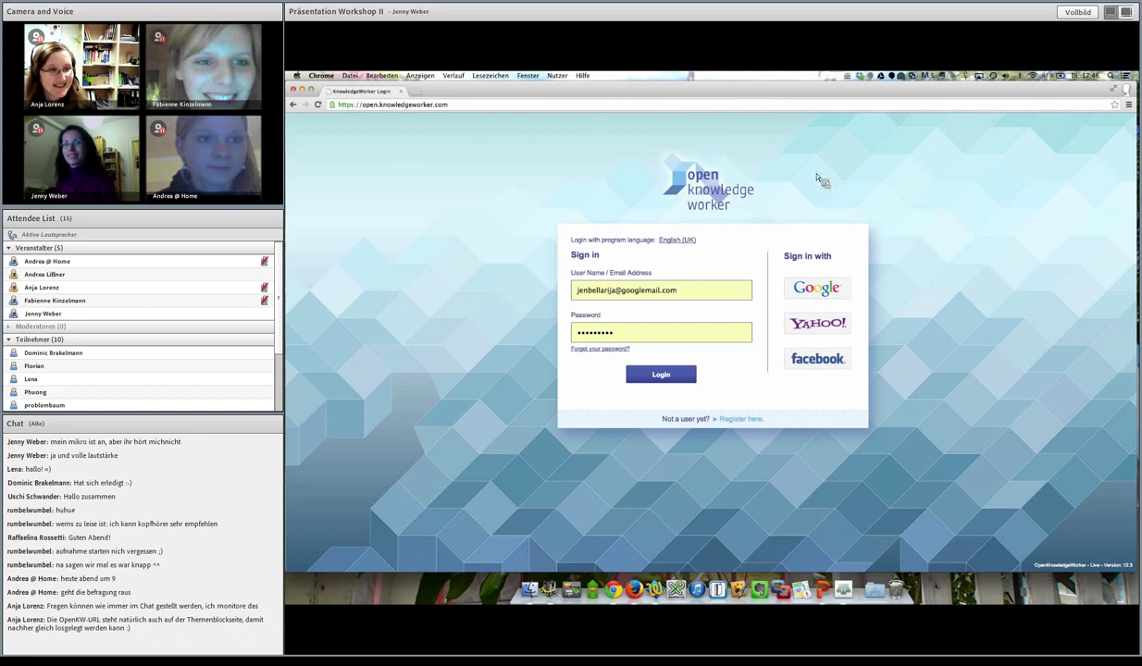
Step: Select the login page's web address and sign in with the prefilled account credentials
{"action": "left_click", "coordinate": [444, 103]}
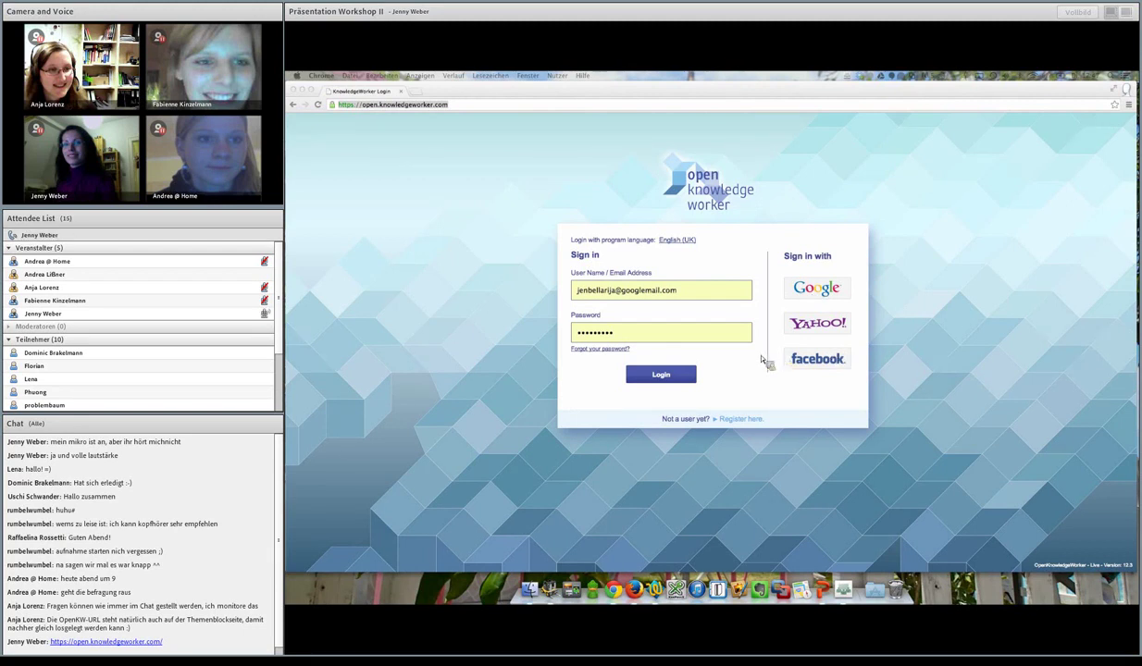
{"action": "left_click", "coordinate": [673, 381]}
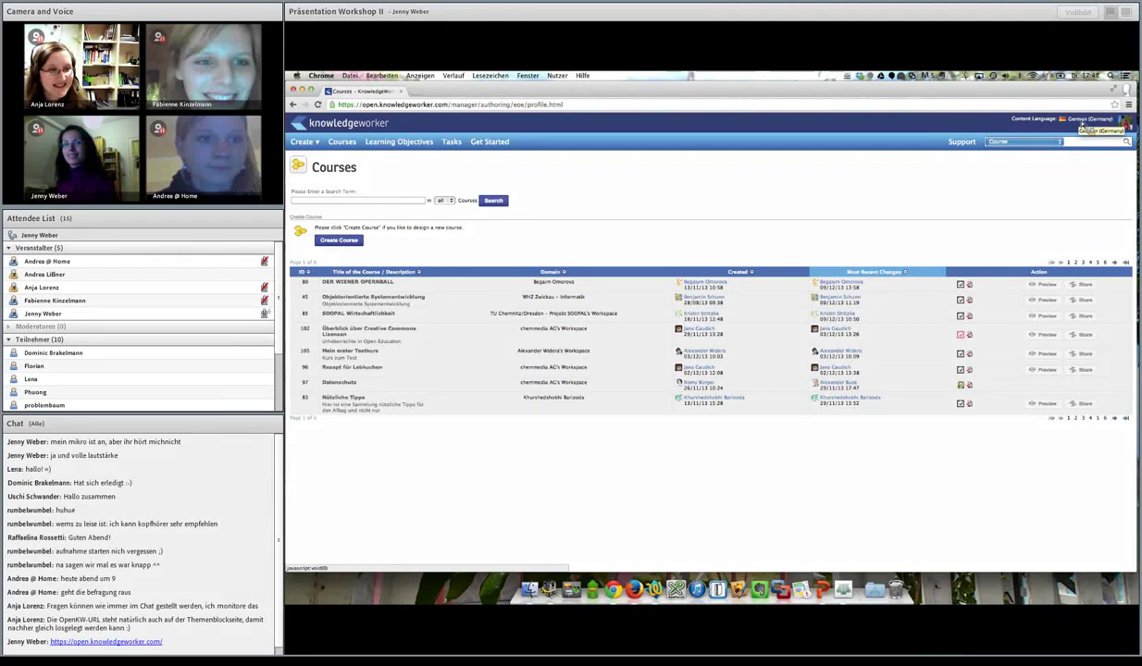
Step: Switch the content language to English (UK) and back to German (Germany)
{"action": "left_click", "coordinate": [1084, 122]}
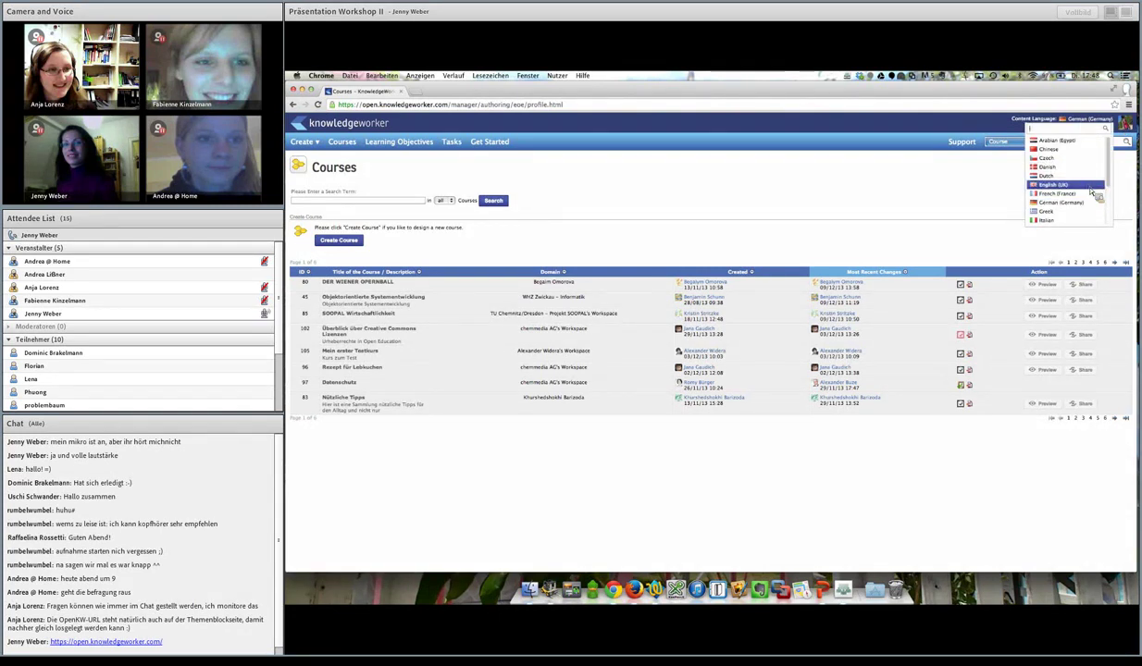
{"action": "left_click", "coordinate": [1061, 185]}
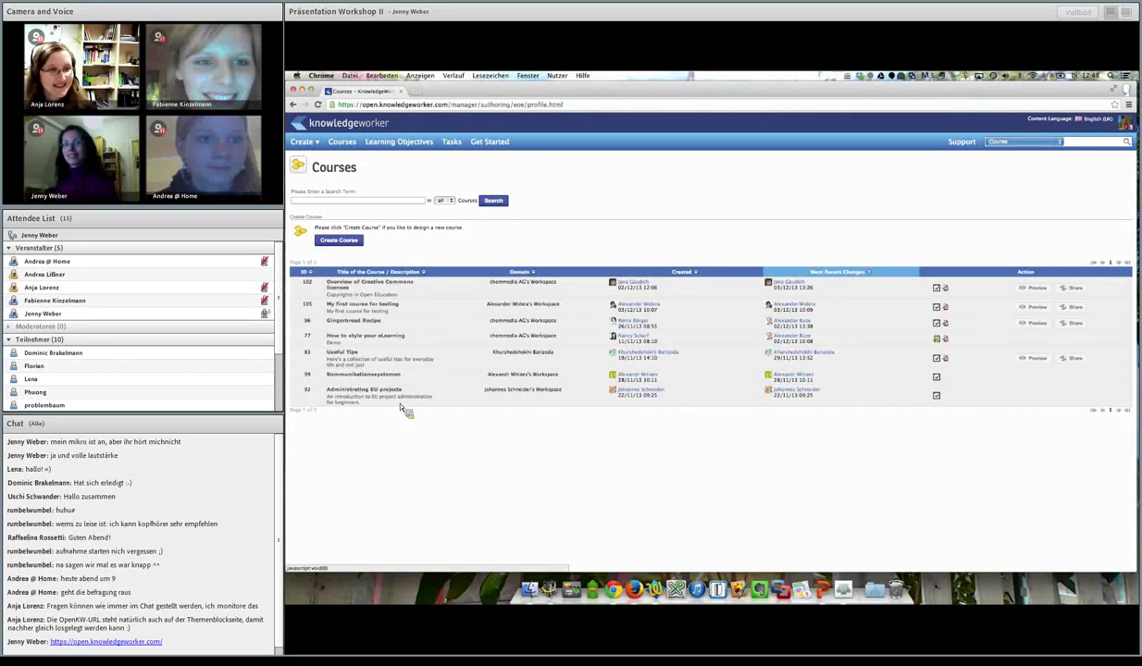
{"action": "left_click", "coordinate": [1036, 122]}
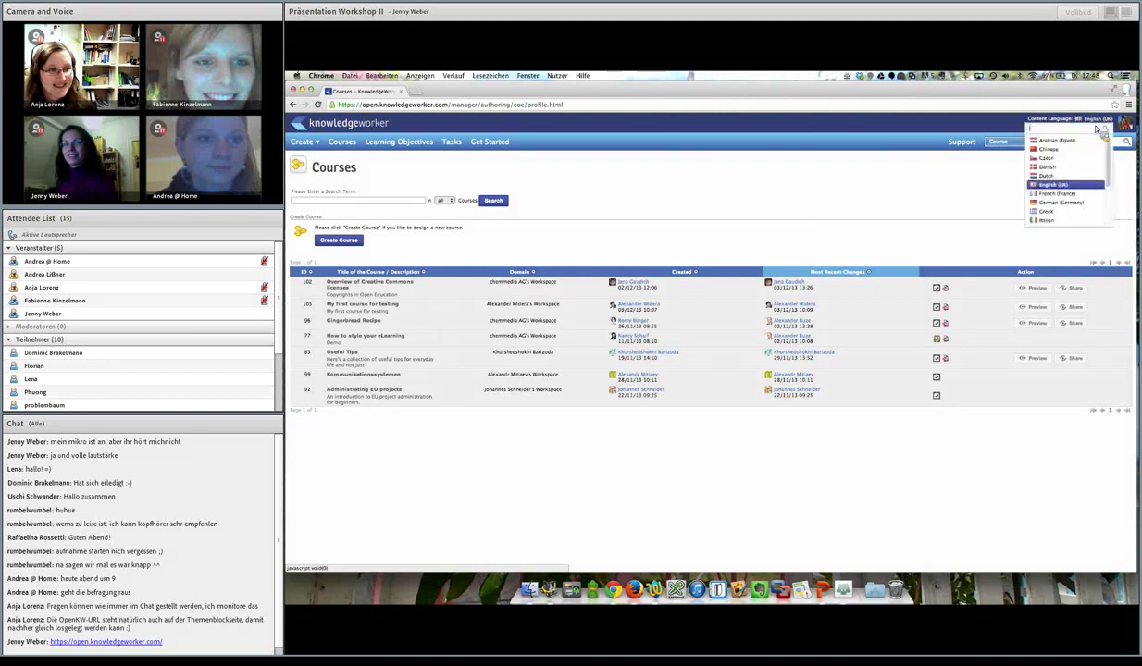
{"action": "left_click", "coordinate": [1064, 203]}
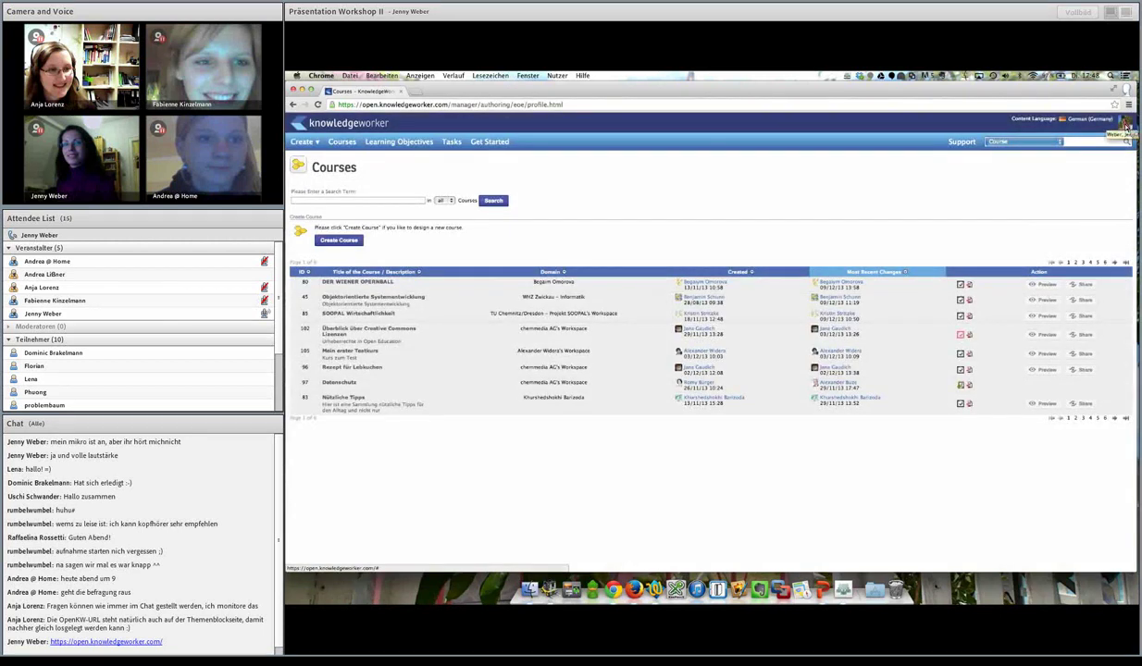
Step: Show the available workspaces in the profile options and set the program language to Deutsch (German)
{"action": "left_click", "coordinate": [1128, 129]}
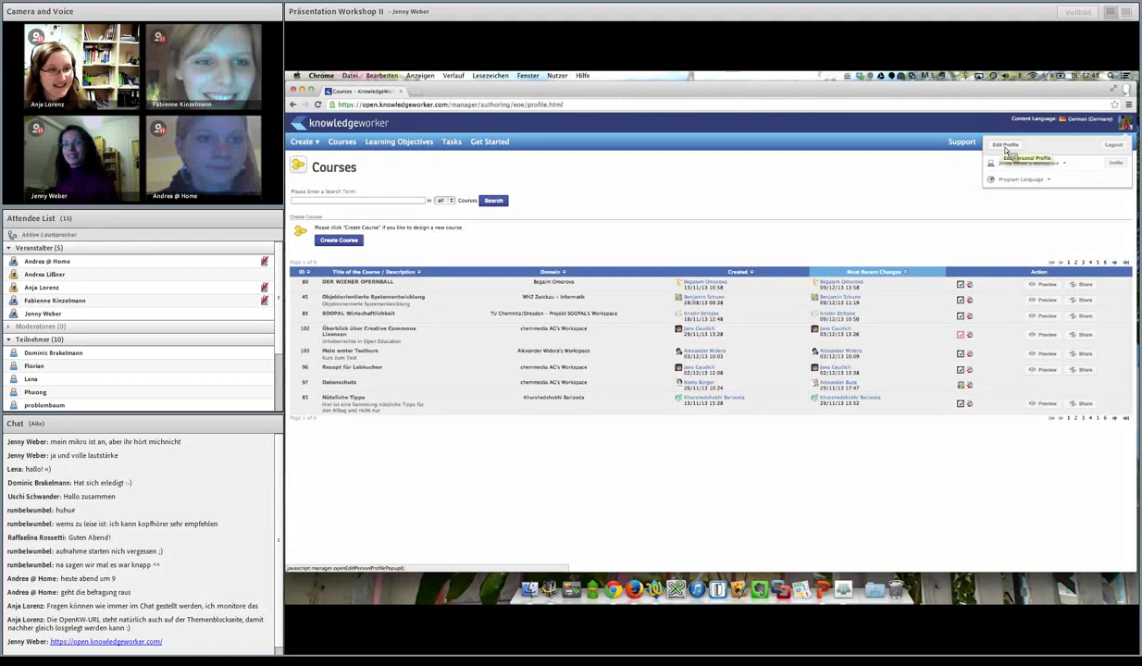
{"action": "left_click", "coordinate": [1069, 166]}
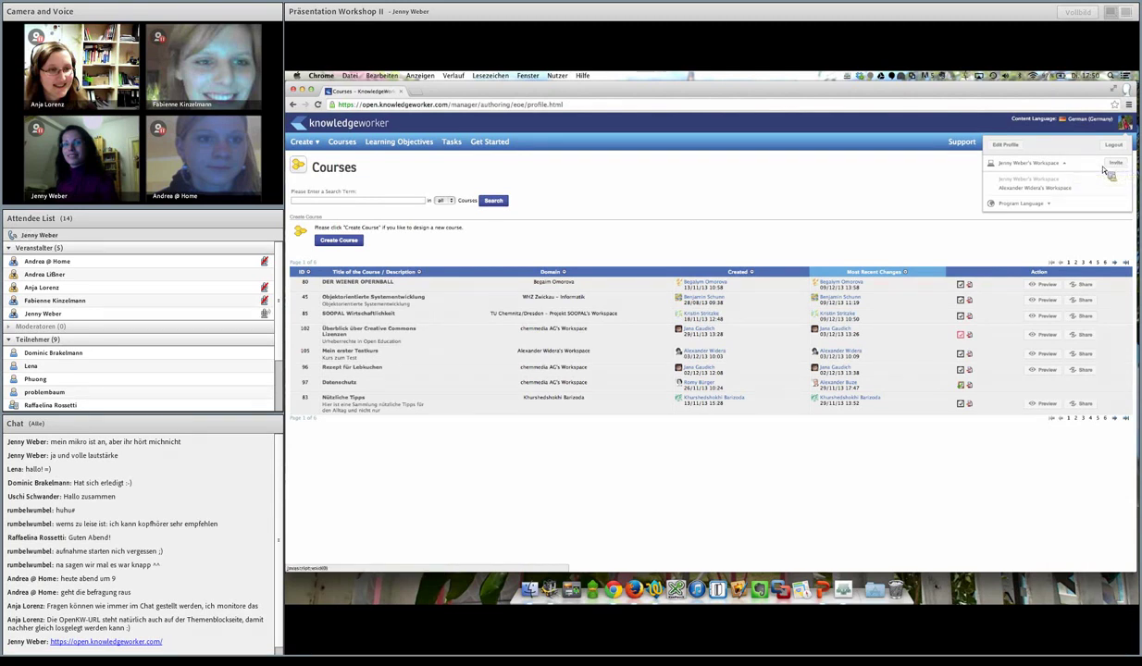
{"action": "left_click", "coordinate": [1055, 208]}
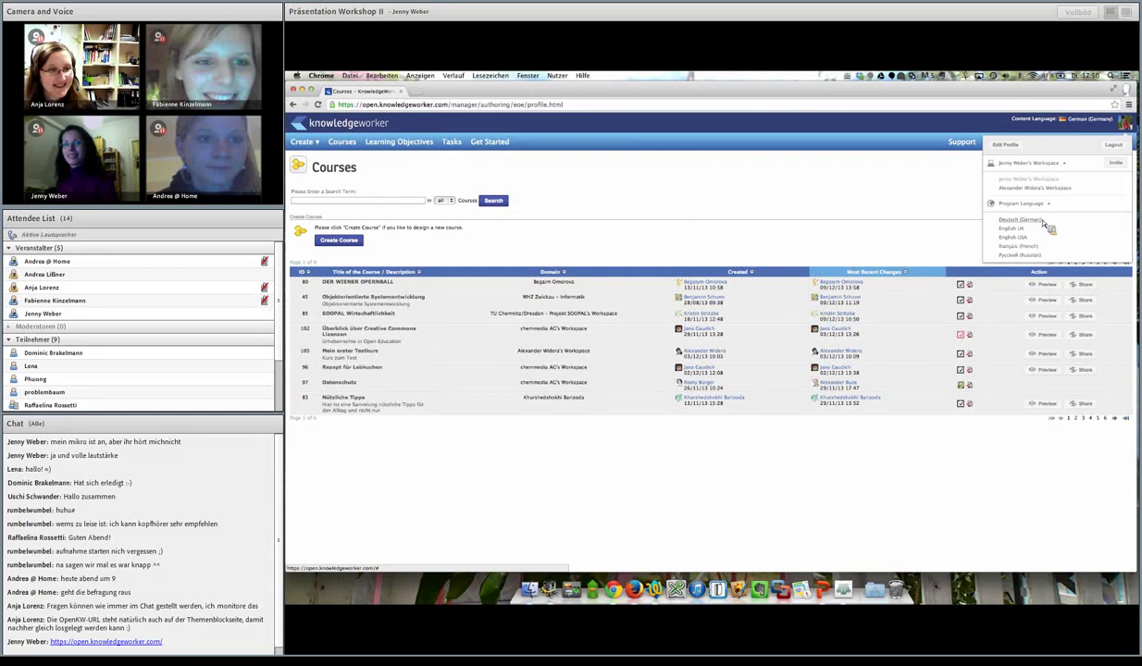
{"action": "left_click", "coordinate": [1042, 221]}
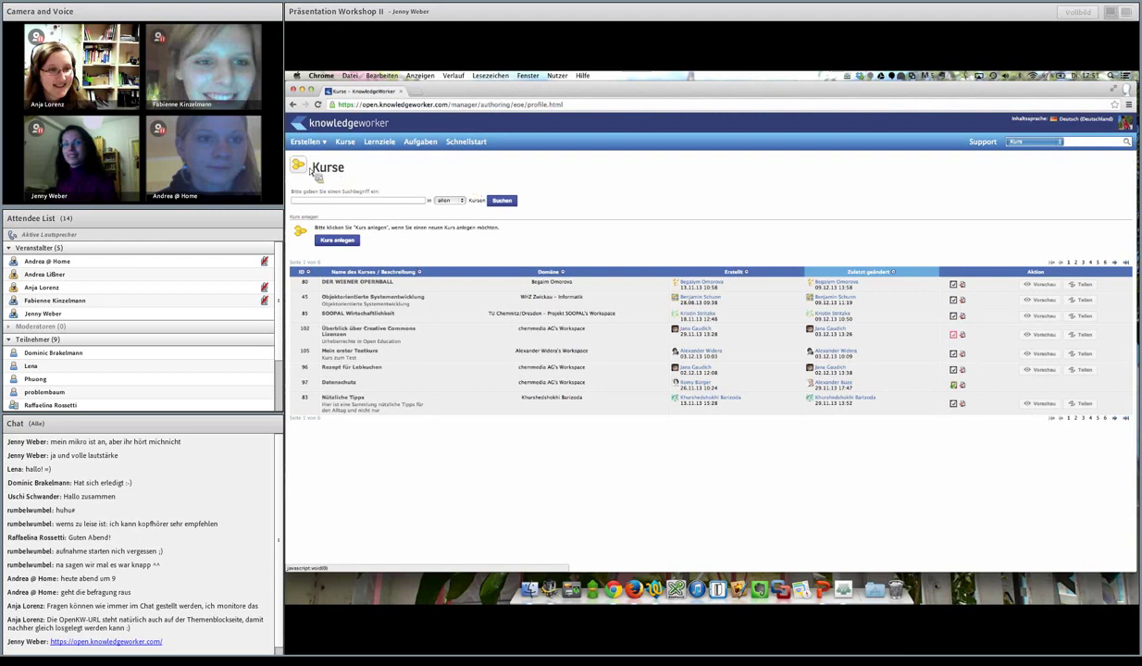
Step: Create a new Lernzielgruppe at the top level of the Lernziele directory, named with the author's full name, and save it
{"action": "left_click", "coordinate": [307, 141]}
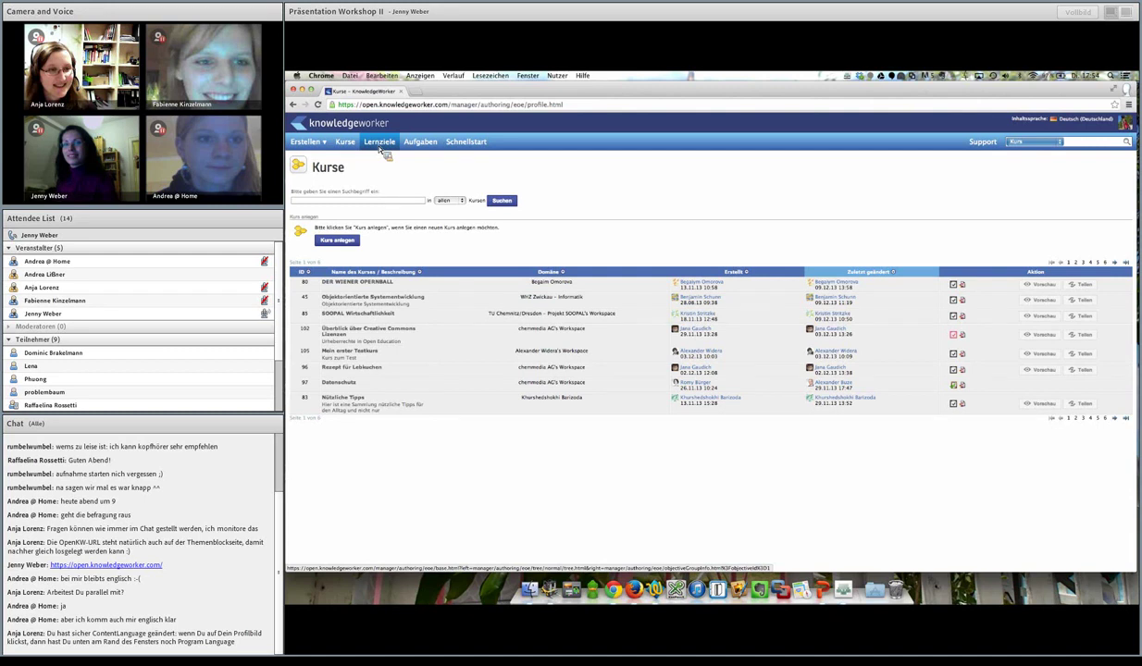
{"action": "left_click", "coordinate": [380, 151]}
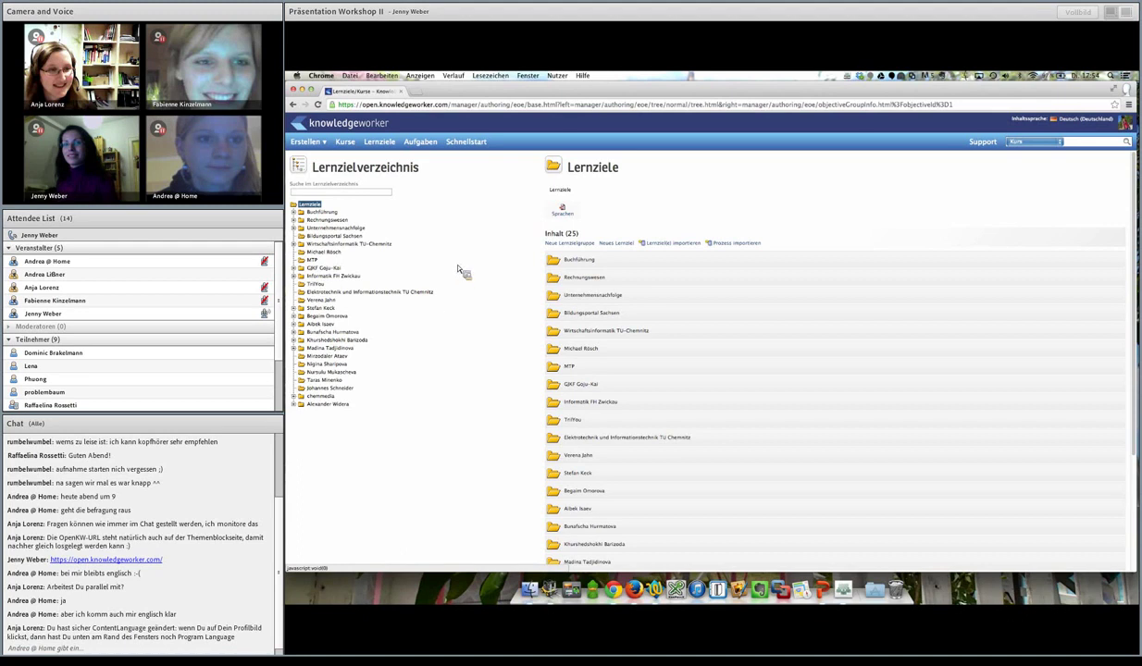
{"action": "left_click", "coordinate": [572, 250]}
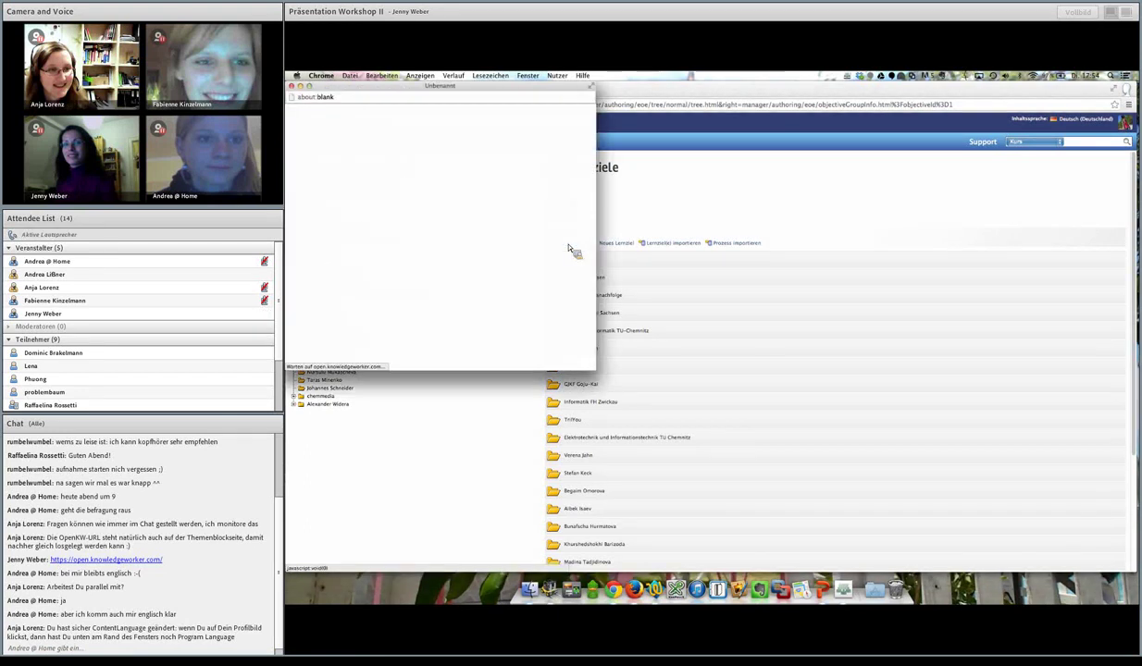
{"action": "triple_click", "coordinate": [345, 181]}
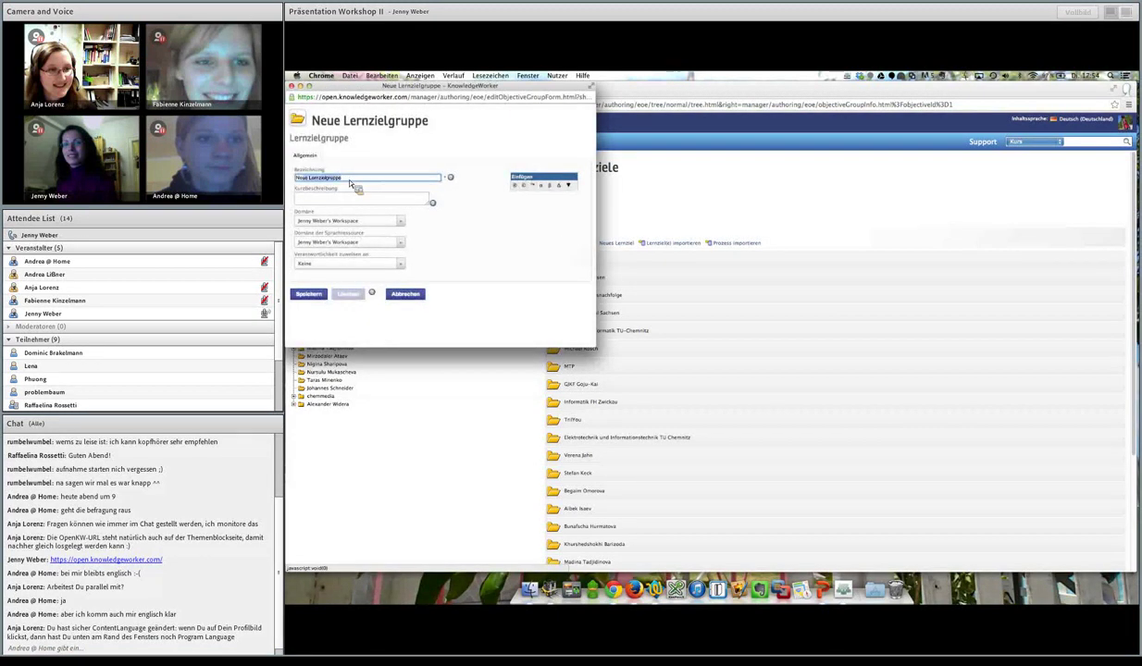
{"action": "key", "text": "BackSpace"}
{"action": "type", "text": "jenn"}
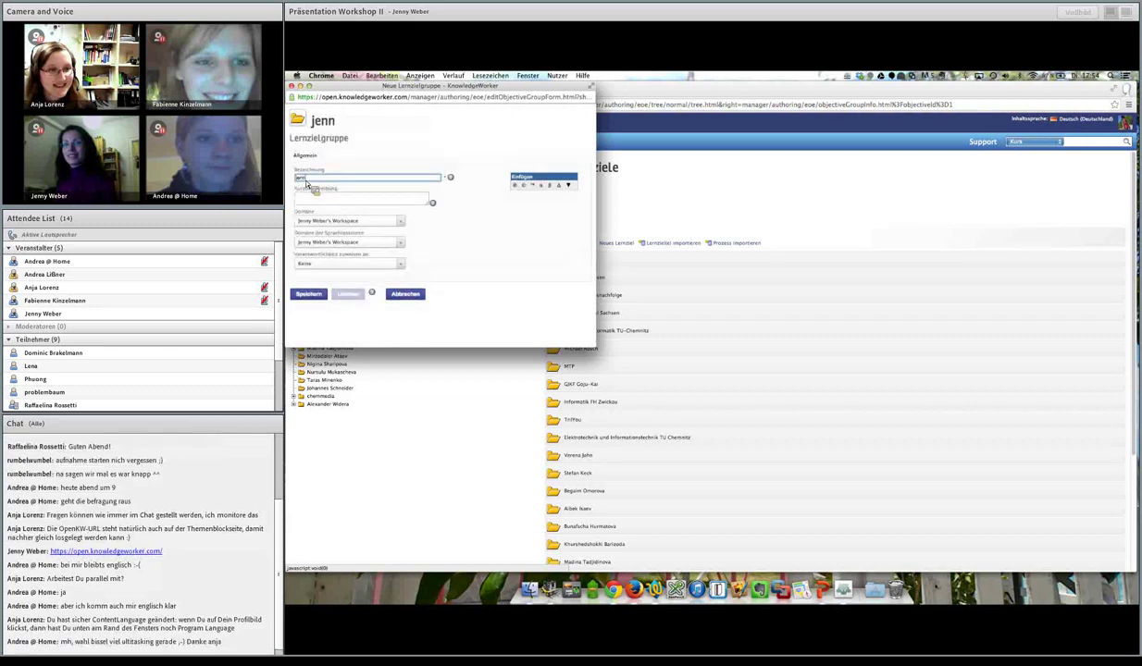
{"action": "key", "text": "BackSpace"}
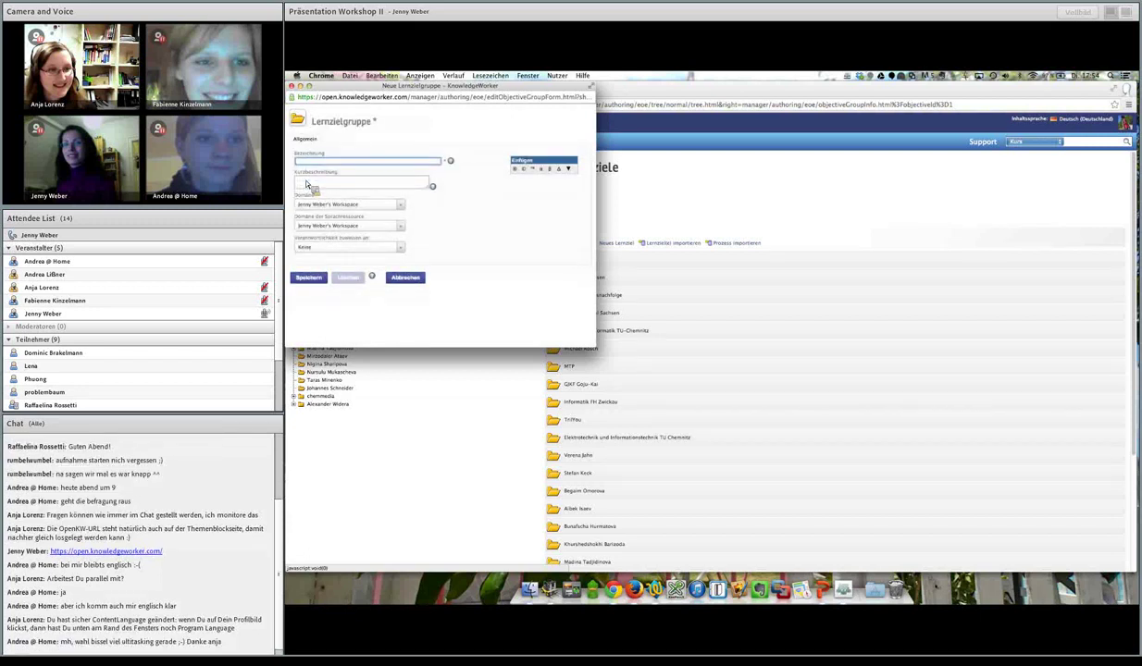
{"action": "type", "text": "Jenny Web"}
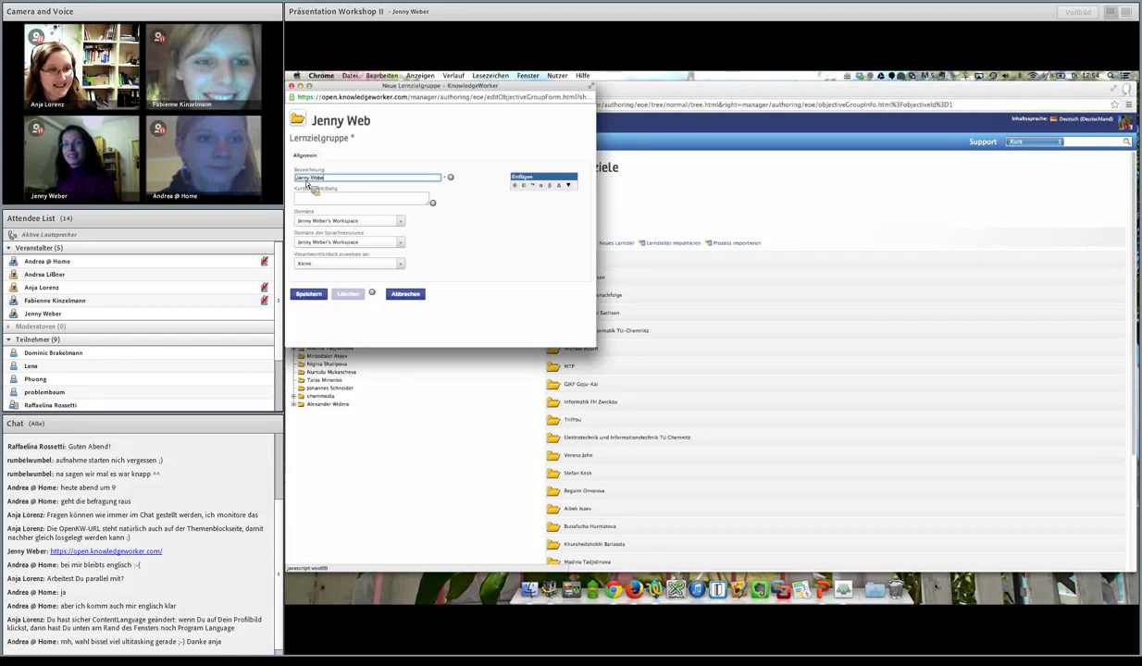
{"action": "type", "text": "er"}
{"action": "left_click", "coordinate": [316, 199]}
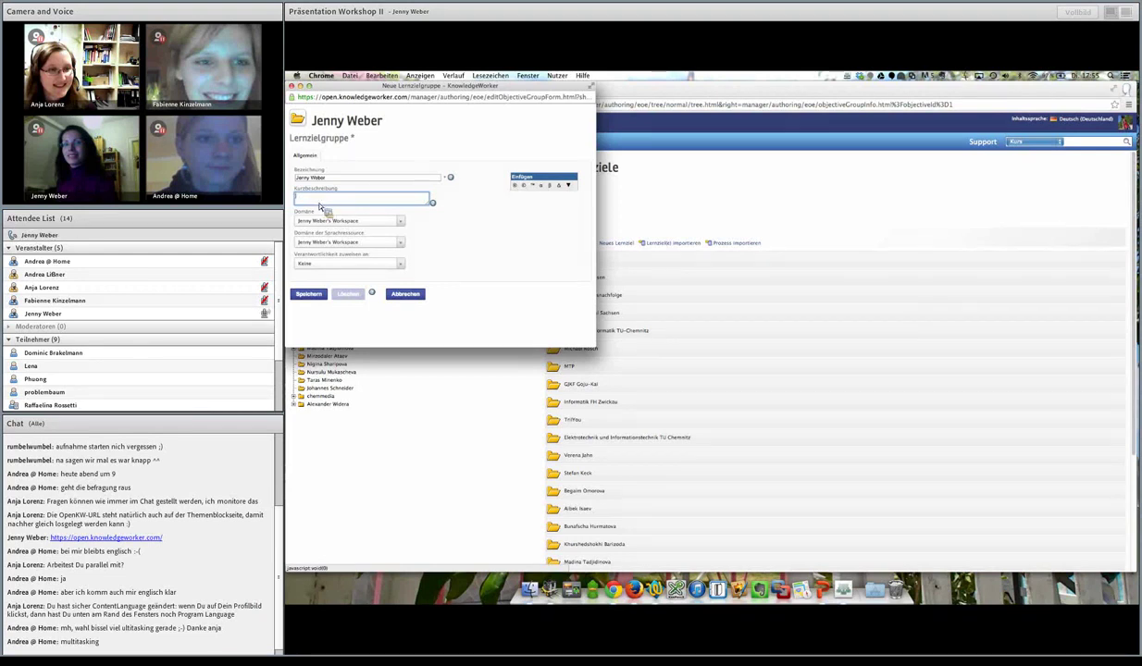
{"action": "left_click", "coordinate": [310, 295]}
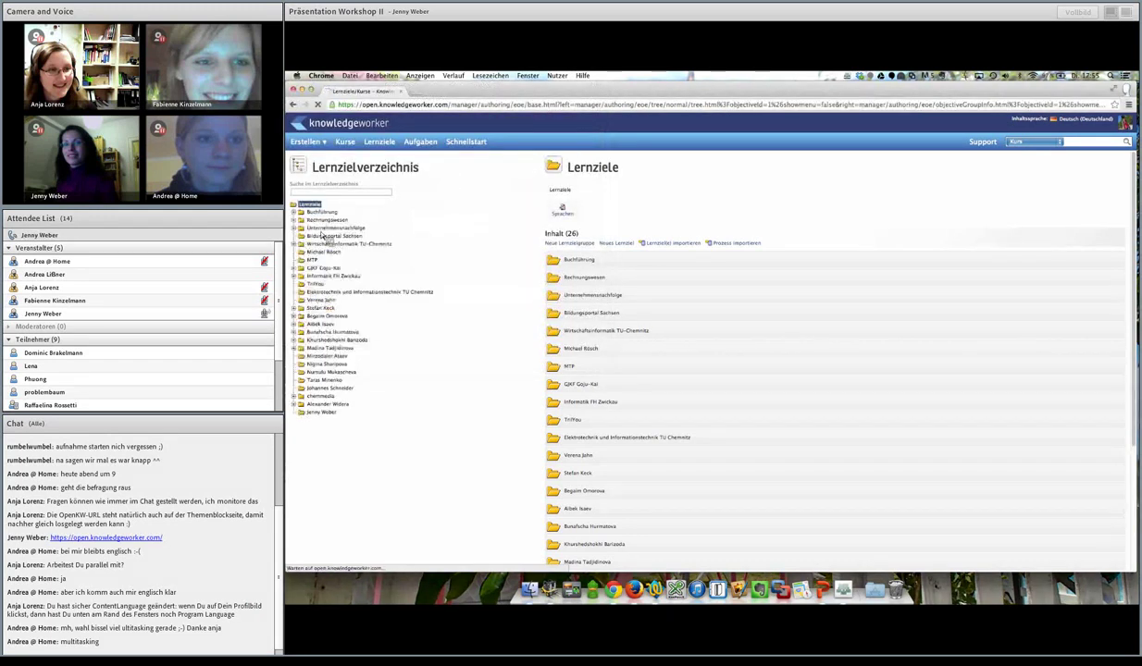
Step: Create and save a new Lernziel named "Obstsorten" inside the author's own Lernzielgruppe
{"action": "left_click", "coordinate": [319, 417]}
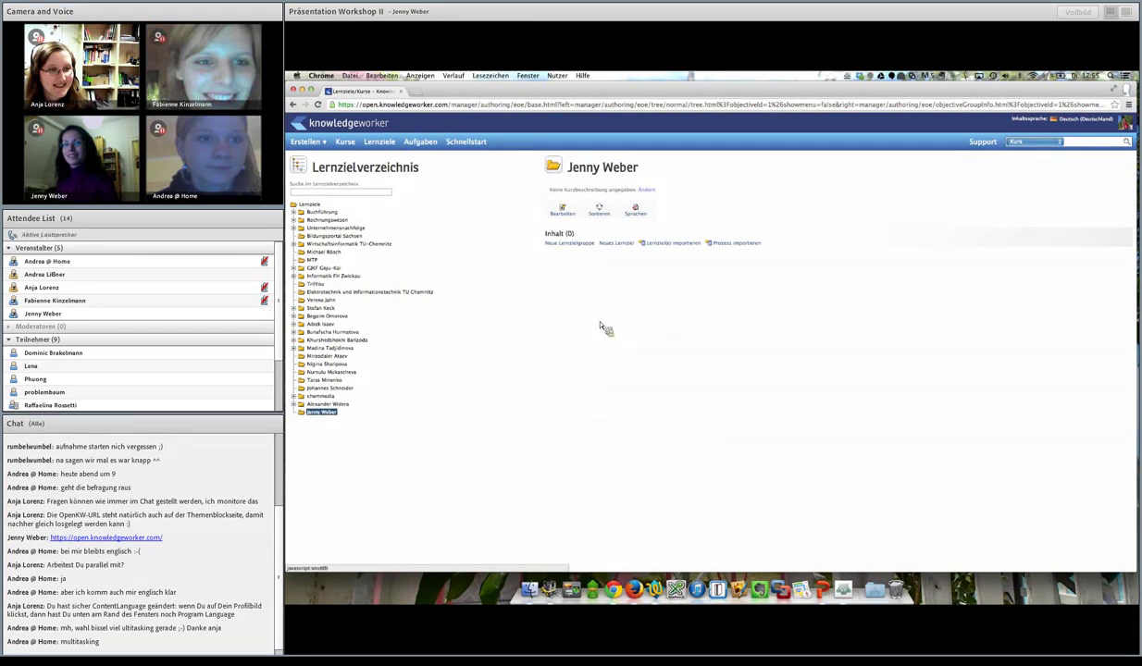
{"action": "left_click", "coordinate": [618, 243]}
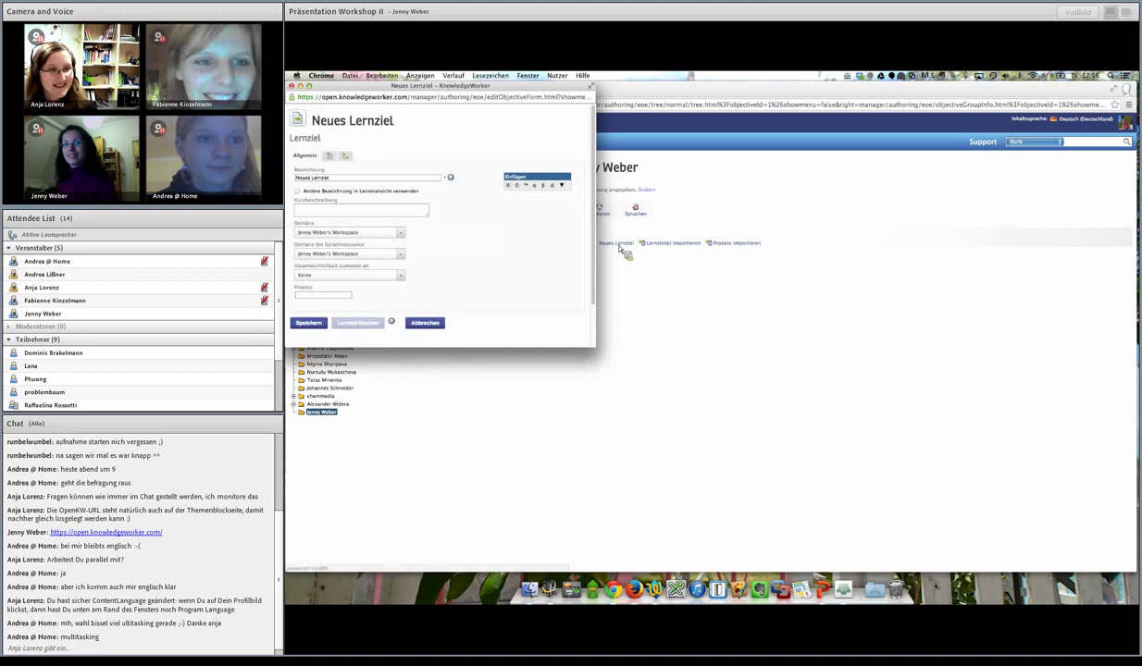
{"action": "left_click", "coordinate": [326, 177]}
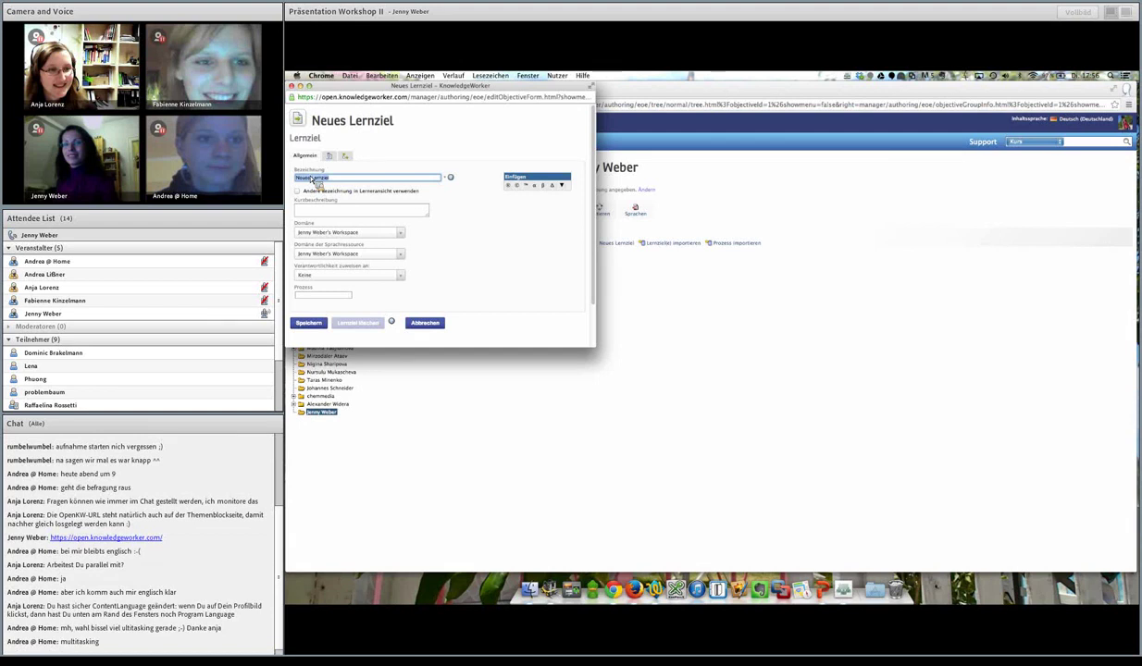
{"action": "type", "text": "Ob"}
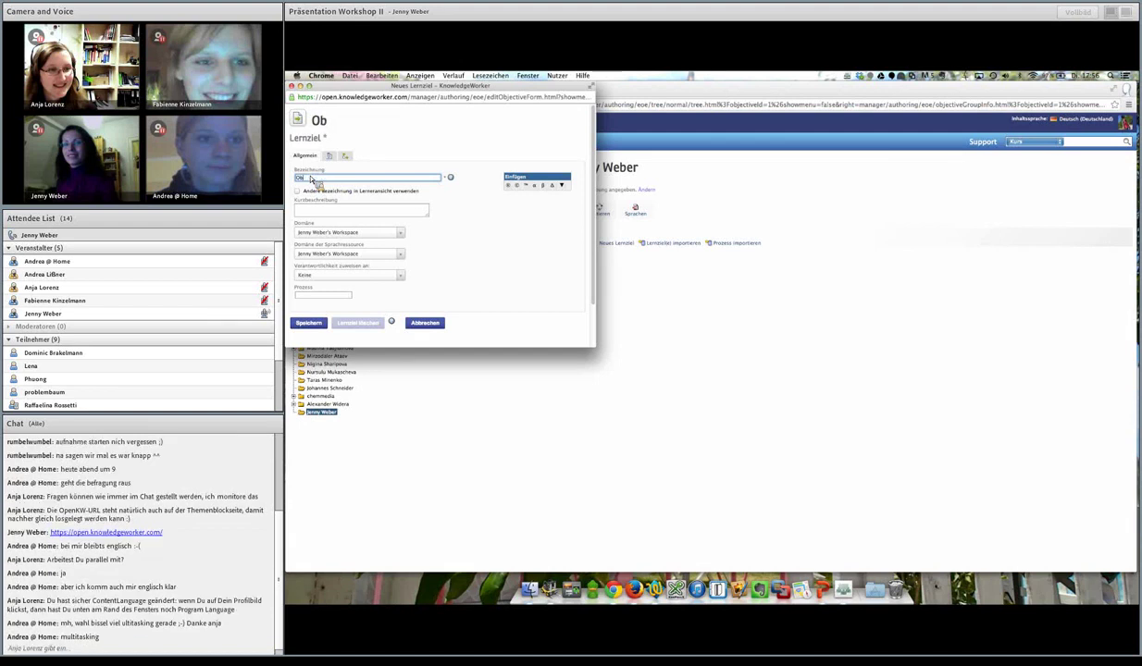
{"action": "type", "text": "stsorten"}
{"action": "left_click_drag", "start_coordinate": [392, 86], "coordinate": [490, 124]}
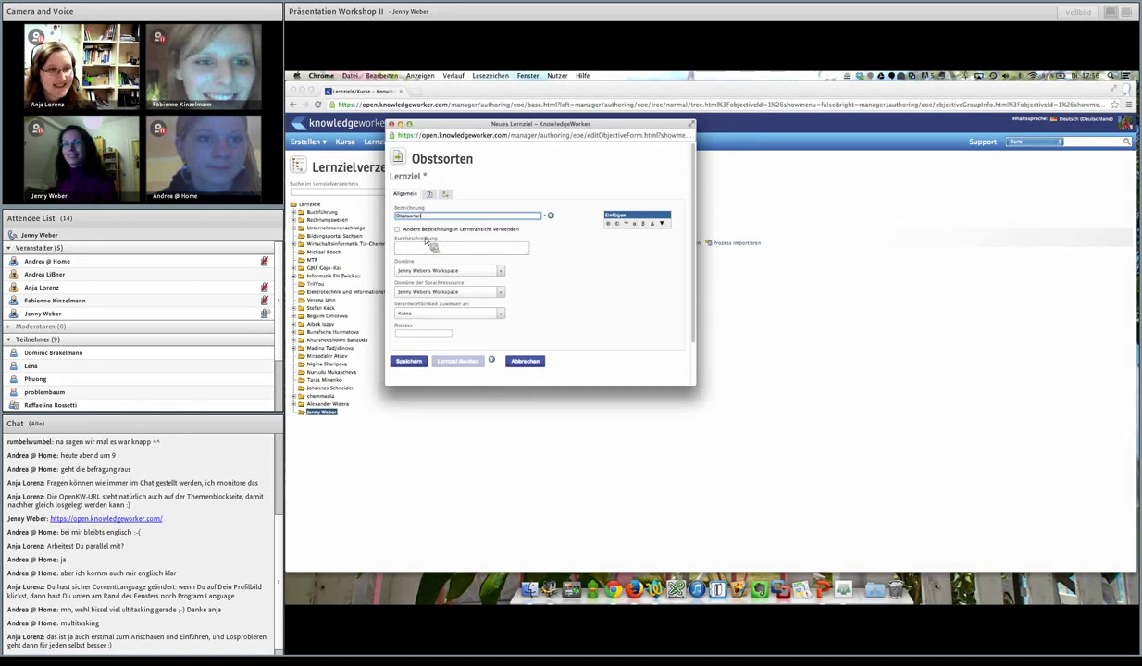
{"action": "left_click", "coordinate": [414, 364]}
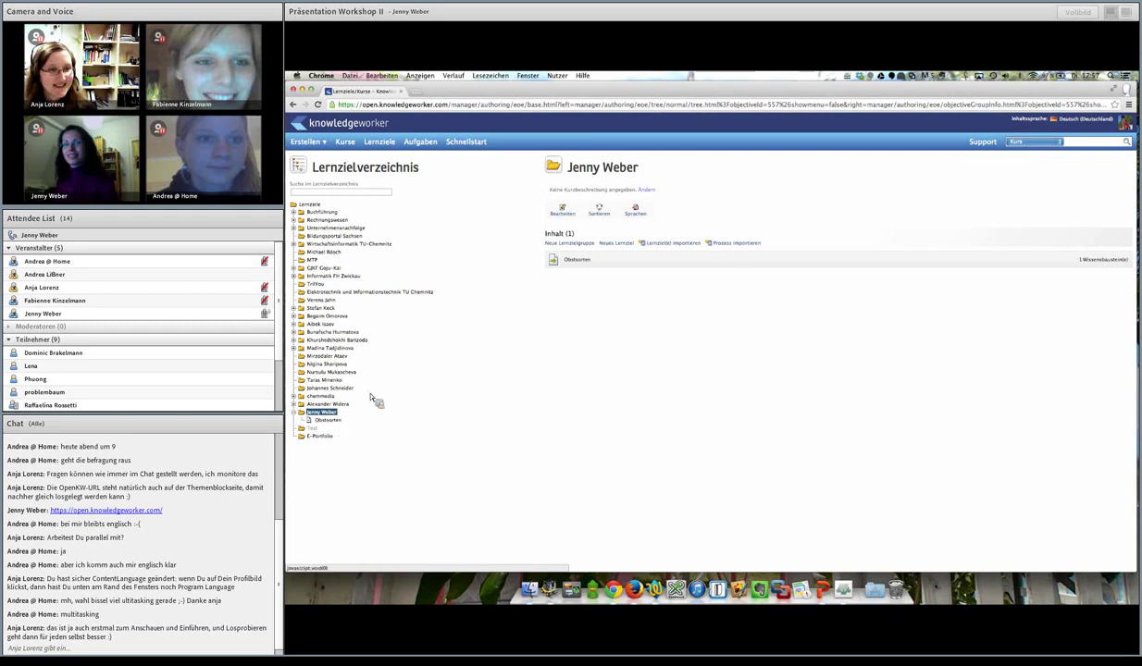
Step: Open the Wissensbaustein of the Obstsorten Lernziel in the Content Designer and dismiss the page assistant without adding a page
{"action": "left_click", "coordinate": [571, 263]}
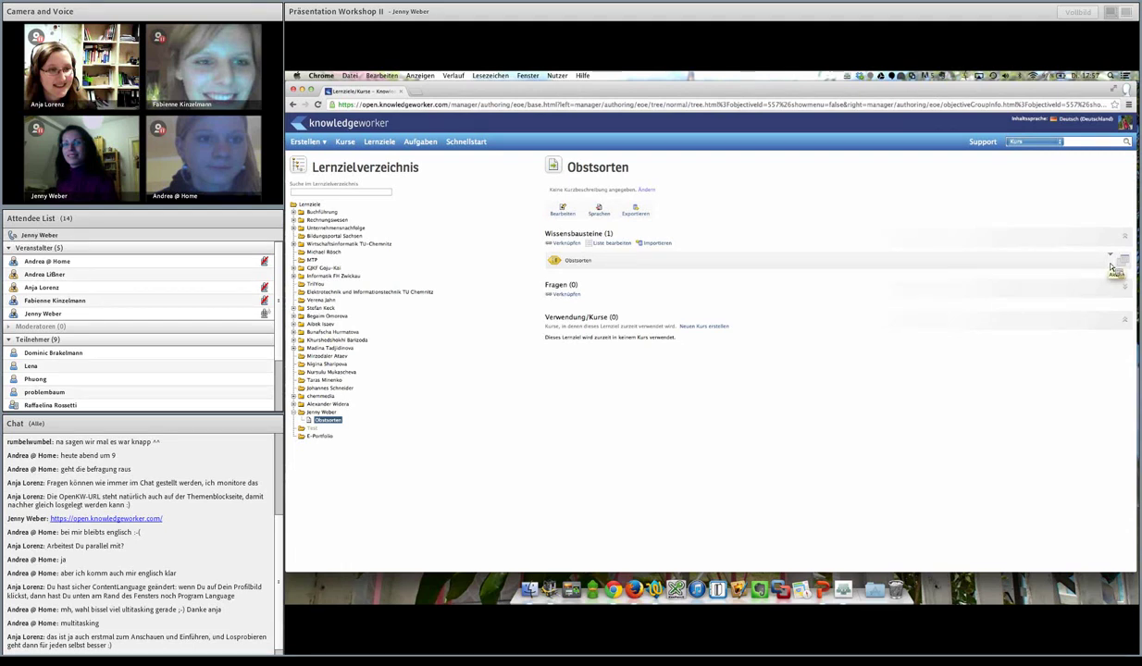
{"action": "left_click", "coordinate": [585, 263]}
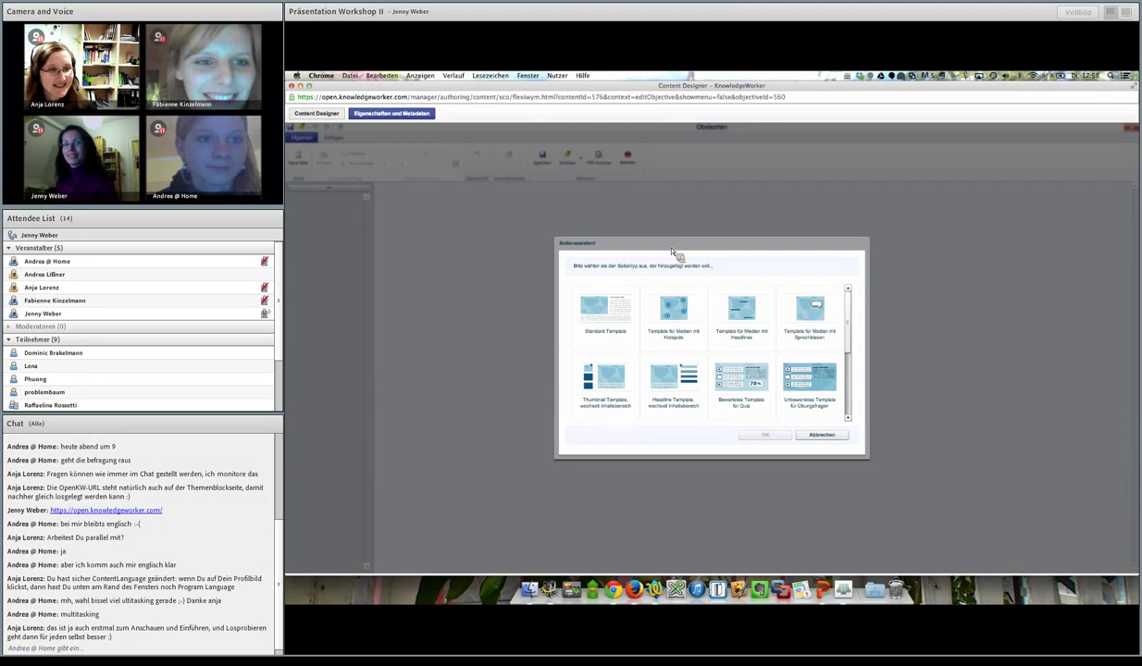
{"action": "left_click", "coordinate": [823, 435]}
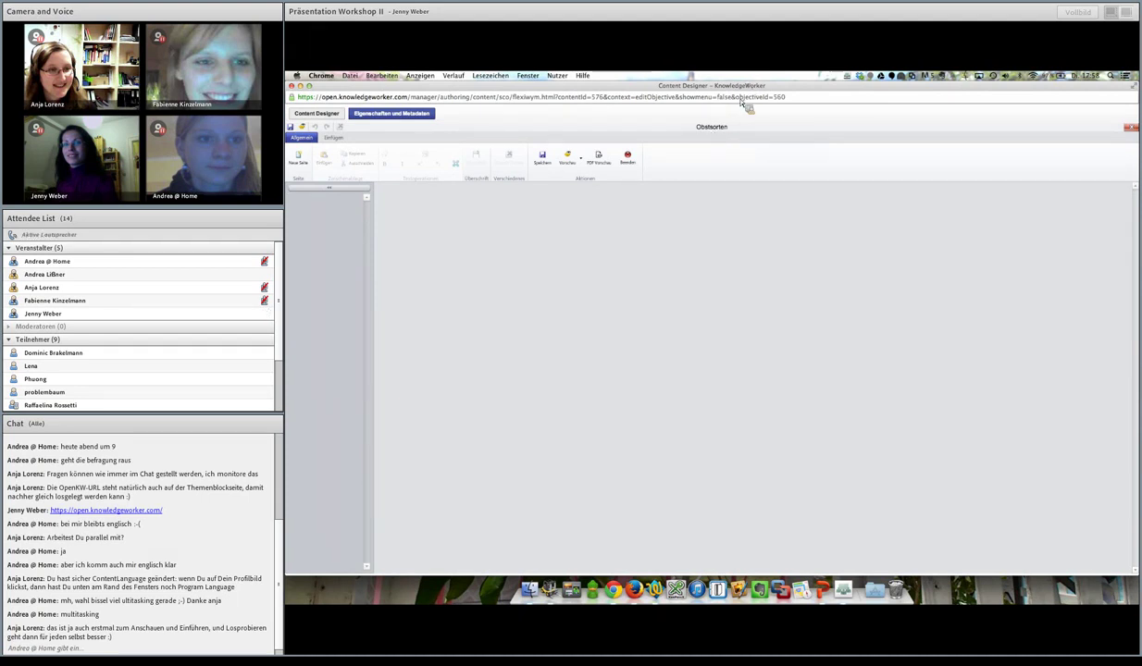
Step: Rename the Wissensbaustein to "Was sind Erdbeeren?", save it and close the Content Designer
{"action": "left_click", "coordinate": [691, 127]}
{"action": "left_click_drag", "start_coordinate": [703, 130], "coordinate": [670, 131]}
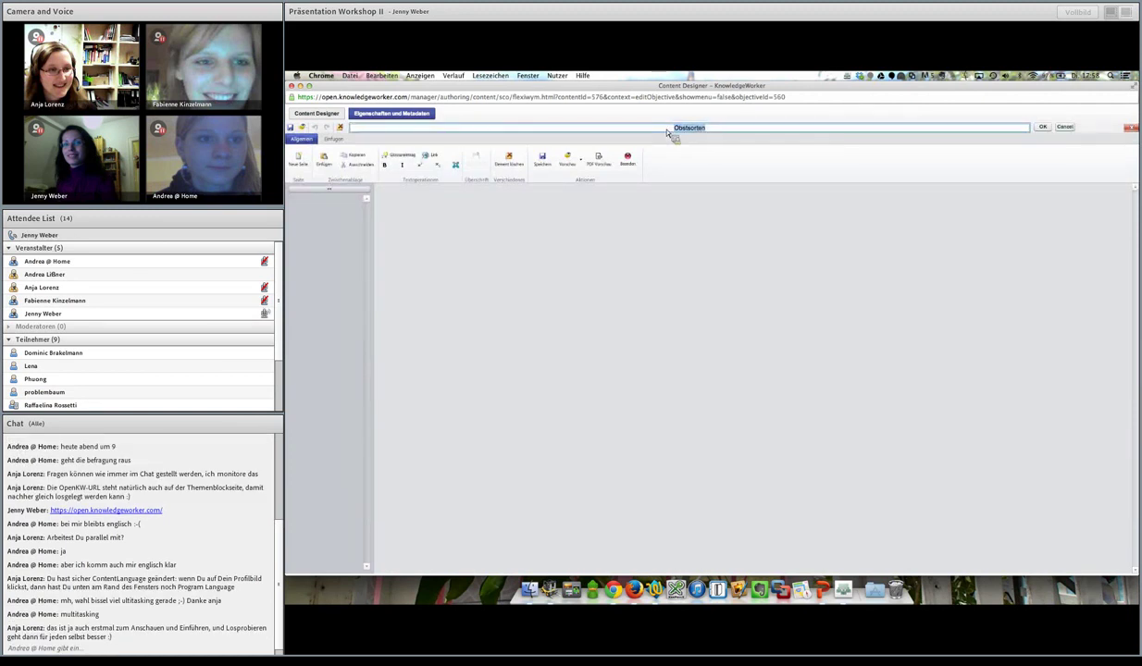
{"action": "type", "text": "Was sind Er"}
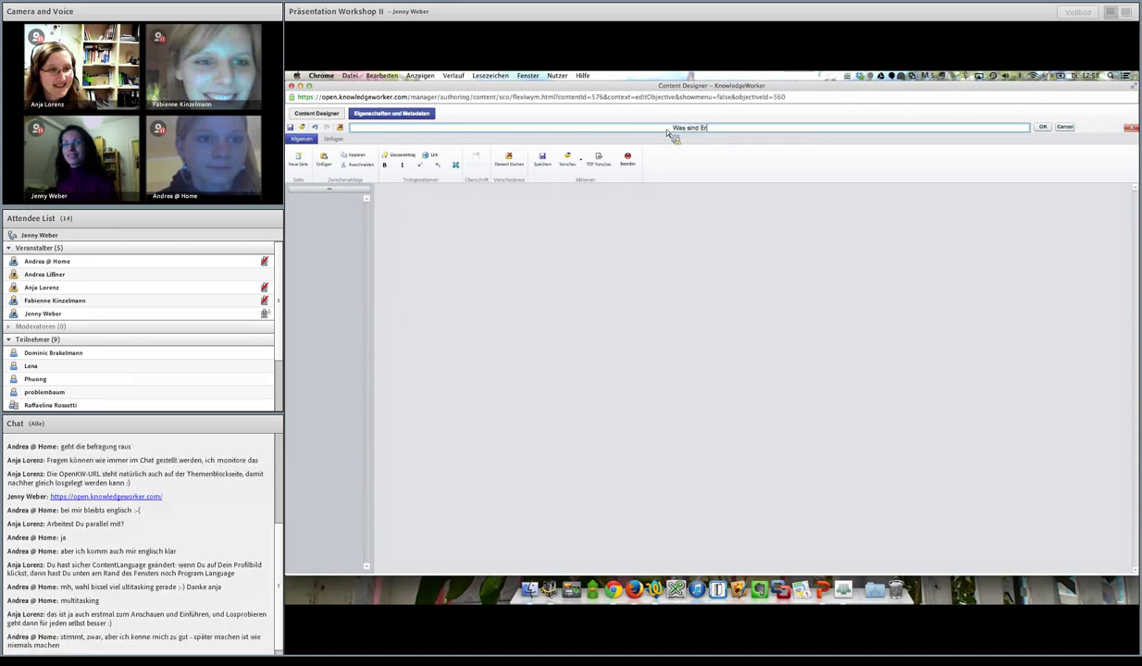
{"action": "type", "text": "dbeeren?"}
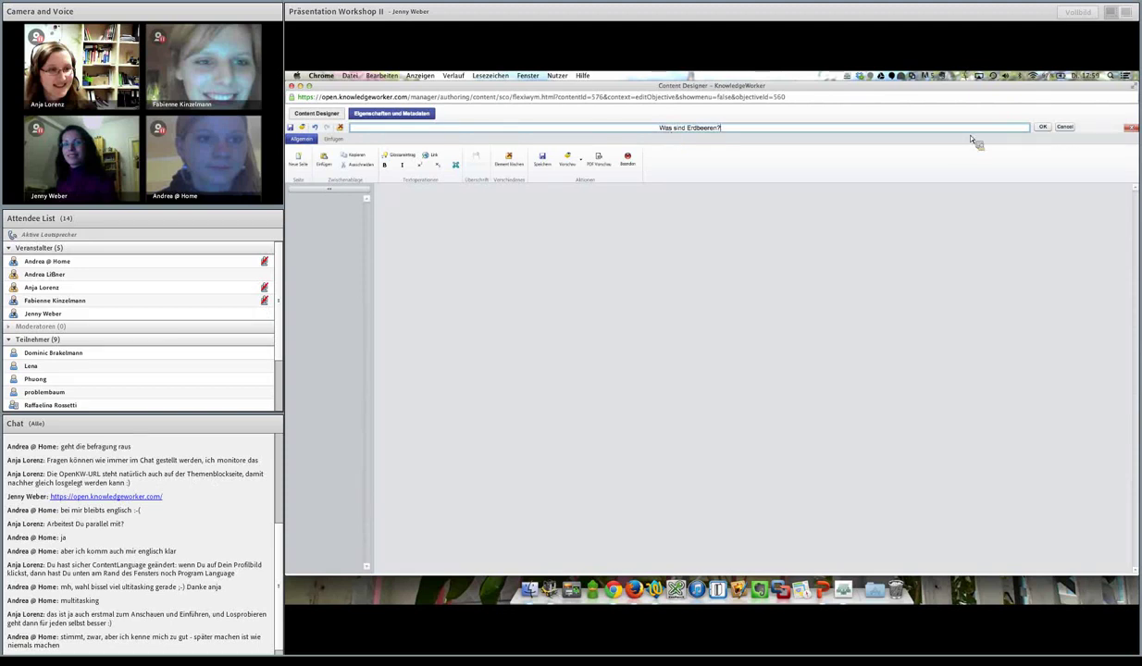
{"action": "left_click", "coordinate": [1042, 127]}
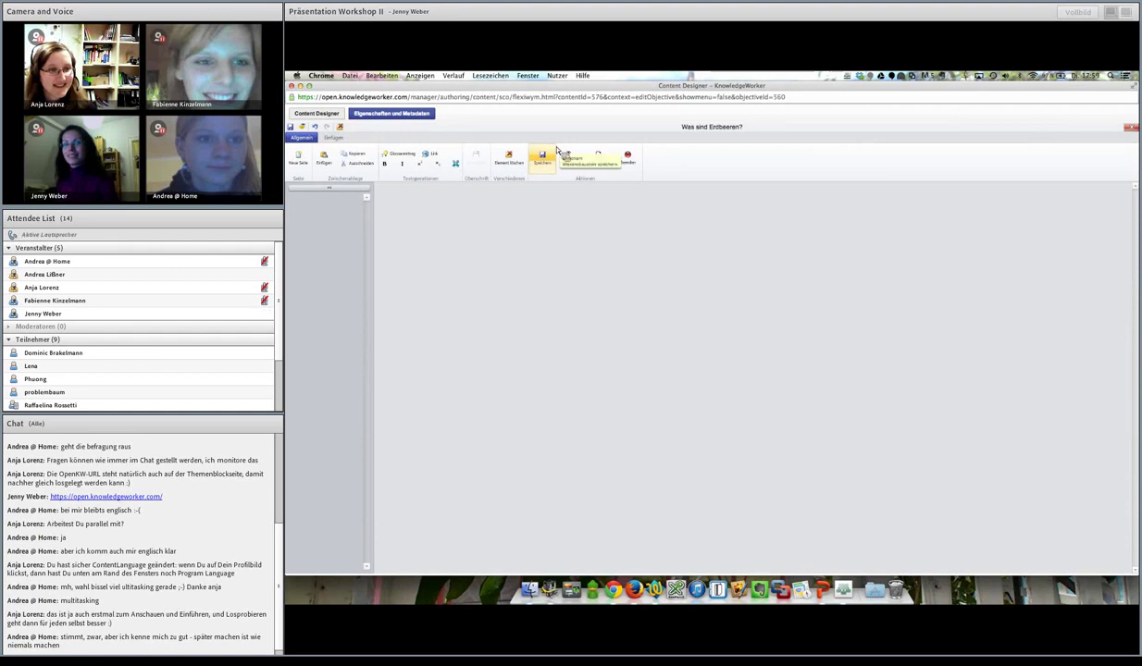
{"action": "left_click", "coordinate": [553, 153]}
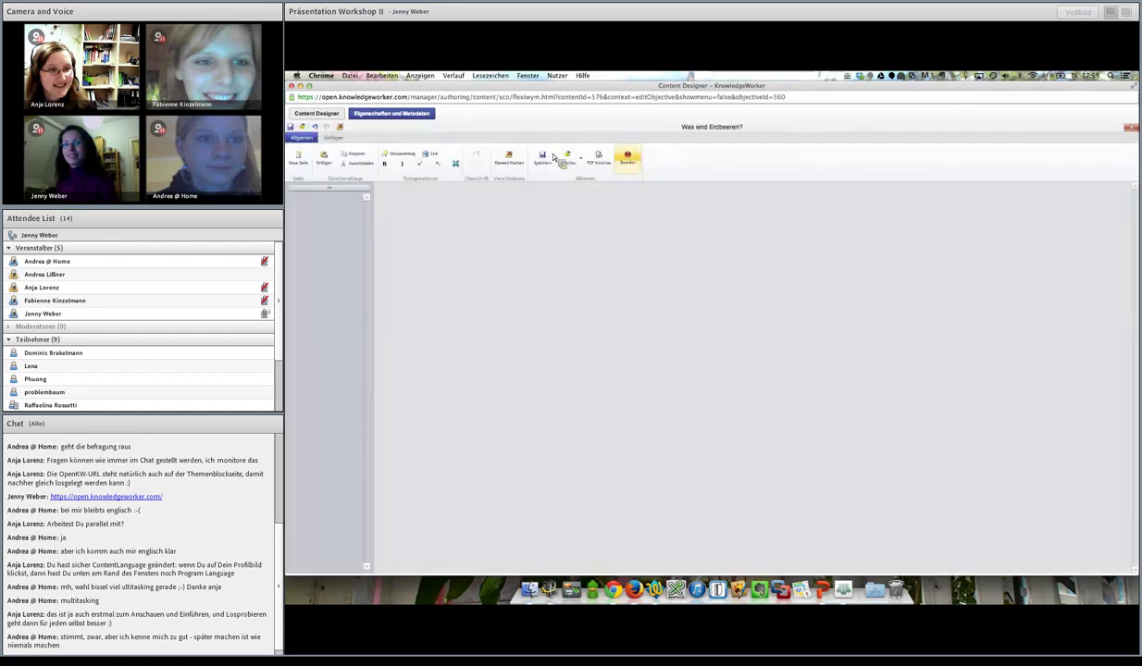
{"action": "left_click", "coordinate": [628, 158]}
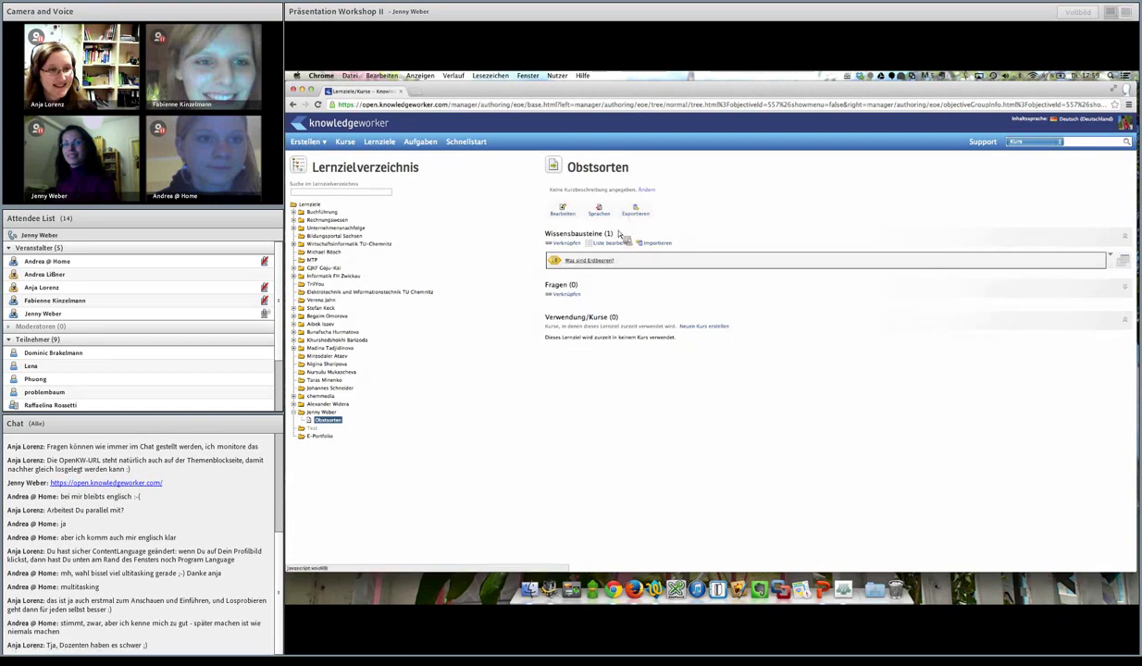
{"action": "left_click_drag", "start_coordinate": [323, 427], "coordinate": [342, 409]}
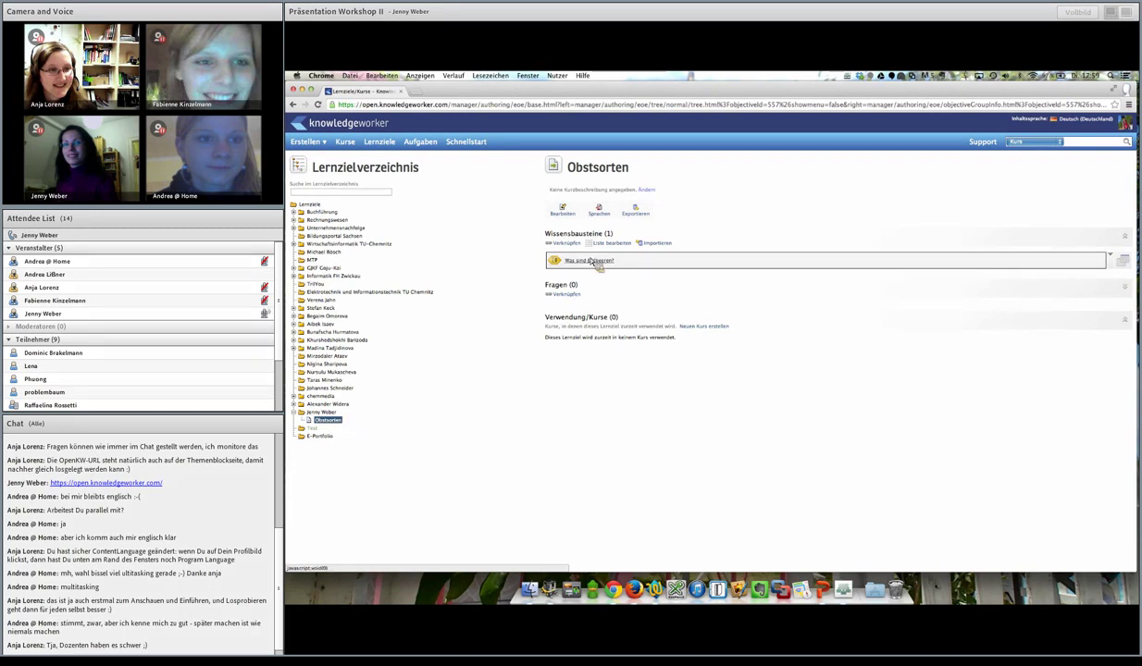
Step: Search the existing Wissensbausteine for "erdbeeren" from the link function of the Obstsorten Lernziel
{"action": "left_click", "coordinate": [573, 246]}
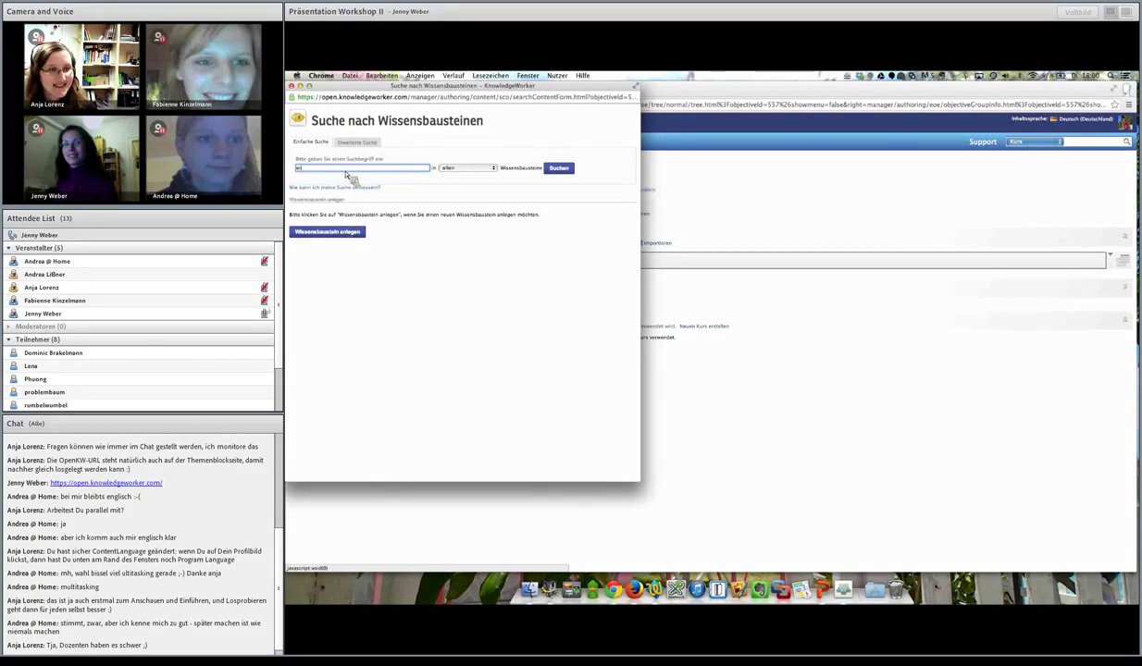
{"action": "type", "text": "dbeeren"}
{"action": "key", "text": "Return"}
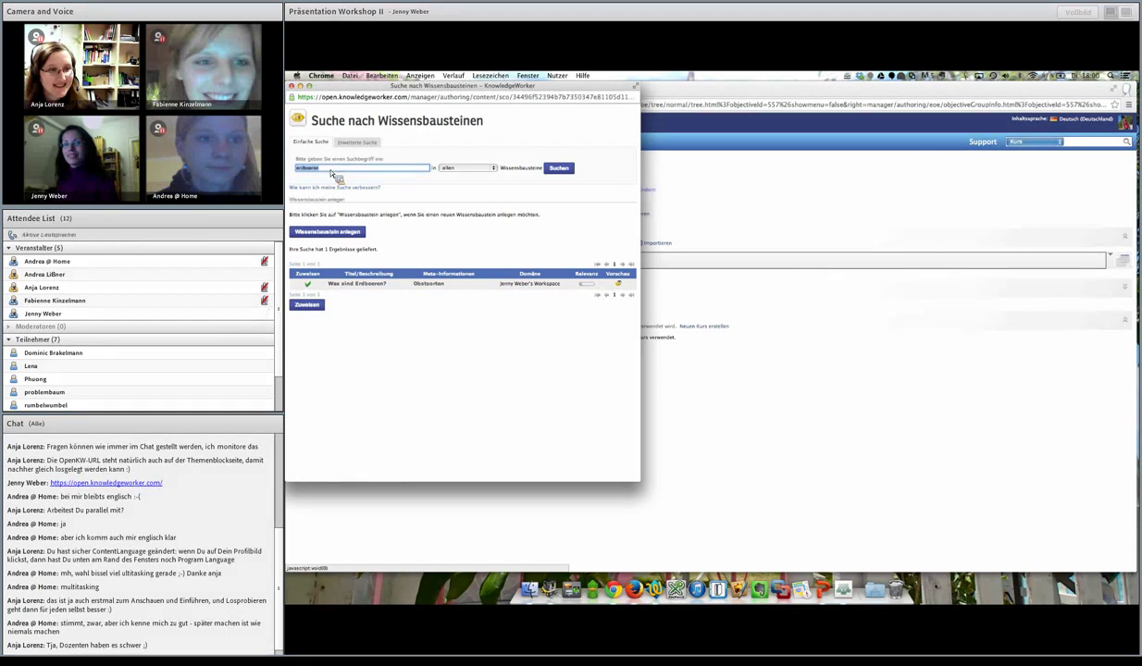
Step: Start a new Wissensbaustein with the meta title "Erdbeer-Rezepte" and the meta description "Erdbeeren, Obstsorten"
{"action": "left_click", "coordinate": [330, 238]}
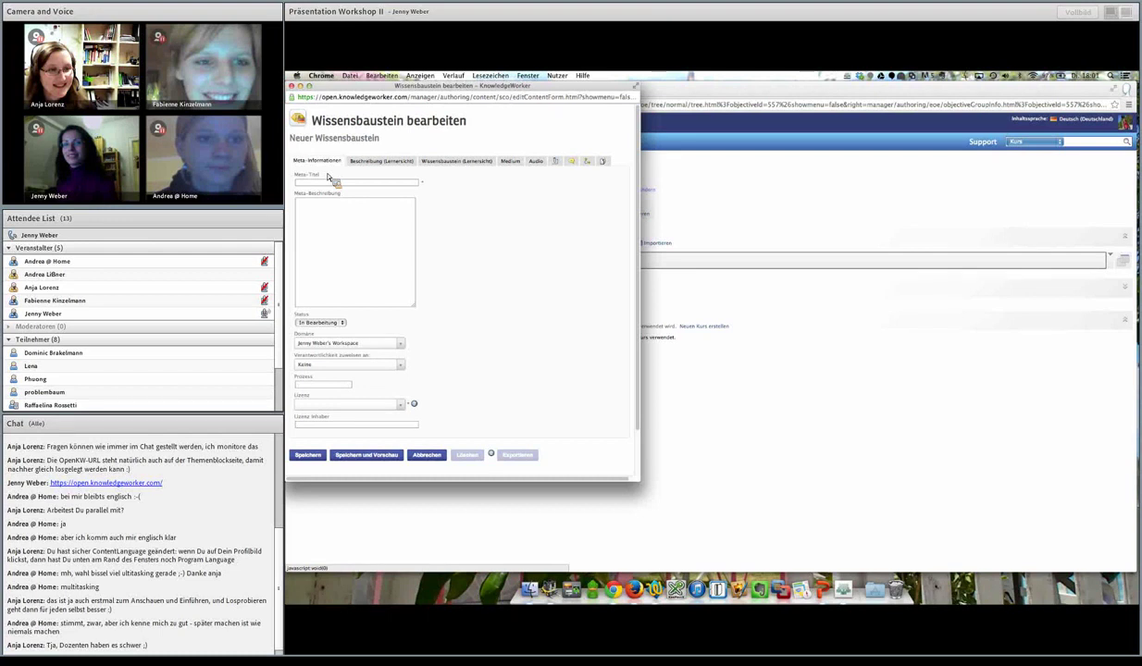
{"action": "left_click", "coordinate": [328, 181]}
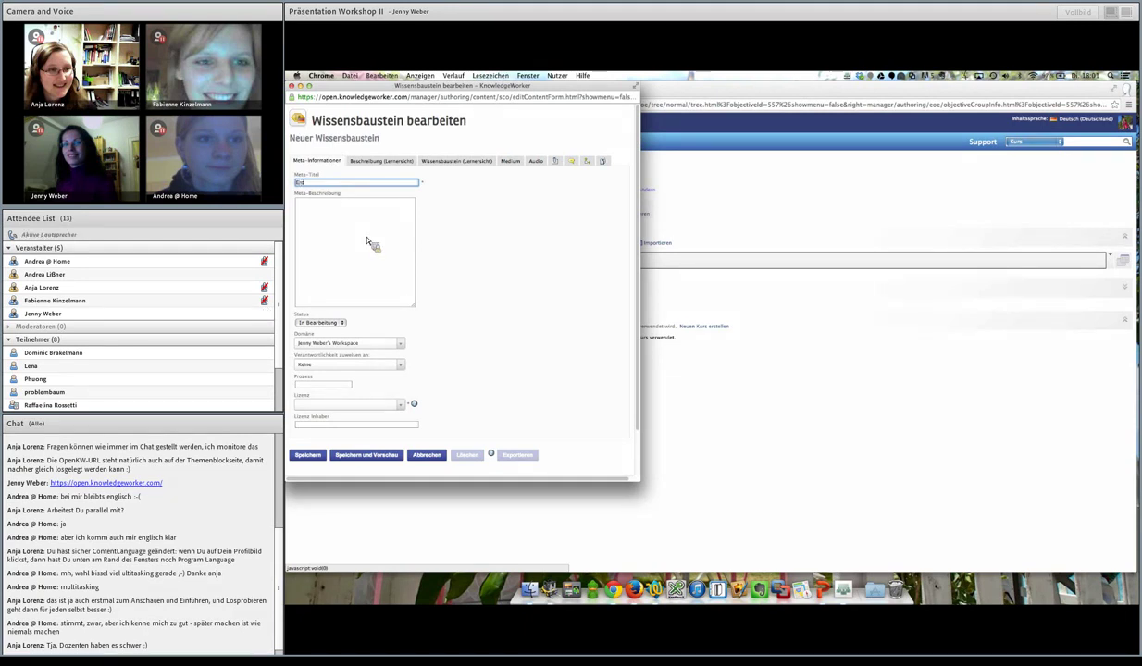
{"action": "type", "text": "eer"}
{"action": "type", "text": "-Ru"}
{"action": "type", "text": "zepte"}
{"action": "left_click", "coordinate": [368, 261]}
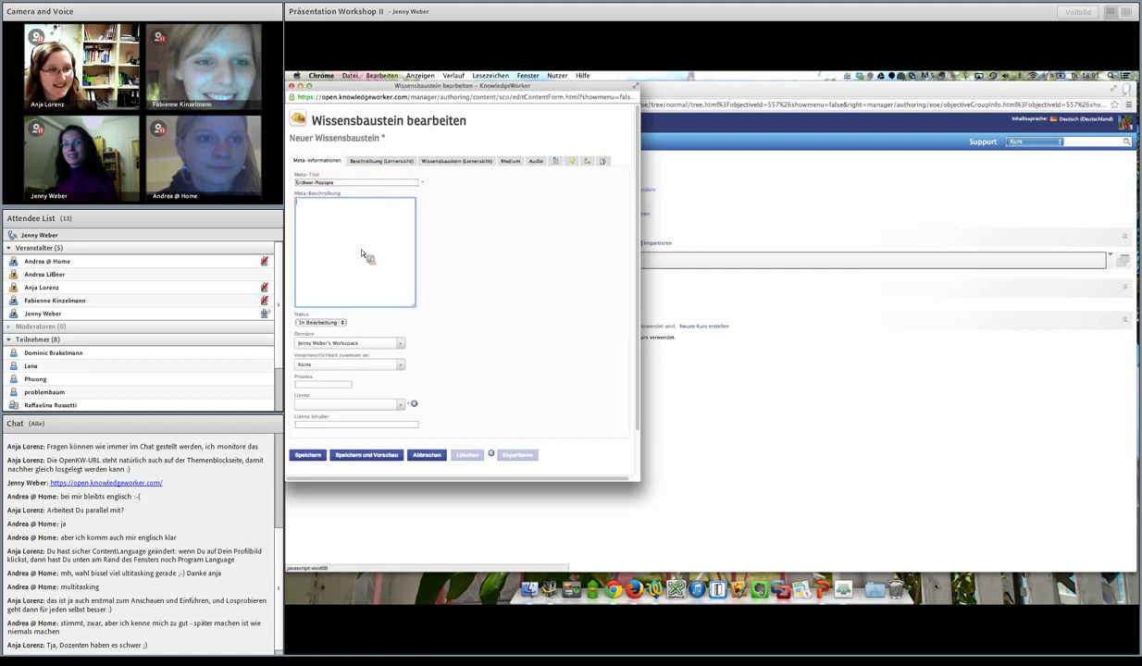
{"action": "type", "text": "Erdbeeren, Obstsorten"}
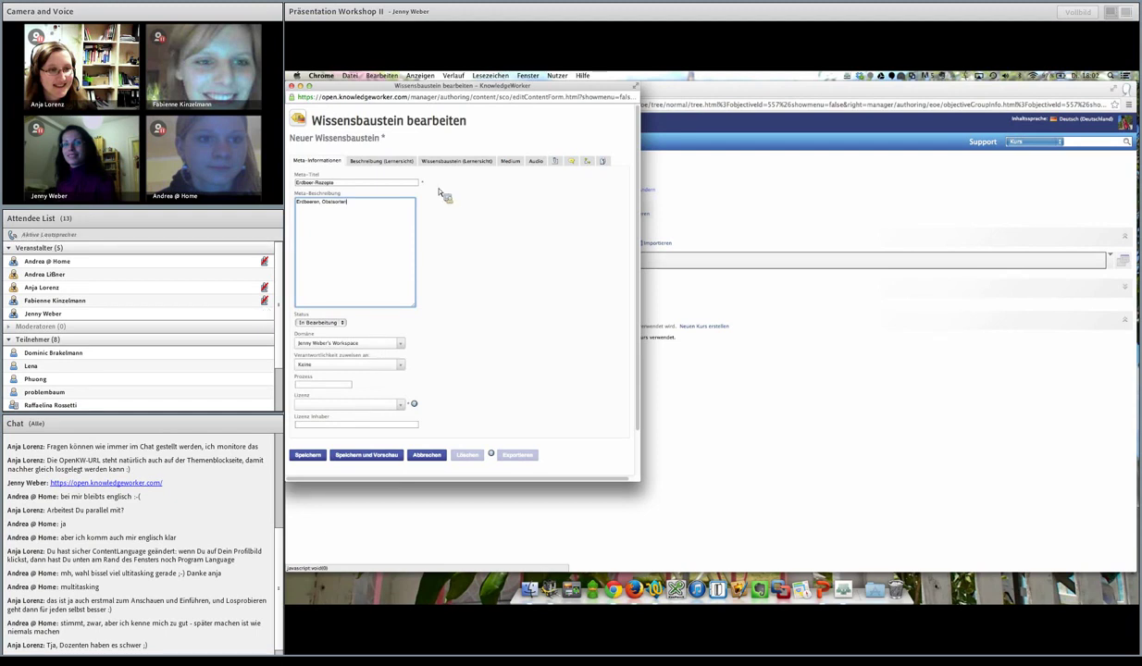
Step: Copy the meta title "Erdbeer-Rezepte" into the title of the learner-view description and try to save the Wissensbaustein
{"action": "left_click", "coordinate": [350, 184]}
{"action": "left_click_drag", "start_coordinate": [350, 184], "coordinate": [297, 184]}
{"action": "key", "text": "super+c"}
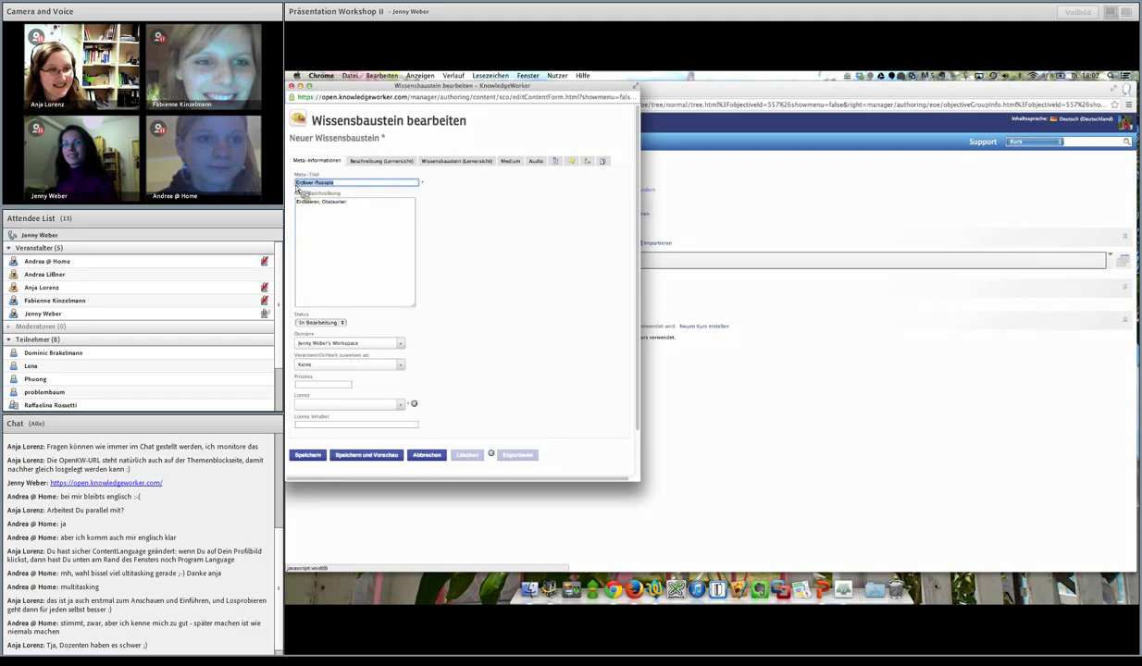
{"action": "left_click", "coordinate": [319, 184]}
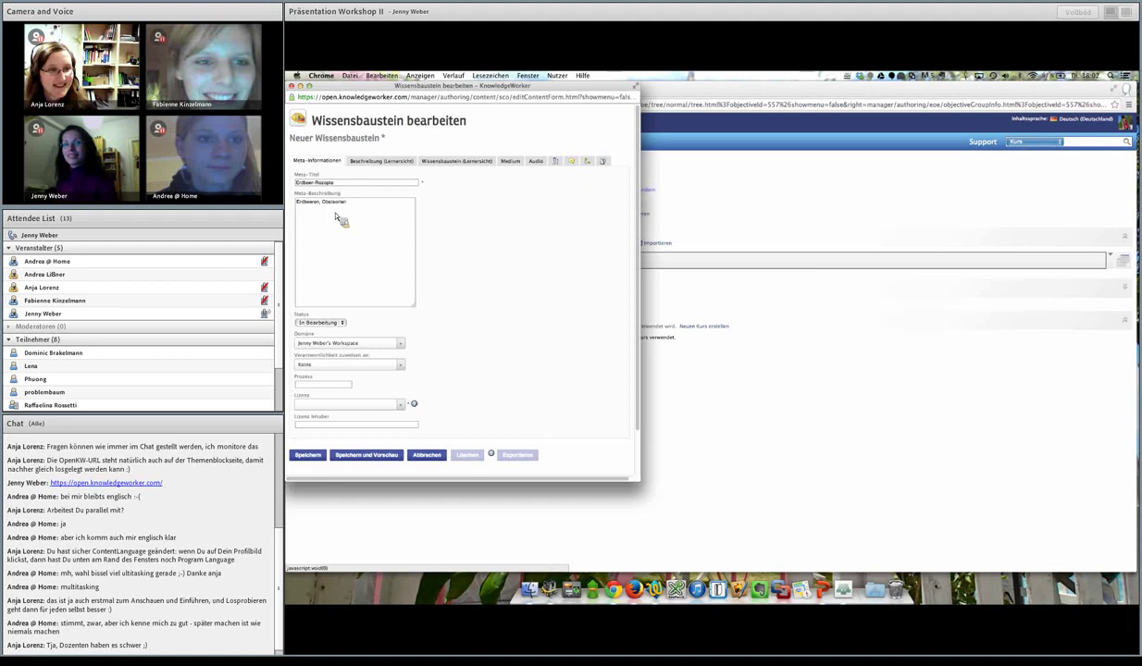
{"action": "left_click", "coordinate": [367, 162]}
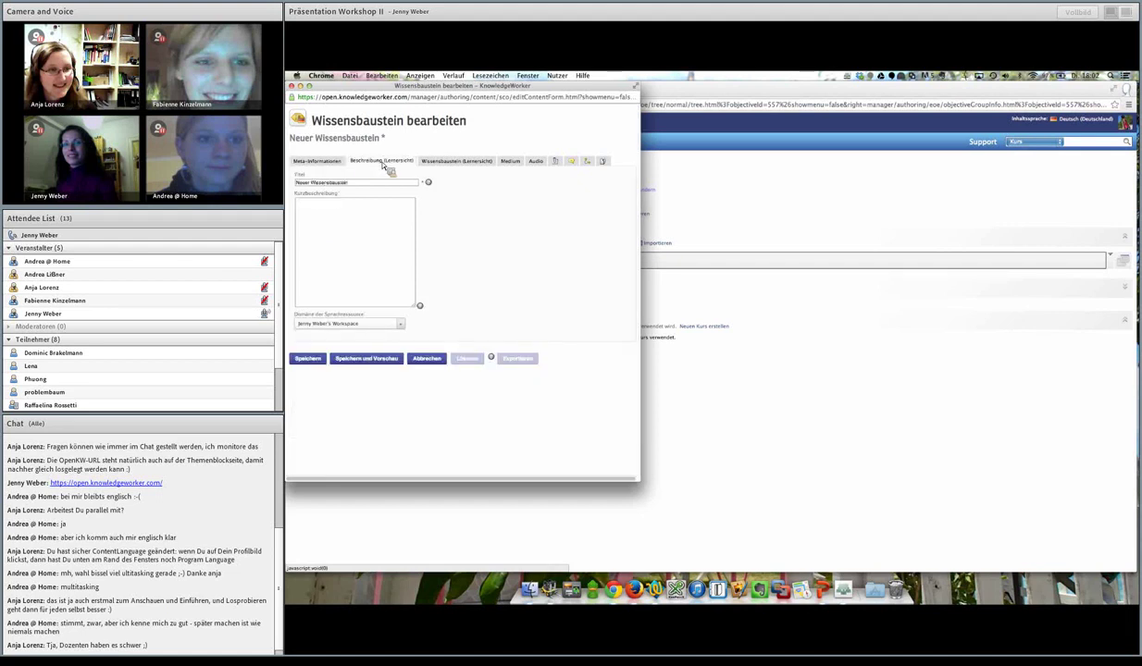
{"action": "left_click_drag", "start_coordinate": [366, 182], "coordinate": [298, 188]}
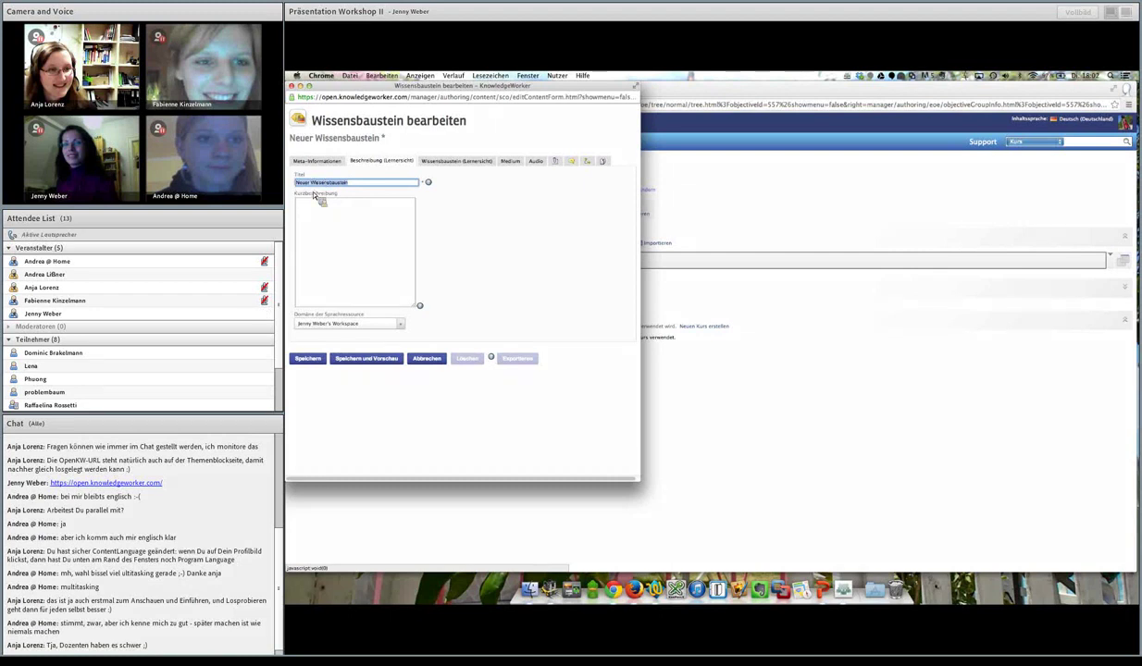
{"action": "key", "text": "super+v"}
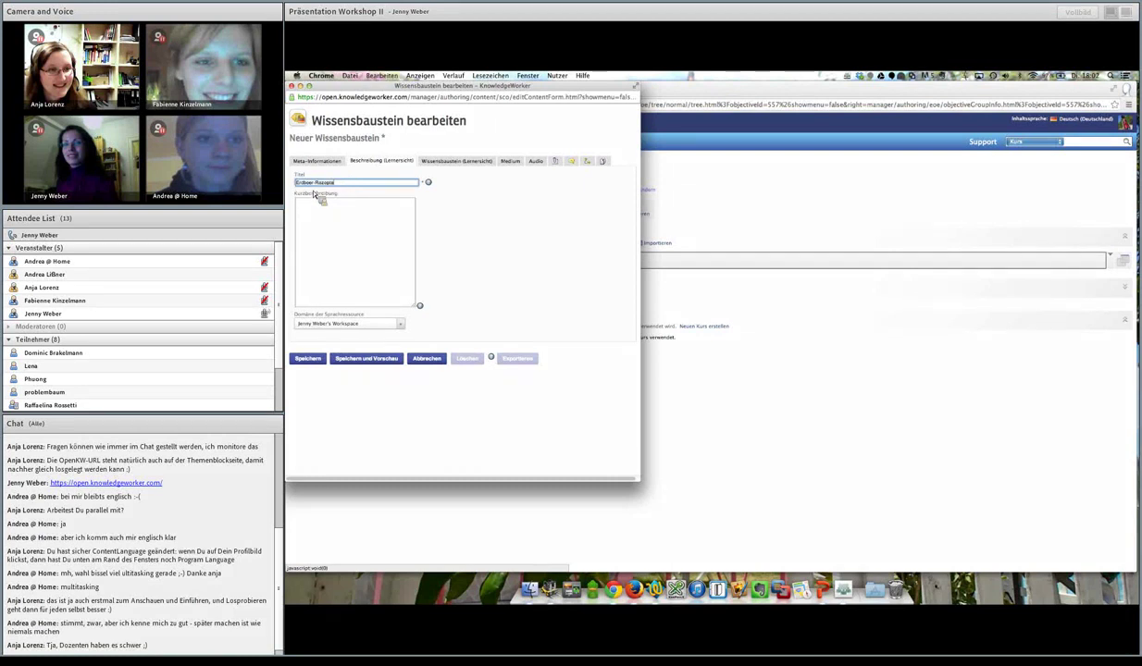
{"action": "left_click", "coordinate": [323, 166]}
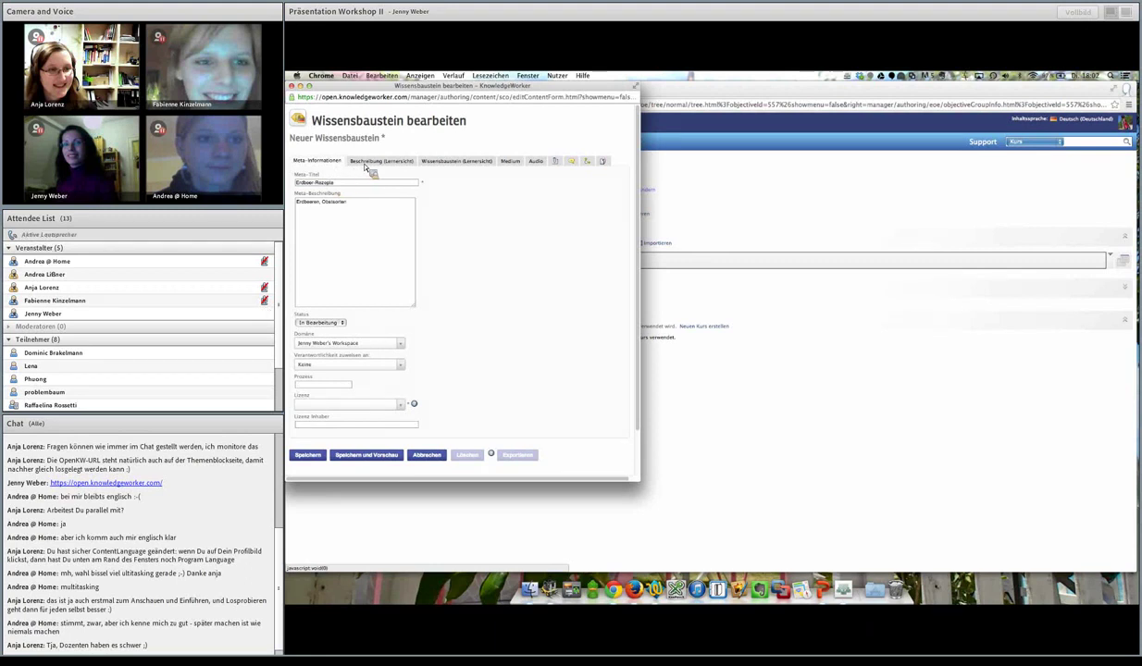
{"action": "left_click", "coordinate": [366, 165]}
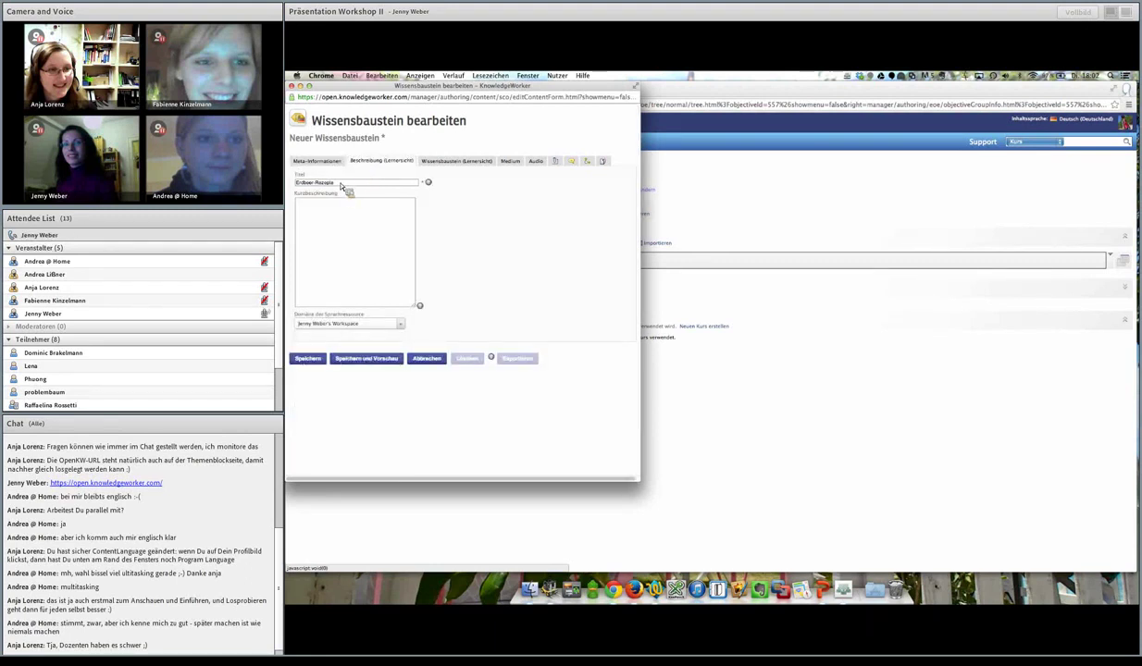
{"action": "left_click", "coordinate": [309, 359]}
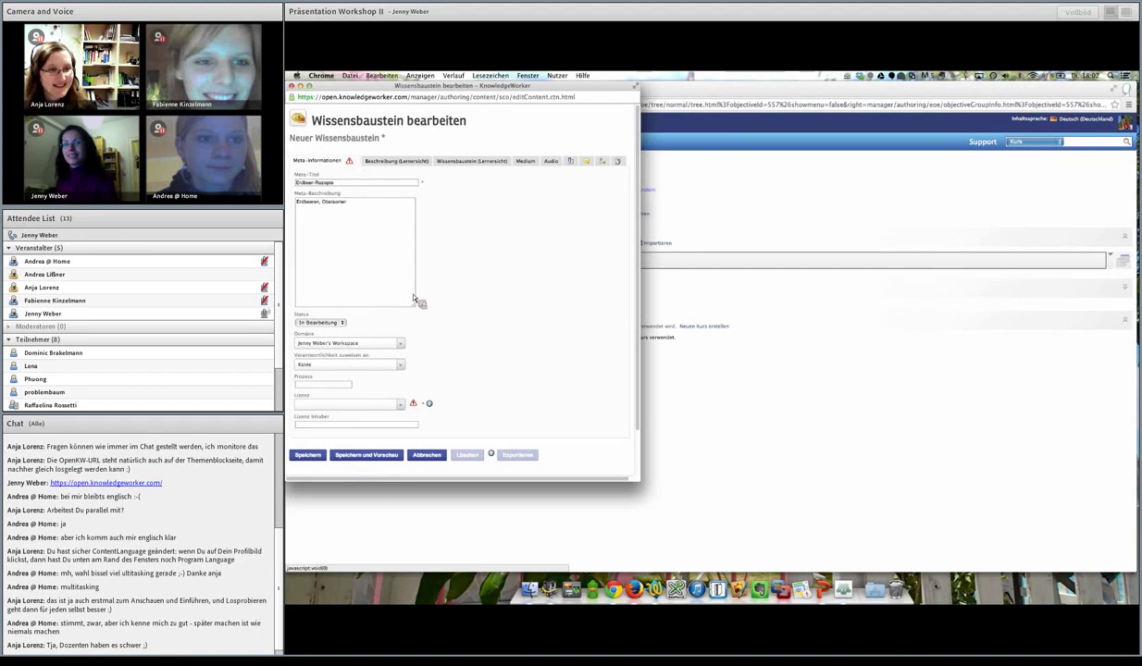
Step: Set the Wissensbaustein's licence to Creative Commons CC-BY and enter the author's full name plus "wikipedia" as licence holder
{"action": "scroll", "coordinate": [421, 315], "scroll_direction": "down", "scroll_amount": 2}
{"action": "scroll", "coordinate": [422, 321], "scroll_direction": "up", "scroll_amount": 2}
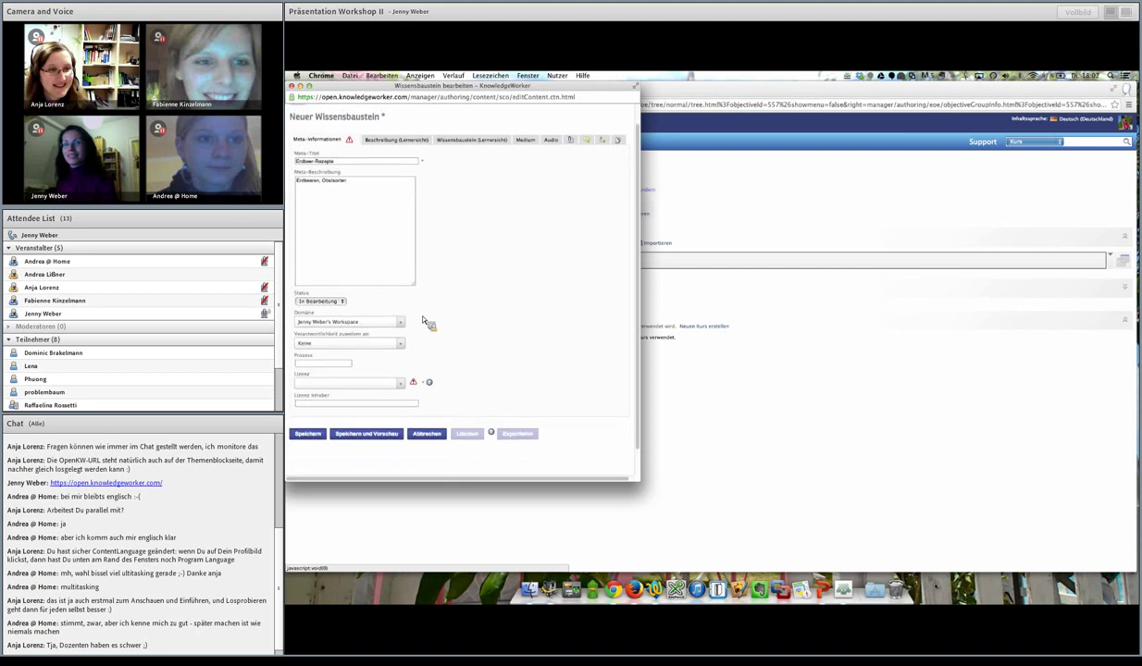
{"action": "scroll", "coordinate": [423, 321], "scroll_direction": "up", "scroll_amount": 1}
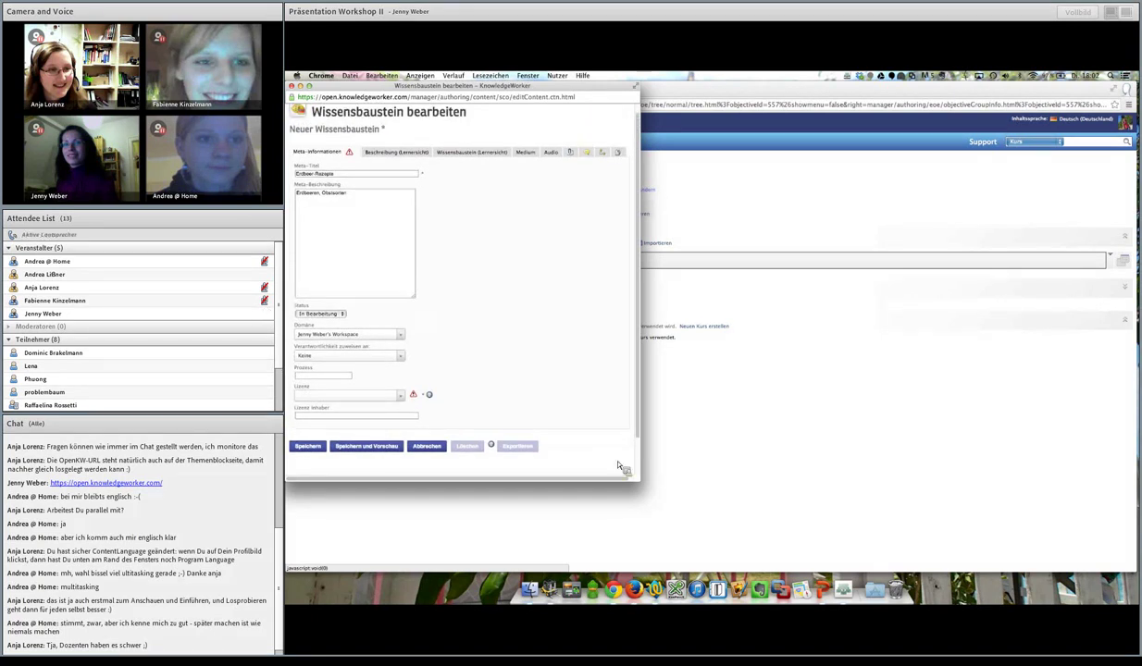
{"action": "left_click_drag", "start_coordinate": [639, 479], "coordinate": [674, 524]}
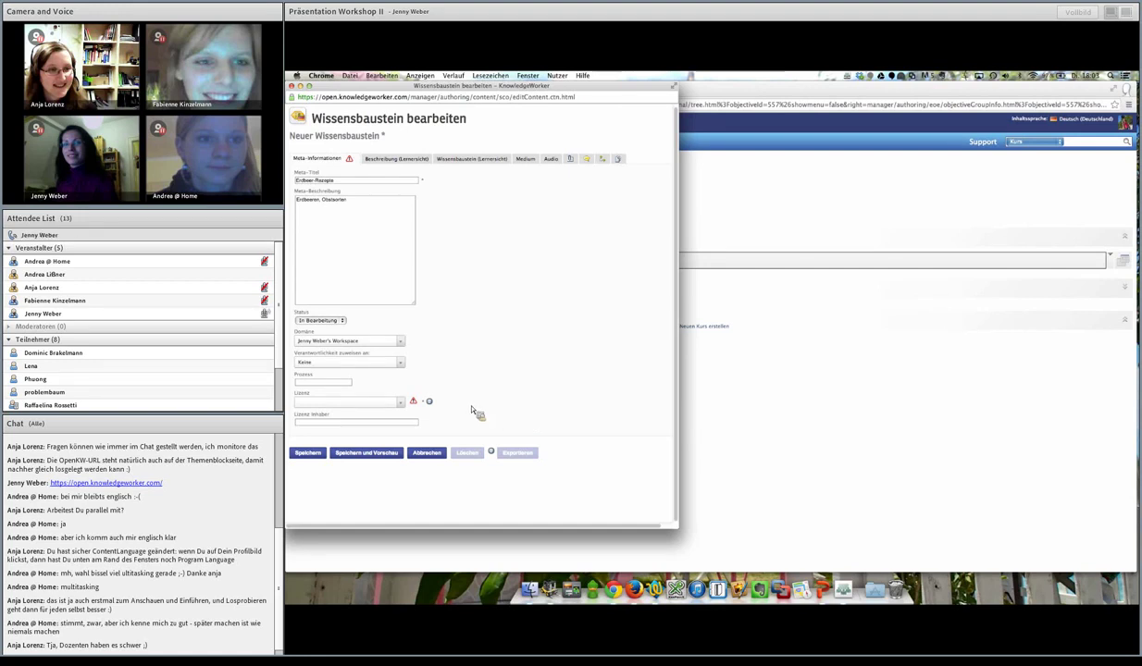
{"action": "left_click", "coordinate": [401, 402]}
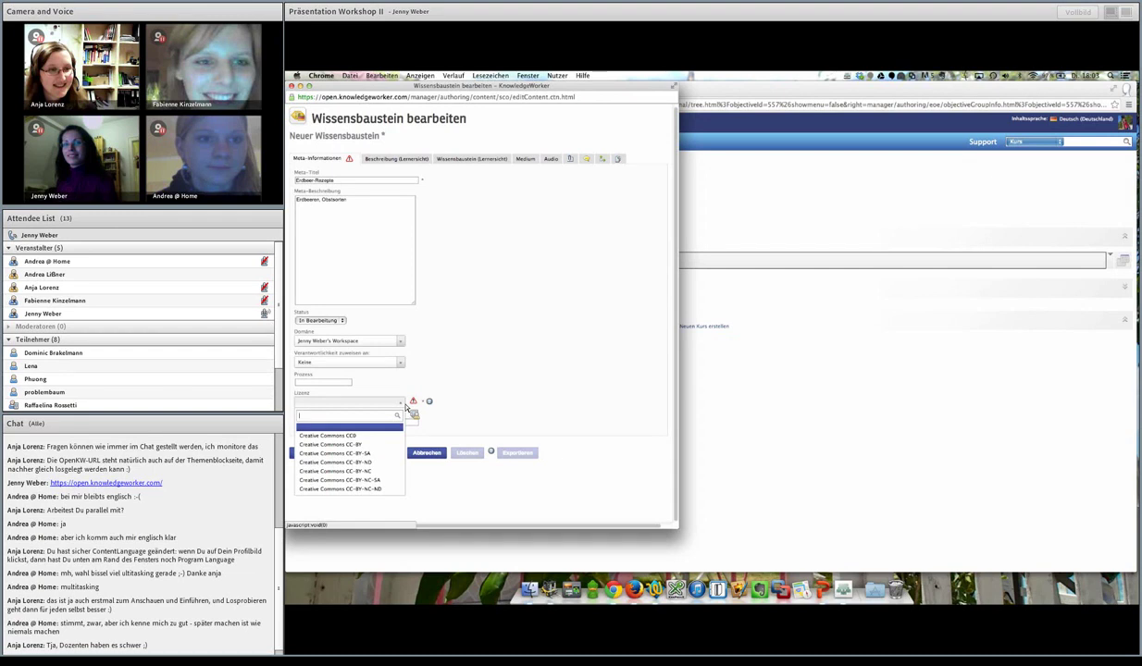
{"action": "left_click", "coordinate": [356, 445]}
{"action": "left_click", "coordinate": [357, 424]}
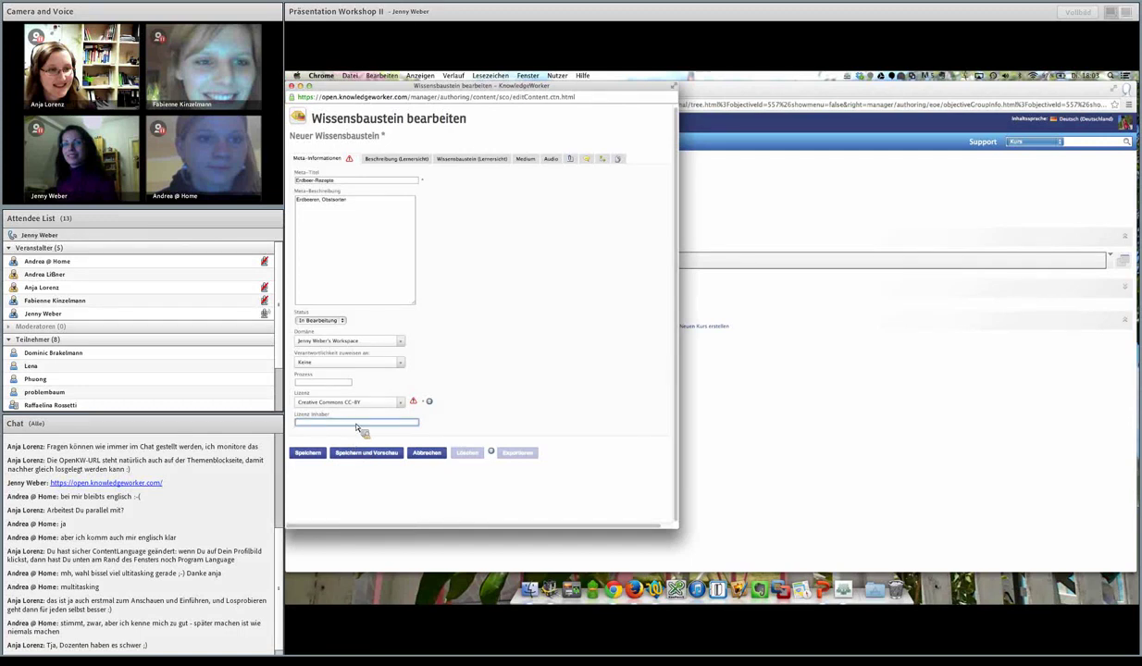
{"action": "type", "text": "Jenny Weber, wikipedia"}
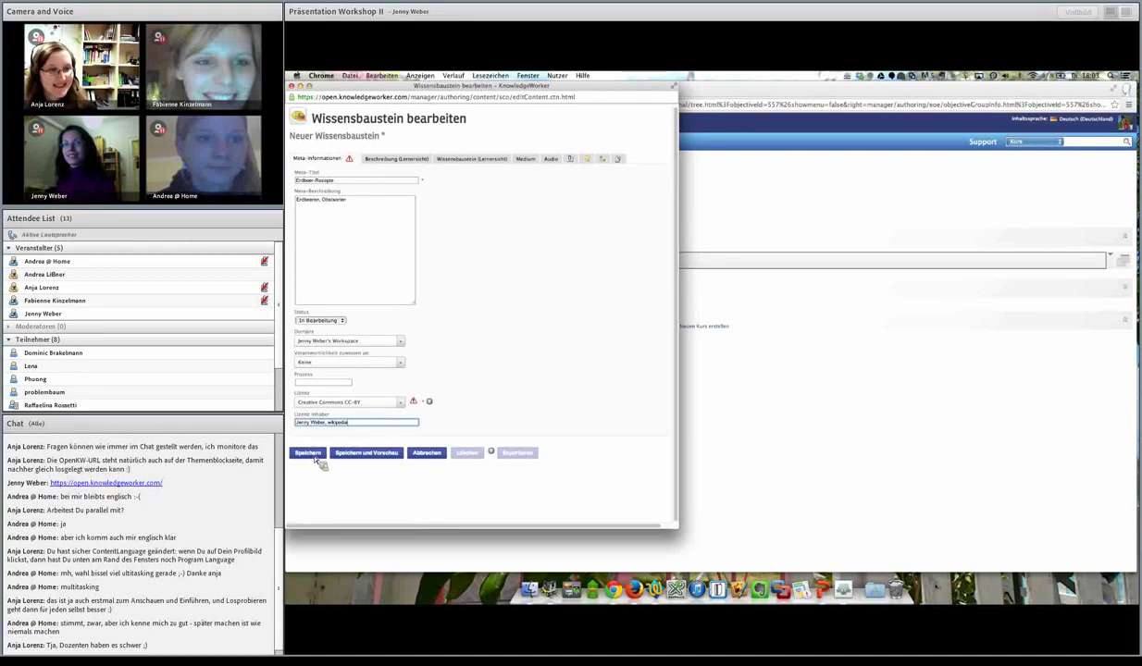
Step: Consult the explanation of the Creative Commons licence types and save the new Wissensbaustein
{"action": "left_click", "coordinate": [430, 403]}
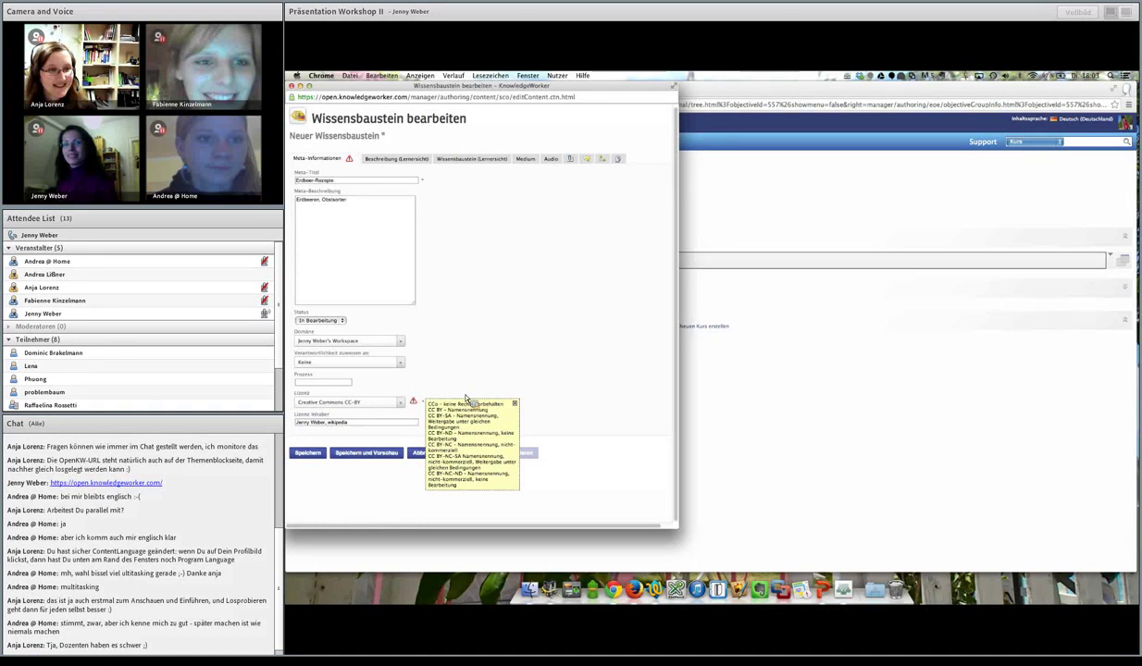
{"action": "left_click", "coordinate": [513, 404]}
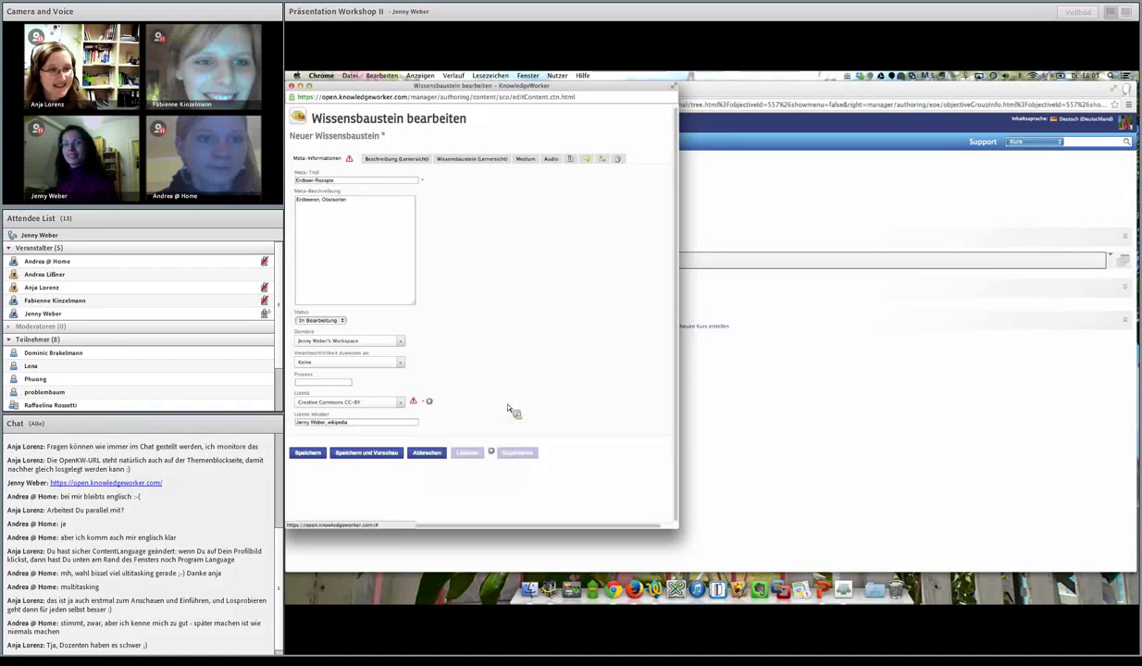
{"action": "left_click", "coordinate": [431, 402]}
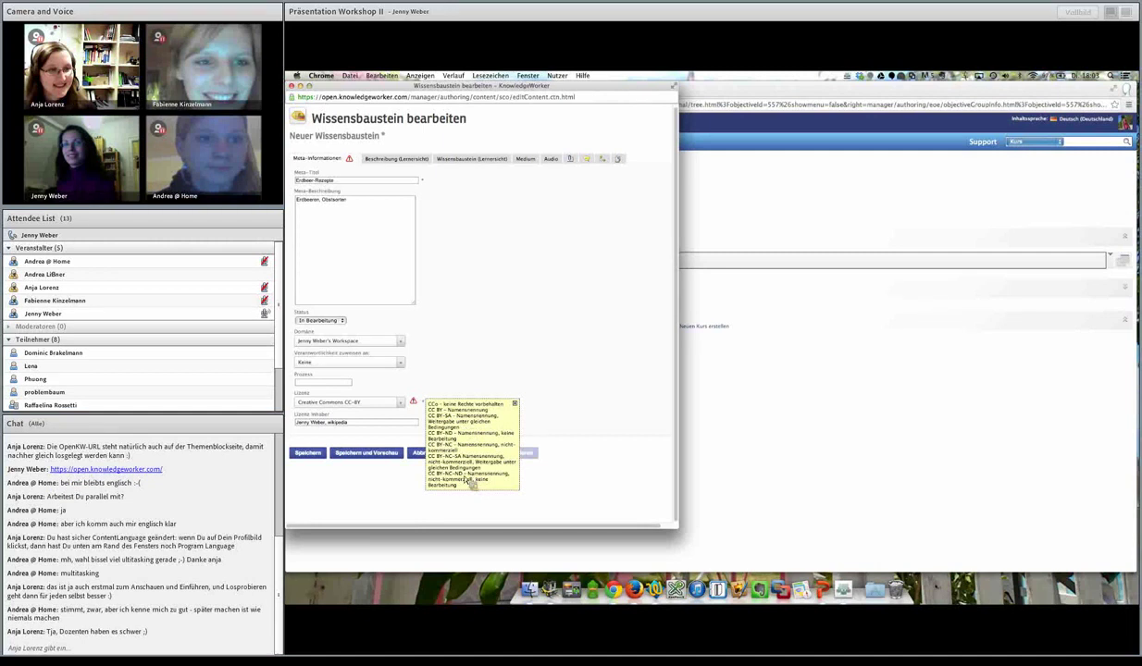
{"action": "left_click", "coordinate": [515, 406]}
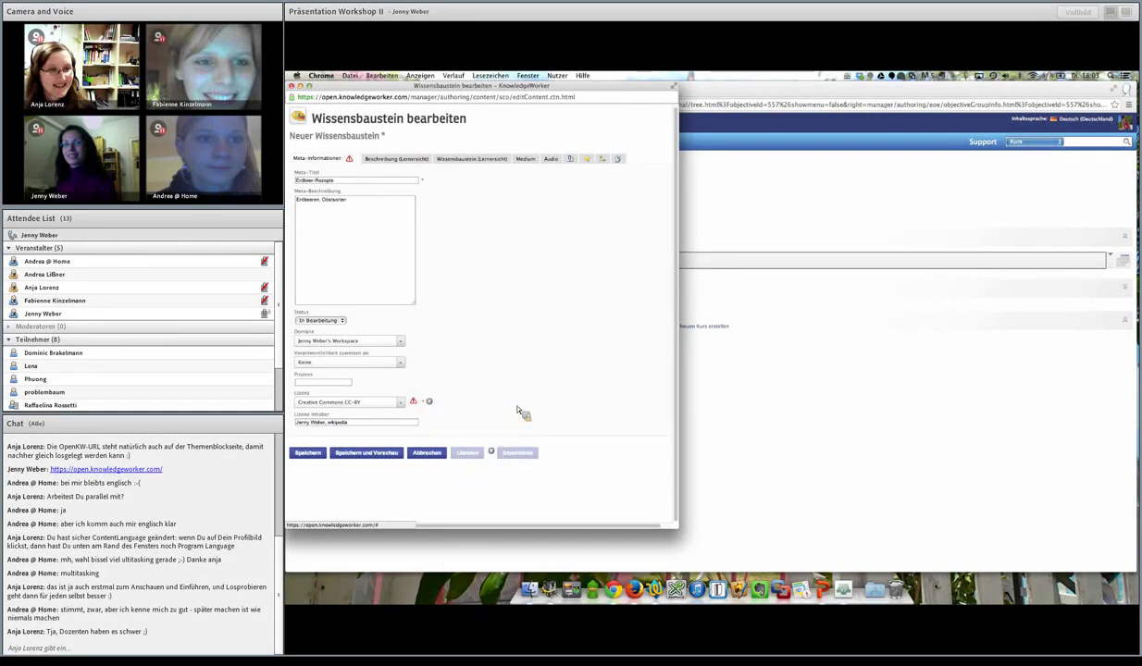
{"action": "left_click", "coordinate": [310, 456]}
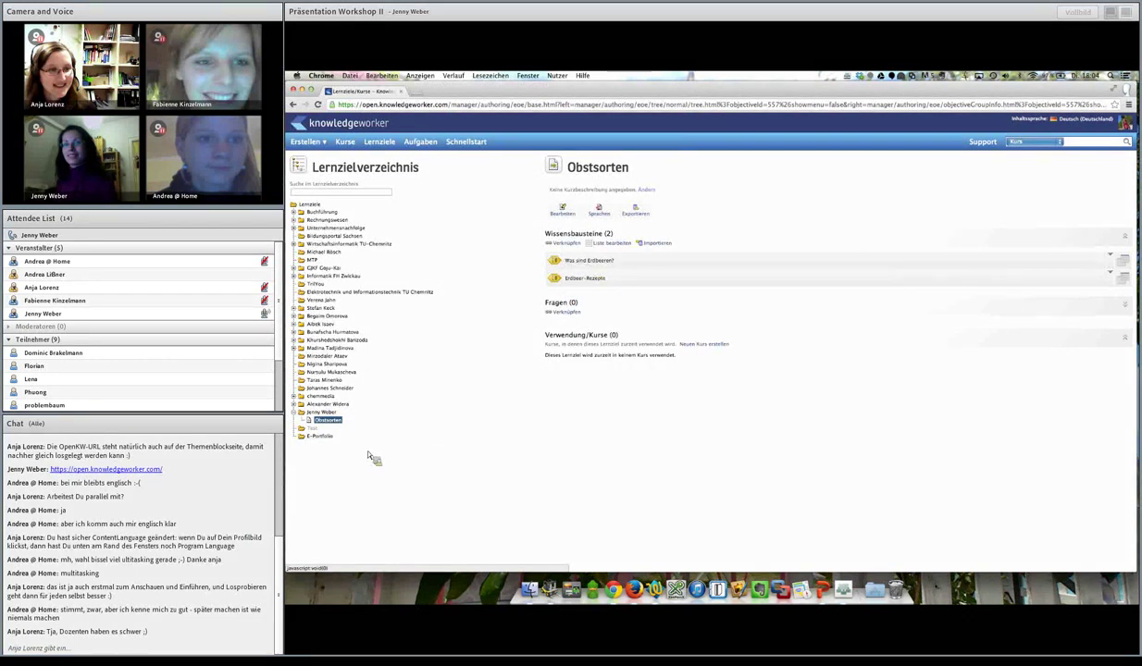
{"action": "left_click_drag", "start_coordinate": [347, 419], "coordinate": [349, 426]}
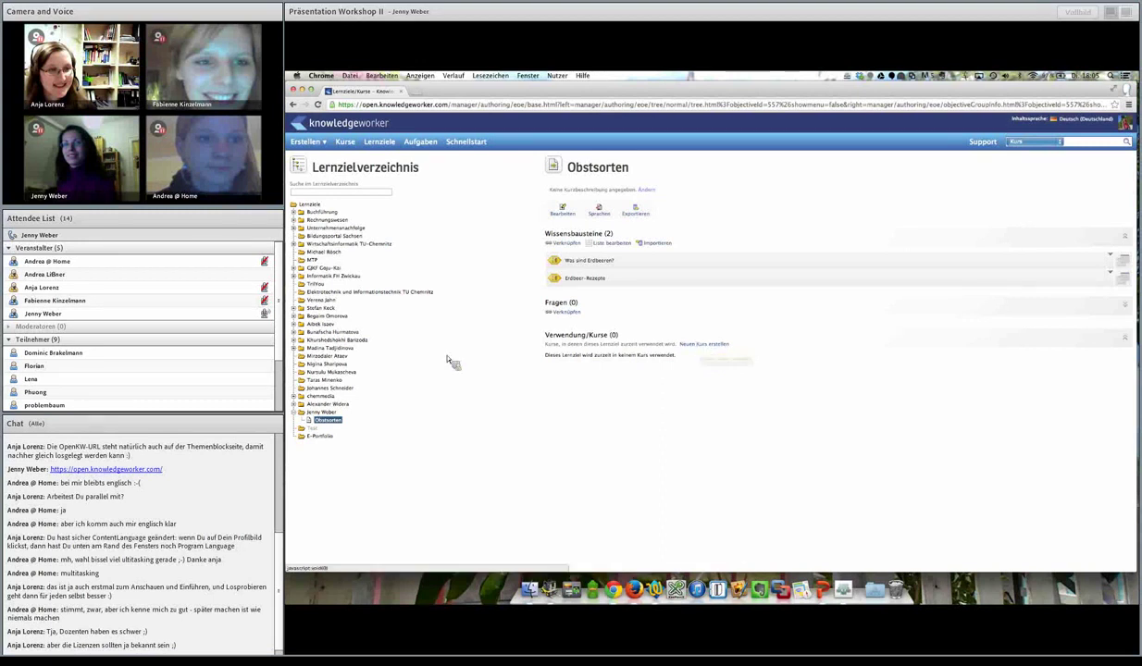
Step: Create a new Kurs named "Beliebte Nahrungsmittel" without a short description and save it
{"action": "left_click", "coordinate": [307, 141]}
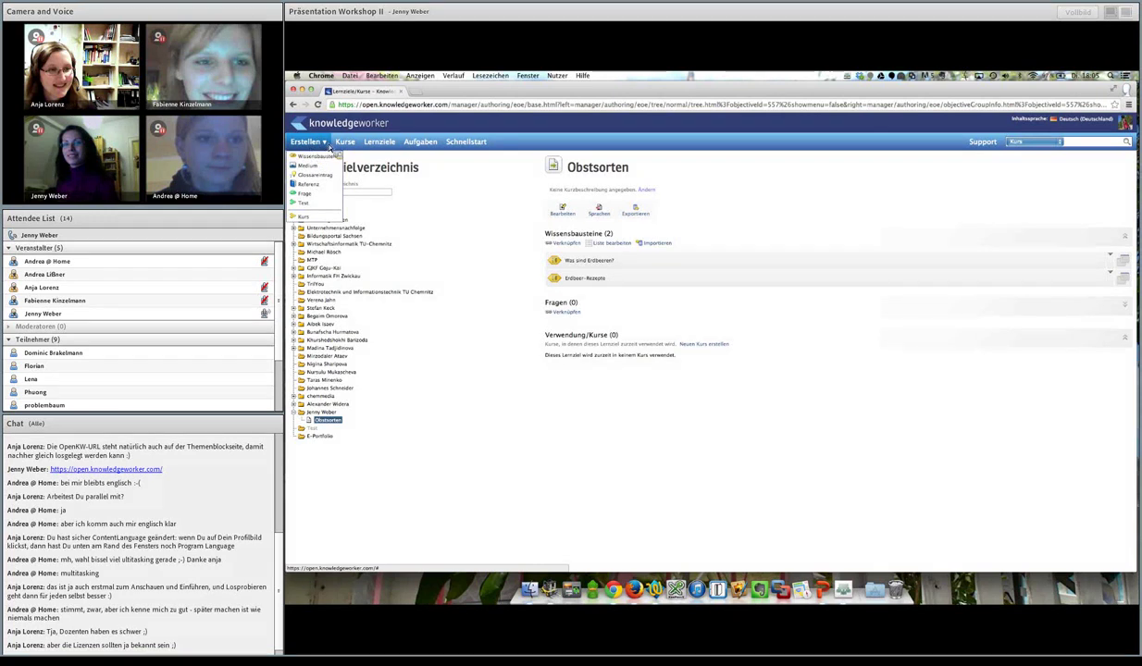
{"action": "left_click", "coordinate": [316, 219]}
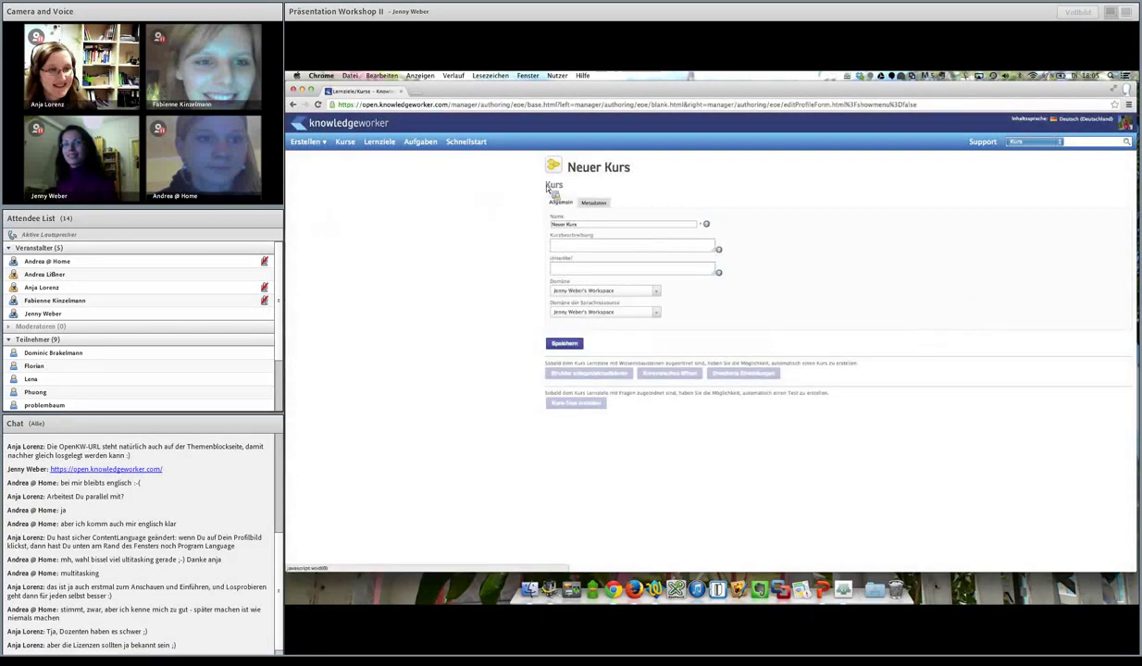
{"action": "triple_click", "coordinate": [589, 225]}
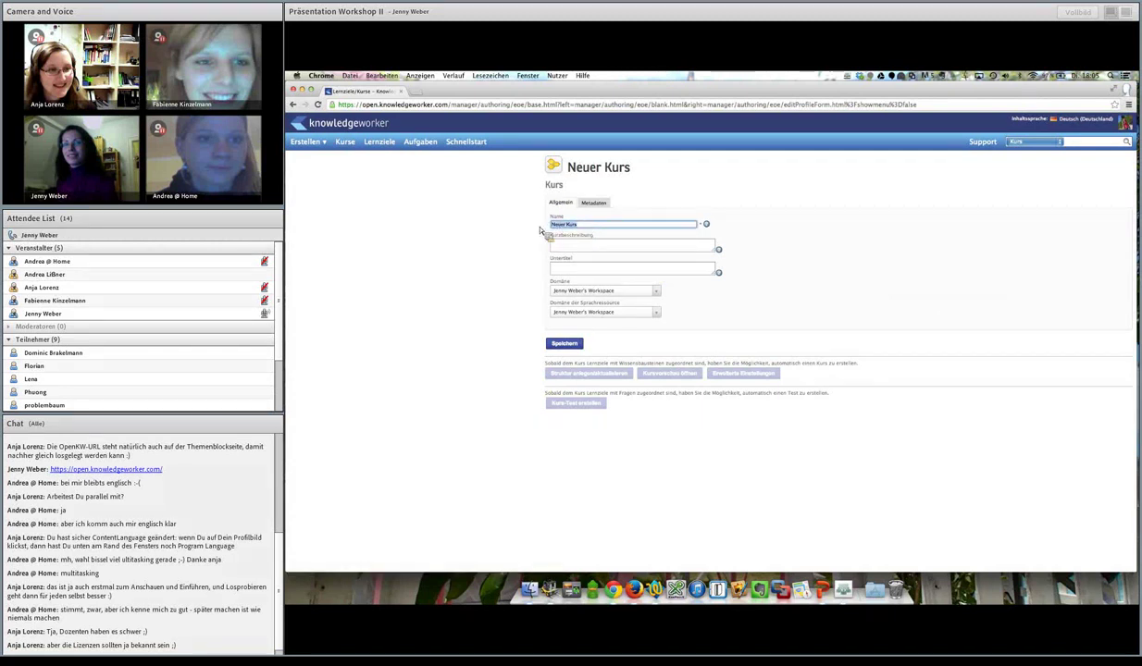
{"action": "type", "text": "Bei"}
{"action": "type", "text": "spi"}
{"action": "type", "text": "el rahm"}
{"action": "type", "text": "smittel"}
{"action": "left_click", "coordinate": [576, 248]}
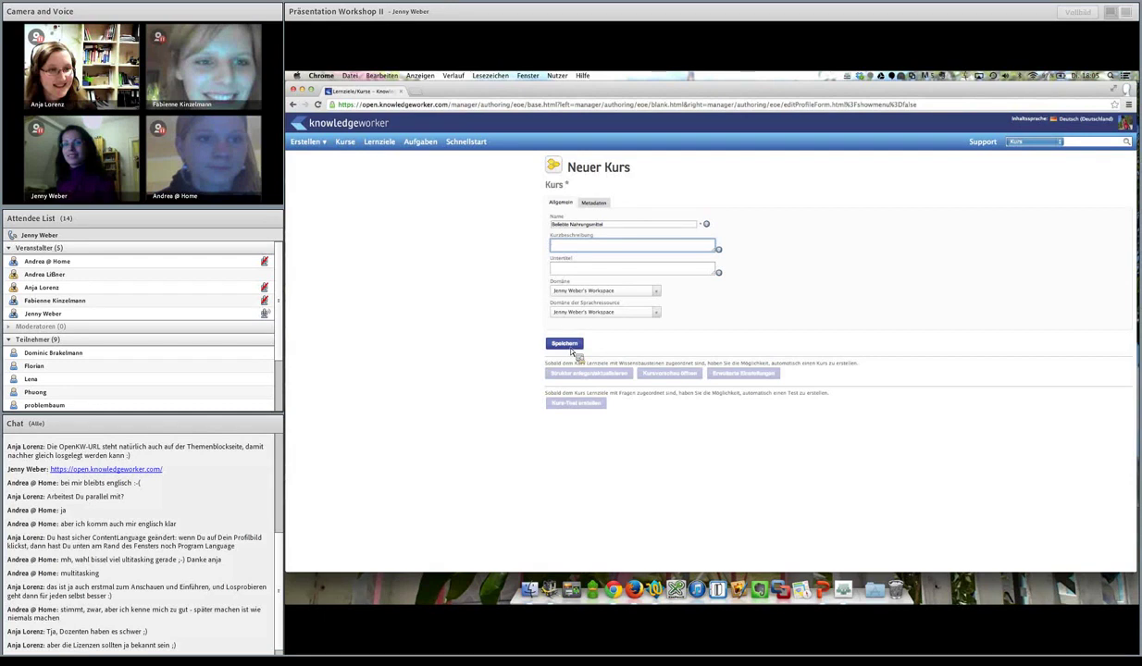
{"action": "left_click", "coordinate": [561, 345]}
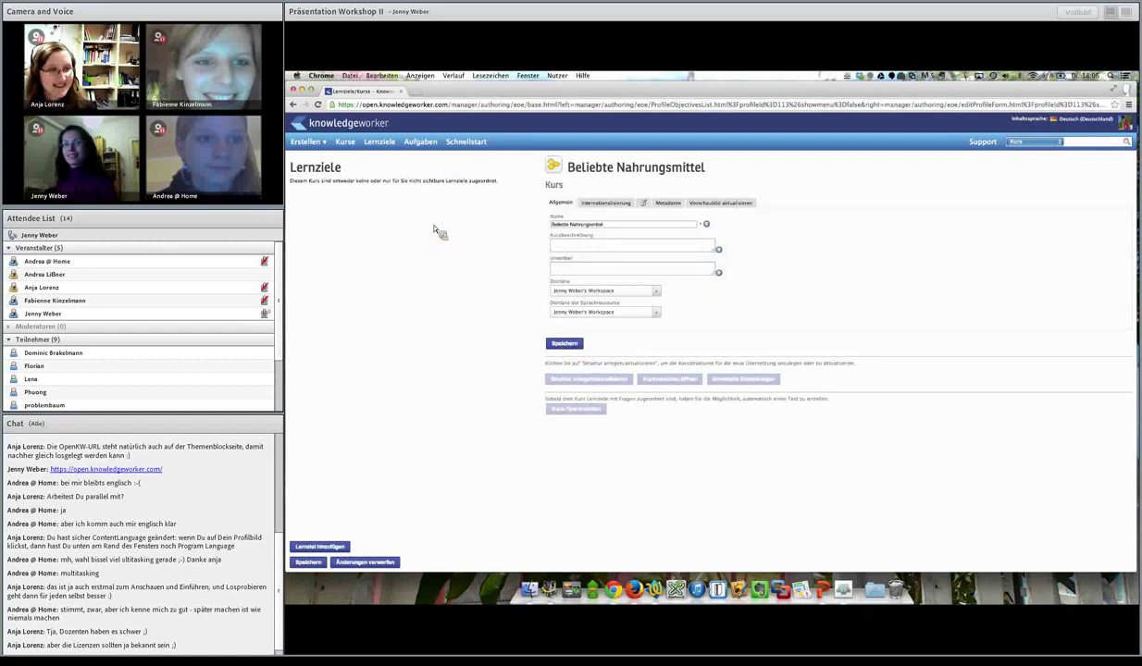
Step: Add the Lernziel "Obstsorten" from the author's own folder in the Lernzielverzeichnis to the course and save the assignment
{"action": "left_click", "coordinate": [331, 553]}
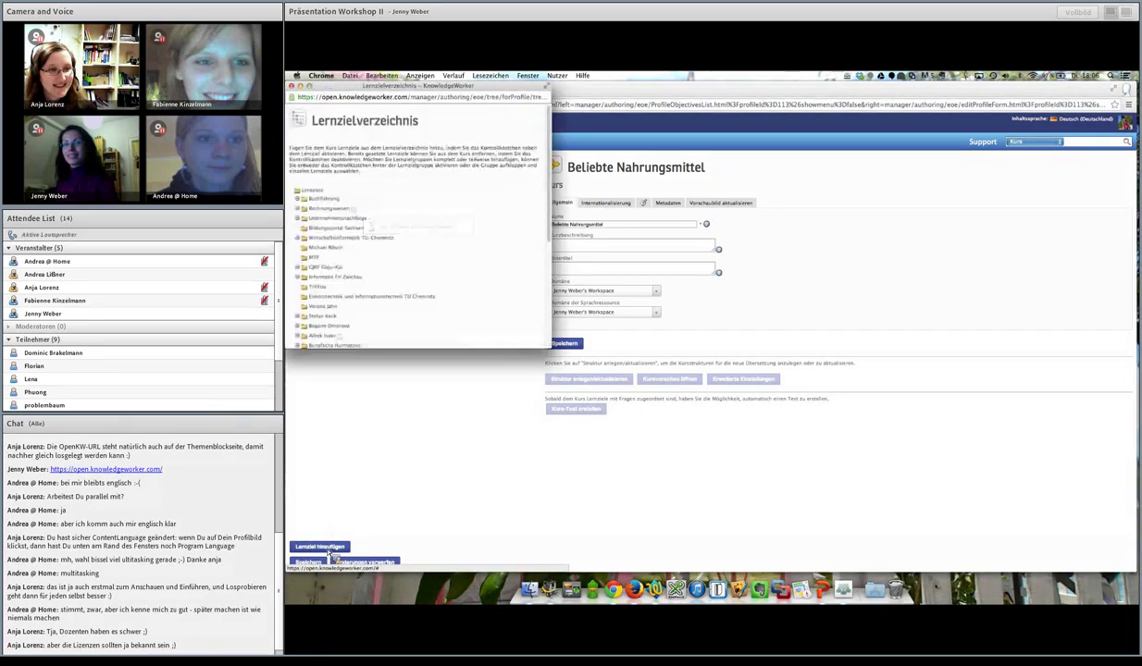
{"action": "scroll", "coordinate": [362, 267], "scroll_direction": "down", "scroll_amount": 5}
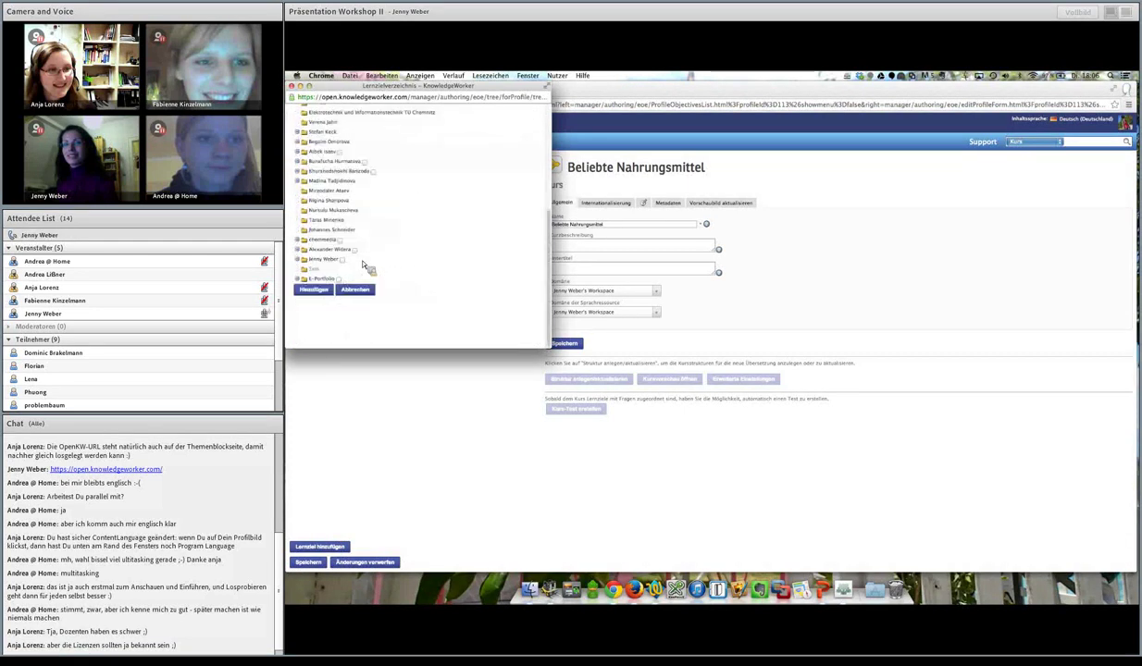
{"action": "left_click", "coordinate": [298, 260]}
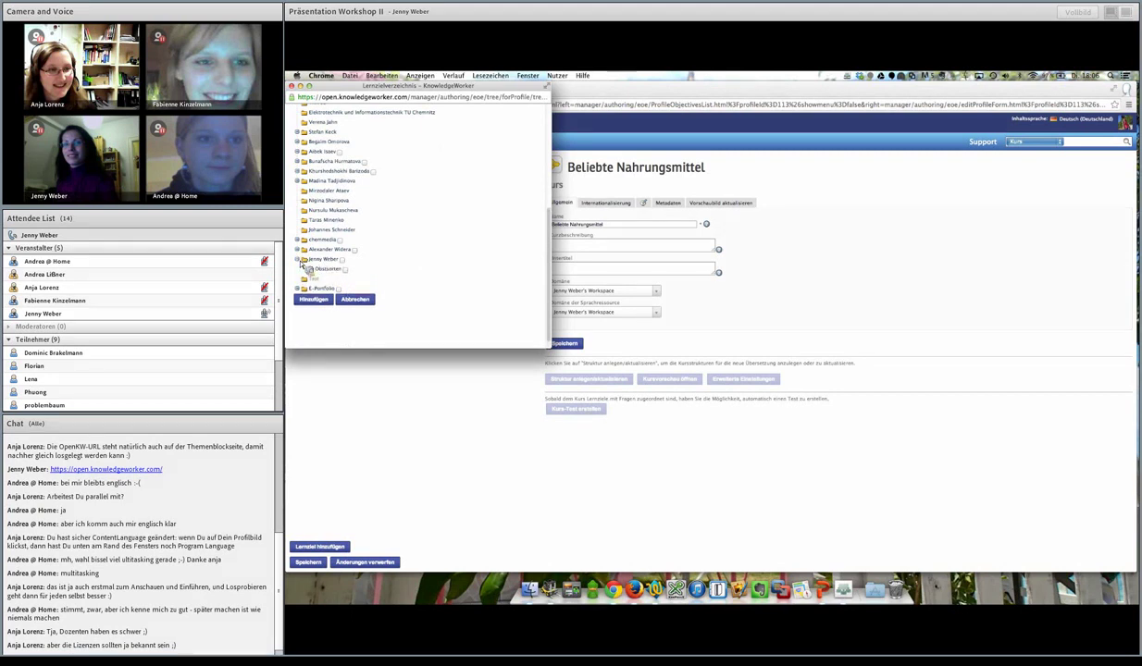
{"action": "left_click_drag", "start_coordinate": [303, 266], "coordinate": [360, 266]}
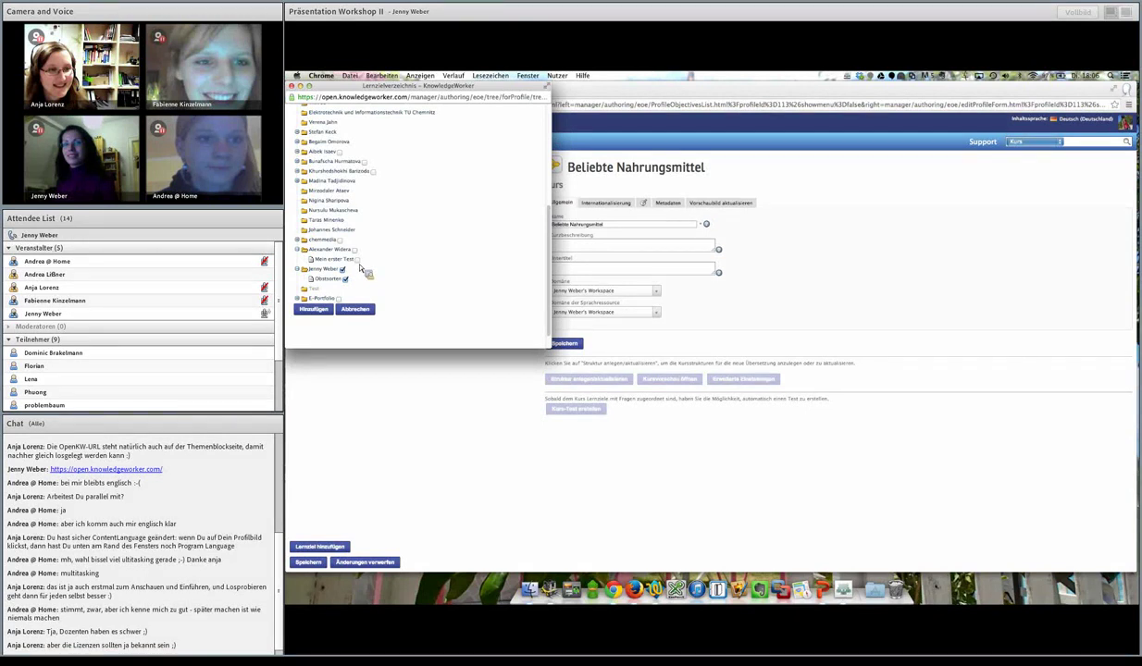
{"action": "left_click_drag", "start_coordinate": [362, 269], "coordinate": [322, 324]}
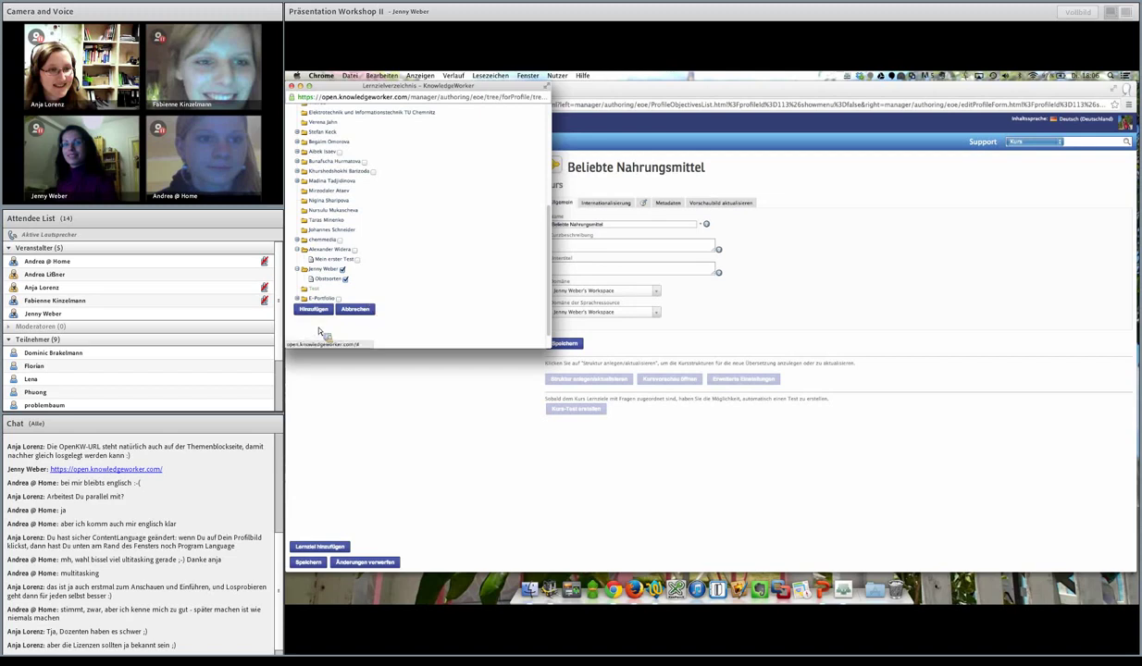
{"action": "left_click", "coordinate": [320, 311]}
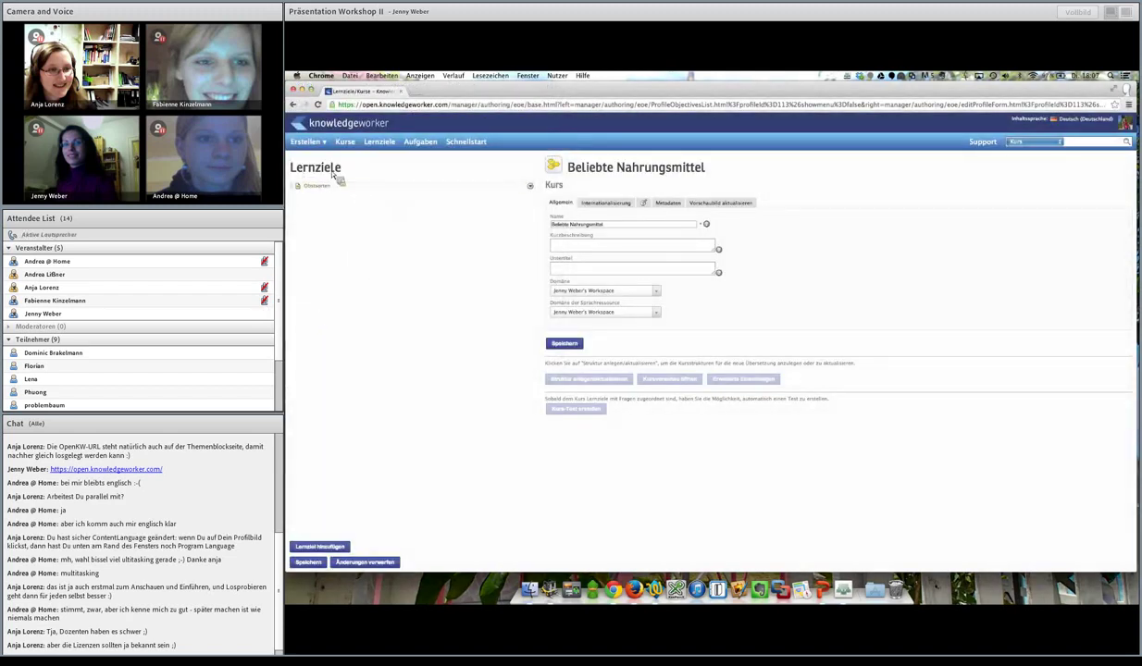
{"action": "left_click_drag", "start_coordinate": [336, 176], "coordinate": [296, 188]}
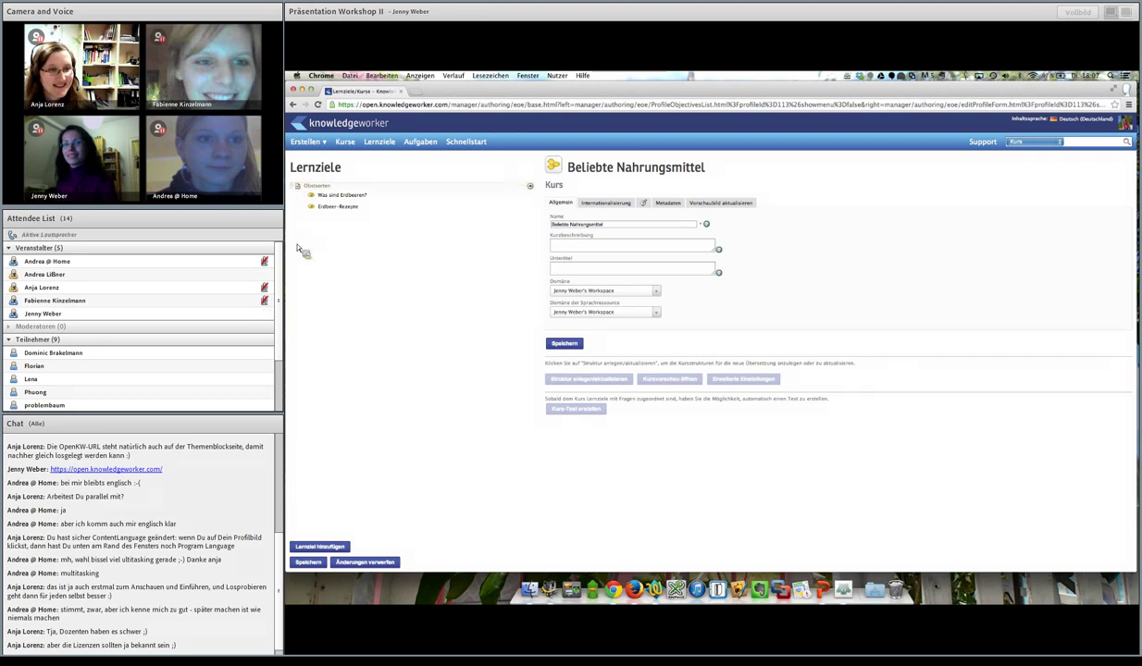
{"action": "left_click", "coordinate": [309, 564]}
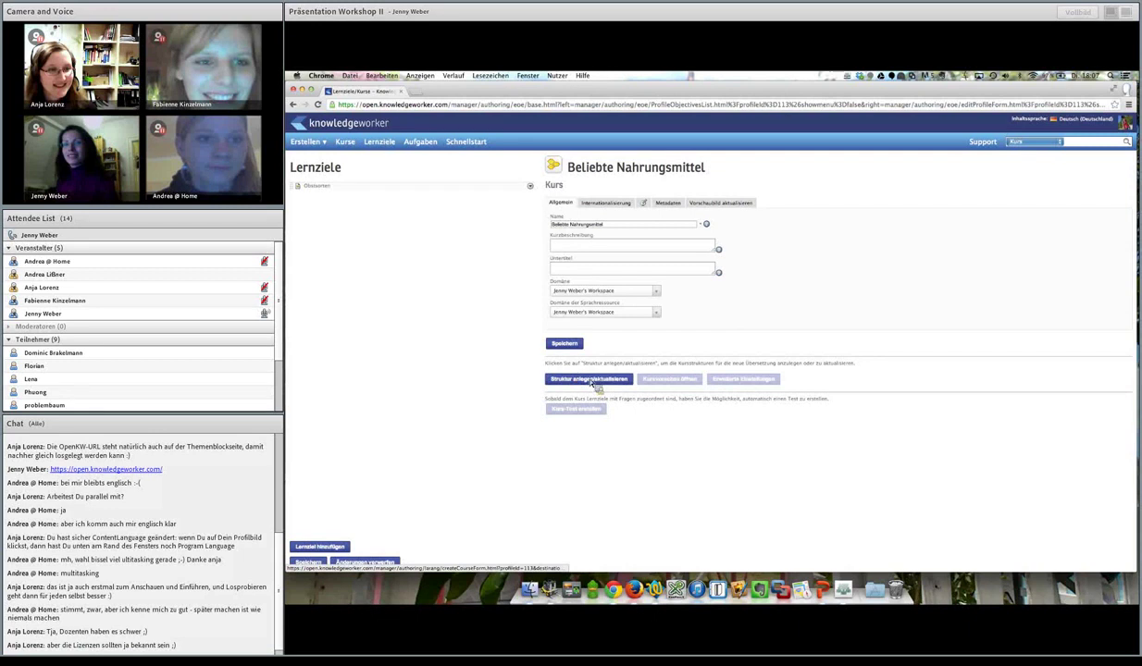
Step: Start creating the course structure and select the "knowledgeworker" theme for the base layout
{"action": "left_click", "coordinate": [595, 382]}
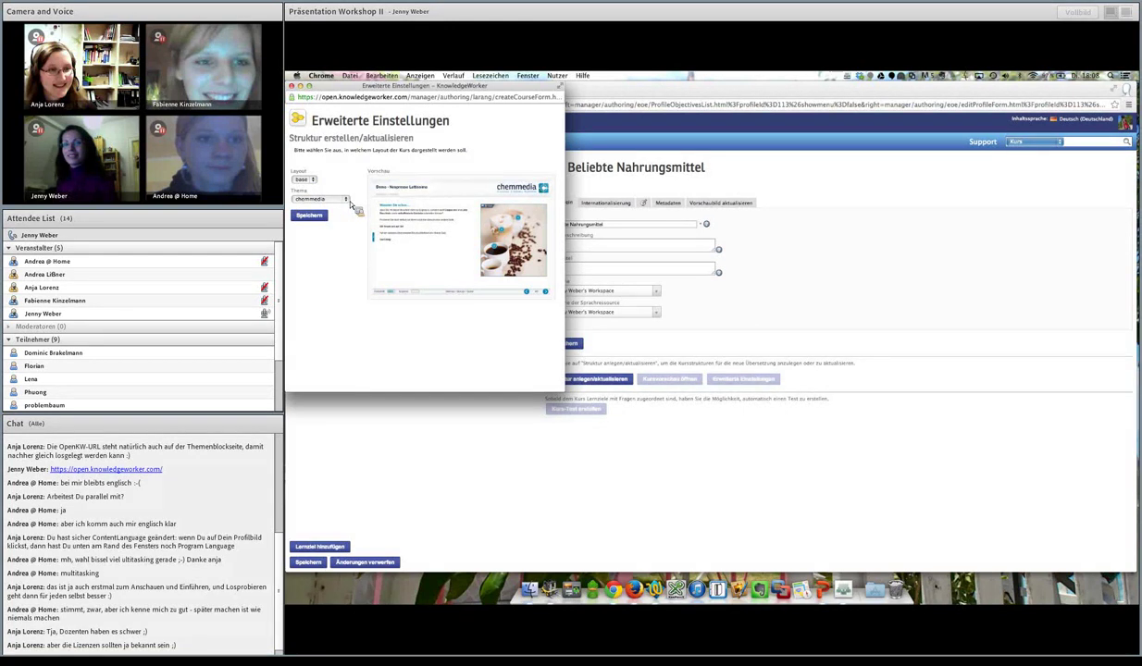
{"action": "left_click", "coordinate": [348, 200]}
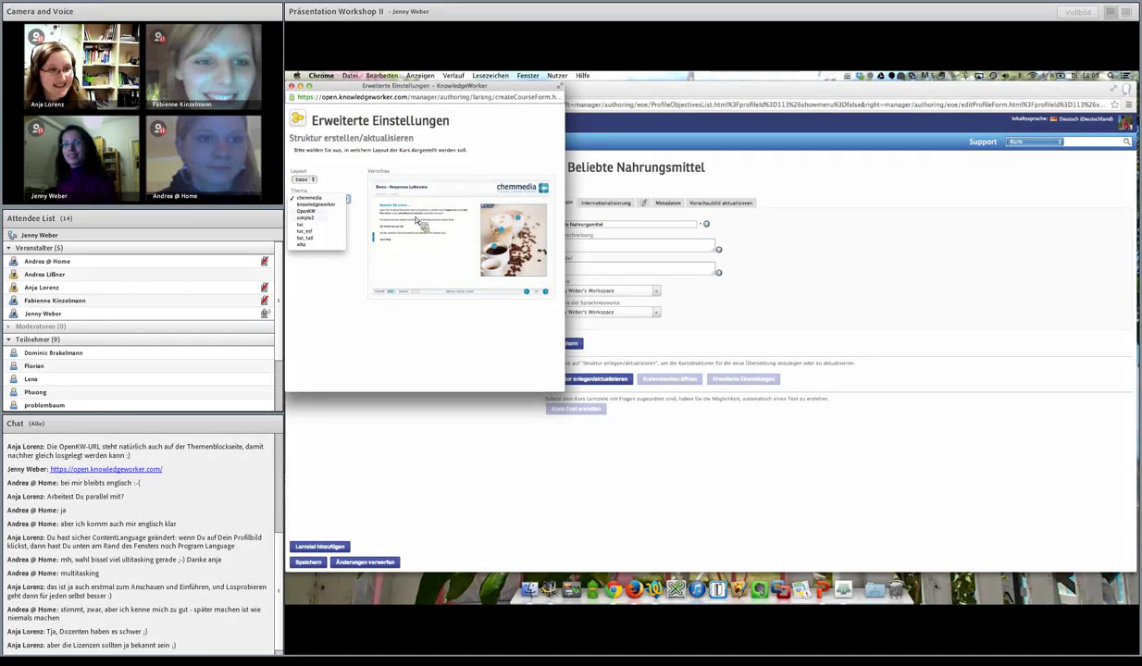
{"action": "left_click", "coordinate": [307, 204]}
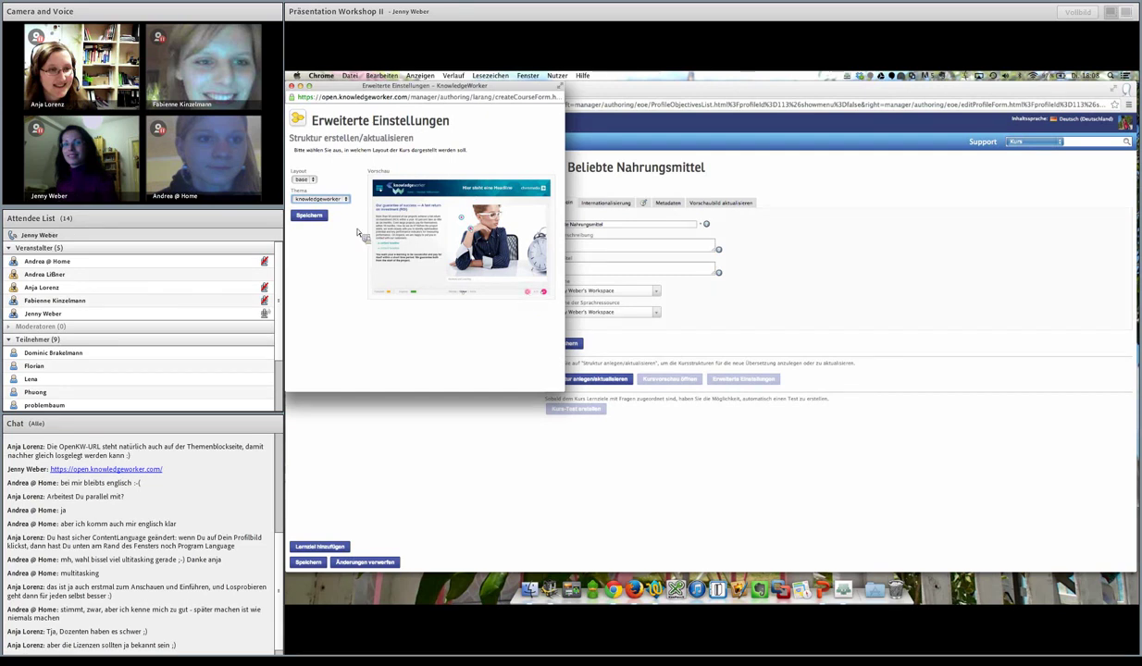
Step: Preview the alternative course themes "OpenKW", "tuc_tud" and "whz" in the structure settings
{"action": "left_click", "coordinate": [320, 199]}
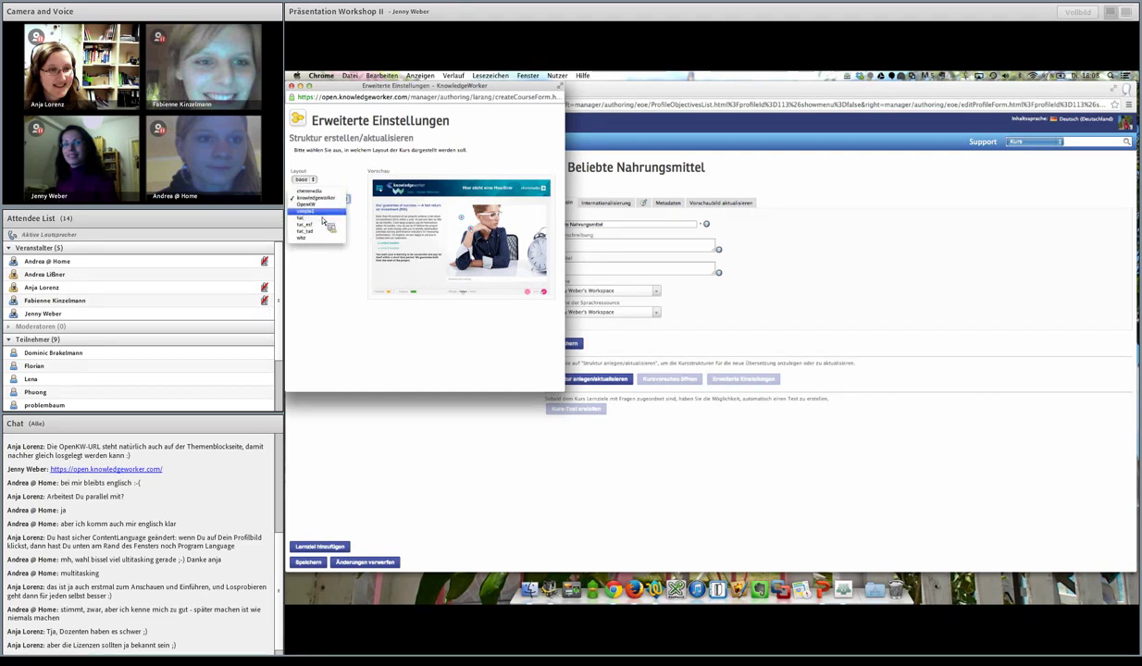
{"action": "left_click", "coordinate": [322, 204]}
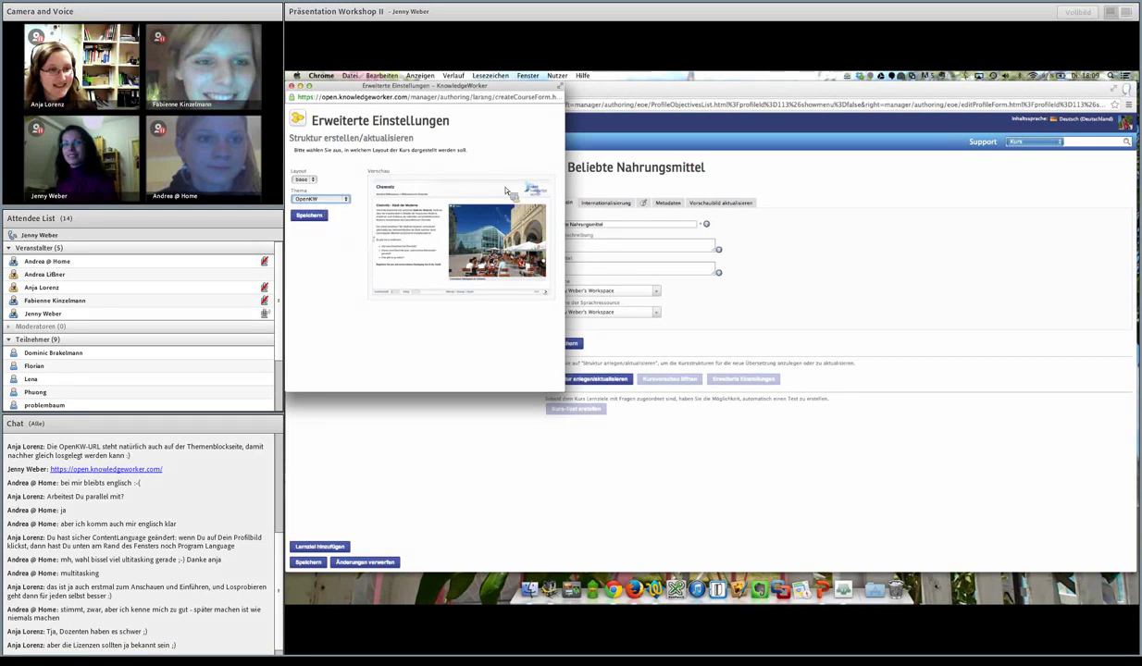
{"action": "left_click", "coordinate": [320, 199]}
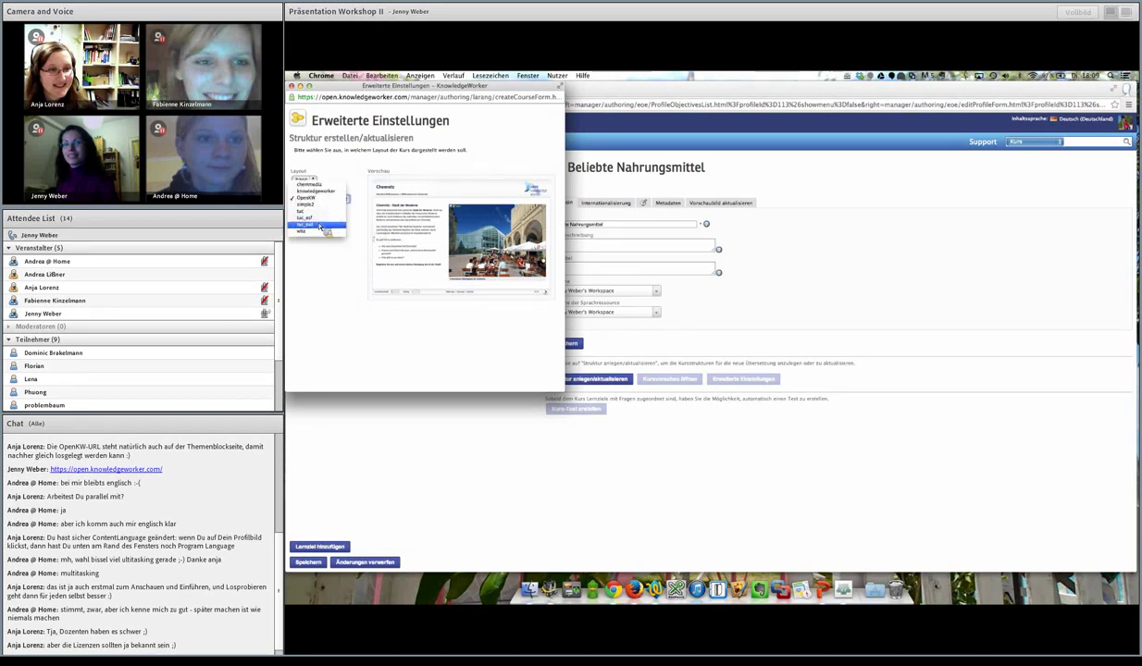
{"action": "left_click", "coordinate": [318, 226]}
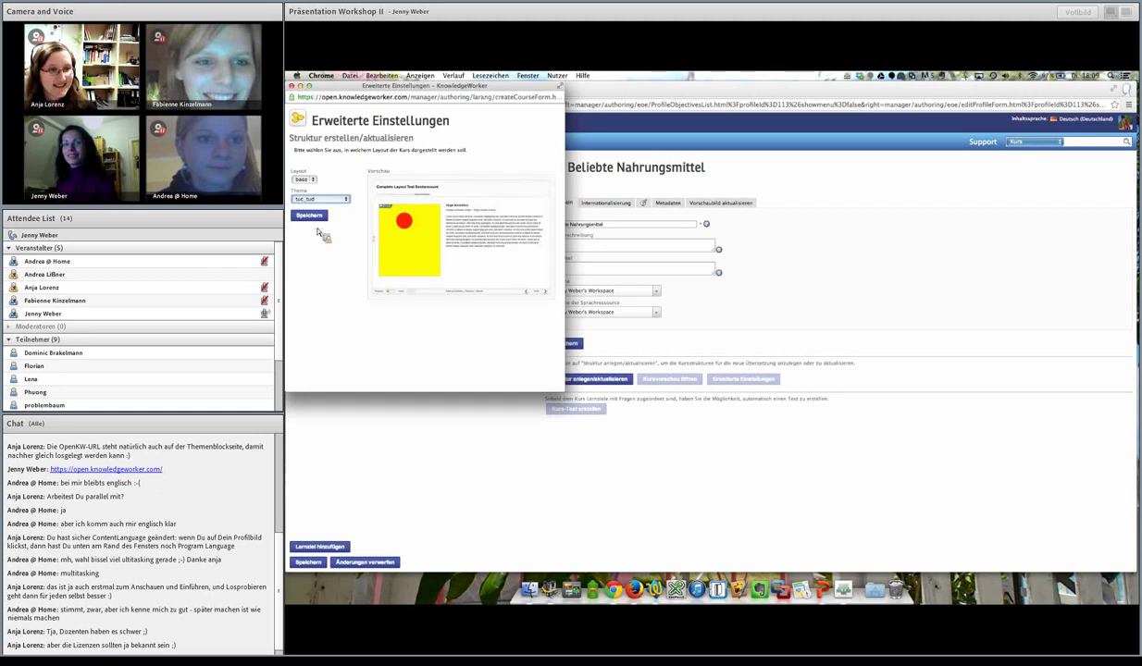
{"action": "left_click", "coordinate": [320, 199]}
{"action": "left_click", "coordinate": [322, 211]}
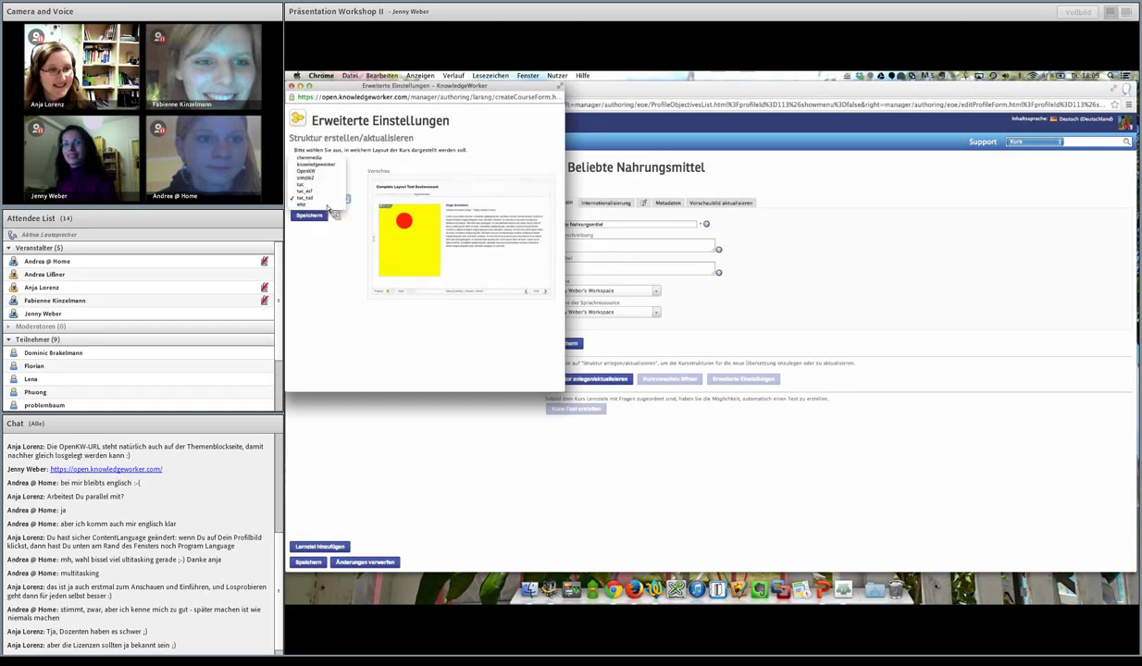
Step: Set the course theme to "knowledgeworker" and save the structure settings
{"action": "left_click", "coordinate": [322, 200]}
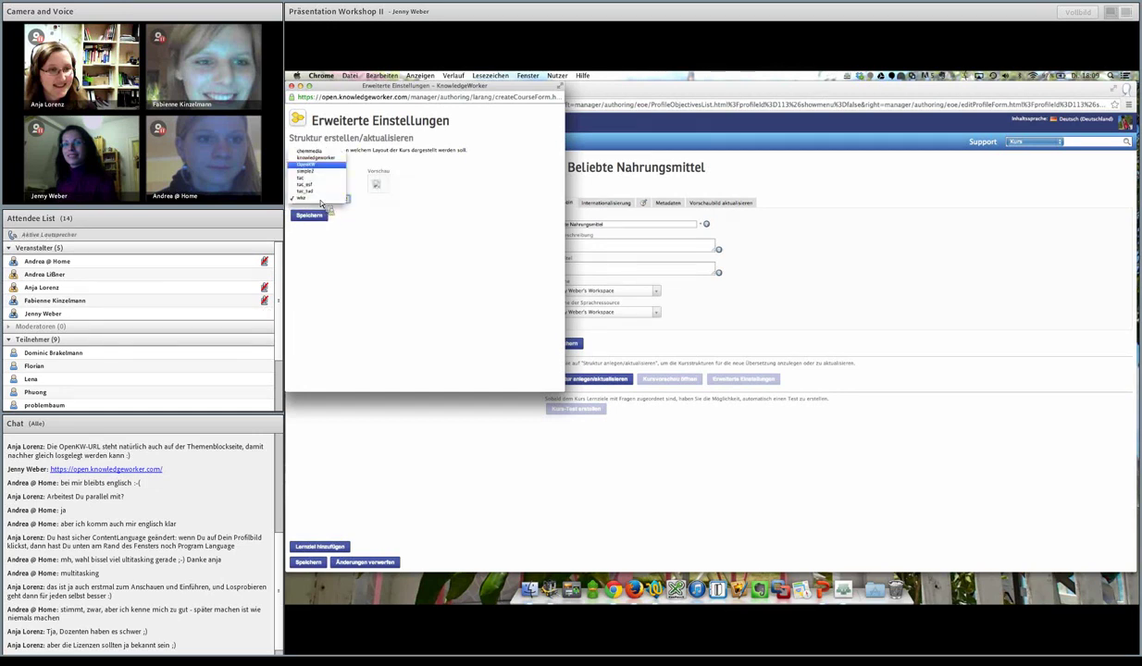
{"action": "left_click", "coordinate": [329, 164]}
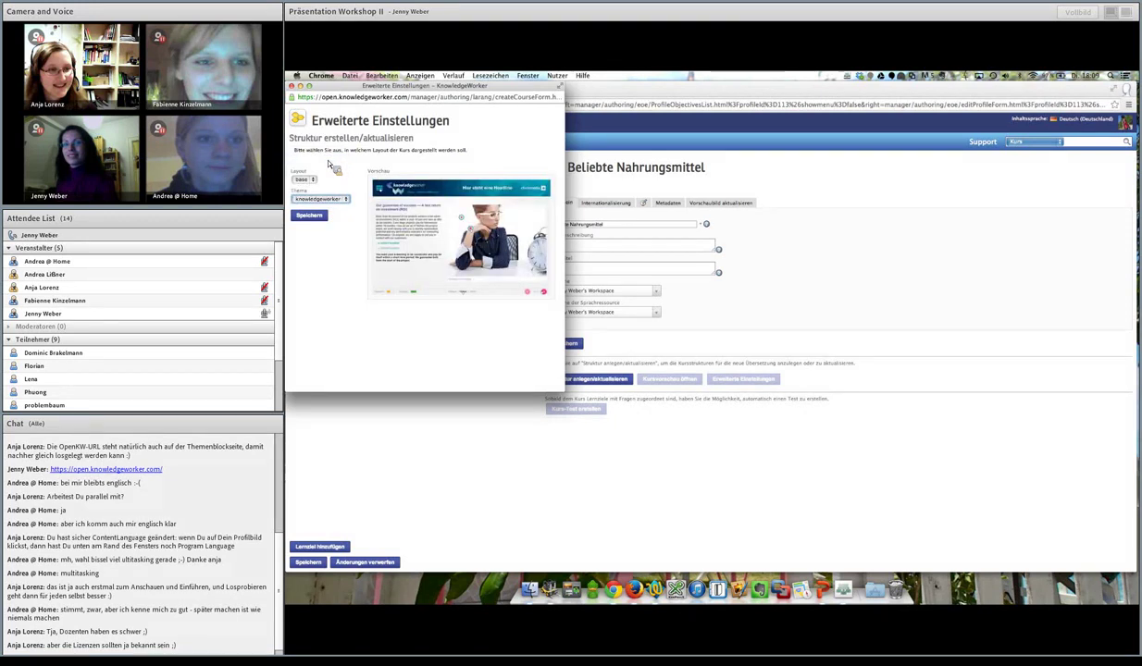
{"action": "left_click", "coordinate": [316, 217]}
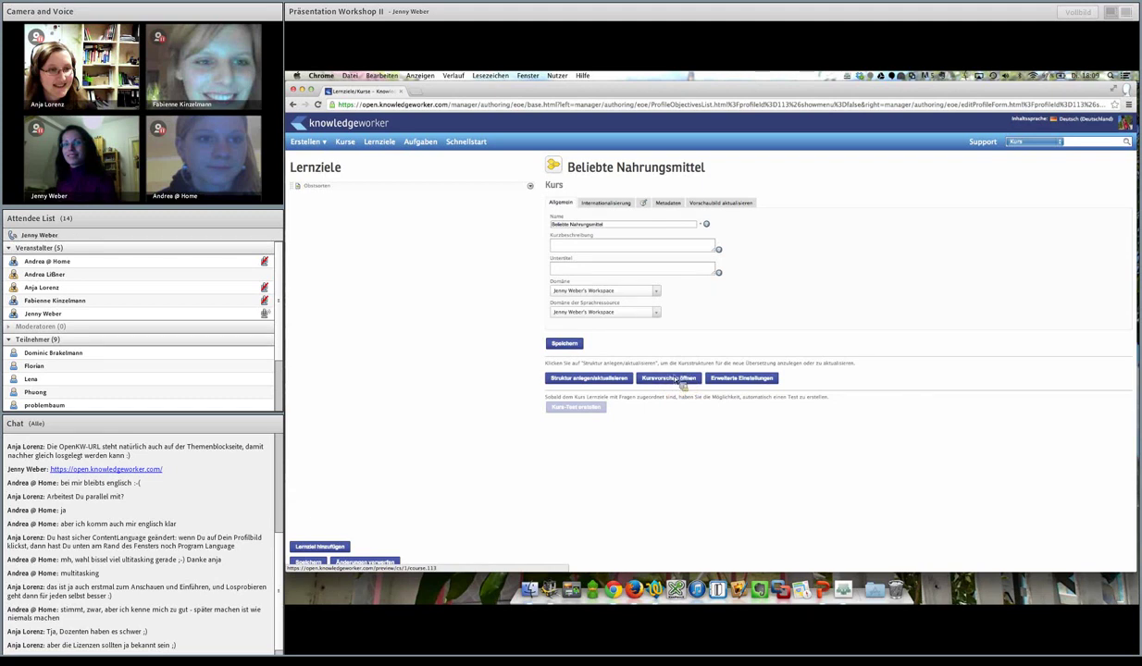
Step: Open the preview of the course "Rezept für Lebkuchen" from the list of Kurse and check its Inhaltsverzeichnis
{"action": "left_click", "coordinate": [348, 144]}
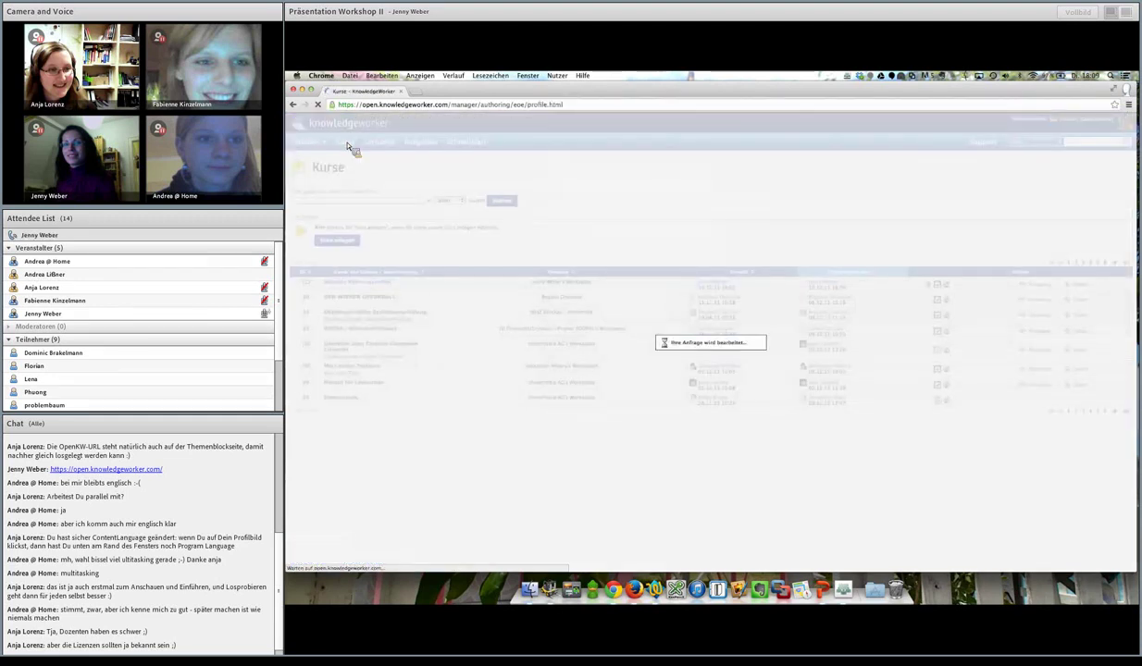
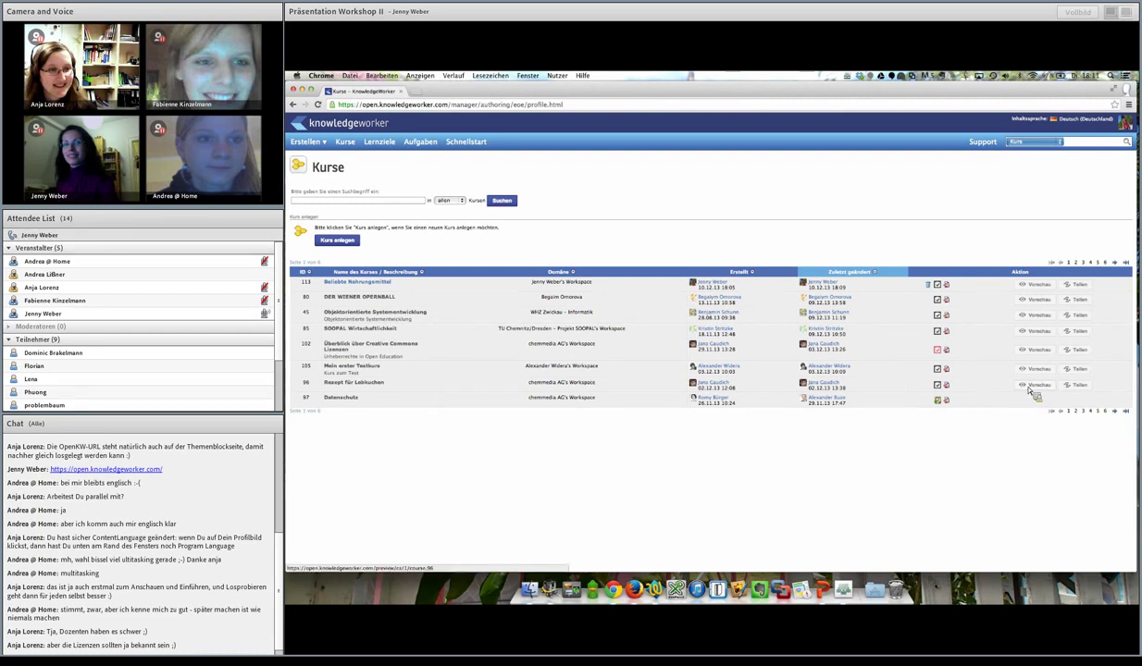
{"action": "left_click", "coordinate": [1032, 387]}
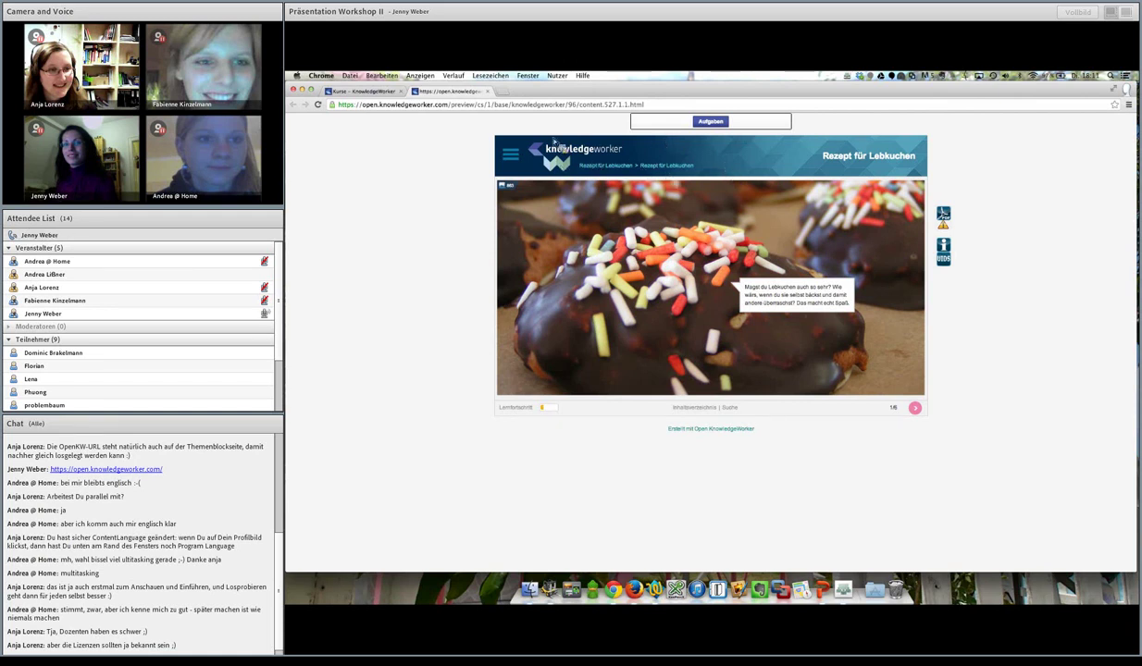
{"action": "left_click", "coordinate": [694, 407]}
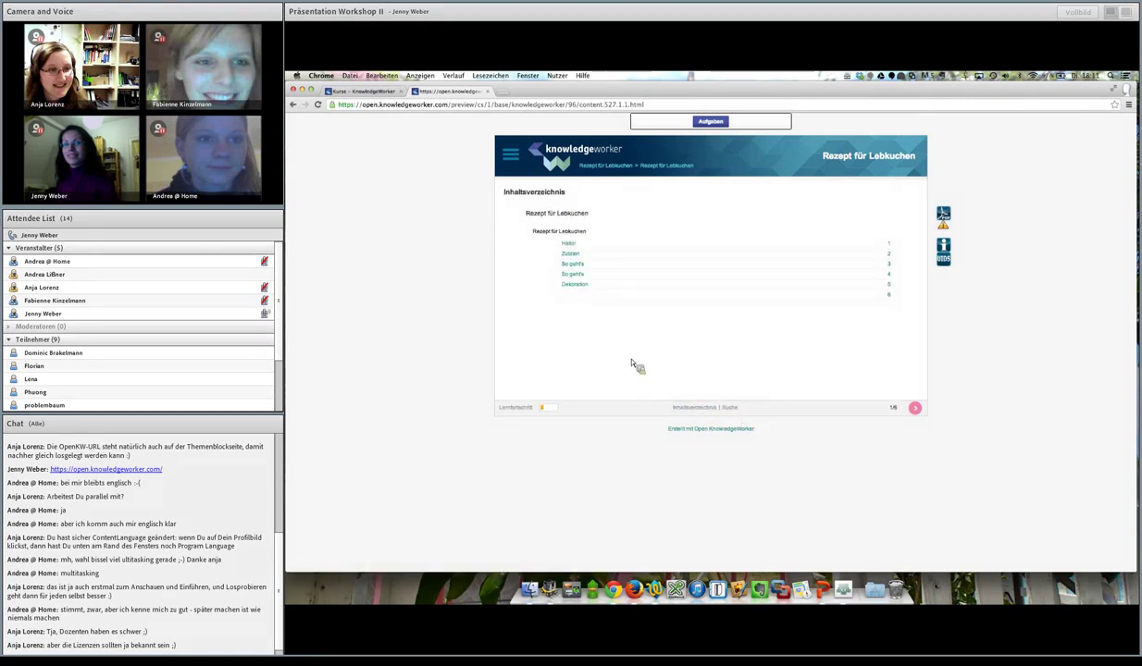
{"action": "left_click", "coordinate": [699, 408]}
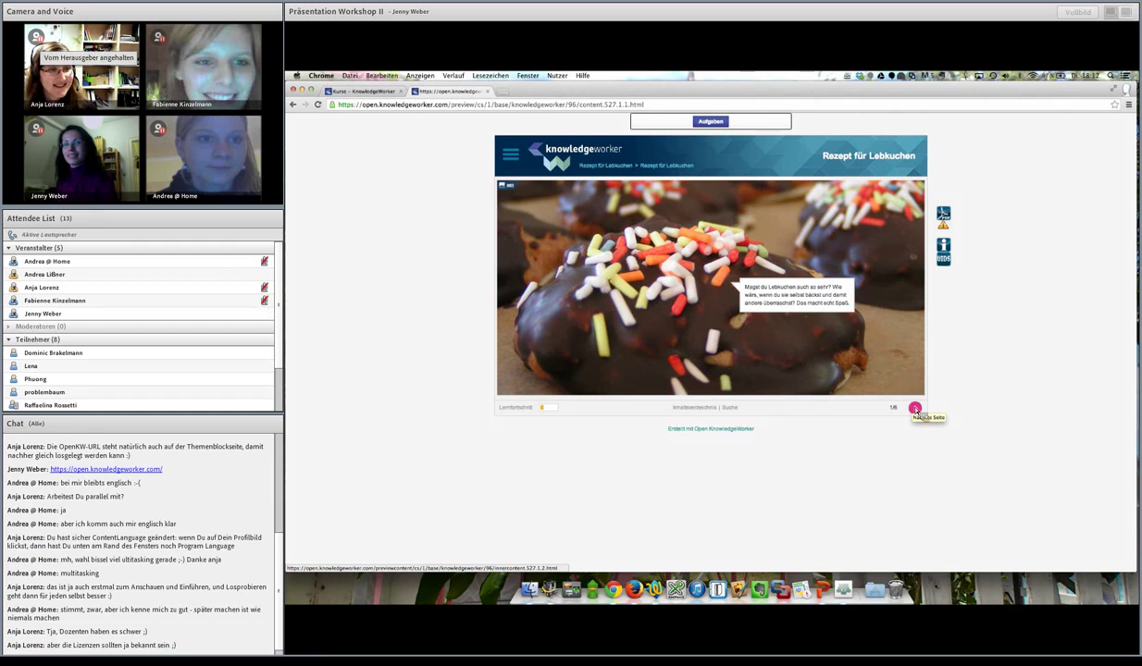
Step: Go to the "Zutaten" page of the Lebkuchen course and view the gallery images for almonds, honey and lemon peel
{"action": "left_click", "coordinate": [915, 409]}
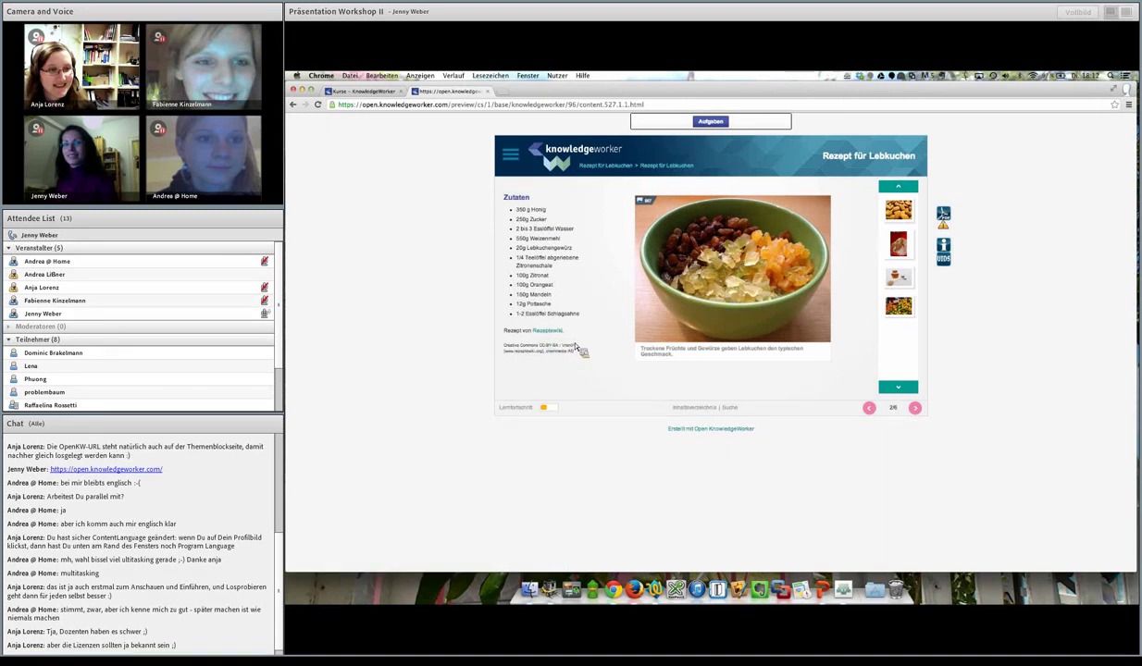
{"action": "left_click", "coordinate": [893, 210]}
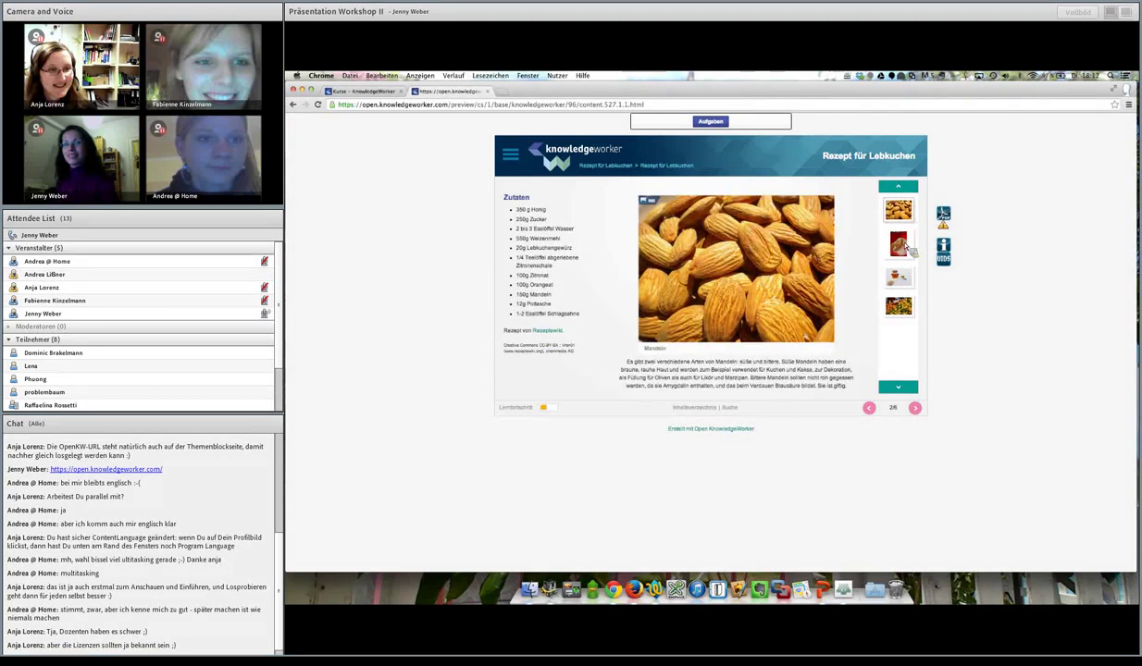
{"action": "left_click", "coordinate": [898, 276]}
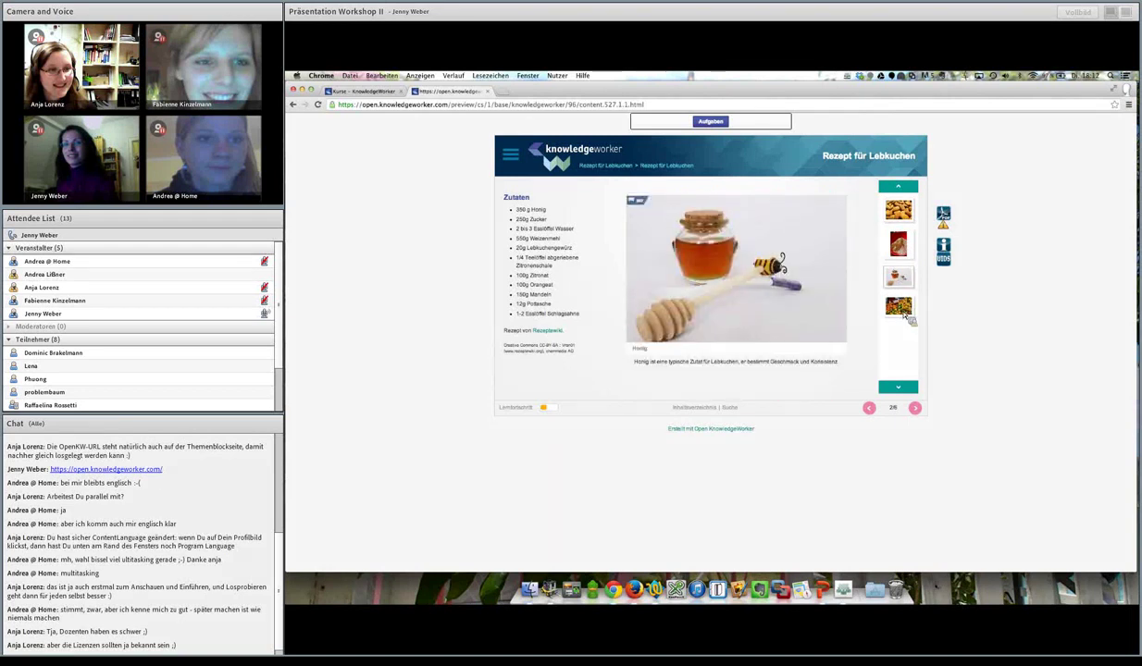
{"action": "left_click", "coordinate": [903, 311]}
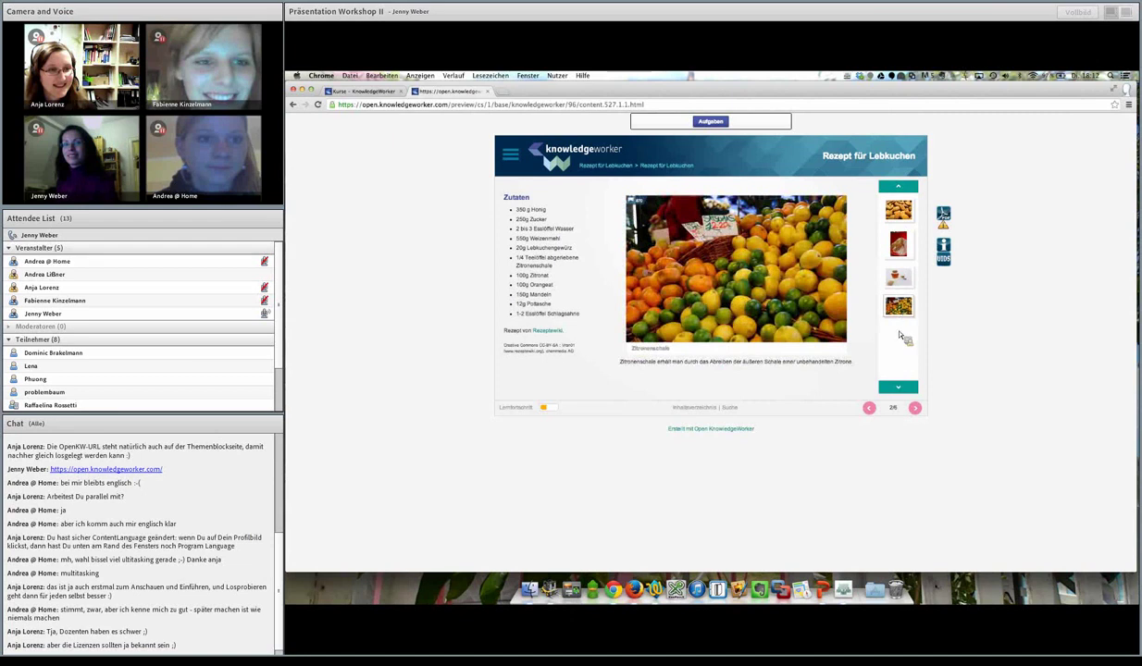
Step: Go to the first "So geht's" page, read the explanation "Was ist ein Wasserbad?" and close it
{"action": "left_click", "coordinate": [915, 408]}
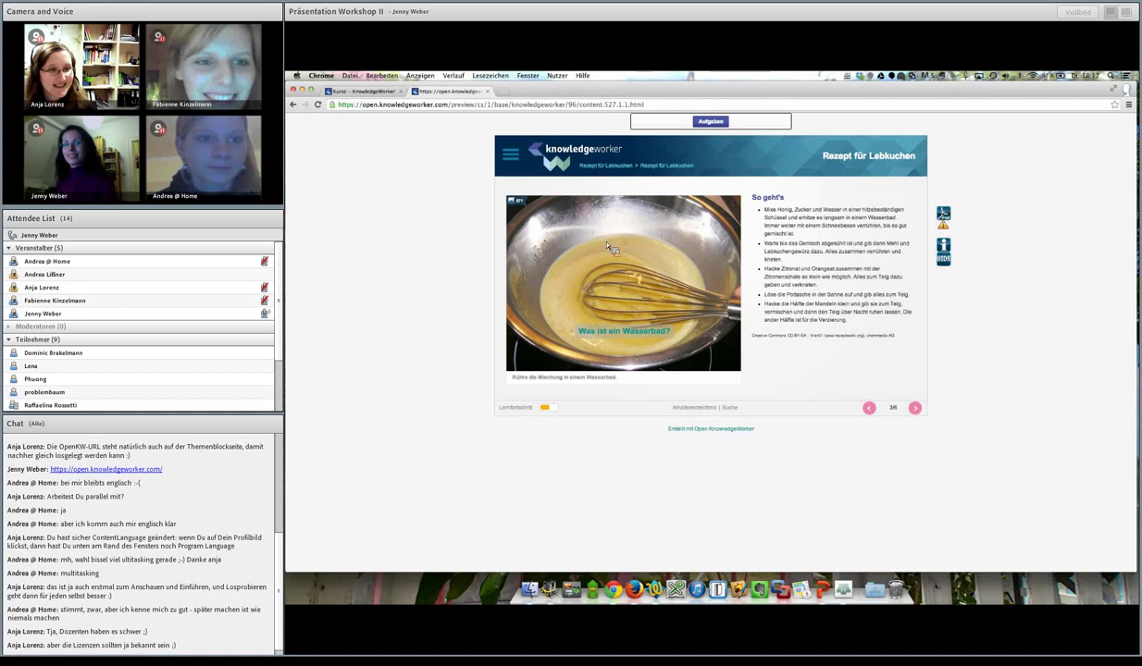
{"action": "left_click", "coordinate": [607, 339]}
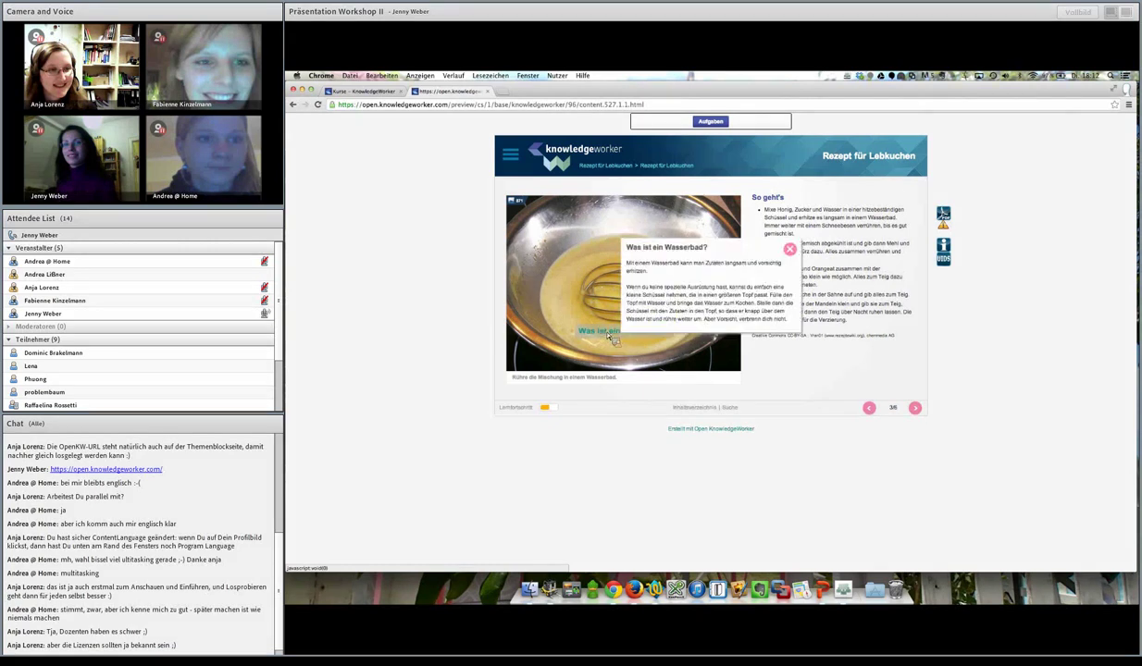
{"action": "left_click", "coordinate": [790, 251]}
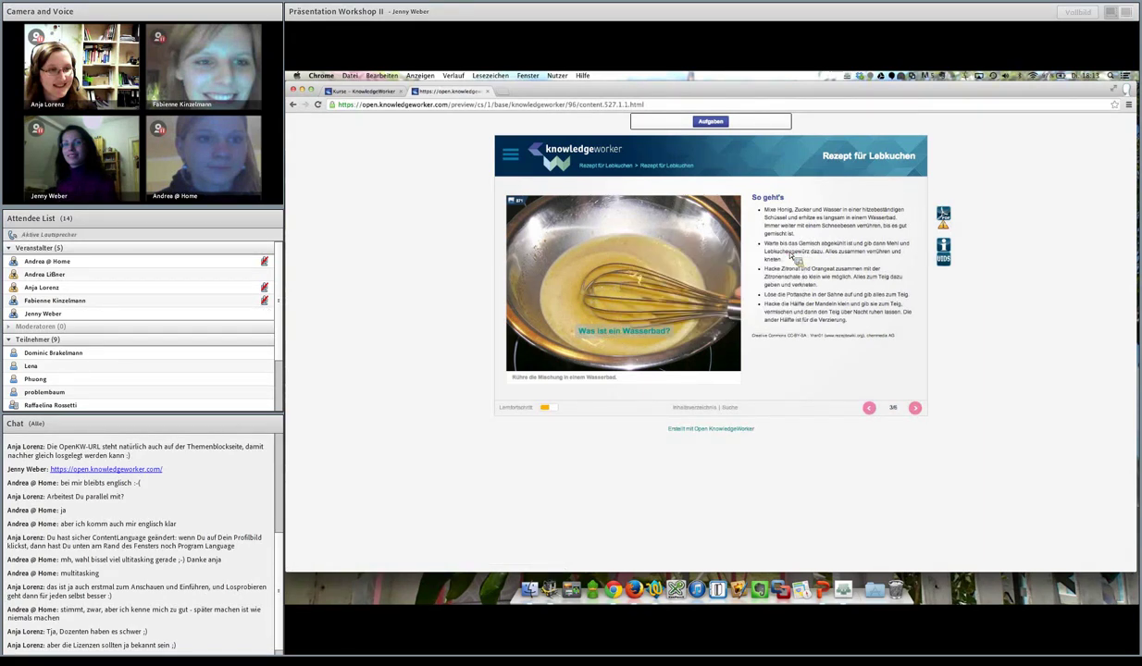
Step: Page through the rest of the Lebkuchen course to its last page and examine the licence line there
{"action": "left_click", "coordinate": [916, 408]}
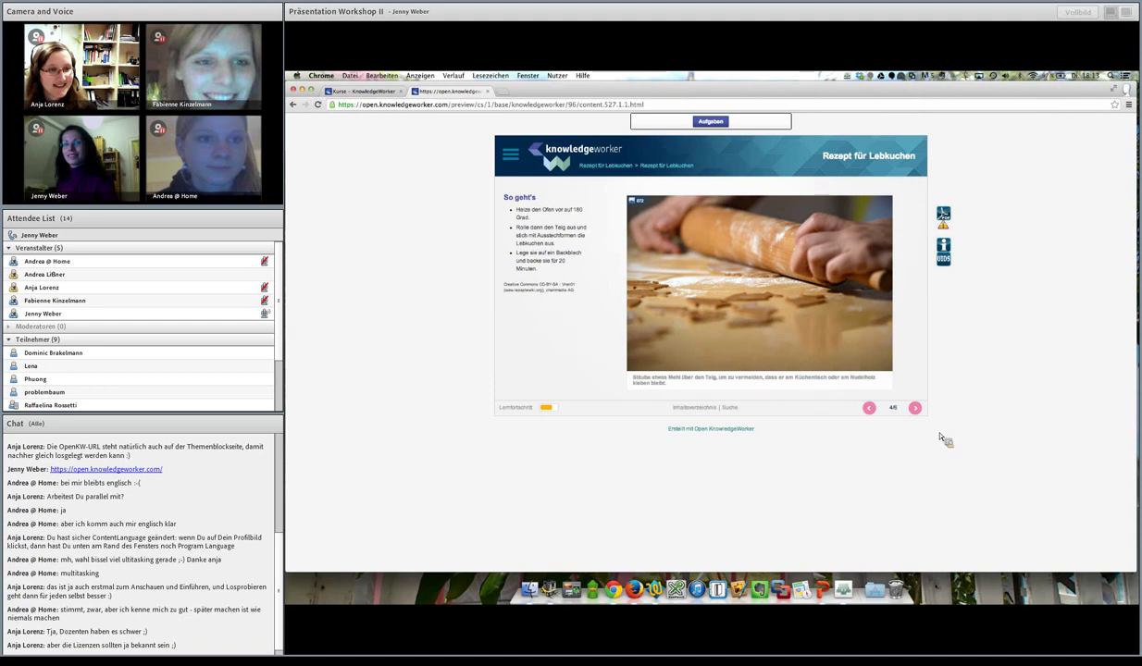
{"action": "left_click", "coordinate": [915, 408]}
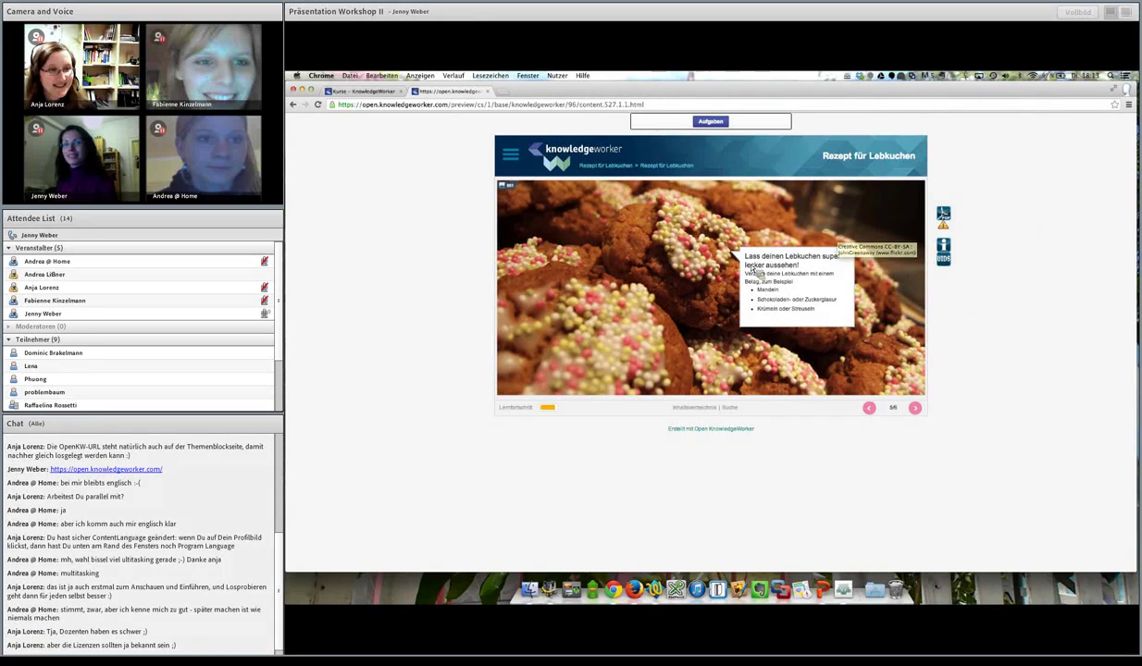
{"action": "left_click", "coordinate": [915, 408]}
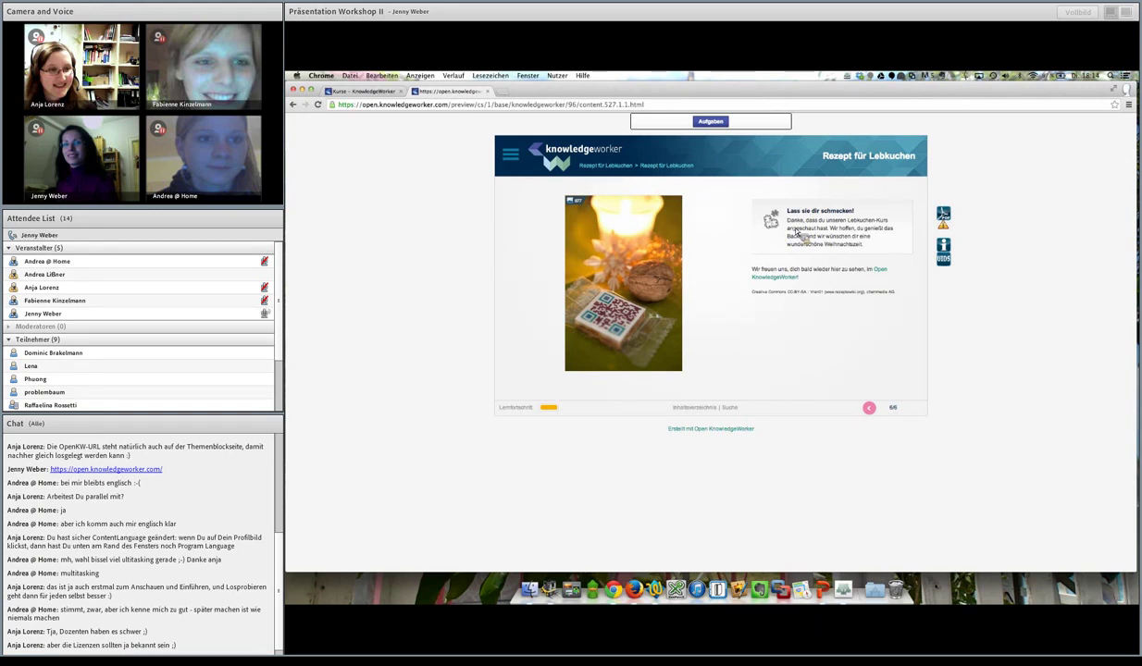
{"action": "left_click_drag", "start_coordinate": [757, 295], "coordinate": [816, 293]}
{"action": "left_click", "coordinate": [826, 296]}
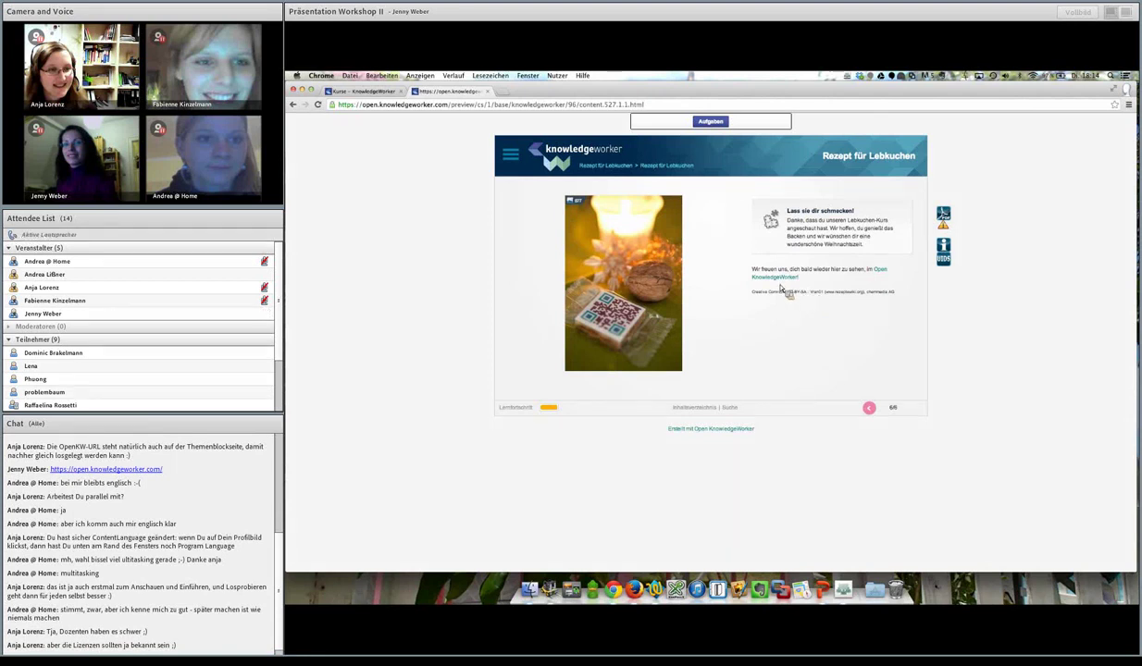
Step: Close the Lebkuchen preview, open the preview of the course "Beliebte Nahrungsmittel" and check its Inhaltsverzeichnis
{"action": "left_click", "coordinate": [489, 93]}
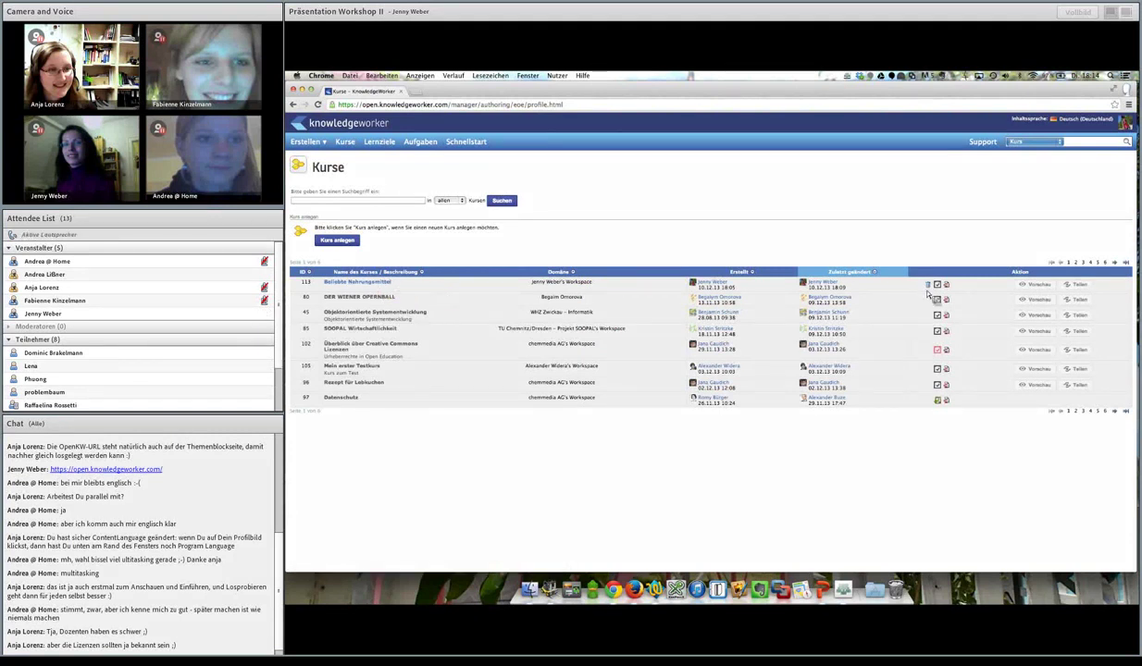
{"action": "left_click", "coordinate": [1039, 286]}
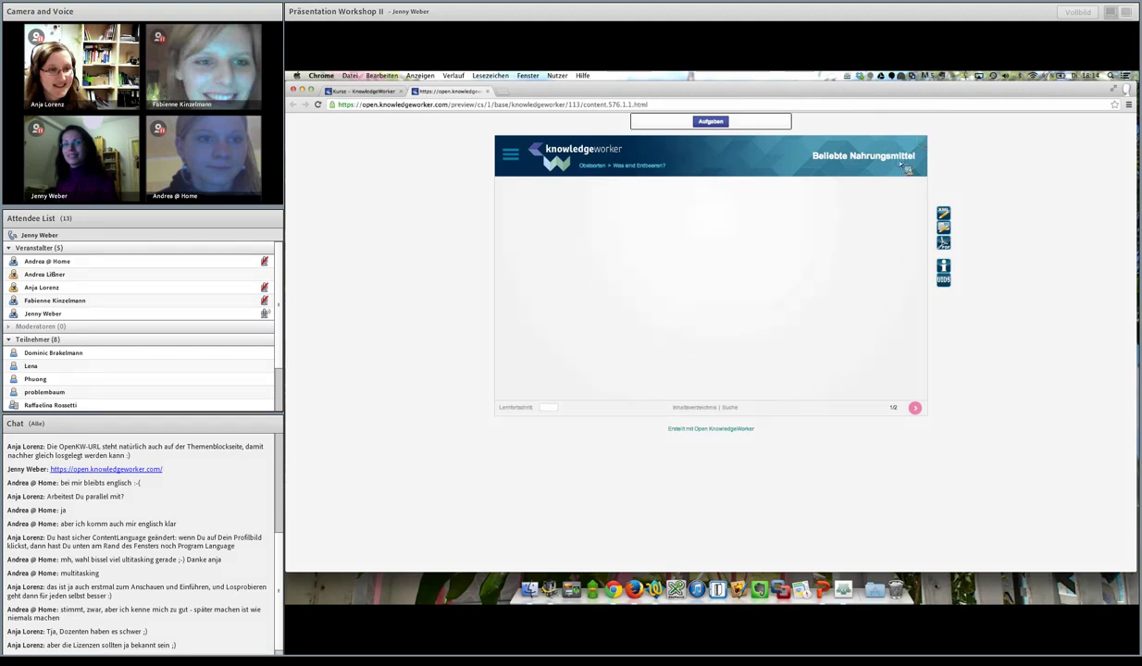
{"action": "left_click", "coordinate": [685, 408]}
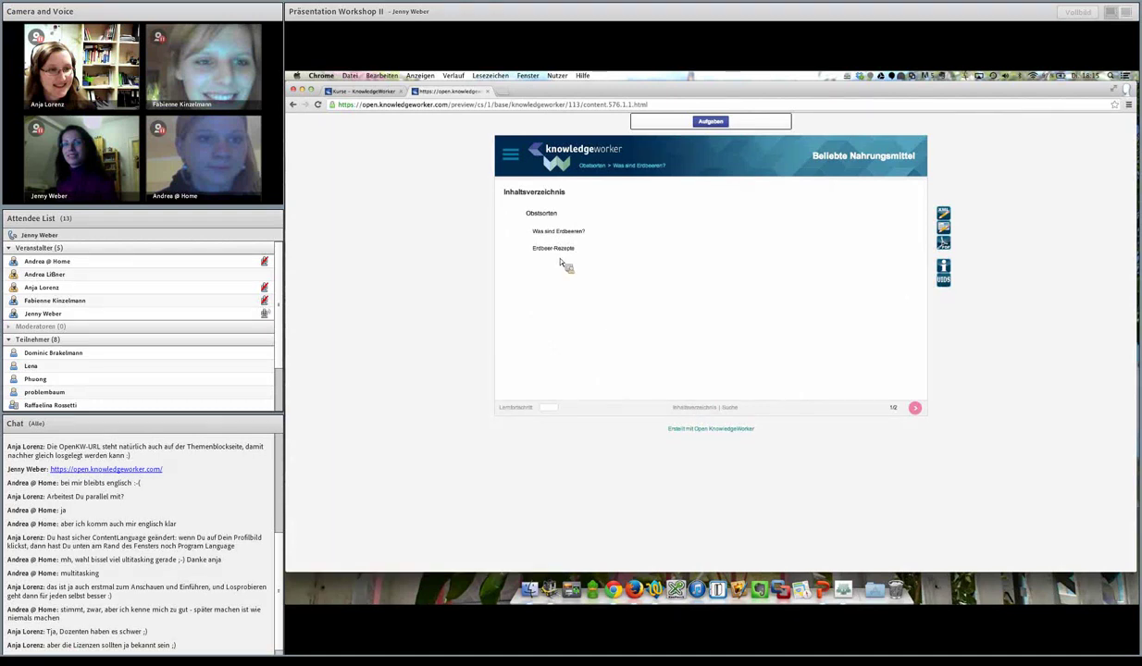
{"action": "left_click", "coordinate": [709, 409]}
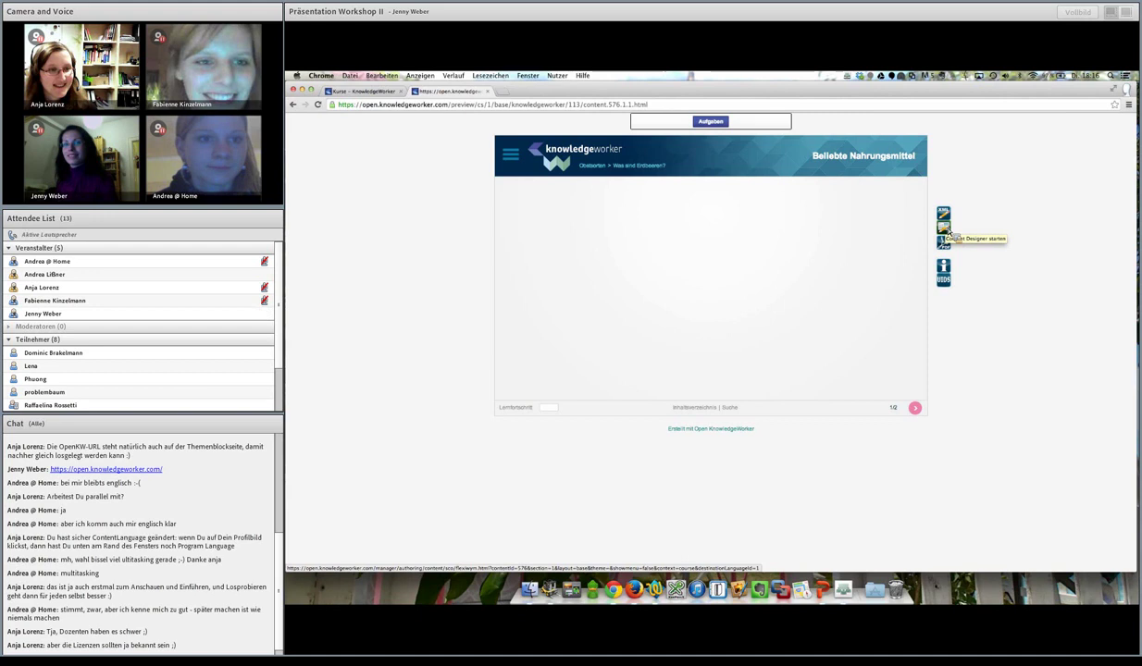
Step: Start the Content Designer for "Was sind Erdbeeren?" and add a page based on the Standard Template
{"action": "left_click", "coordinate": [944, 230]}
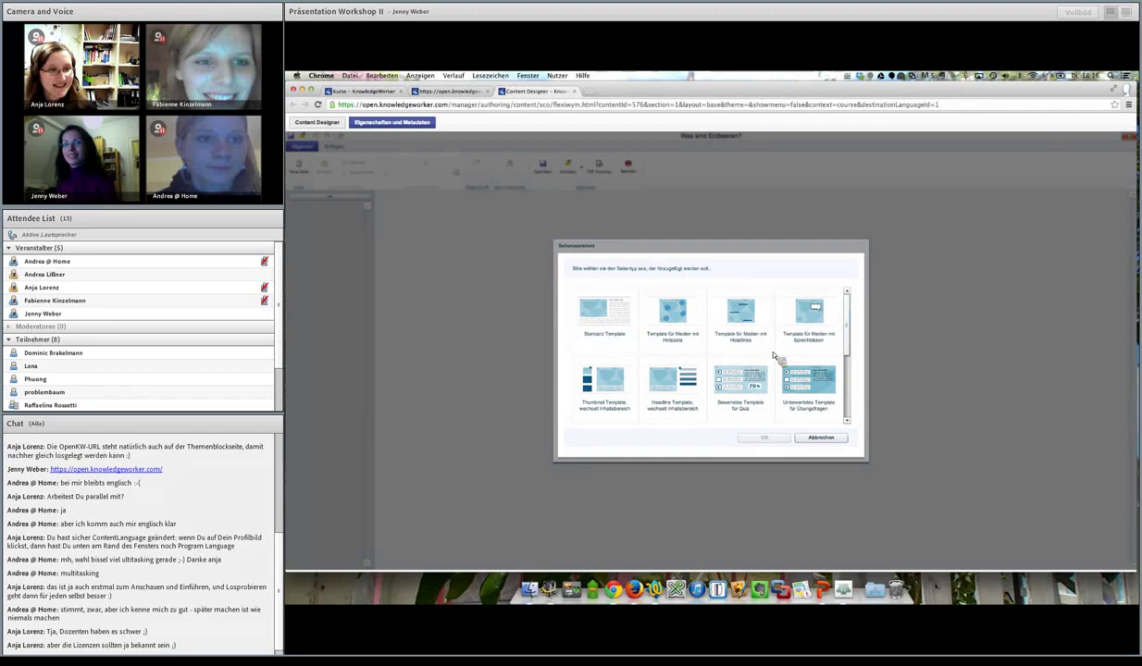
{"action": "left_click_drag", "start_coordinate": [852, 341], "coordinate": [854, 410]}
{"action": "scroll", "coordinate": [851, 398], "scroll_direction": "up", "scroll_amount": 3}
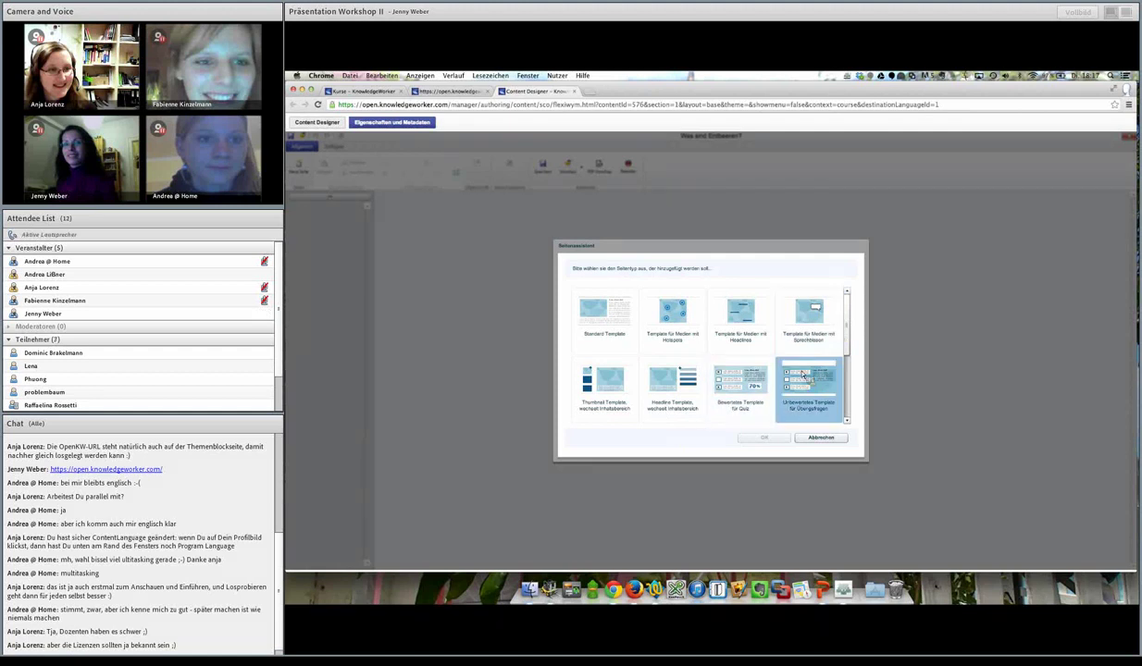
{"action": "scroll", "coordinate": [849, 352], "scroll_direction": "down", "scroll_amount": 3}
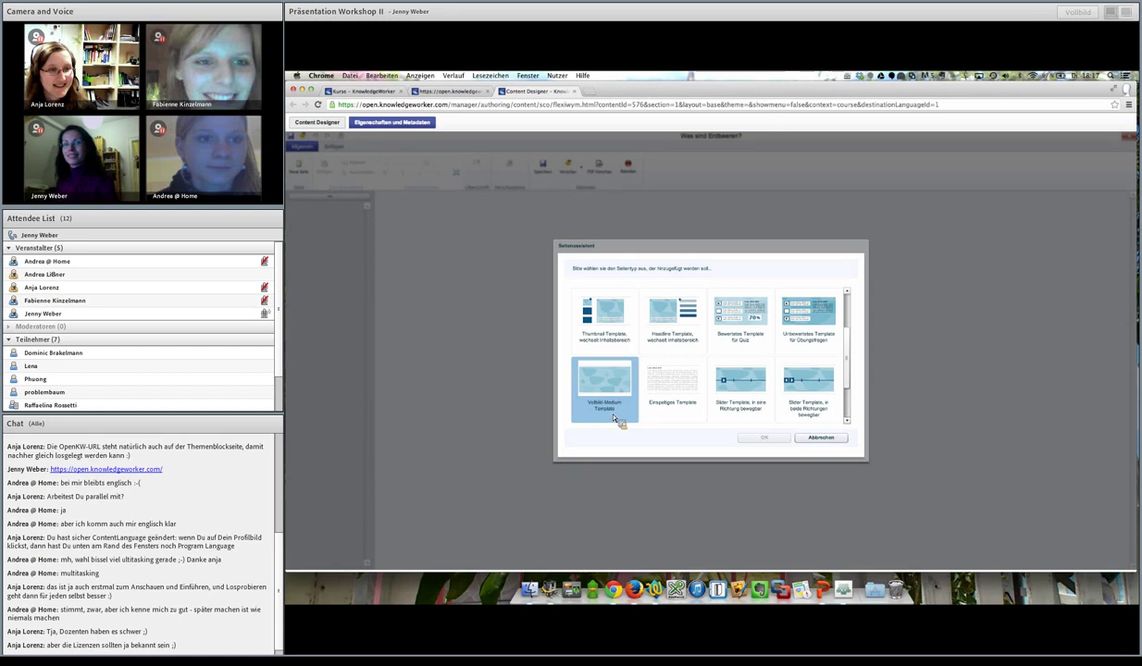
{"action": "left_click", "coordinate": [660, 386]}
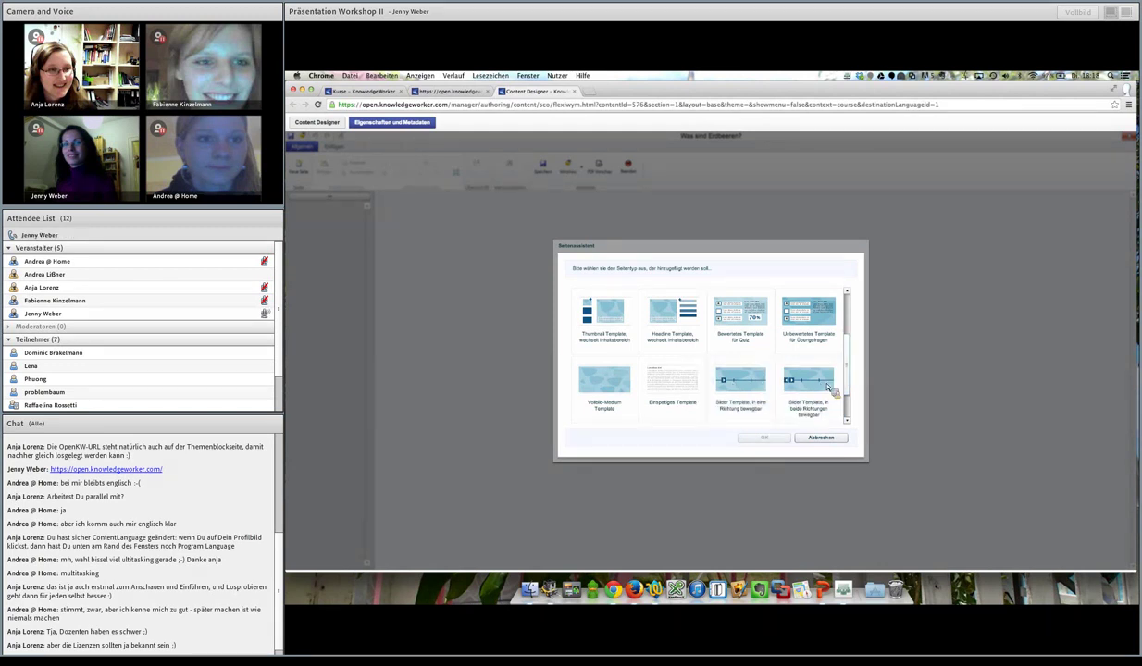
{"action": "scroll", "coordinate": [828, 389], "scroll_direction": "down", "scroll_amount": 2}
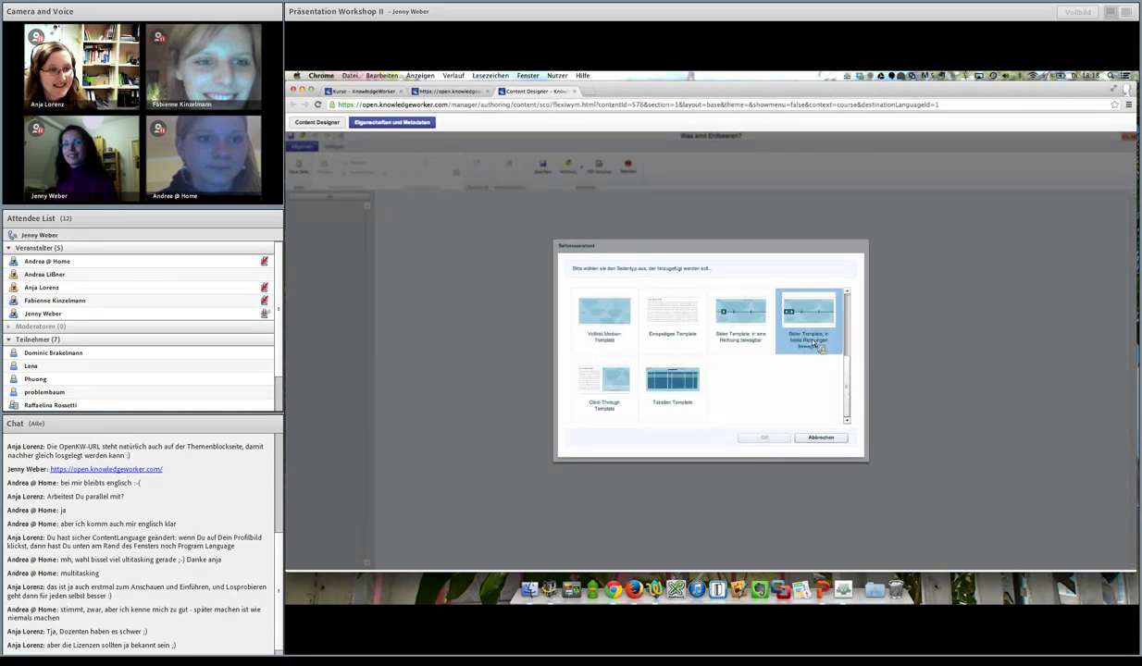
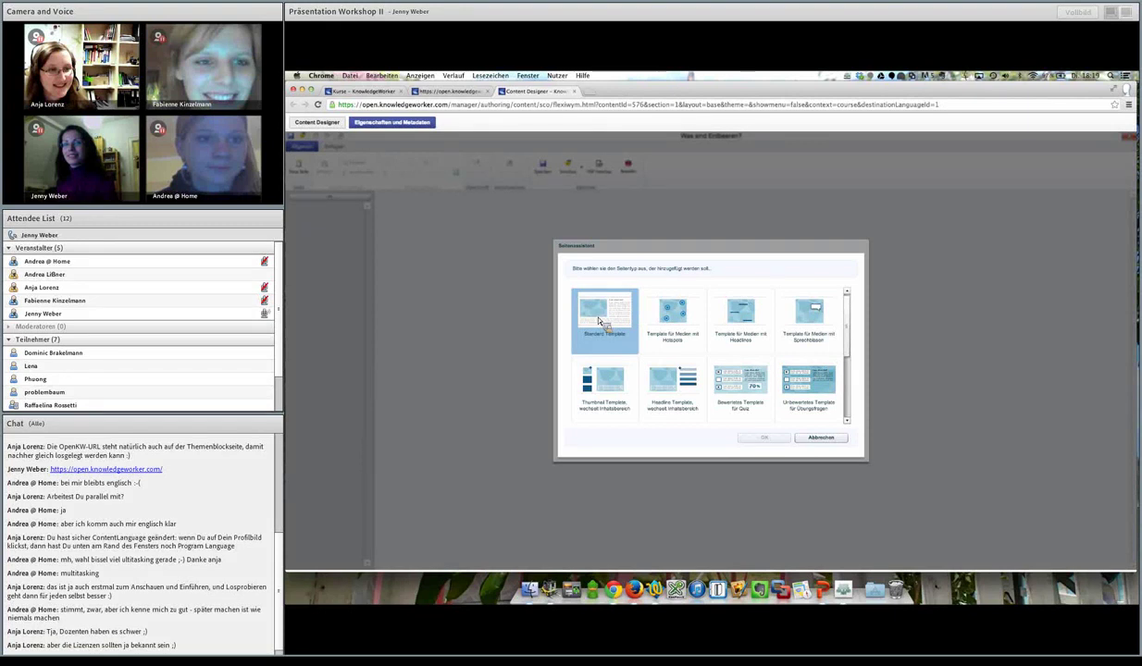
{"action": "left_click", "coordinate": [611, 335]}
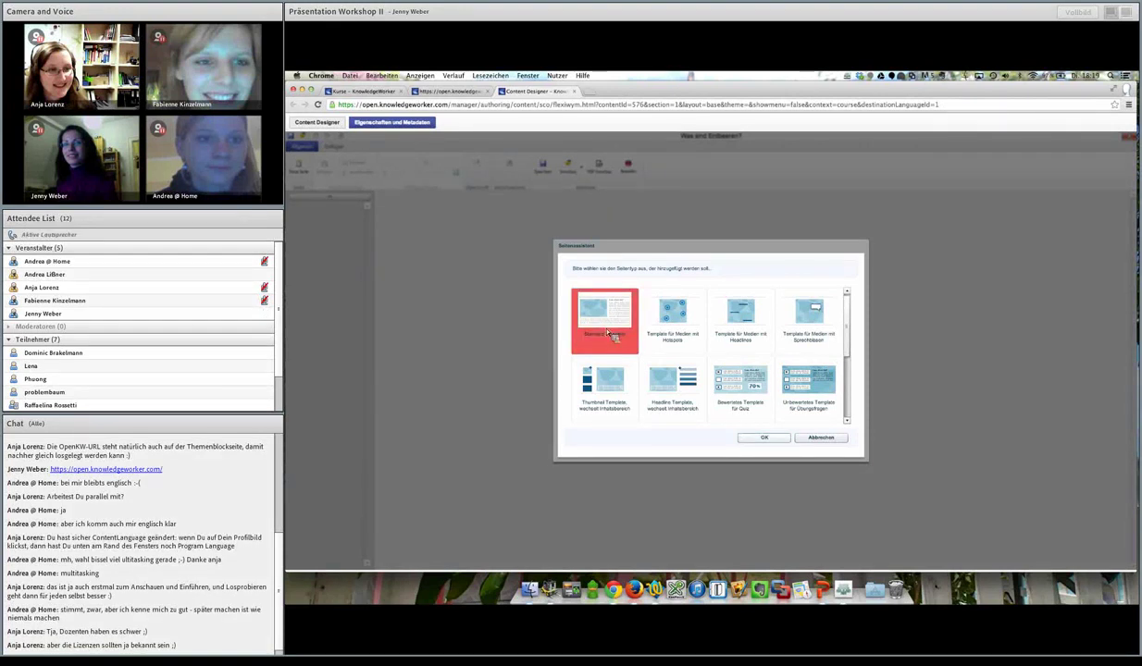
{"action": "left_click", "coordinate": [766, 439]}
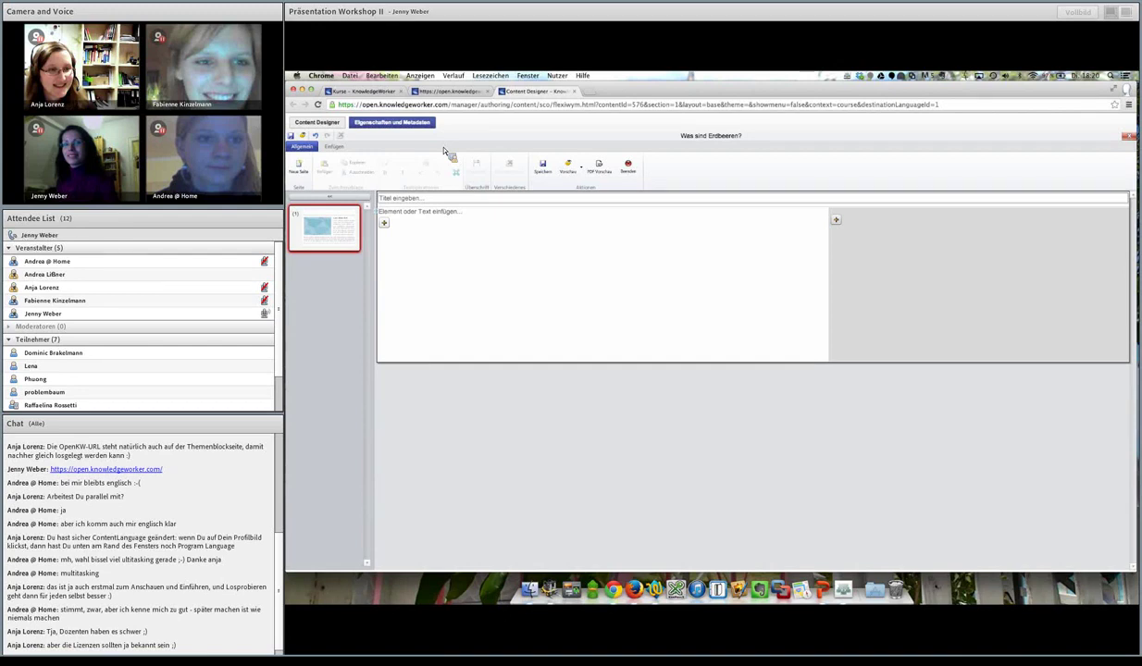
Step: Title the page "Süße rote Frucht" and insert two paragraphs starting "Erdbeeren gehören zur Familie der Rosengewächse" and "Ihre ca. 20 Arten wachsen hauptsächlich"
{"action": "left_click", "coordinate": [400, 198]}
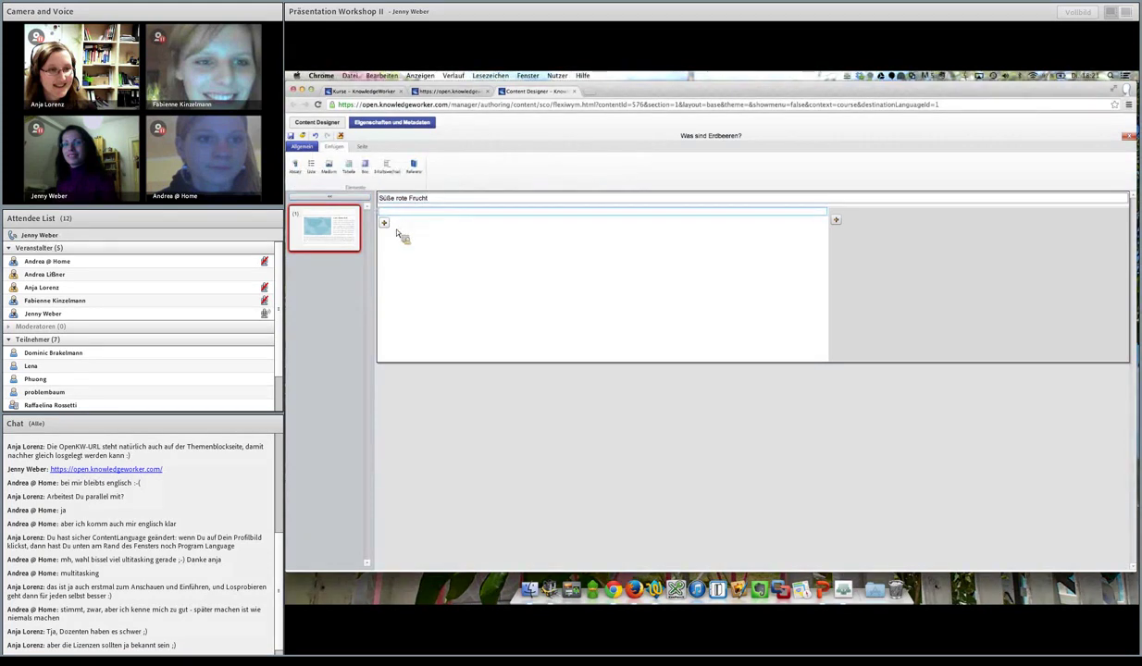
{"action": "left_click", "coordinate": [384, 224]}
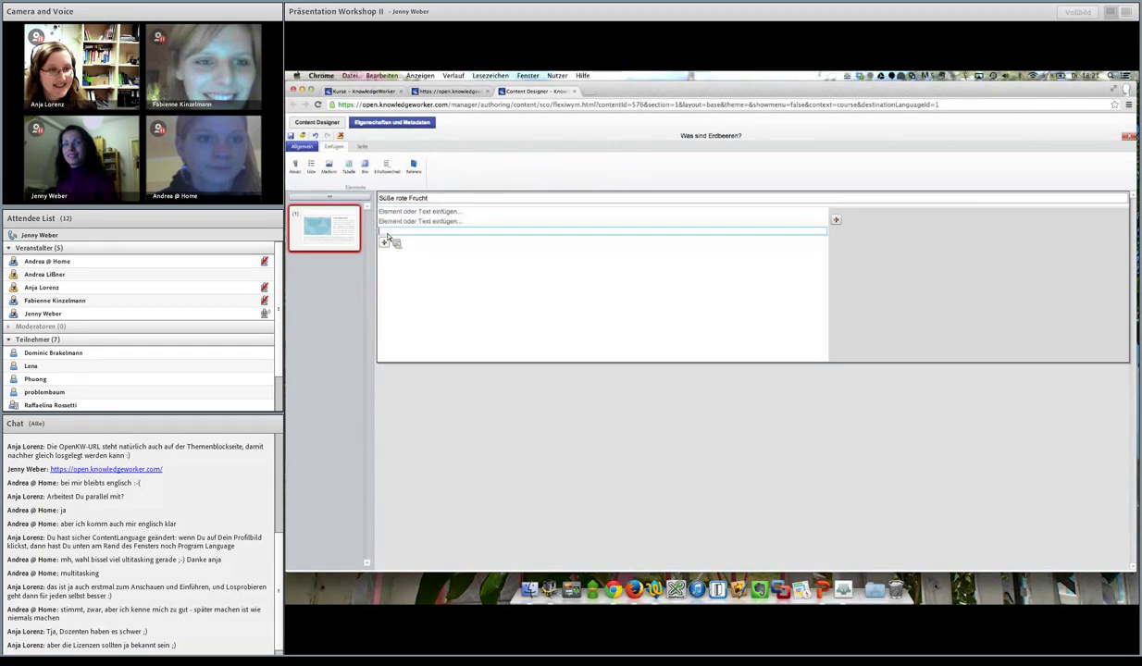
{"action": "left_click_drag", "start_coordinate": [392, 234], "coordinate": [396, 223]}
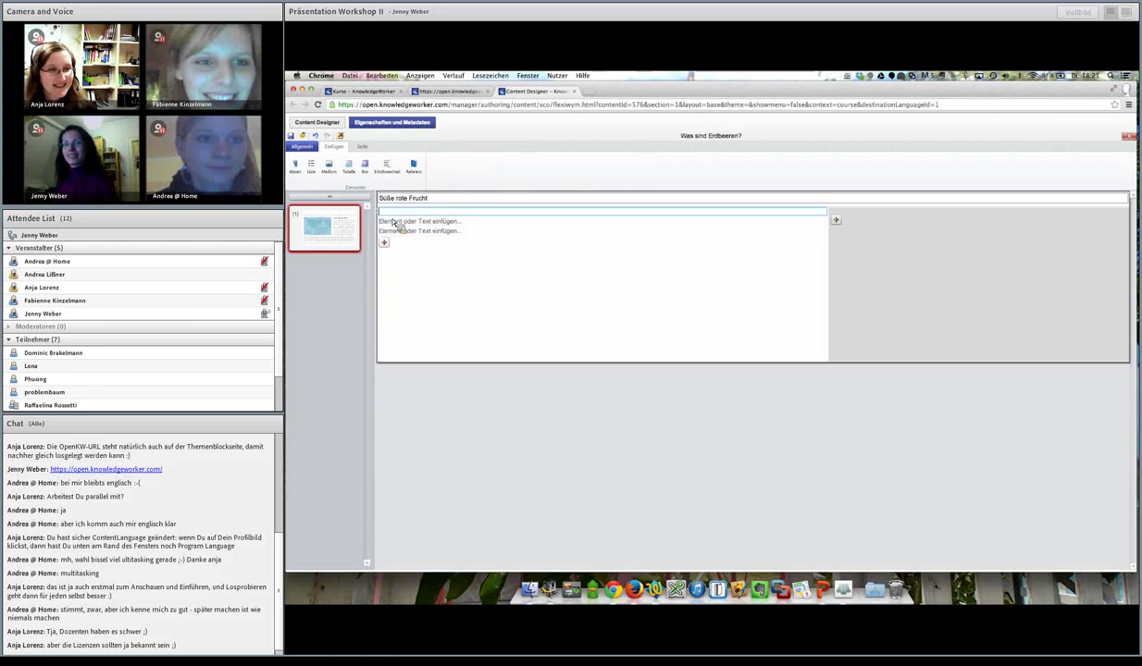
{"action": "type", "text": "Erdbeeren gehören zur Familie der Rosengewächse und sind bereits seit der Steinzeit als Nahrungsmittel bekannt. Ihre ca. 20 Arten wachsen hauptsächlich in den gemäßigten Klimazonen der Nordhalbkugel. Eine der 20 Arten gedeiht aber am Besten in Chile."}
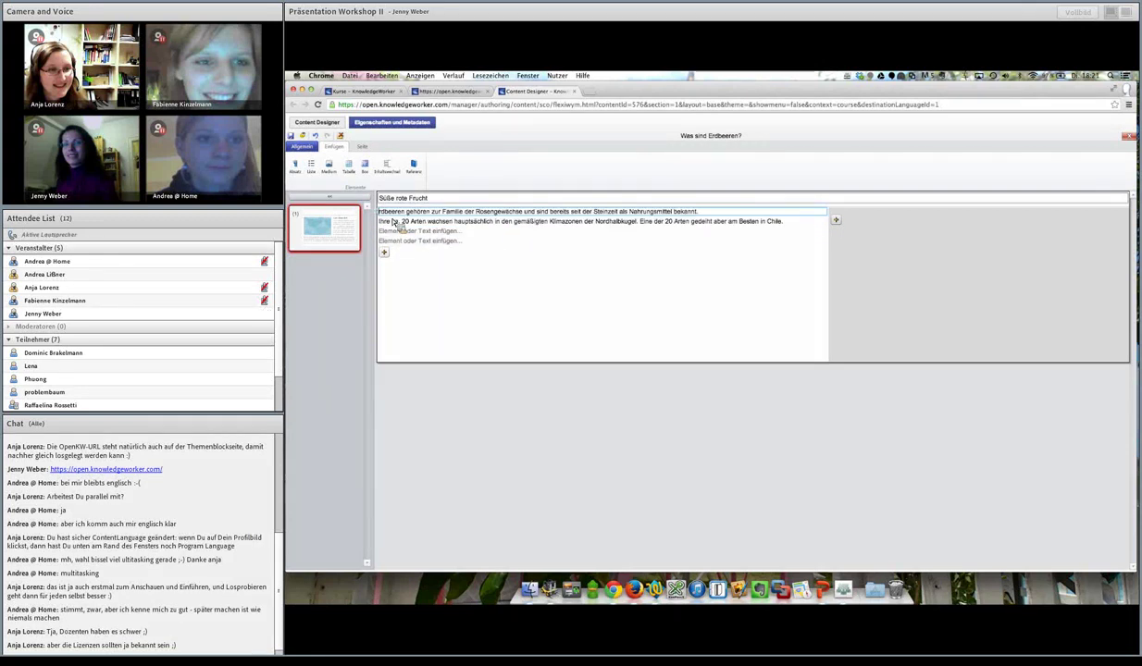
{"action": "left_click", "coordinate": [388, 213]}
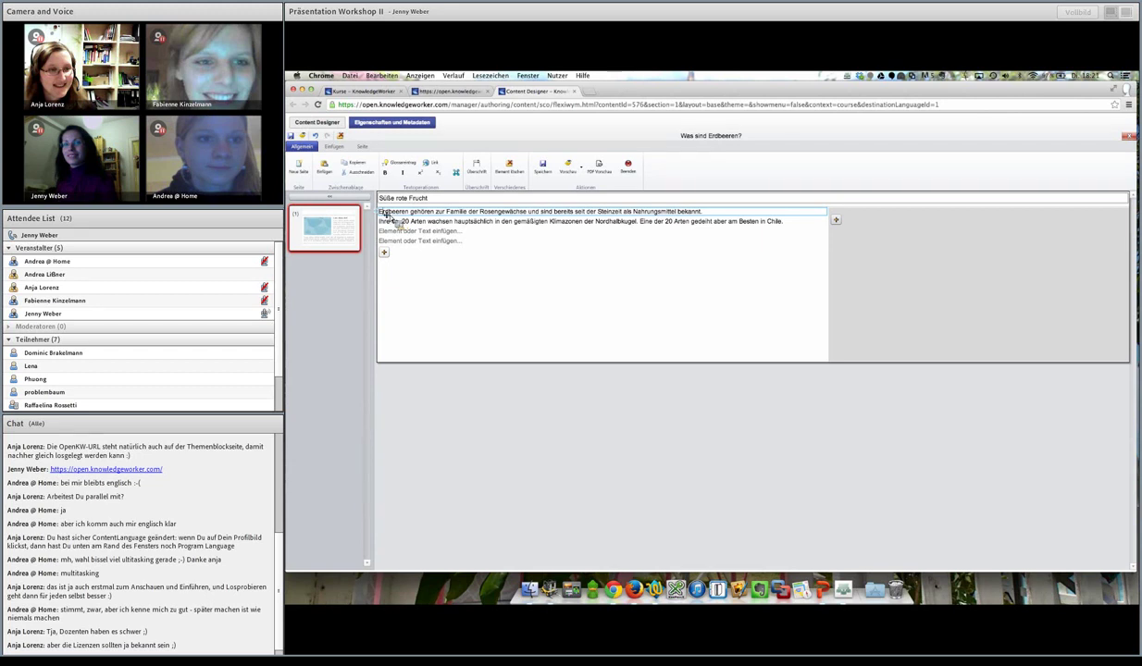
Step: Try reordering the text by moving the first paragraph below the second, and restore the original order
{"action": "left_click", "coordinate": [406, 224]}
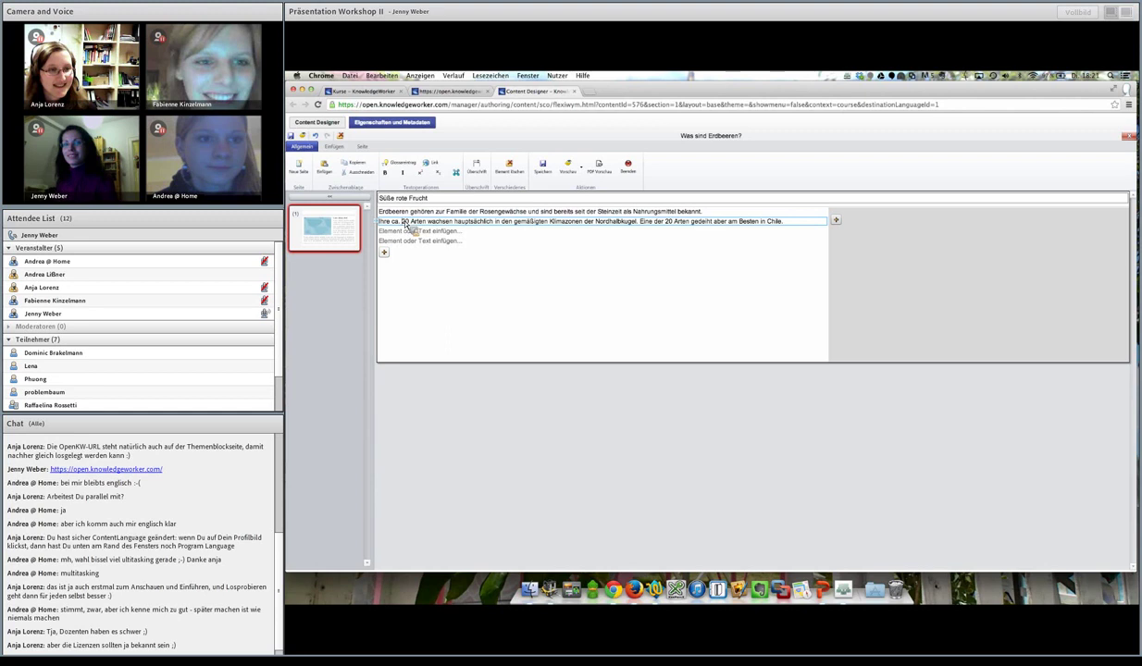
{"action": "left_click", "coordinate": [389, 214]}
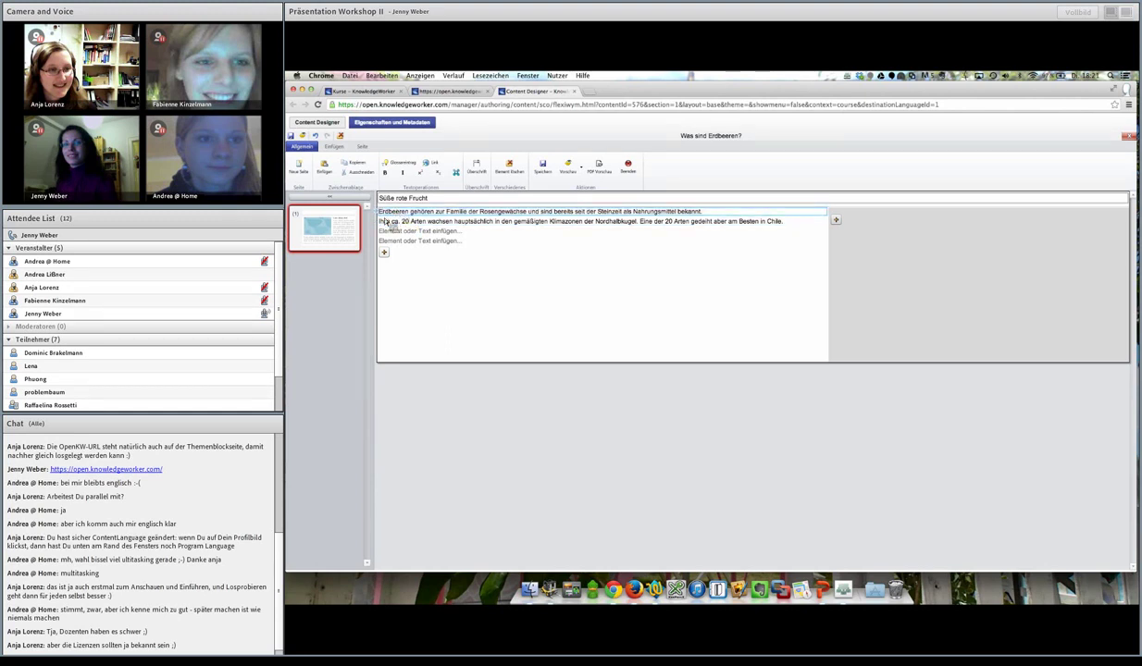
{"action": "left_click", "coordinate": [391, 223]}
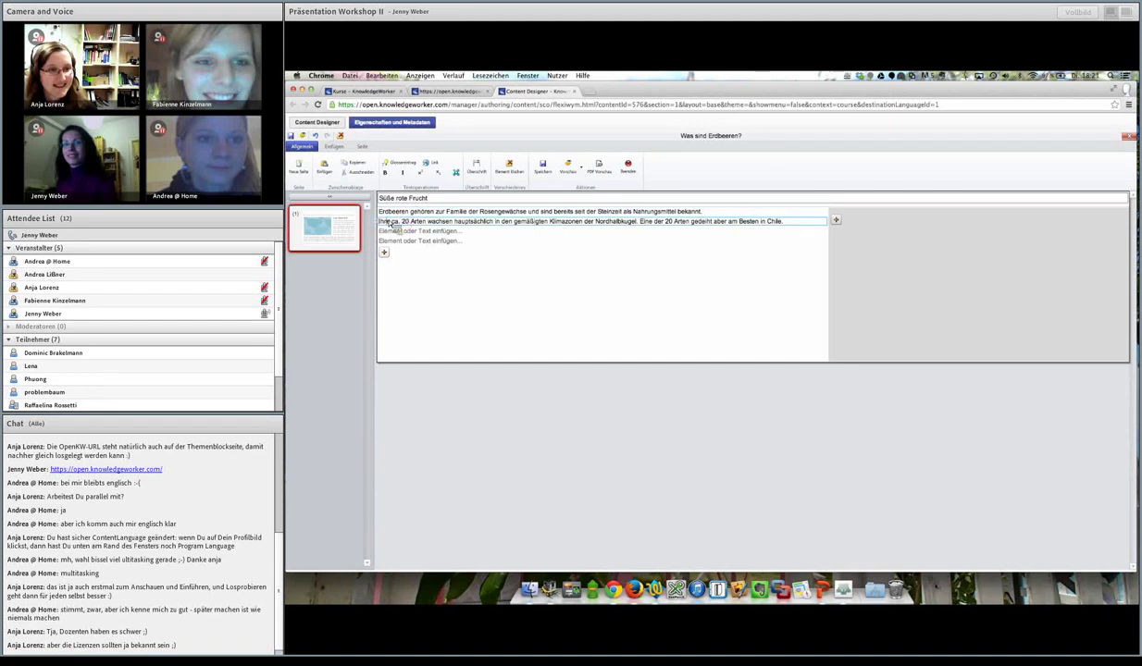
{"action": "left_click", "coordinate": [382, 214]}
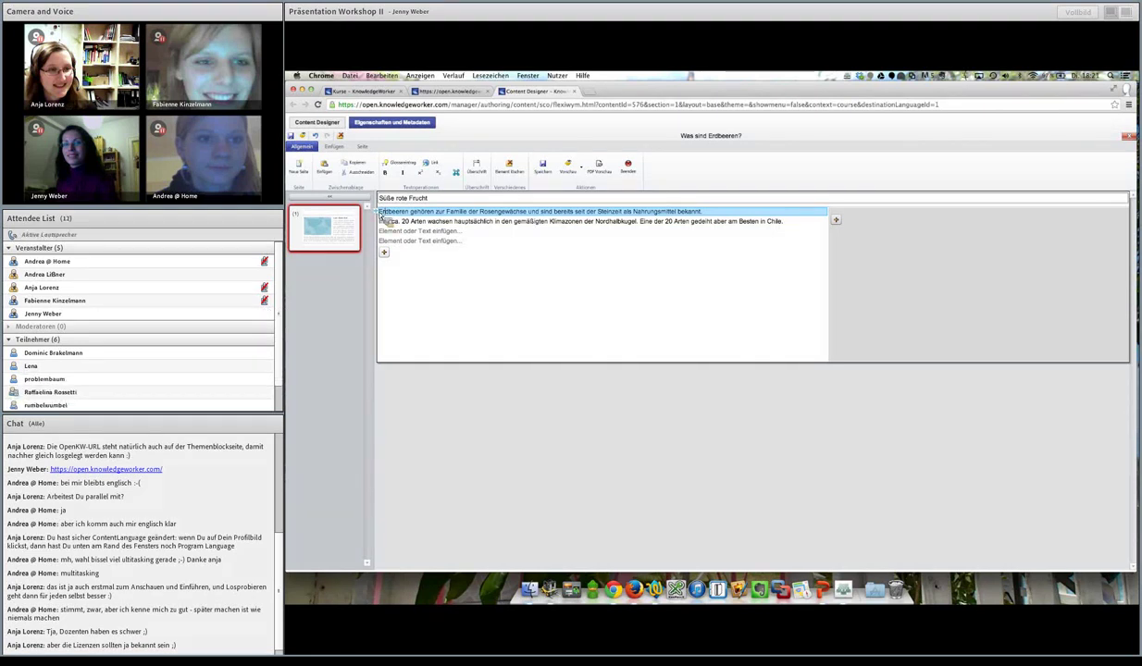
{"action": "left_click_drag", "start_coordinate": [382, 216], "coordinate": [385, 229]}
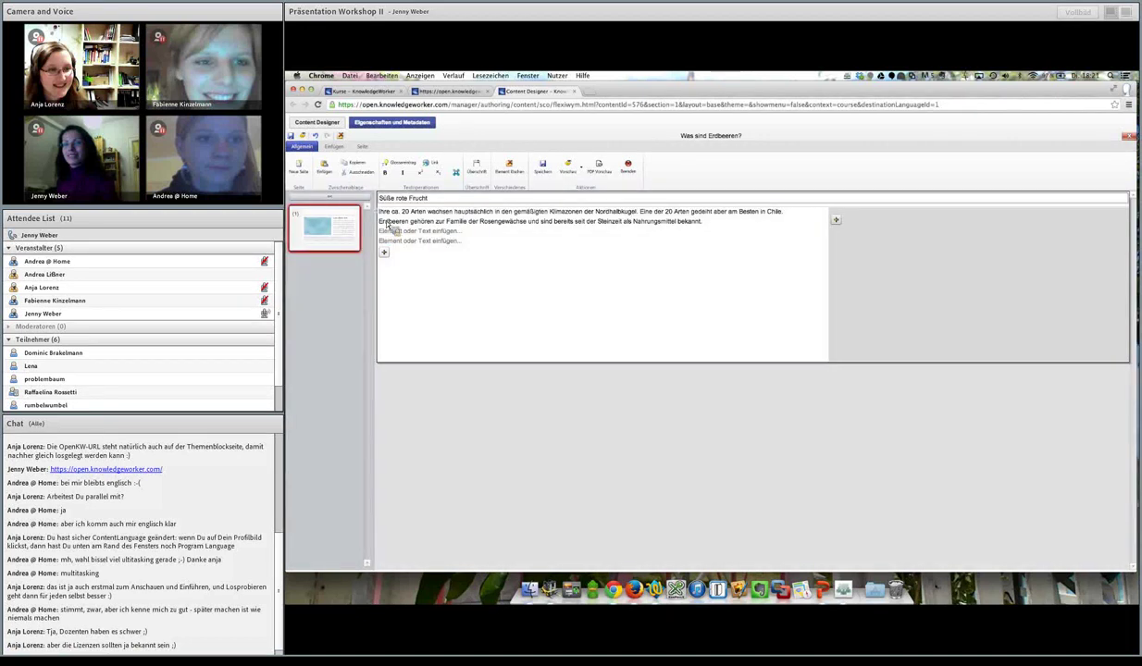
{"action": "left_click_drag", "start_coordinate": [385, 226], "coordinate": [384, 217]}
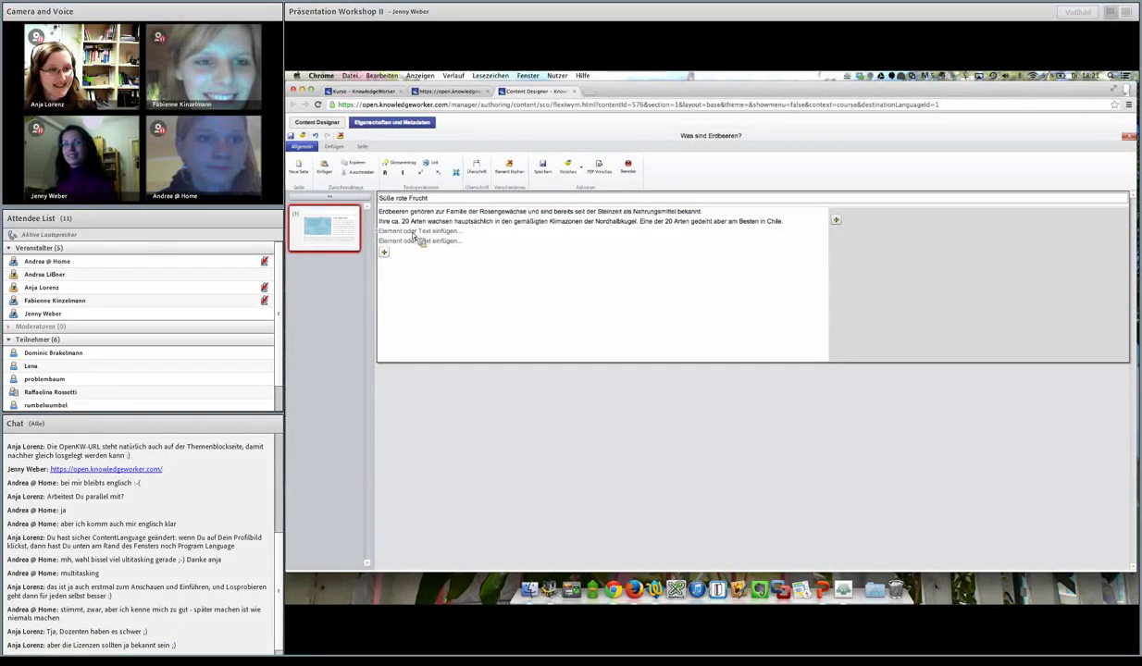
Step: Format the word "Rosengewächse" in the first paragraph as bold
{"action": "left_click", "coordinate": [414, 233]}
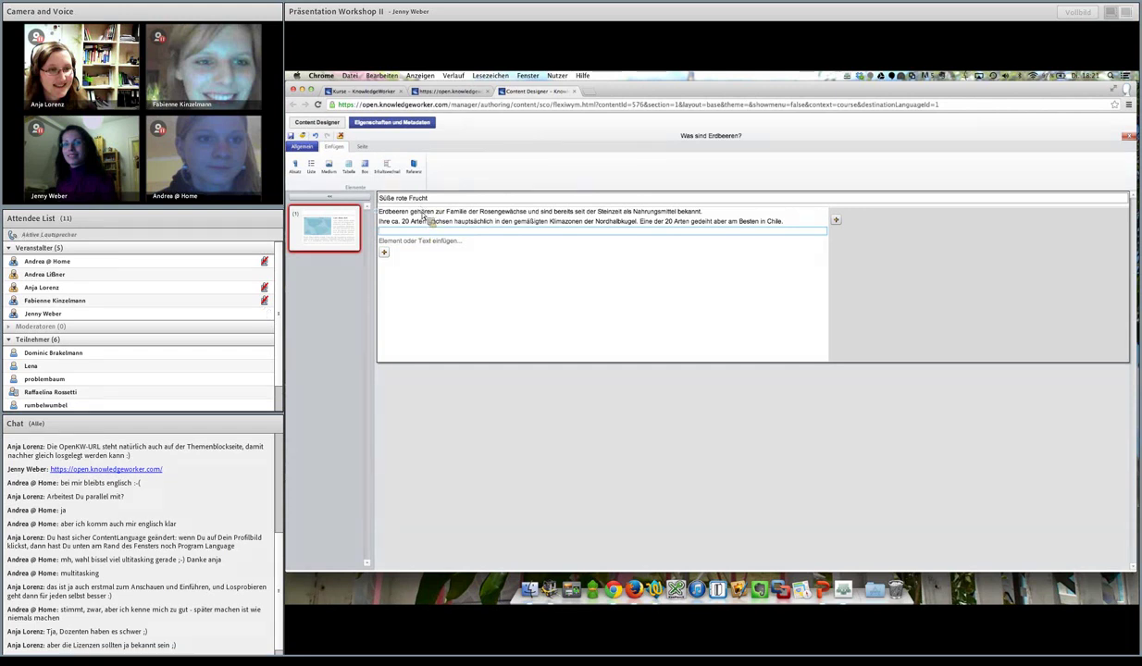
{"action": "left_click", "coordinate": [480, 212]}
{"action": "left_click_drag", "start_coordinate": [481, 212], "coordinate": [528, 215]}
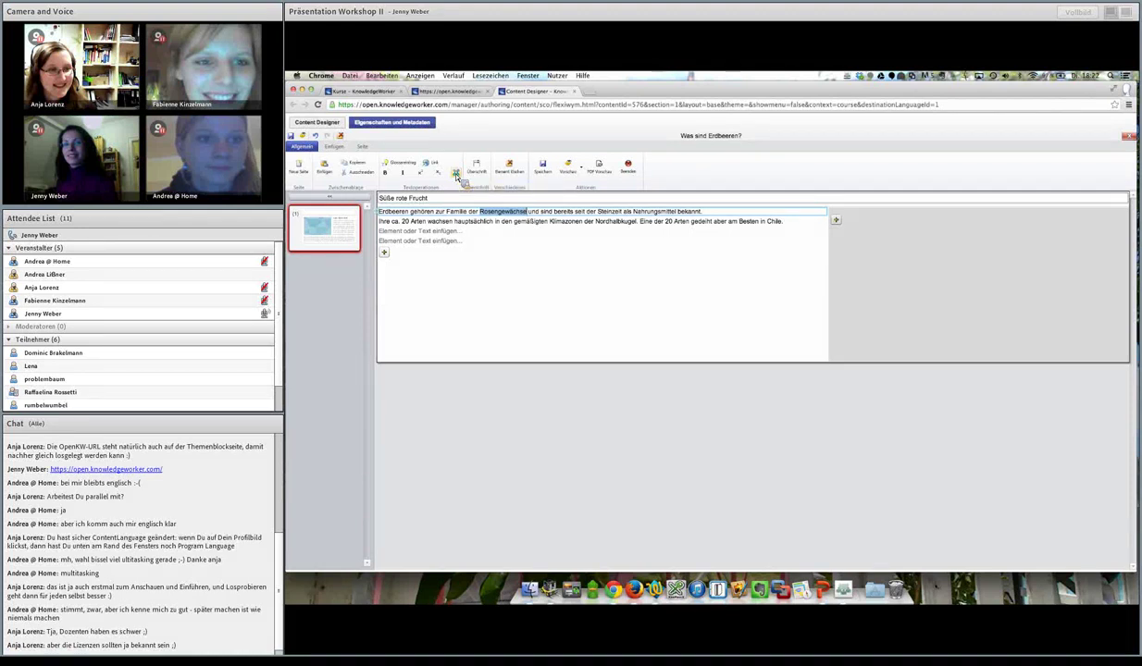
{"action": "left_click", "coordinate": [384, 172]}
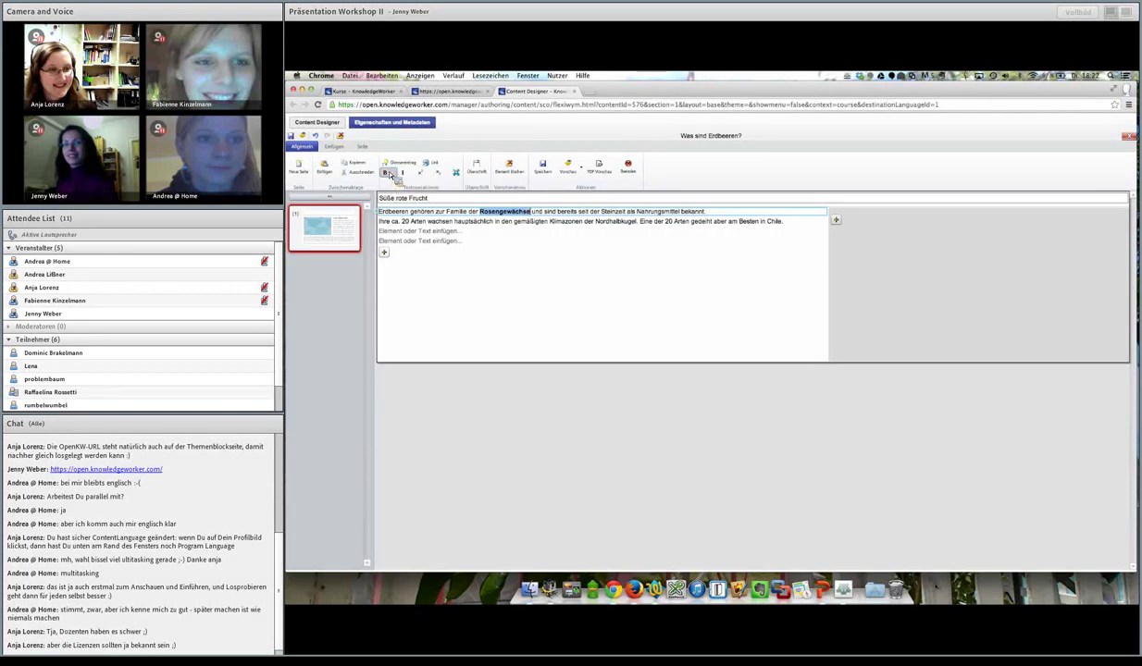
Step: Insert a box into the empty element directly below the two paragraphs
{"action": "left_click", "coordinate": [432, 235]}
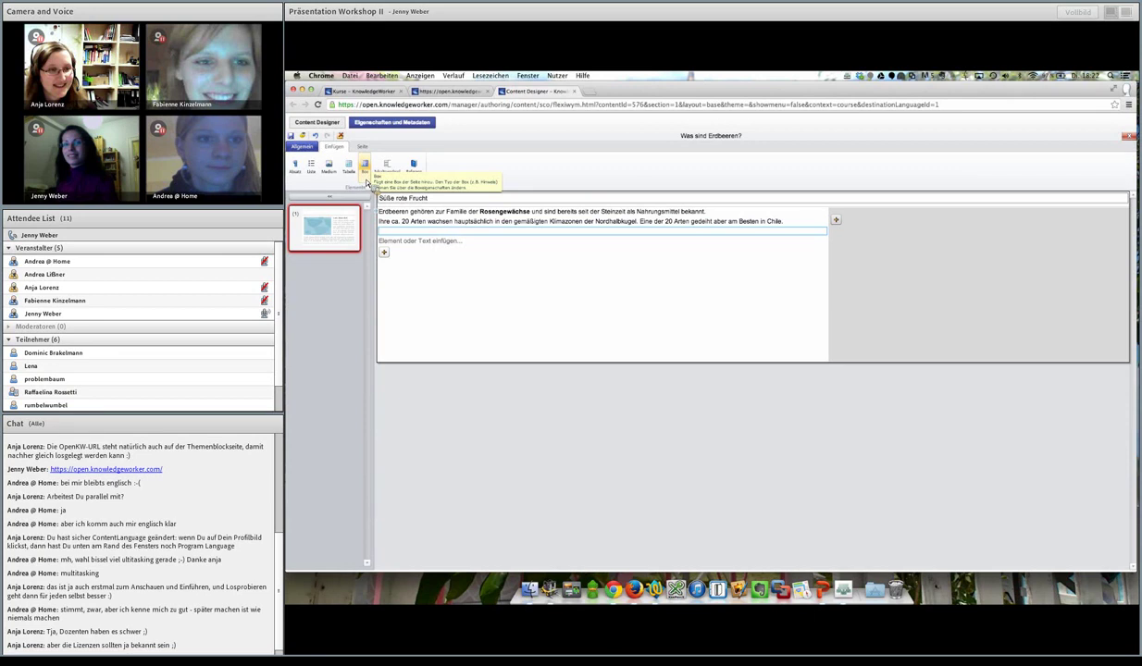
{"action": "left_click_drag", "start_coordinate": [371, 185], "coordinate": [349, 158]}
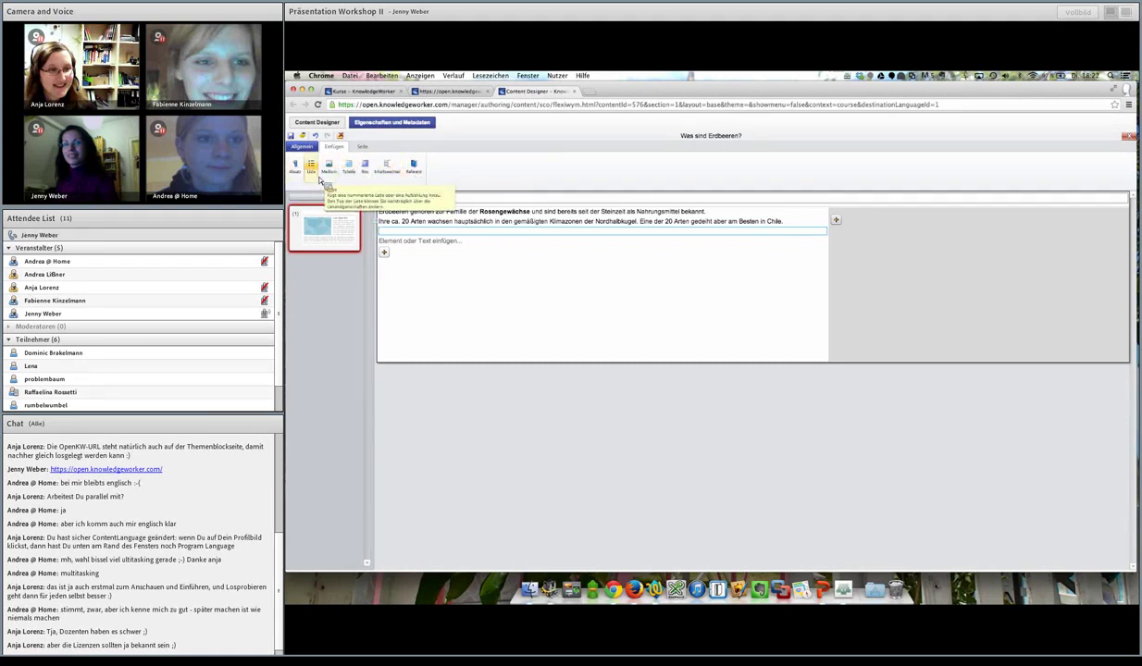
{"action": "left_click", "coordinate": [366, 166]}
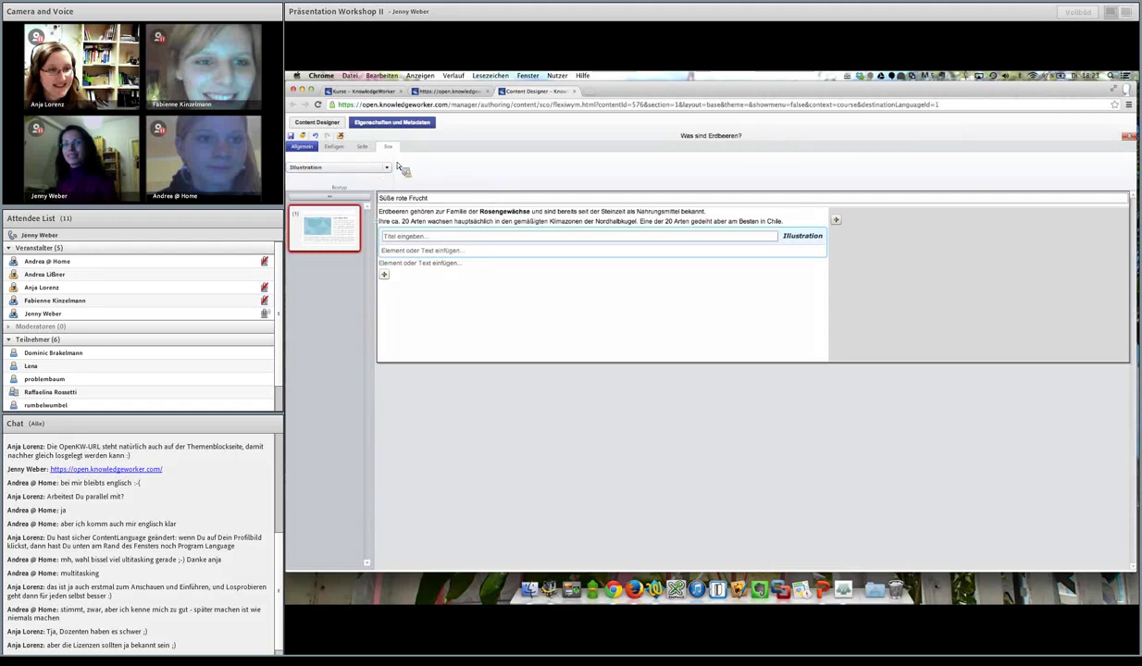
Step: Try the types Fallbeispiel and Zusatzinformation on the new box and set its type to Hinweis/Tipp
{"action": "left_click", "coordinate": [387, 167]}
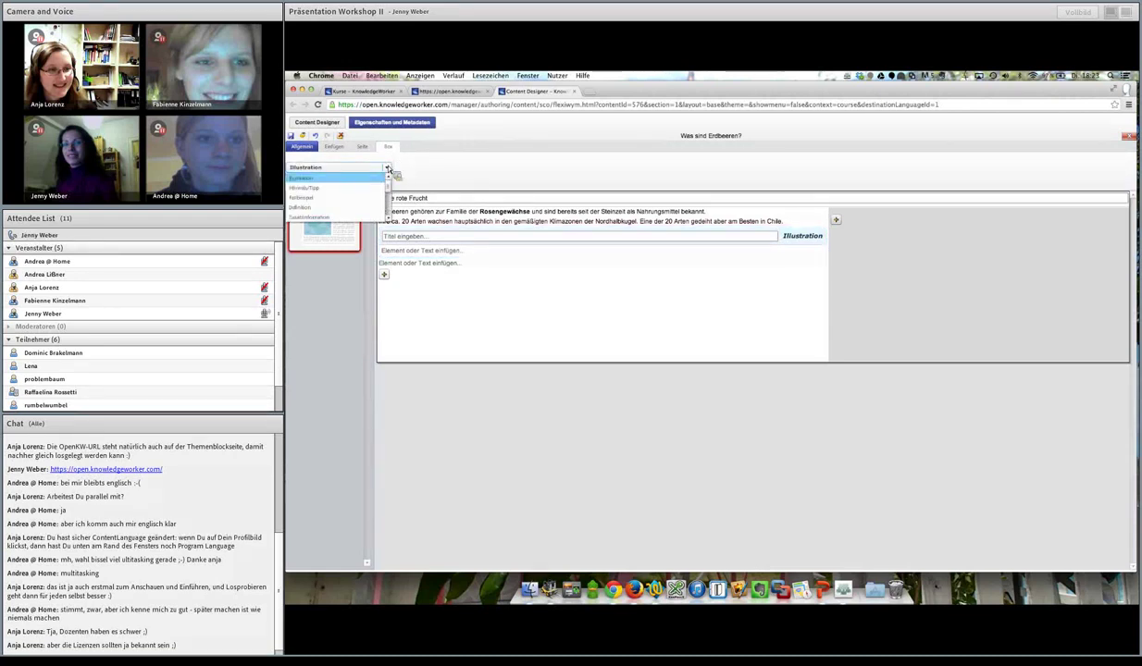
{"action": "scroll", "coordinate": [389, 192], "scroll_direction": "down", "scroll_amount": 2}
{"action": "scroll", "coordinate": [393, 193], "scroll_direction": "up", "scroll_amount": 3}
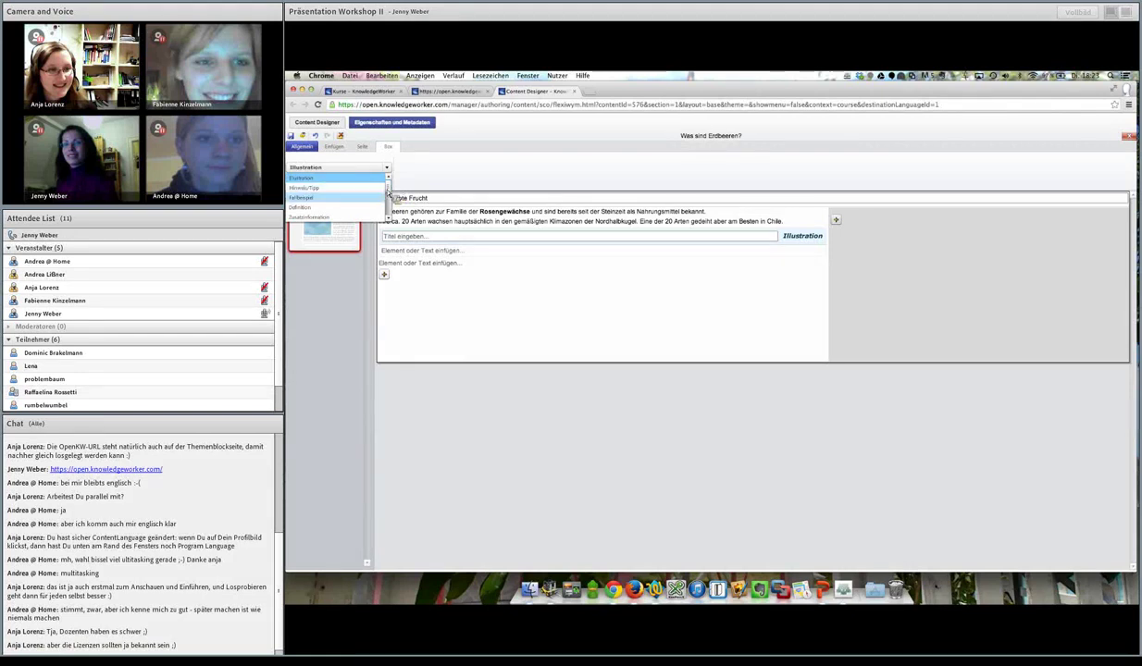
{"action": "left_click", "coordinate": [324, 200]}
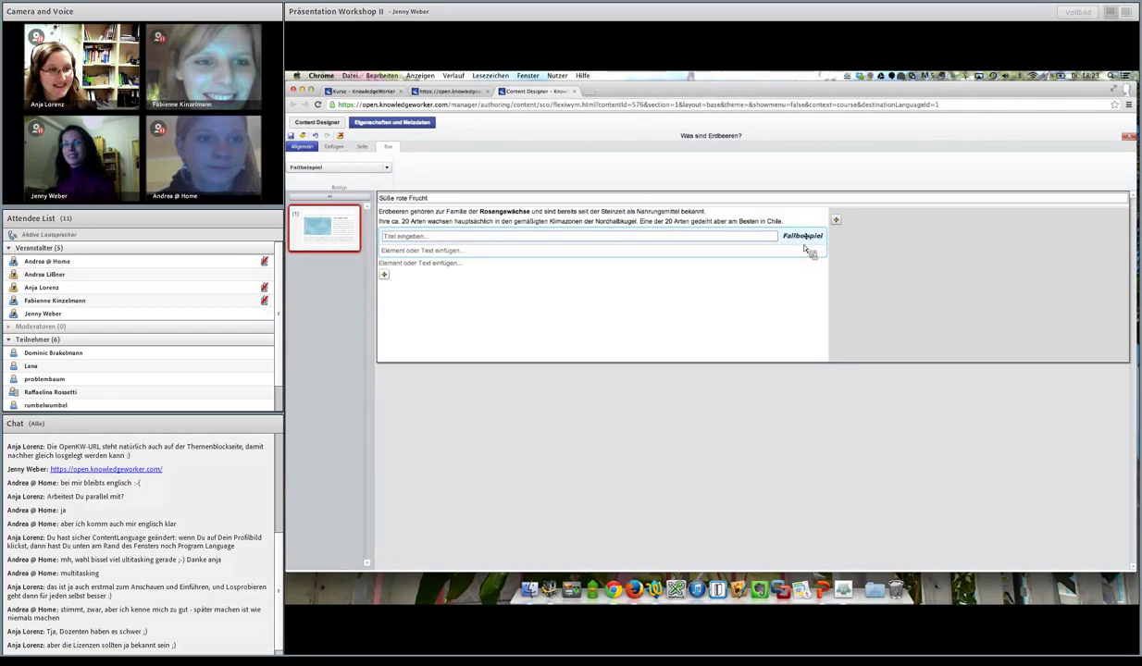
{"action": "left_click", "coordinate": [352, 168]}
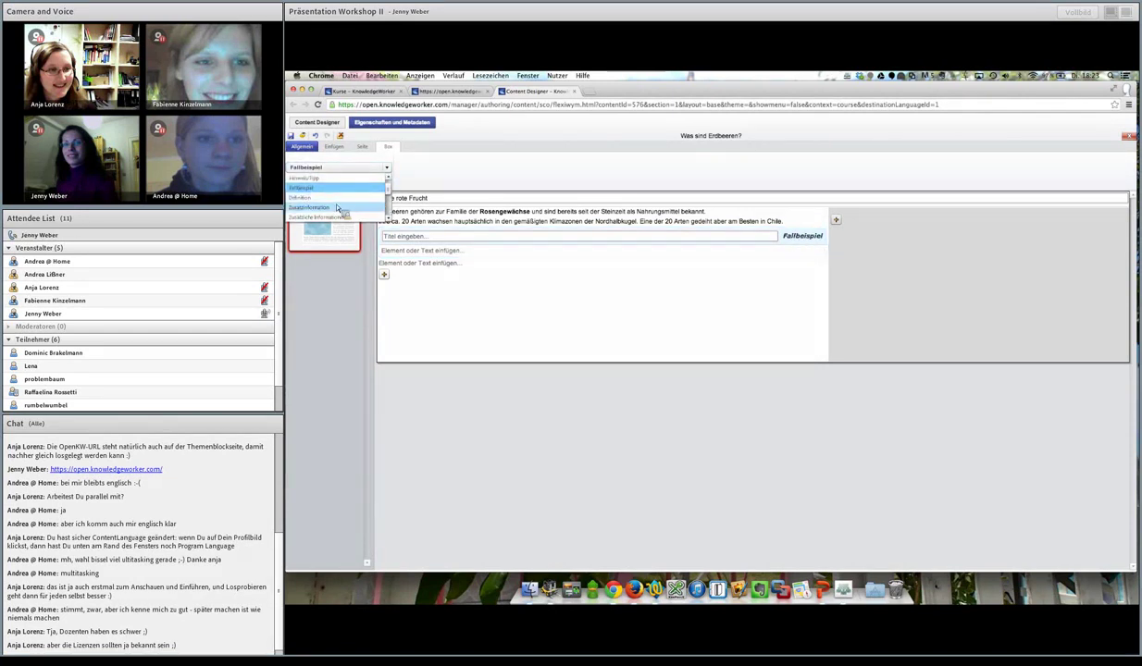
{"action": "left_click", "coordinate": [336, 208]}
{"action": "left_click", "coordinate": [336, 167]}
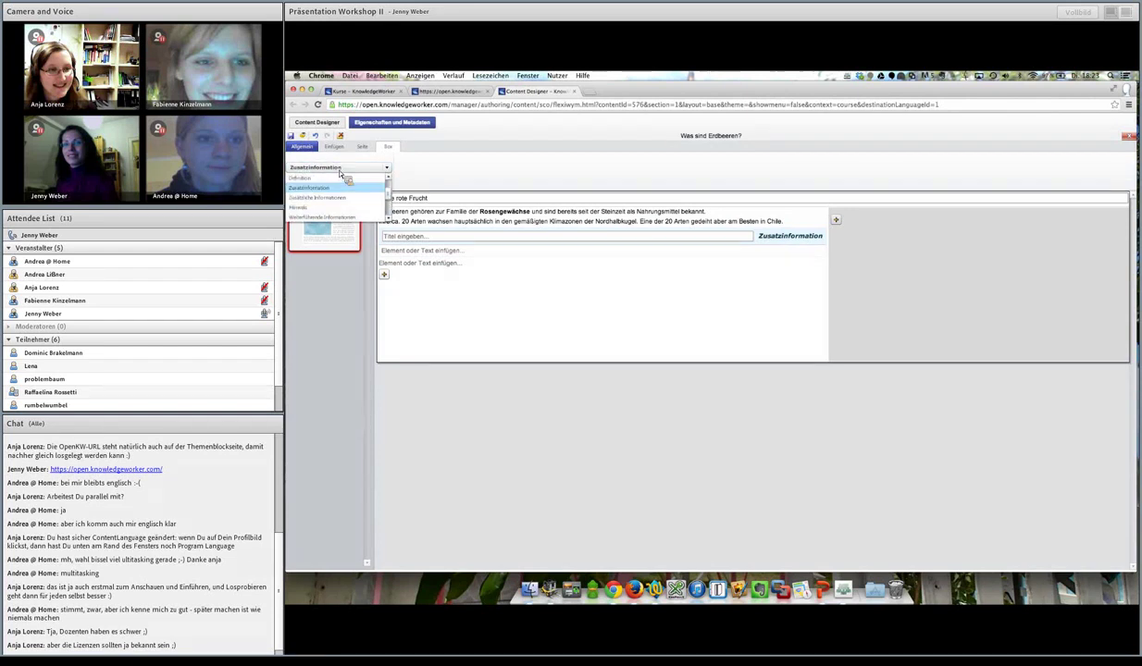
{"action": "left_click", "coordinate": [341, 196]}
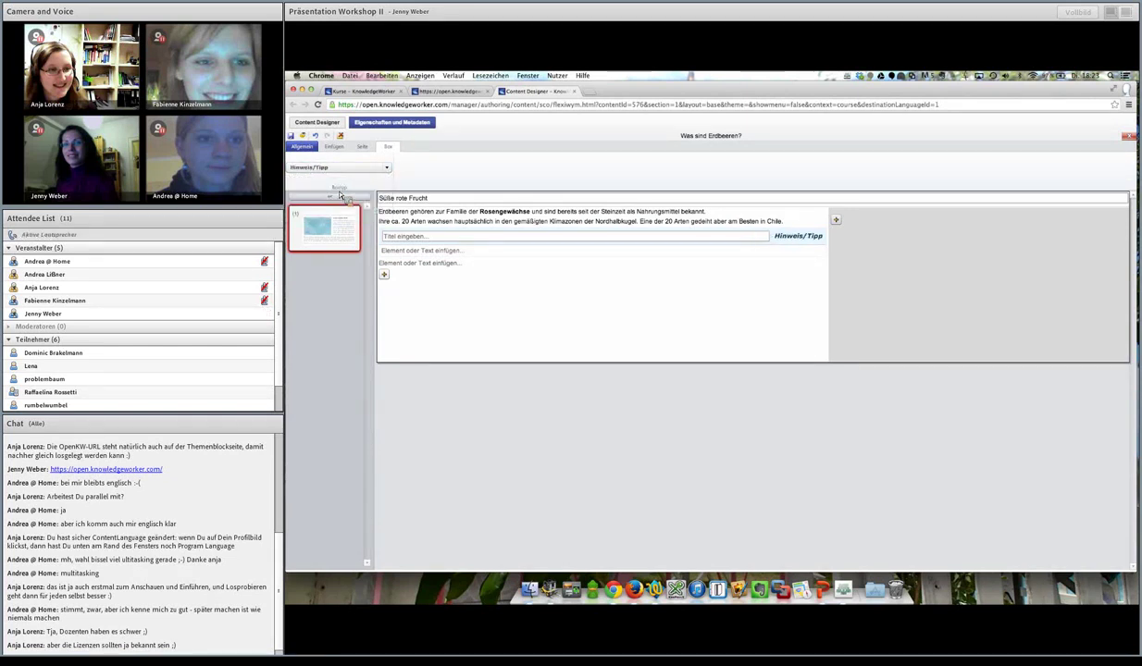
Step: Paste "Entgegen ihrem Namen zählt die Erdbeere aus botanischer Sicht nicht zu den Beeren, sondern zu den Sammelnussfrüchten." into the Hinweis/Tipp box's content element
{"action": "left_click", "coordinate": [337, 168]}
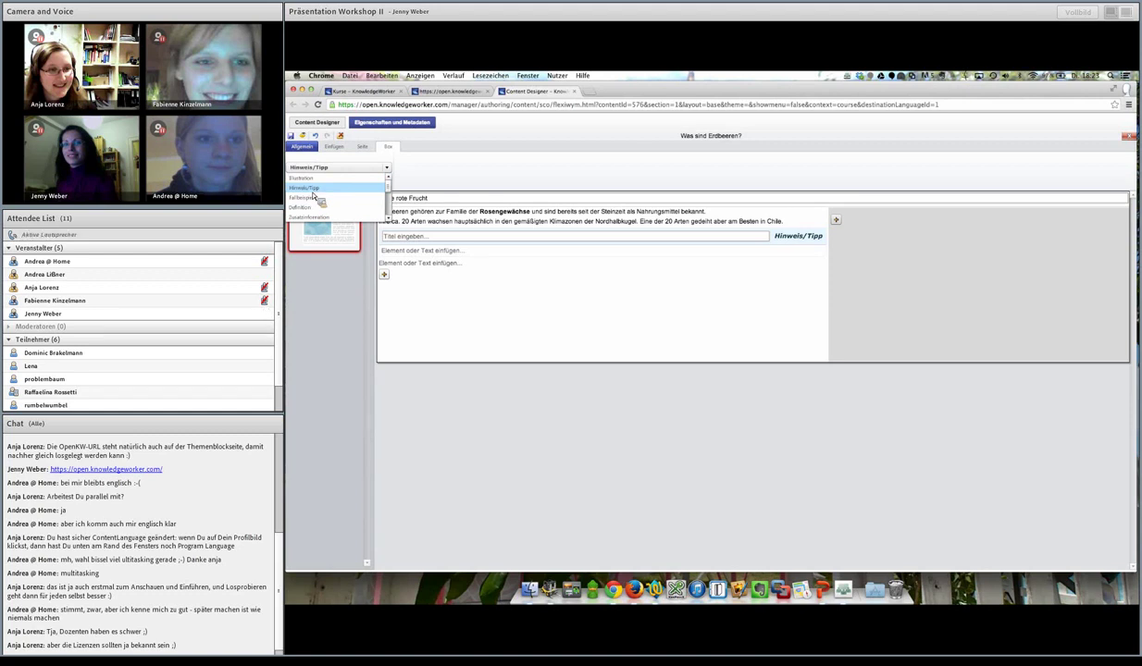
{"action": "left_click", "coordinate": [313, 196]}
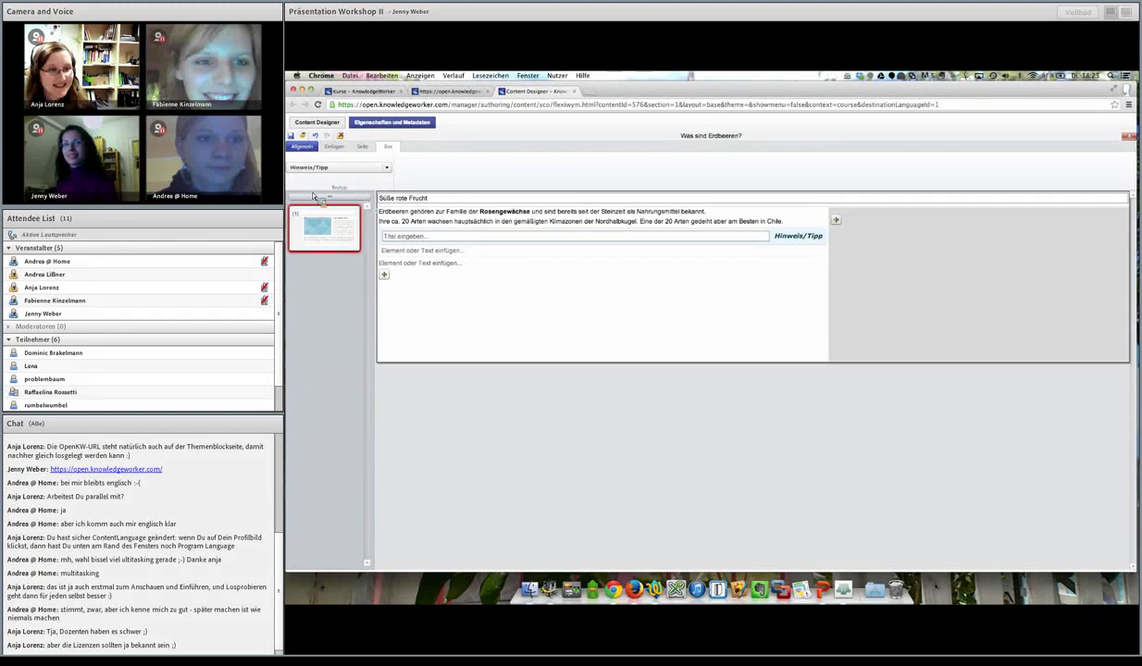
{"action": "left_click", "coordinate": [403, 237]}
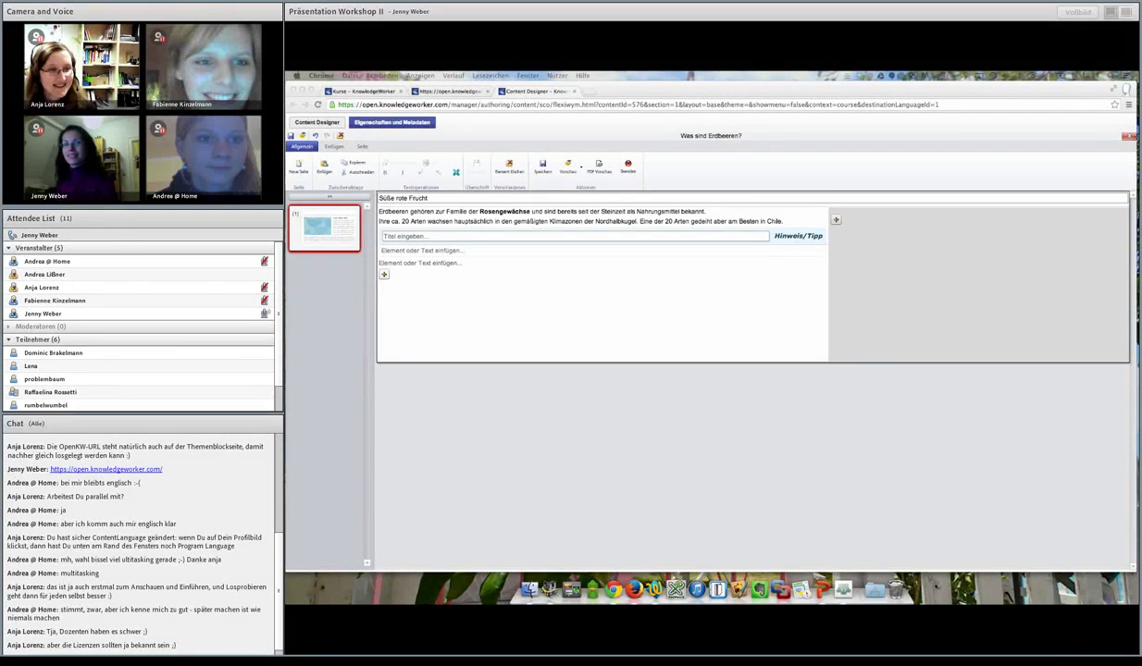
{"action": "left_click", "coordinate": [421, 251]}
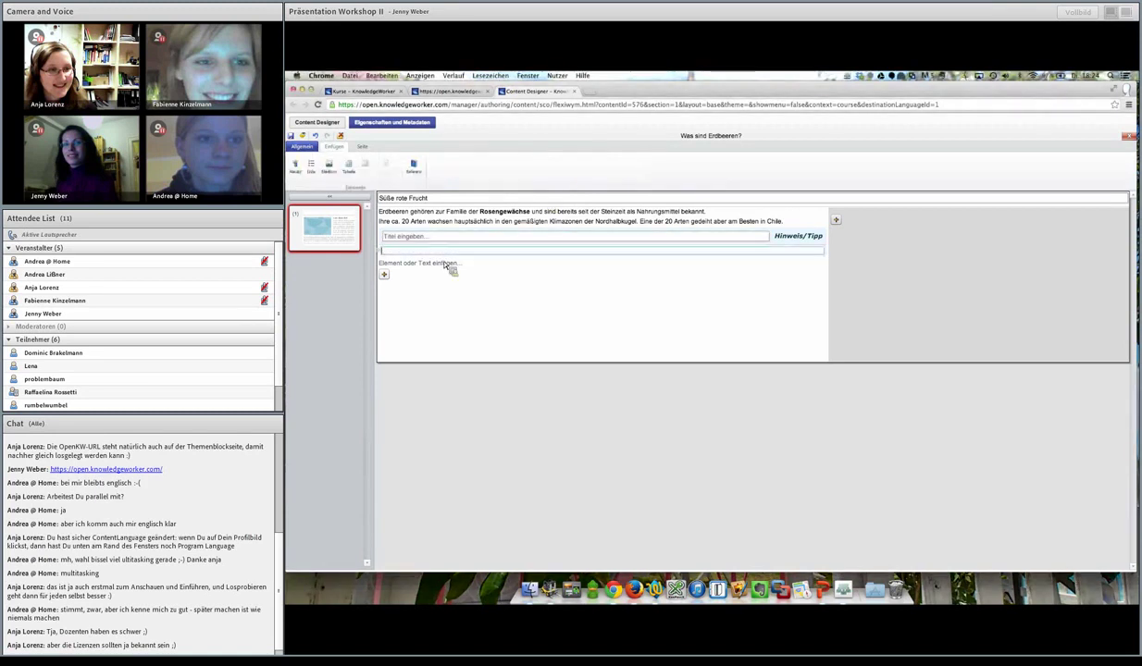
{"action": "key", "text": "super+v"}
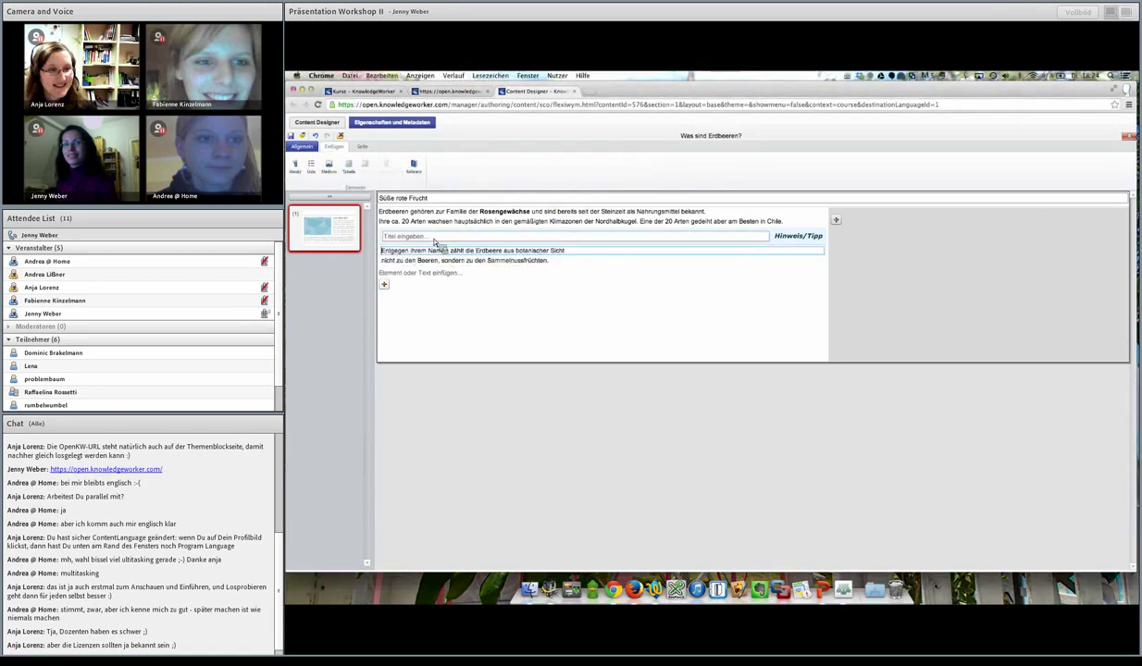
Step: Join the two pasted lines in the Hinweis/Tipp box into a single paragraph
{"action": "left_click", "coordinate": [428, 238]}
{"action": "left_click", "coordinate": [569, 254]}
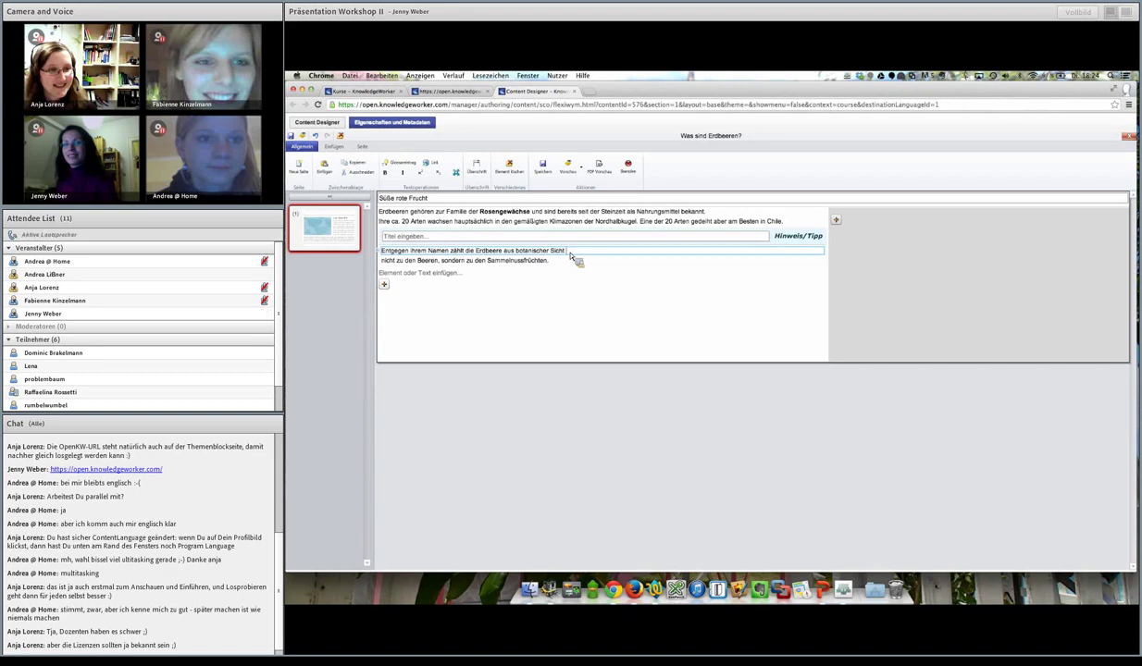
{"action": "left_click", "coordinate": [384, 262]}
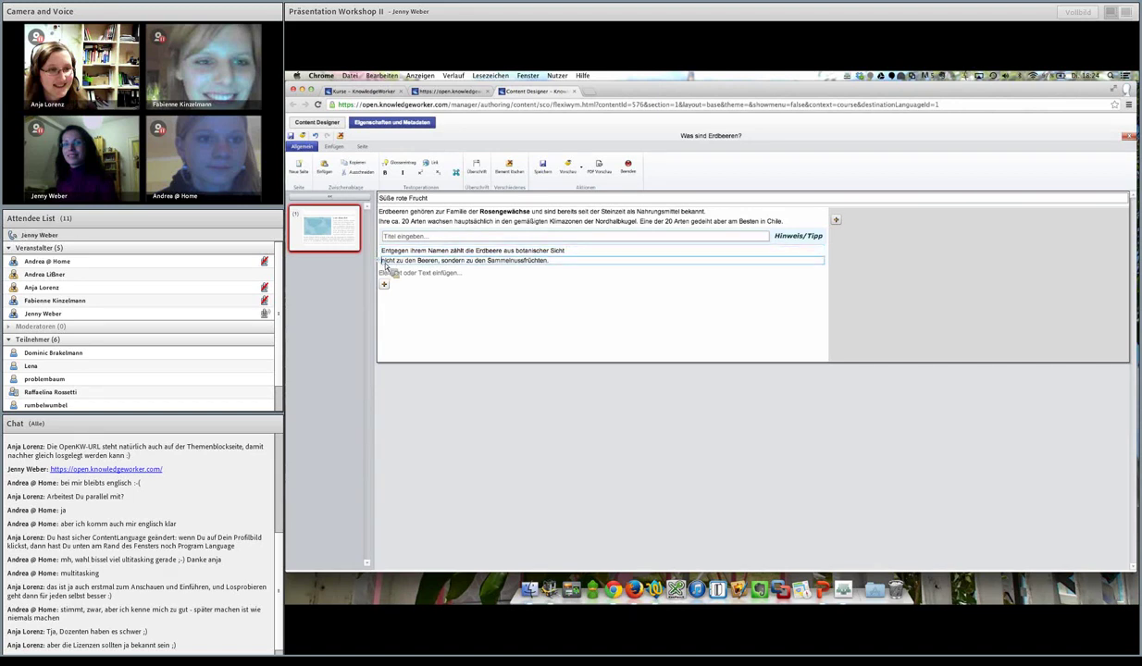
{"action": "key", "text": "BackSpace"}
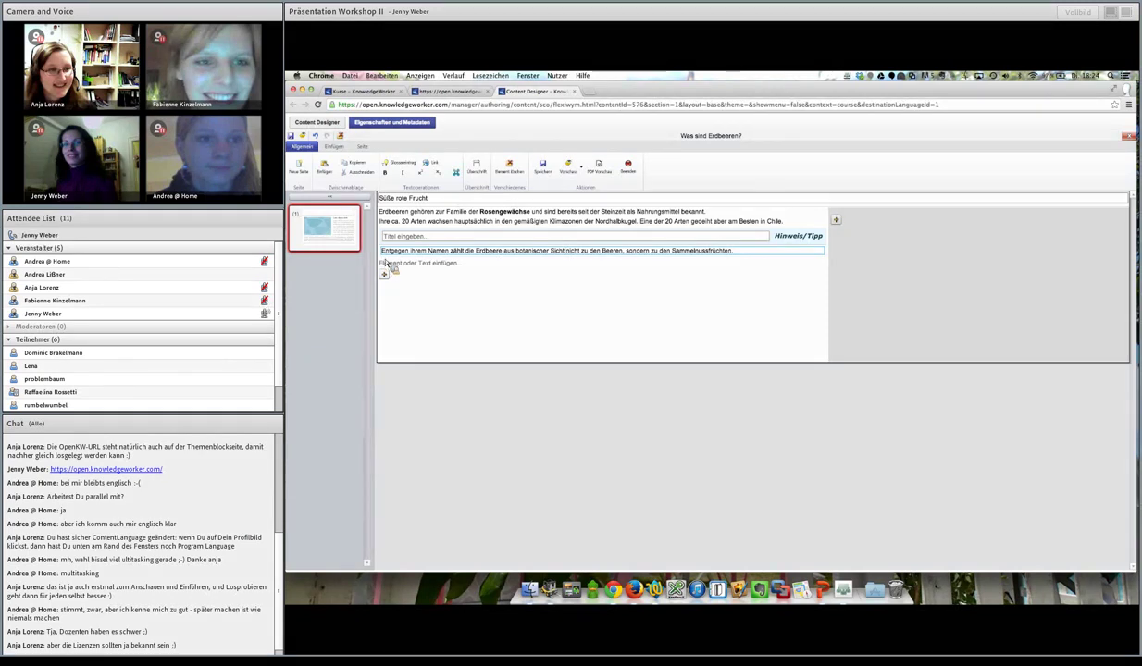
Step: Try moving the Hinweis/Tipp box above the two paragraphs, and restore its original position below them
{"action": "left_click", "coordinate": [807, 239]}
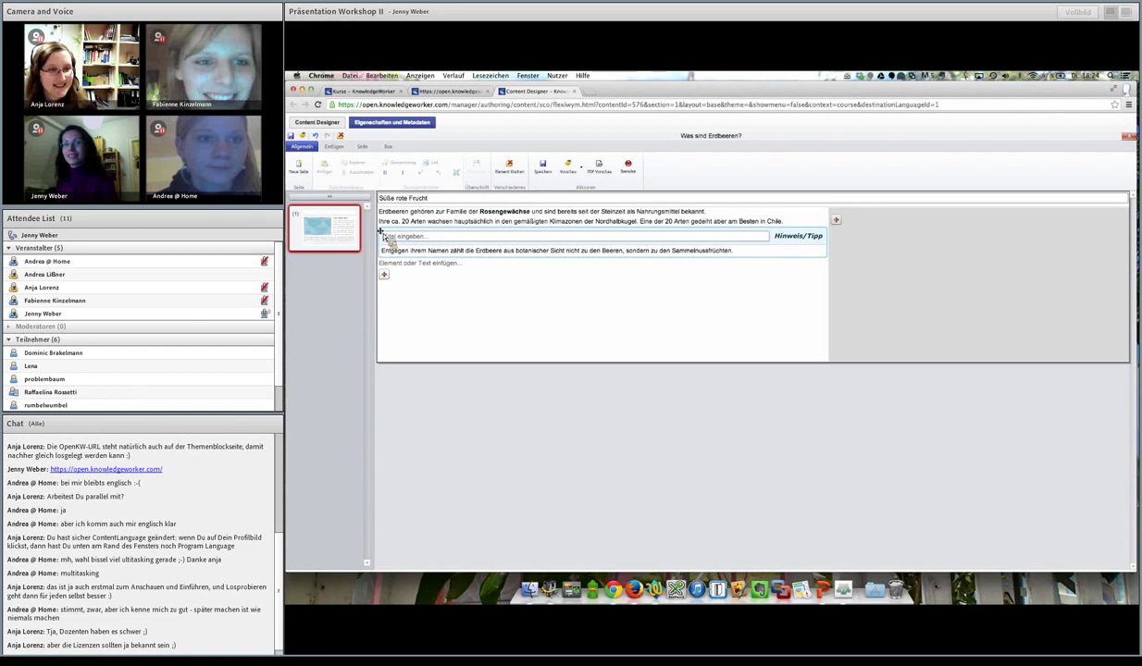
{"action": "left_click_drag", "start_coordinate": [382, 235], "coordinate": [540, 219]}
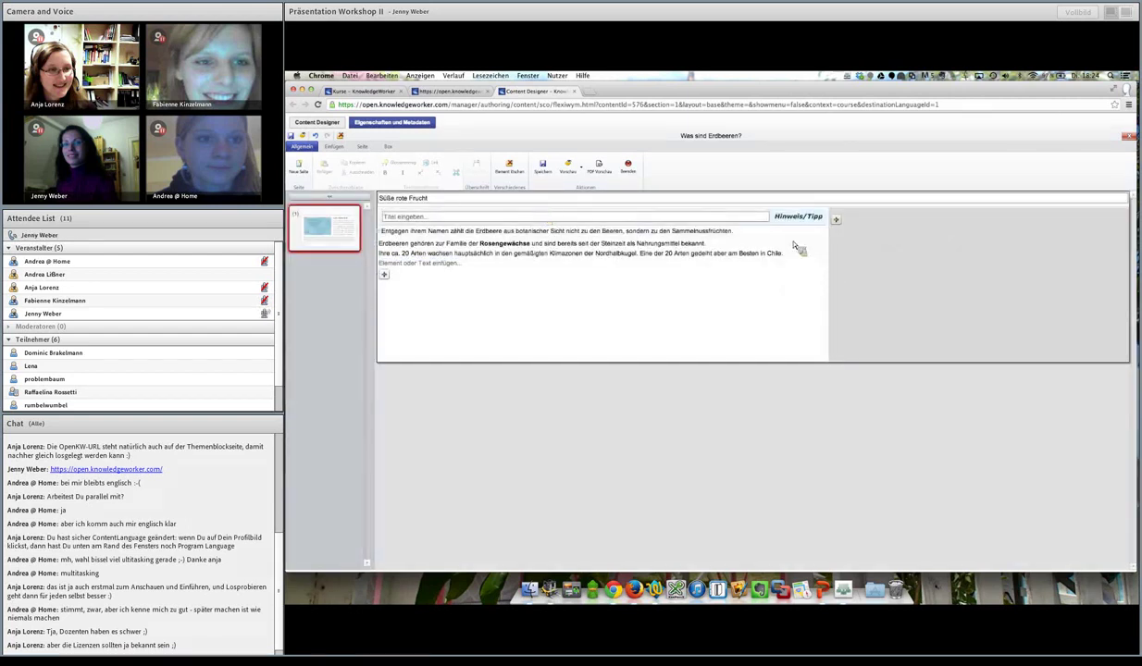
{"action": "left_click_drag", "start_coordinate": [808, 221], "coordinate": [760, 263]}
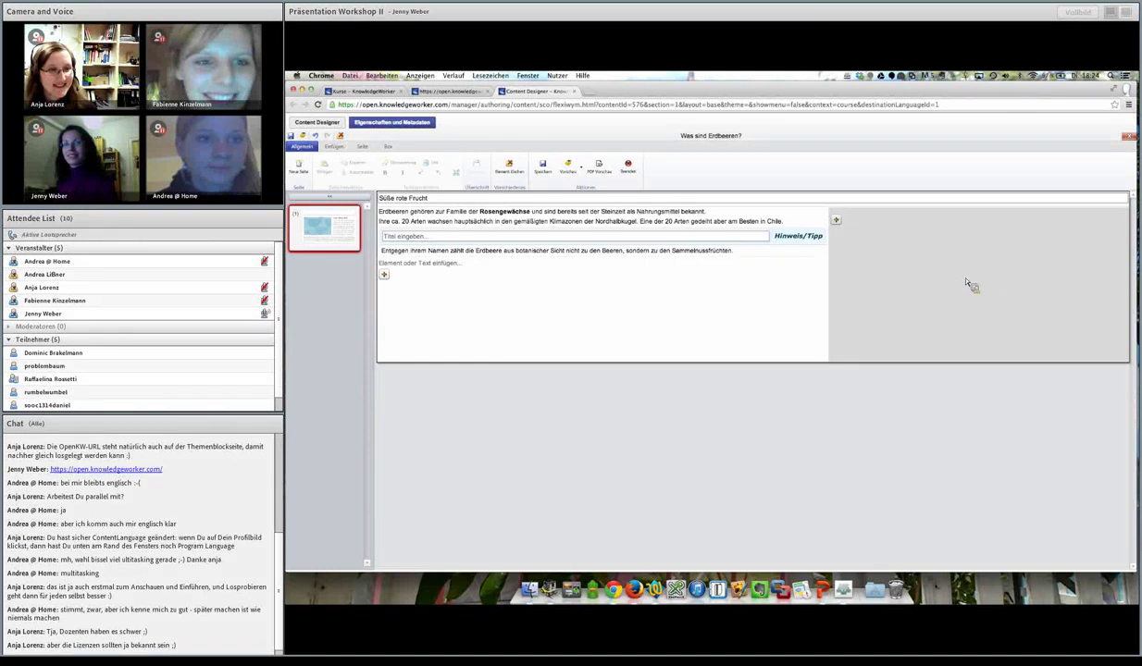
Step: Insert a medium into the empty side column of the page and search the images for "erdbeeren"
{"action": "left_click", "coordinate": [836, 220]}
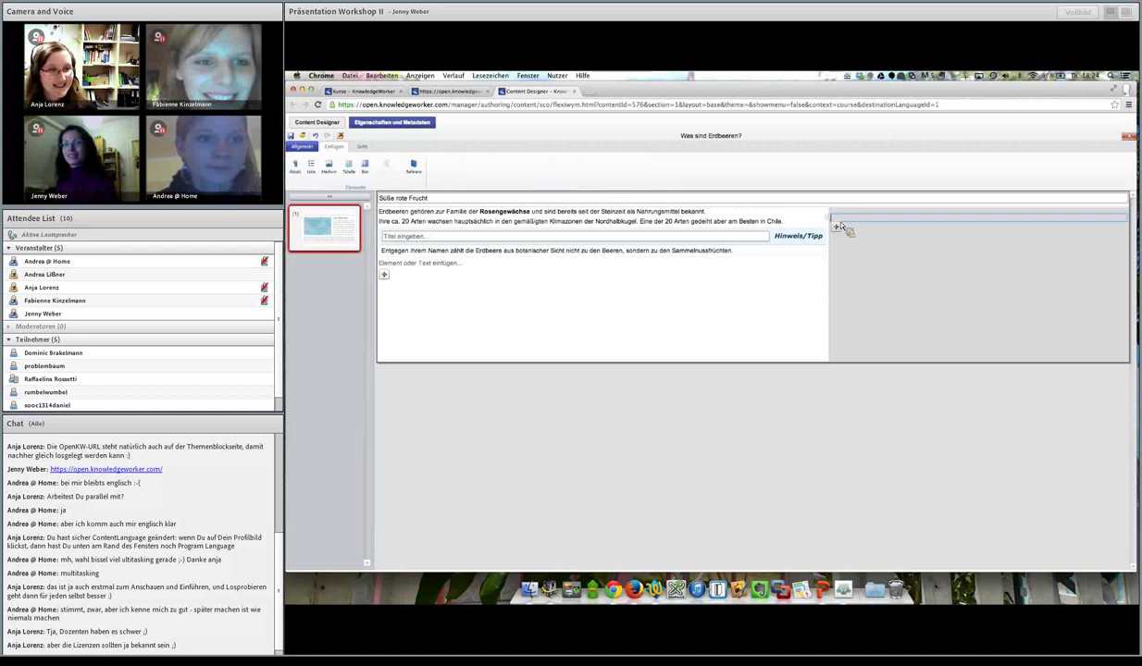
{"action": "left_click", "coordinate": [330, 169]}
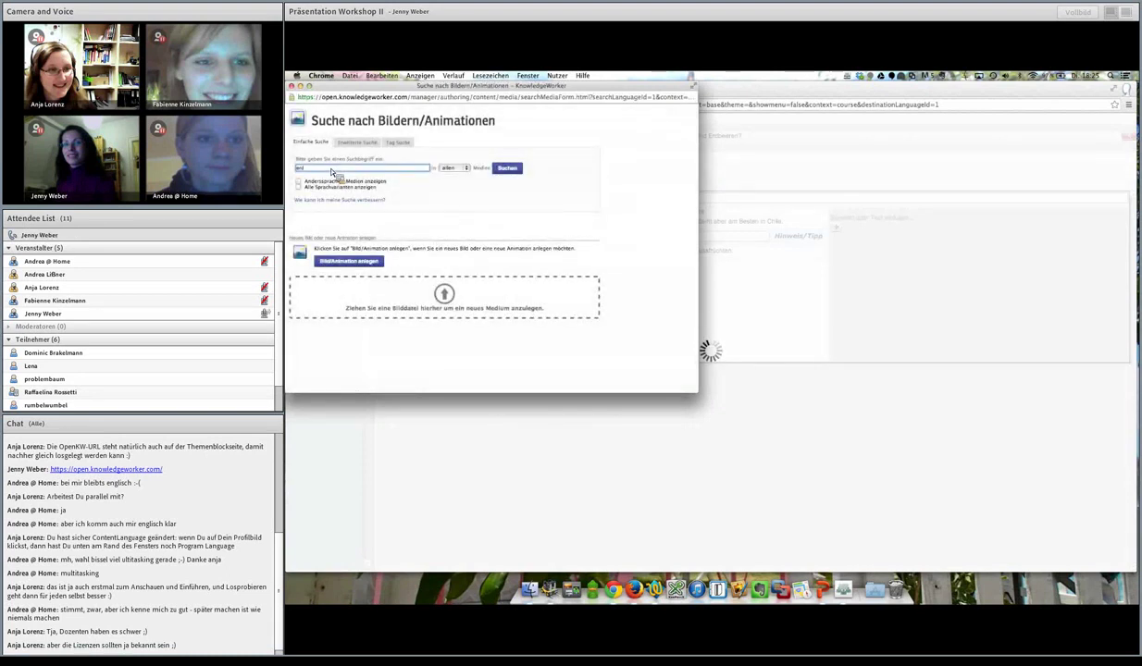
{"action": "type", "text": "ere"}
{"action": "key", "text": "Return"}
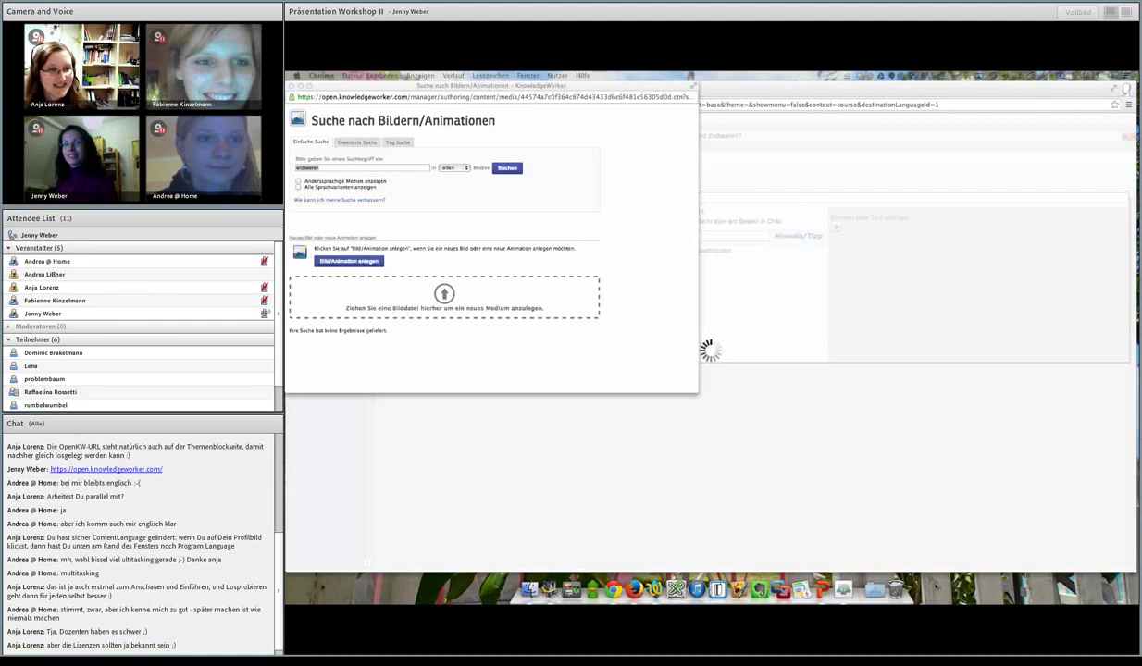
Step: Create a new image medium from the file flickr-smith.jpg and set its licence to Creative Commons CC-BY
{"action": "left_click_drag", "start_coordinate": [291, 196], "coordinate": [474, 303]}
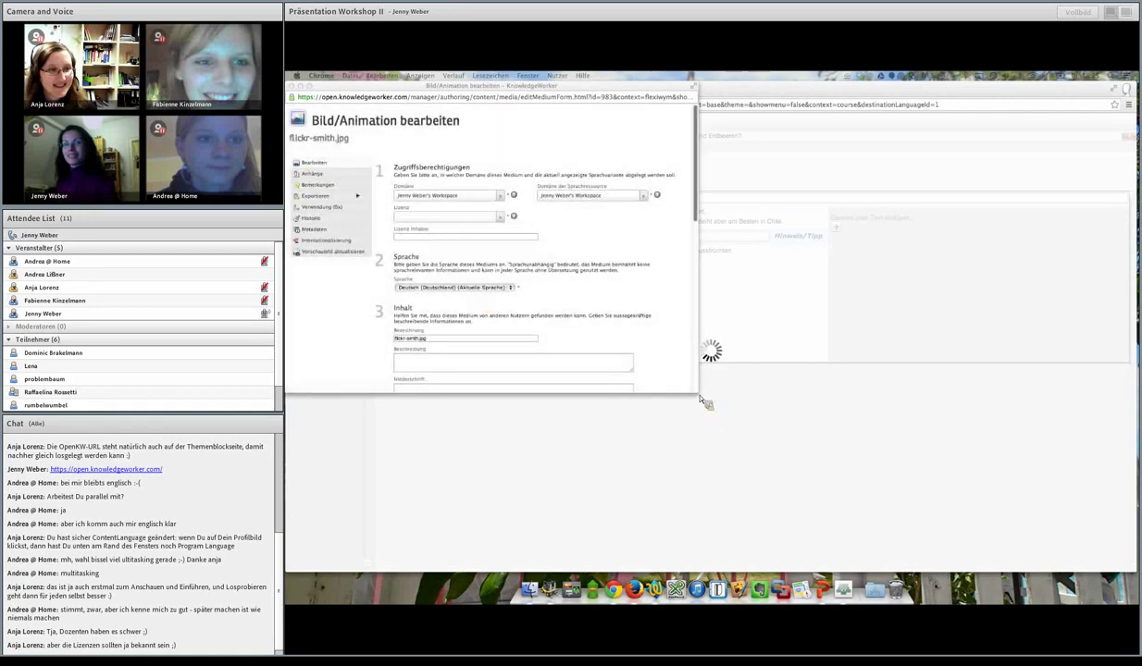
{"action": "left_click_drag", "start_coordinate": [701, 397], "coordinate": [715, 499]}
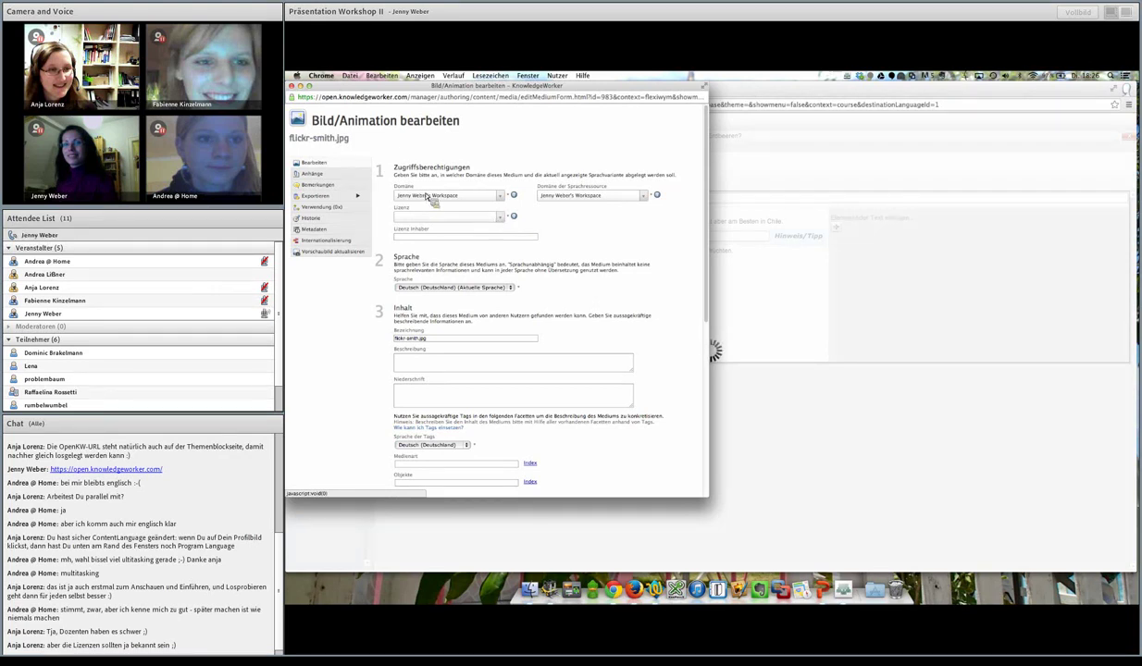
{"action": "left_click", "coordinate": [493, 216]}
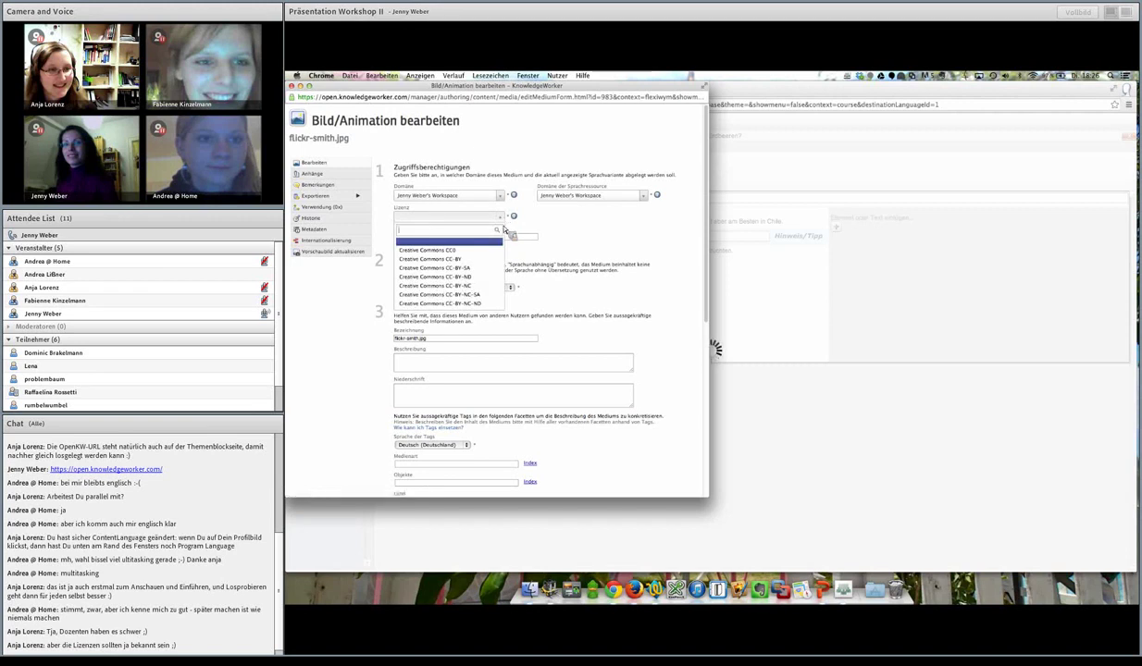
{"action": "left_click", "coordinate": [482, 260]}
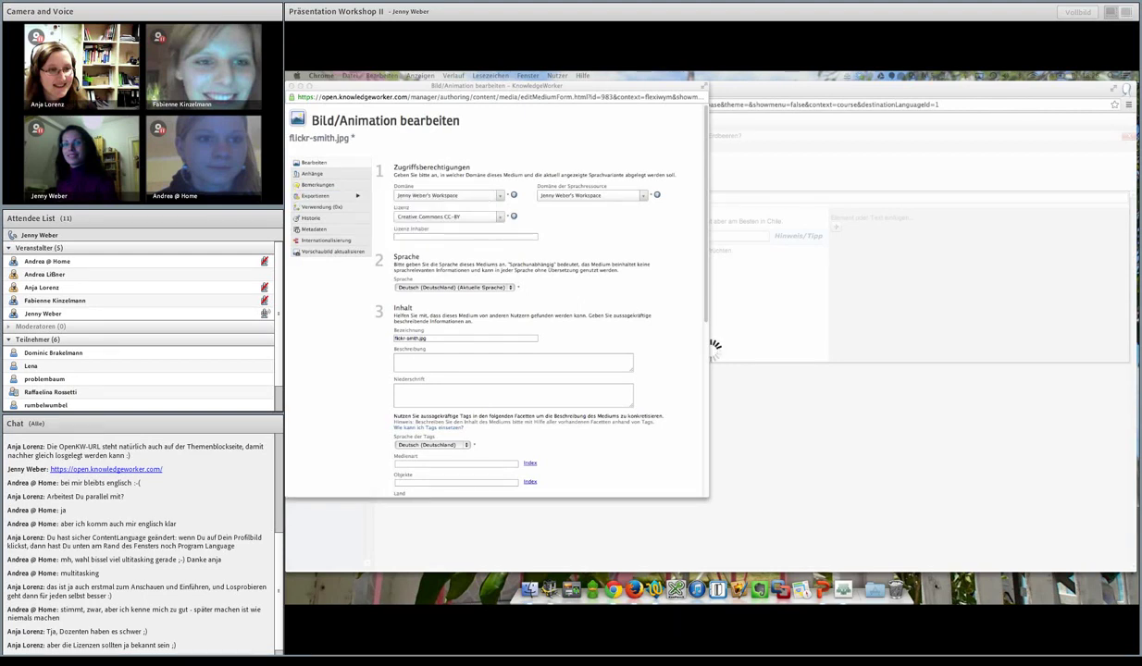
Step: Enter the licence holder's name followed by "(flickr.com)" and set the image's language to Sprachunabhängig
{"action": "left_click", "coordinate": [409, 236]}
{"action": "type", "text": "smith"}
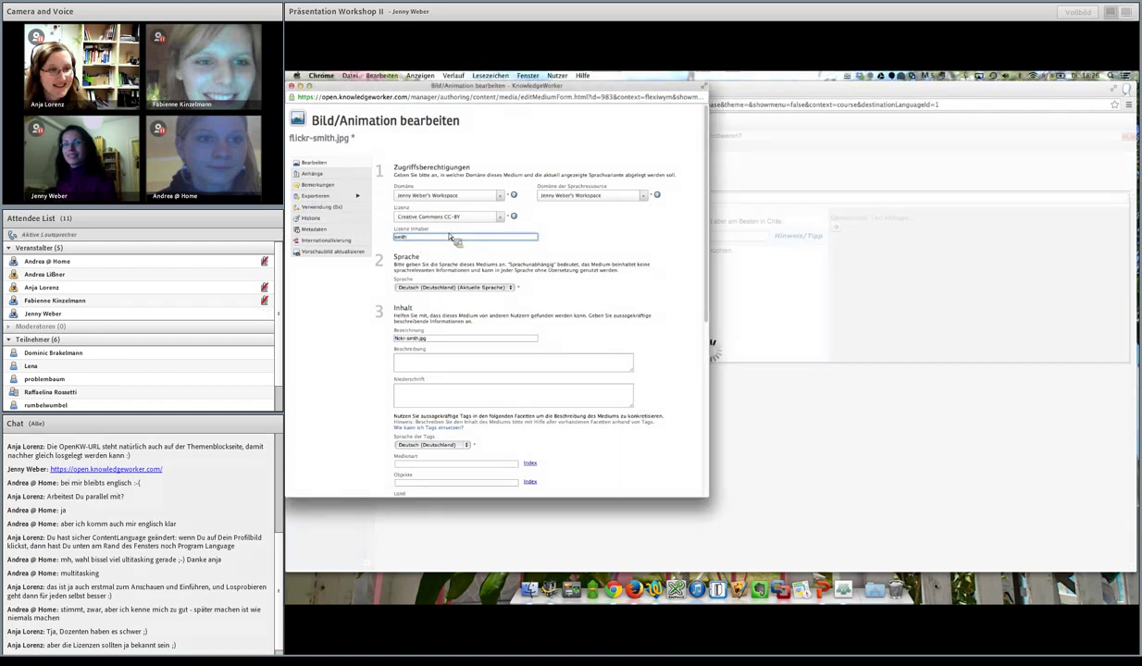
{"action": "type", "text": ", flickr.c"}
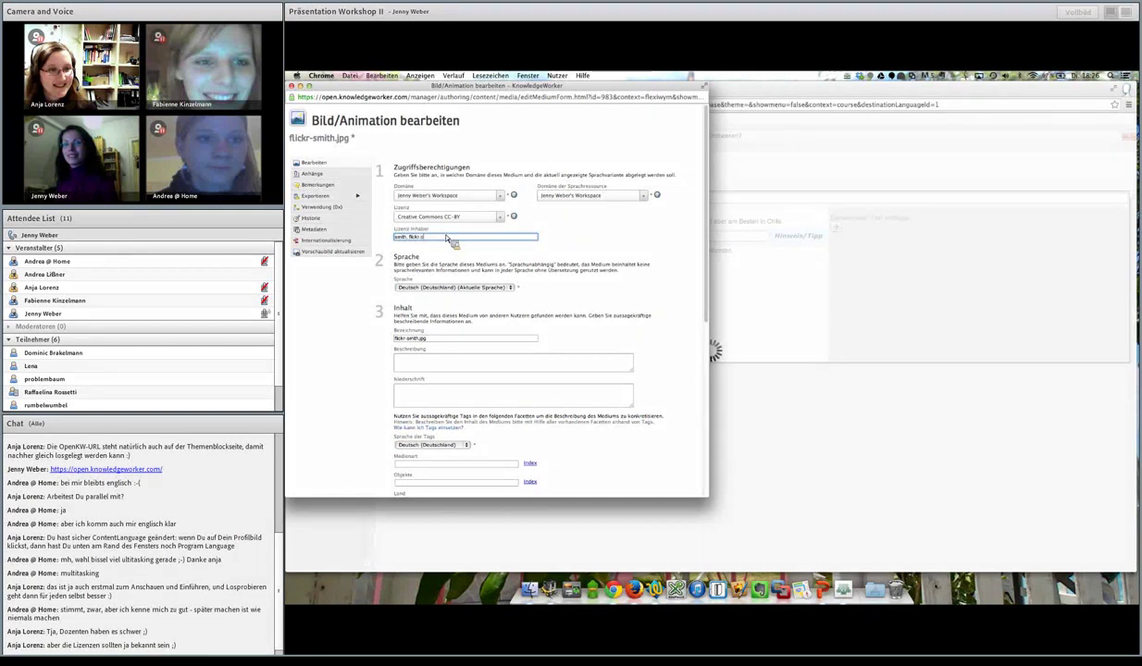
{"action": "type", "text": "om."}
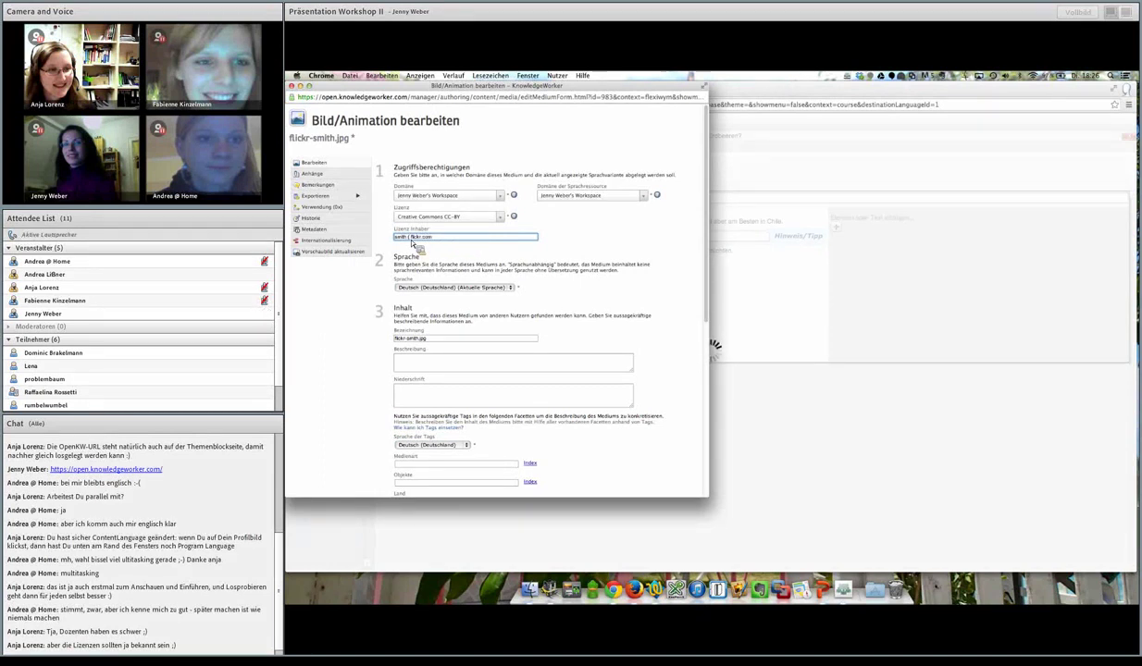
{"action": "type", "text": ")"}
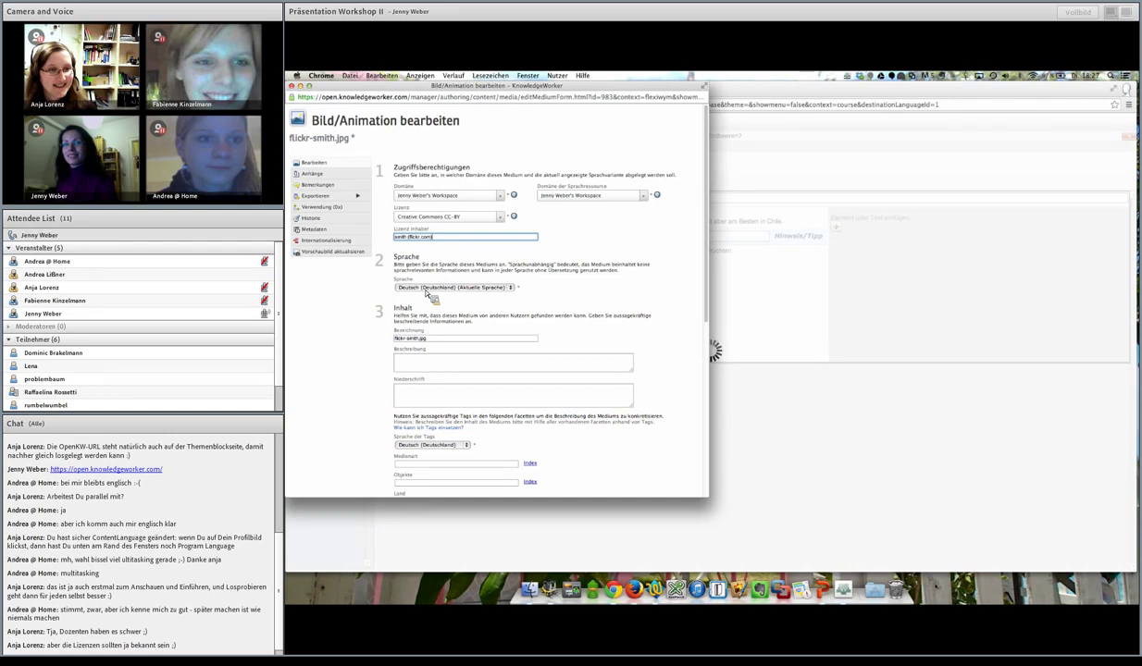
{"action": "left_click", "coordinate": [427, 291]}
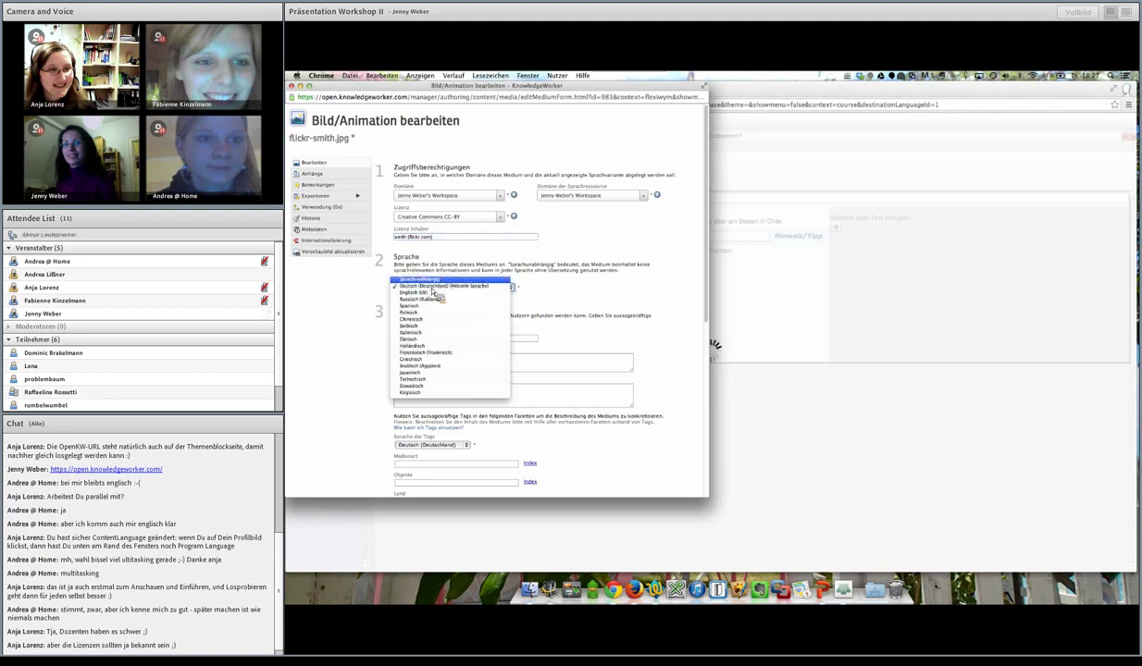
{"action": "left_click", "coordinate": [419, 279]}
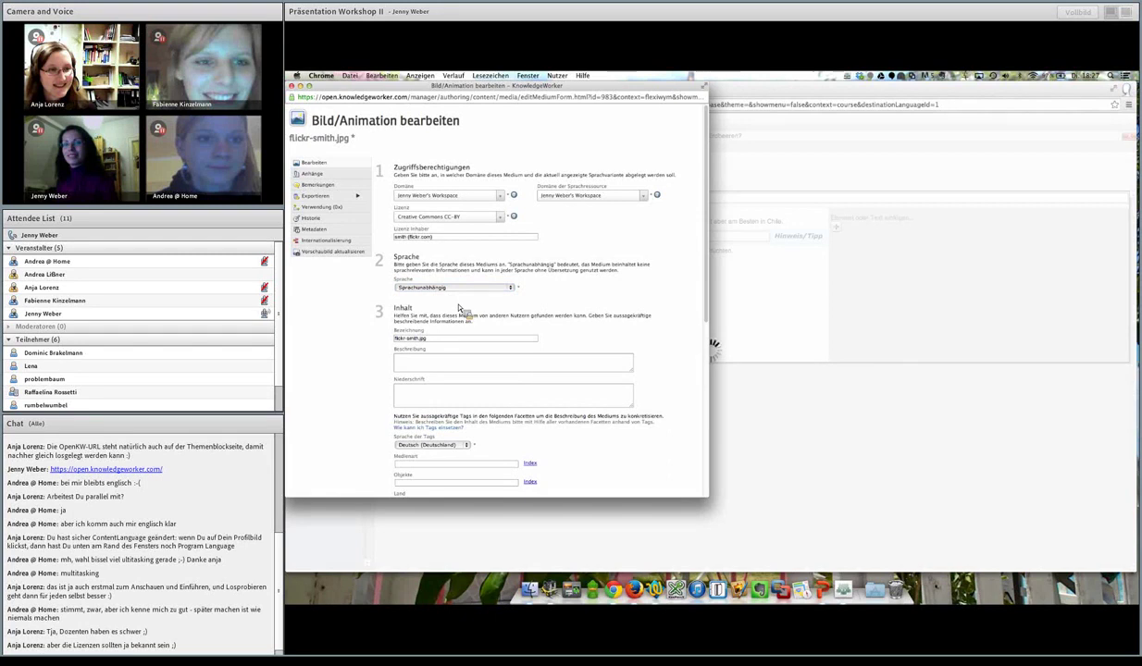
Step: Add the suggested tags jpg and image to the image's Medienart facet
{"action": "scroll", "coordinate": [479, 359], "scroll_direction": "down", "scroll_amount": 2}
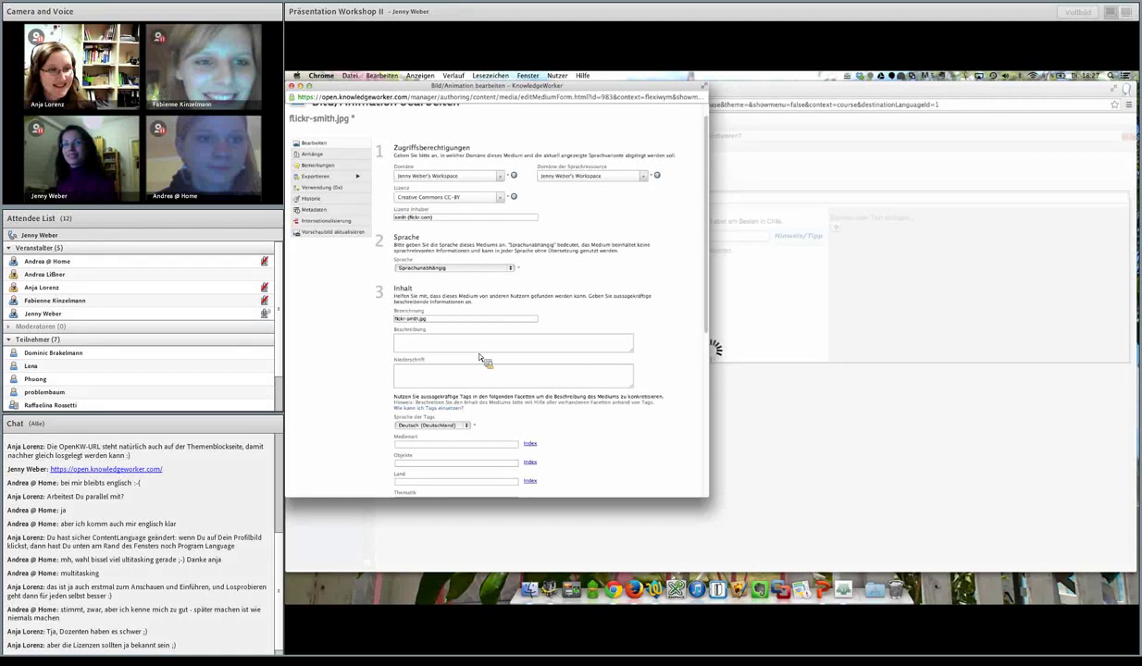
{"action": "scroll", "coordinate": [479, 358], "scroll_direction": "down", "scroll_amount": 1}
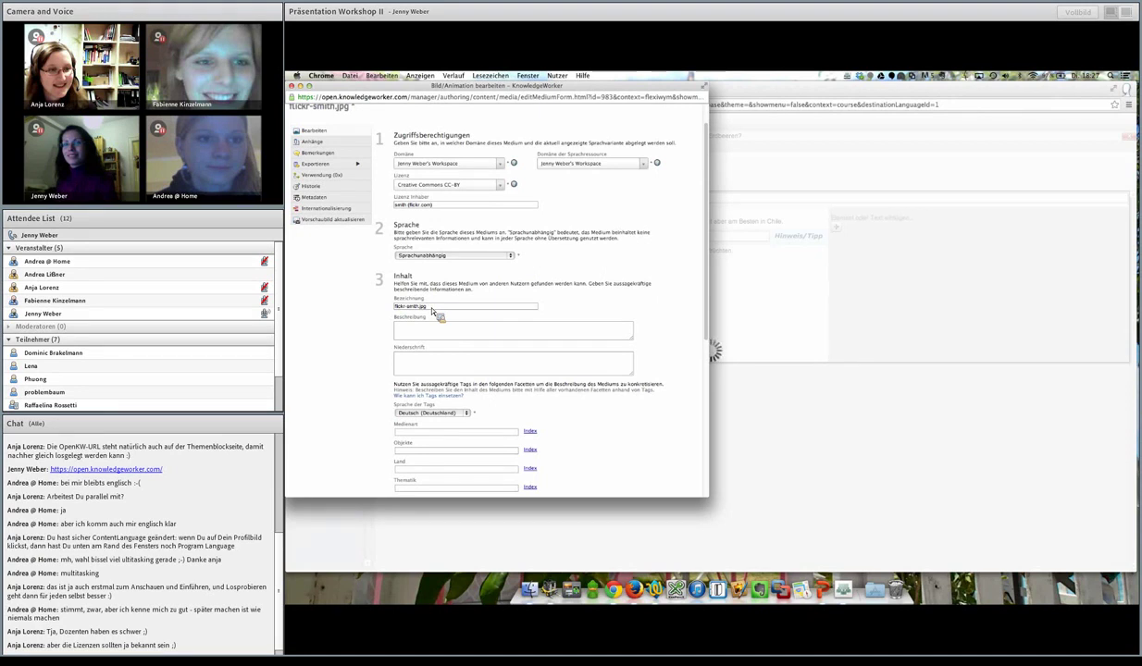
{"action": "left_click", "coordinate": [430, 308]}
{"action": "left_click", "coordinate": [426, 333]}
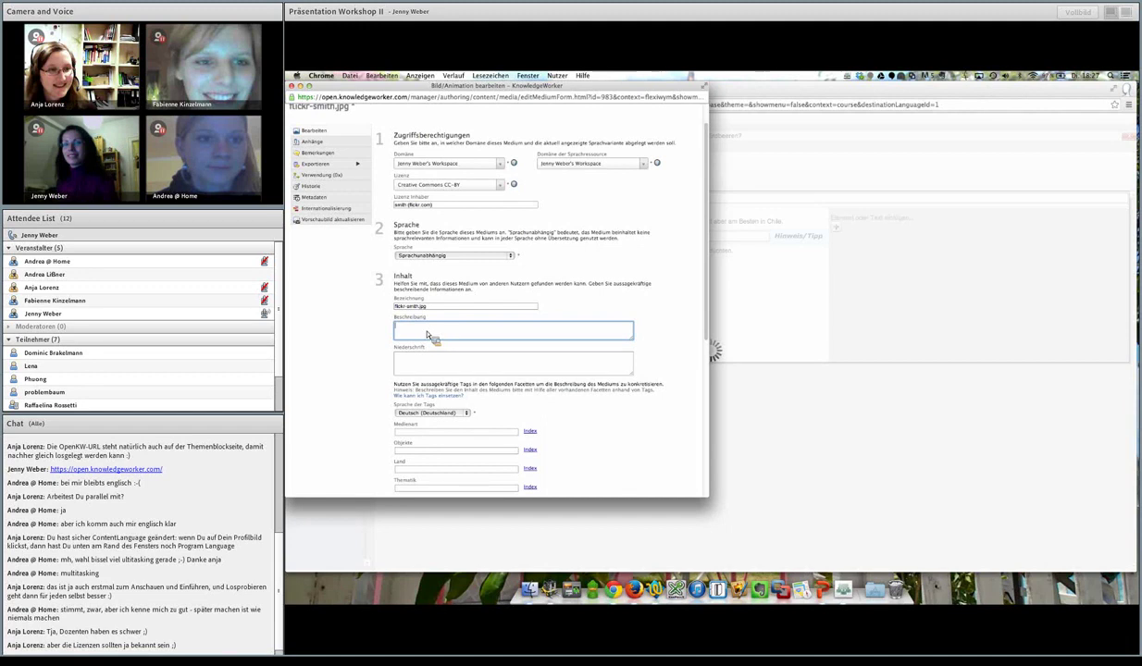
{"action": "scroll", "coordinate": [430, 338], "scroll_direction": "down", "scroll_amount": 1}
{"action": "scroll", "coordinate": [440, 349], "scroll_direction": "down", "scroll_amount": 2}
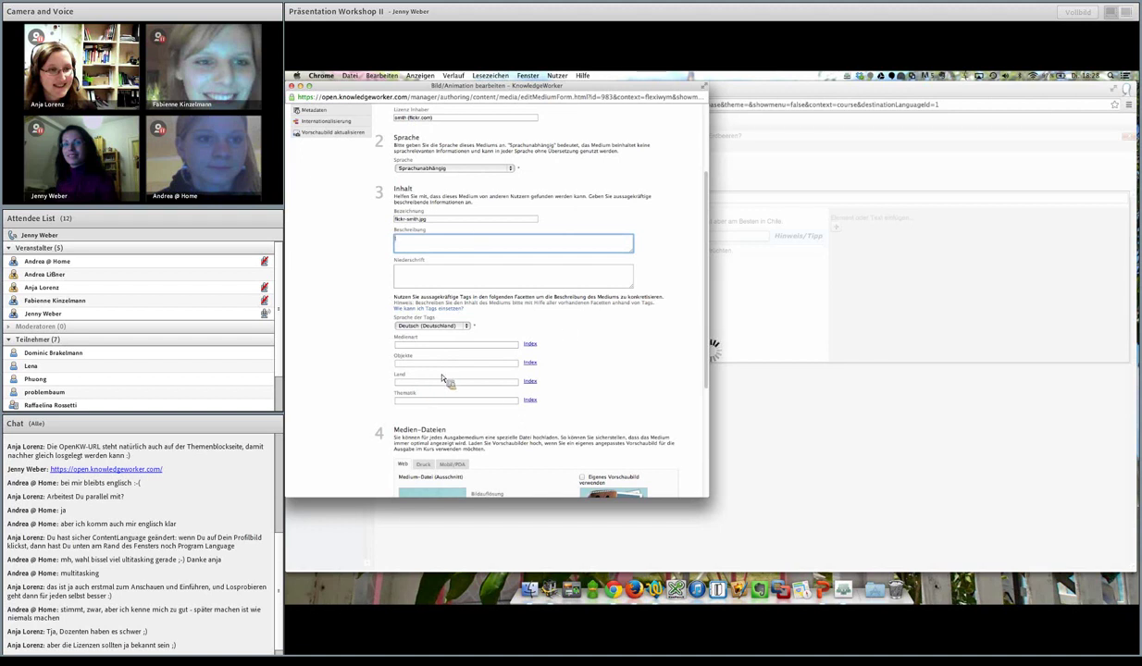
{"action": "left_click", "coordinate": [529, 345]}
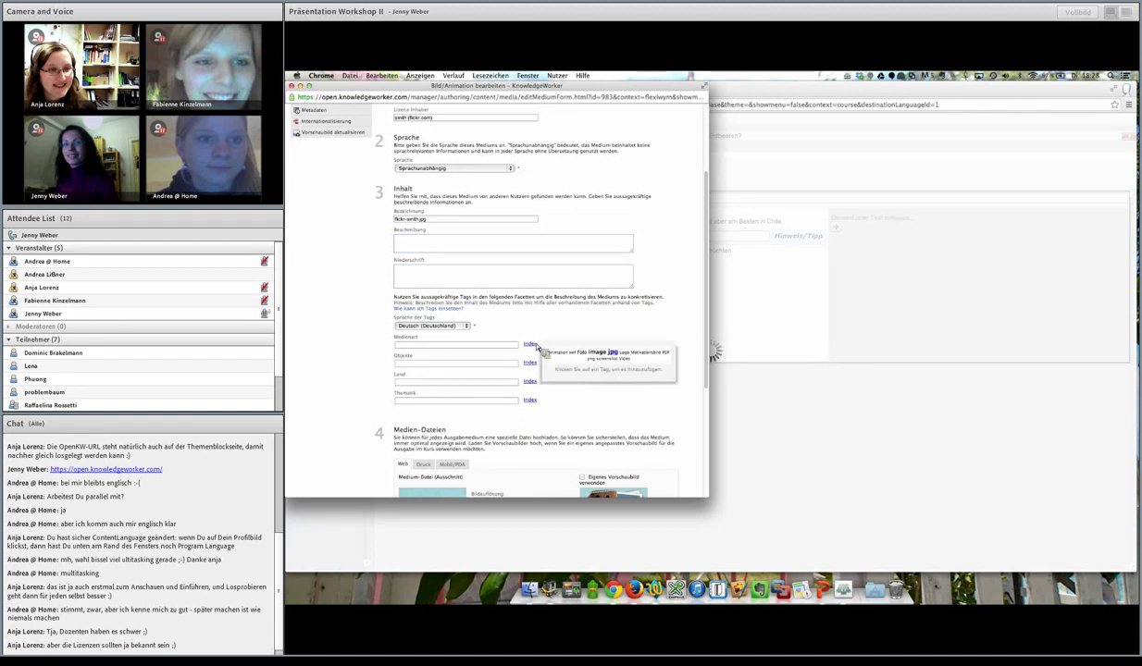
{"action": "left_click", "coordinate": [613, 354]}
{"action": "left_click", "coordinate": [598, 353]}
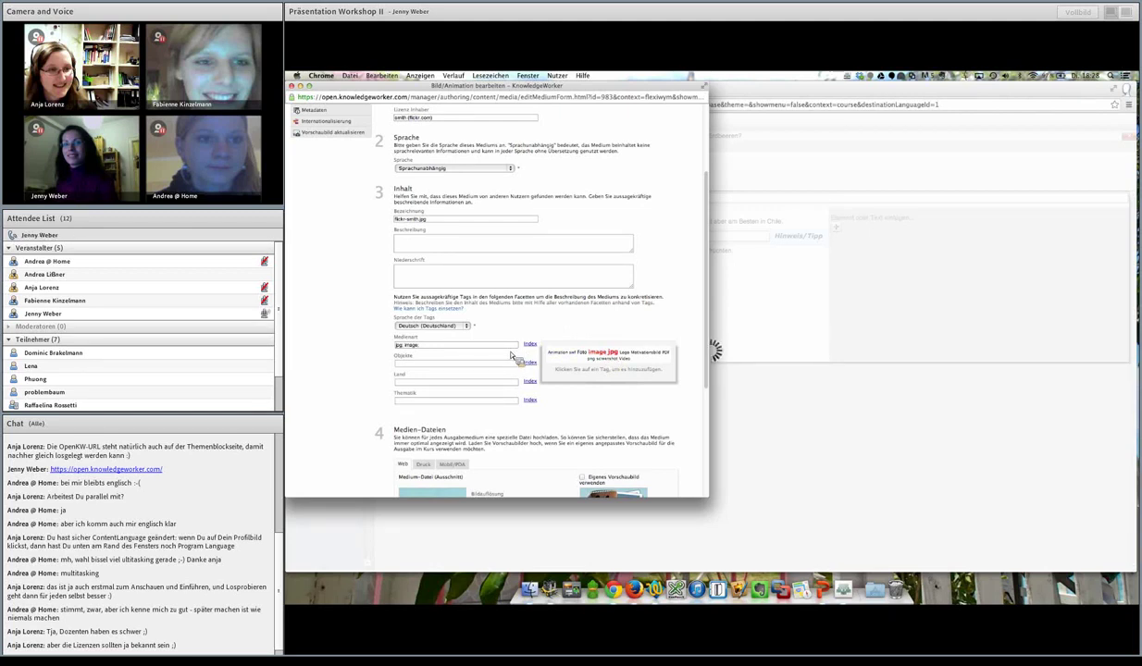
Step: Enter the tag "erdbeeren" in the image's Objekte facet
{"action": "left_click", "coordinate": [462, 363]}
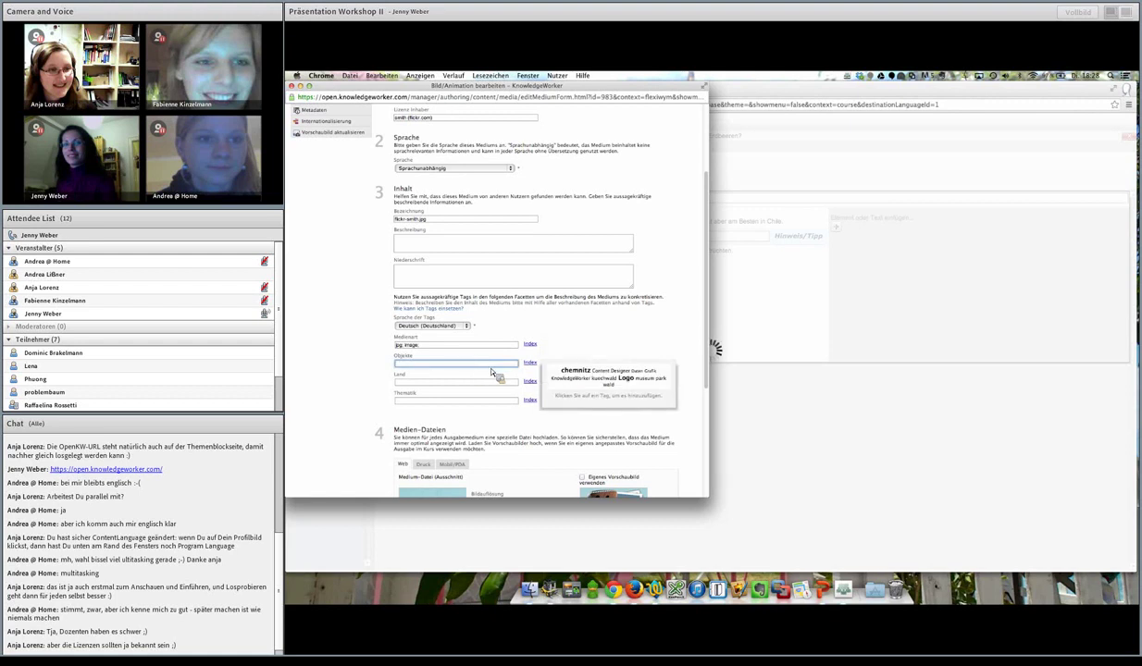
{"action": "type", "text": "architektu"}
{"action": "type", "text": "ren"}
Step: Enter the tags "demo, obstsorten" in the image's Thematik facet and bring the Medien-Dateien section into view
{"action": "left_click", "coordinate": [532, 403]}
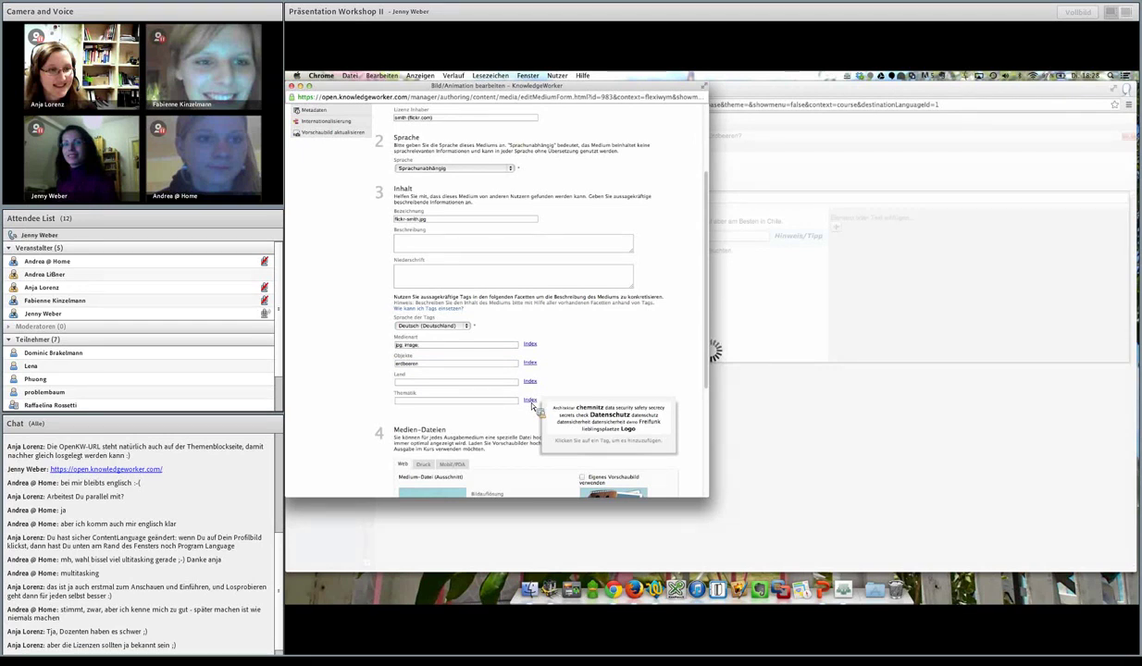
{"action": "left_click", "coordinate": [501, 405]}
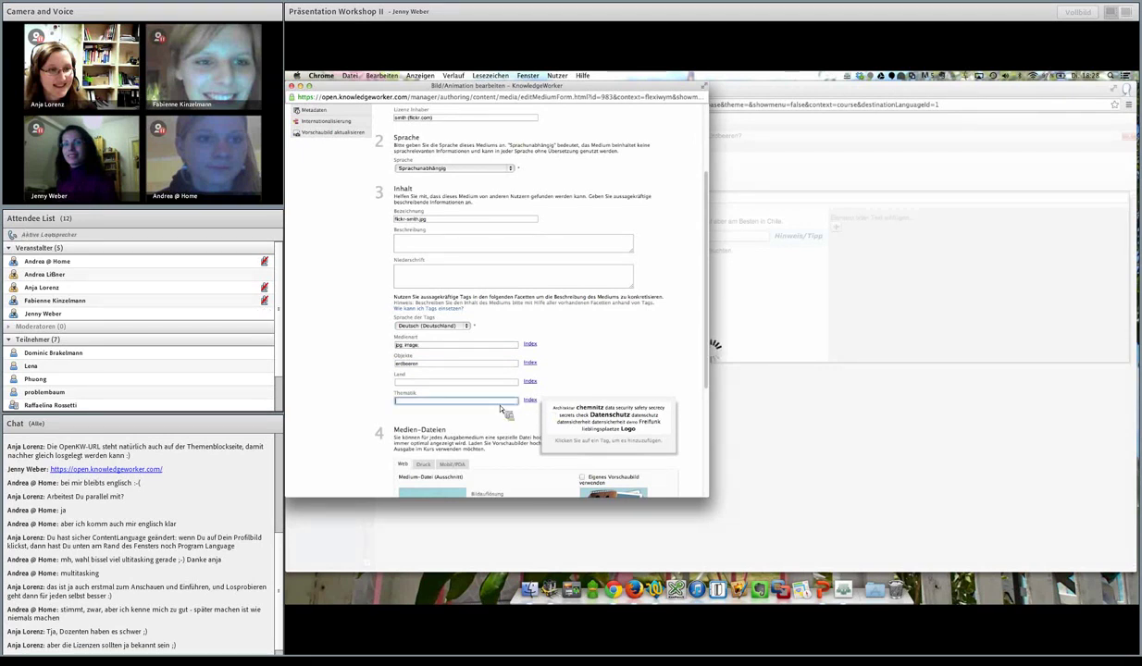
{"action": "type", "text": "divers"}
{"action": "type", "text": ", obs"}
{"action": "type", "text": "tu"}
{"action": "scroll", "coordinate": [500, 398], "scroll_direction": "down", "scroll_amount": 5}
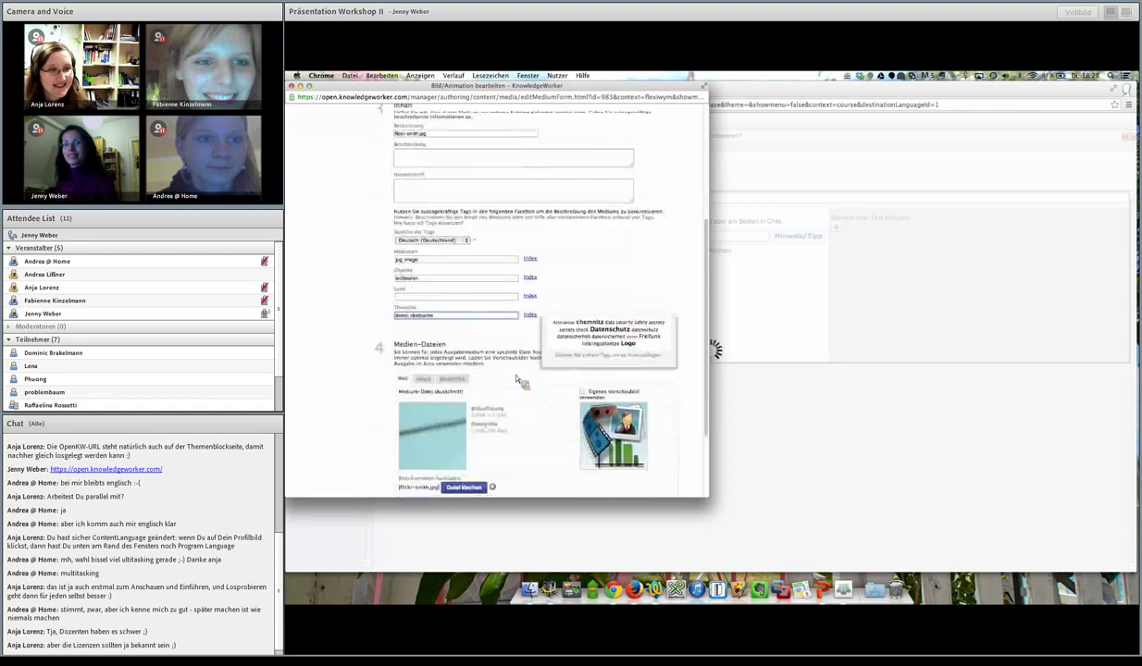
{"action": "scroll", "coordinate": [516, 379], "scroll_direction": "down", "scroll_amount": 1}
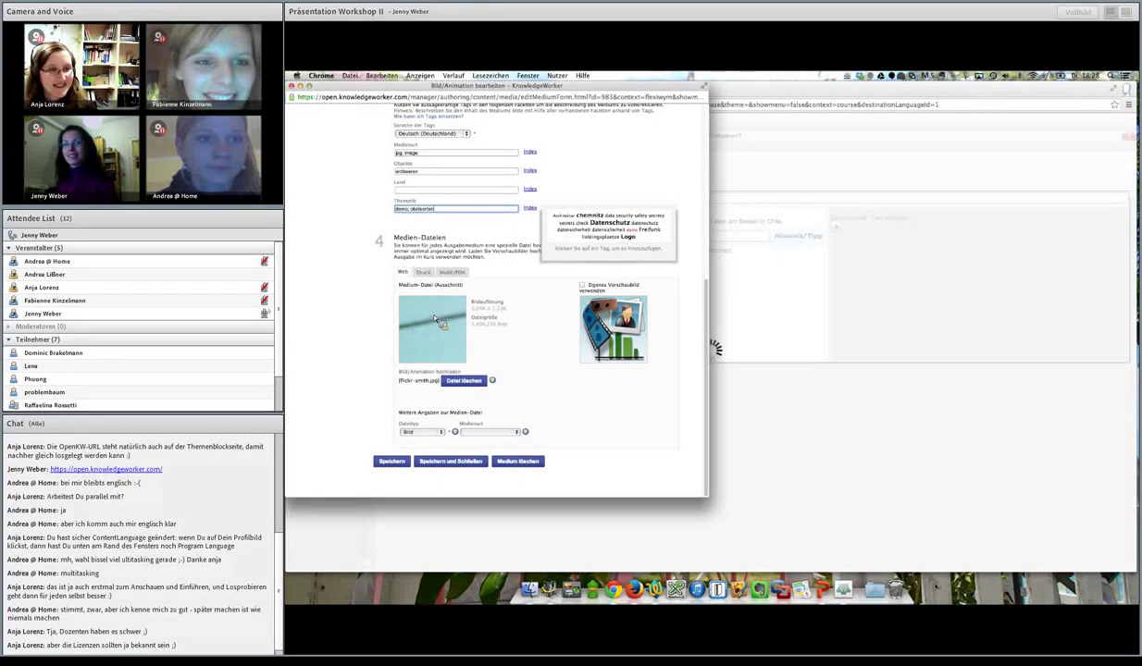
Step: Save the image's details, check the saved entries and close the media editing window with everything saved
{"action": "left_click", "coordinate": [521, 339]}
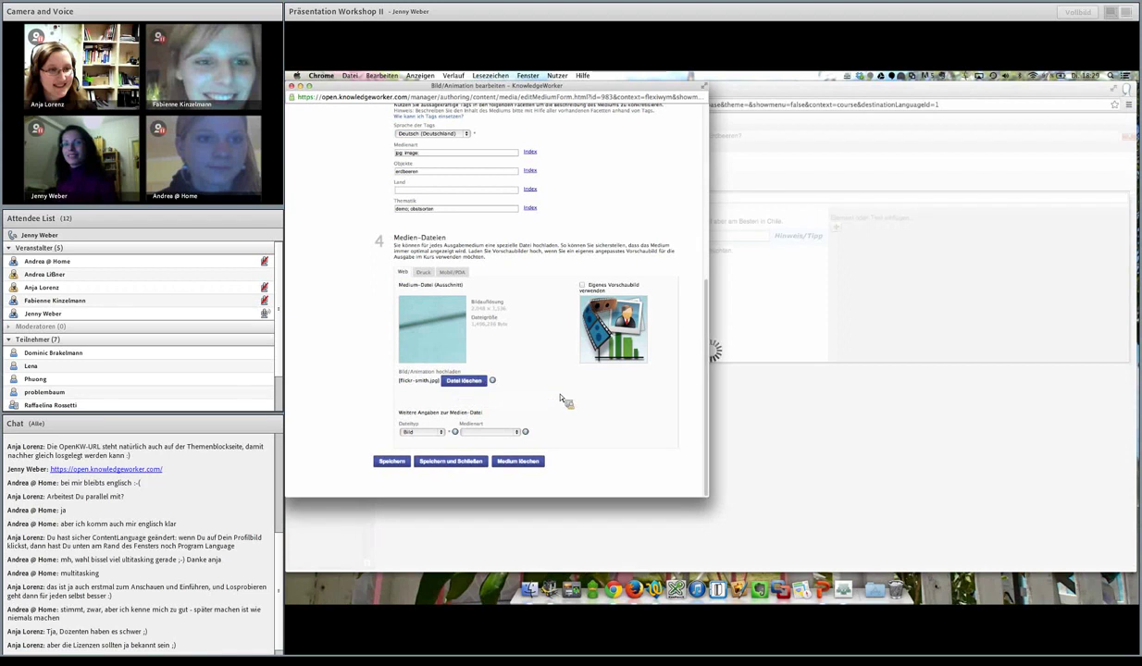
{"action": "left_click", "coordinate": [389, 461]}
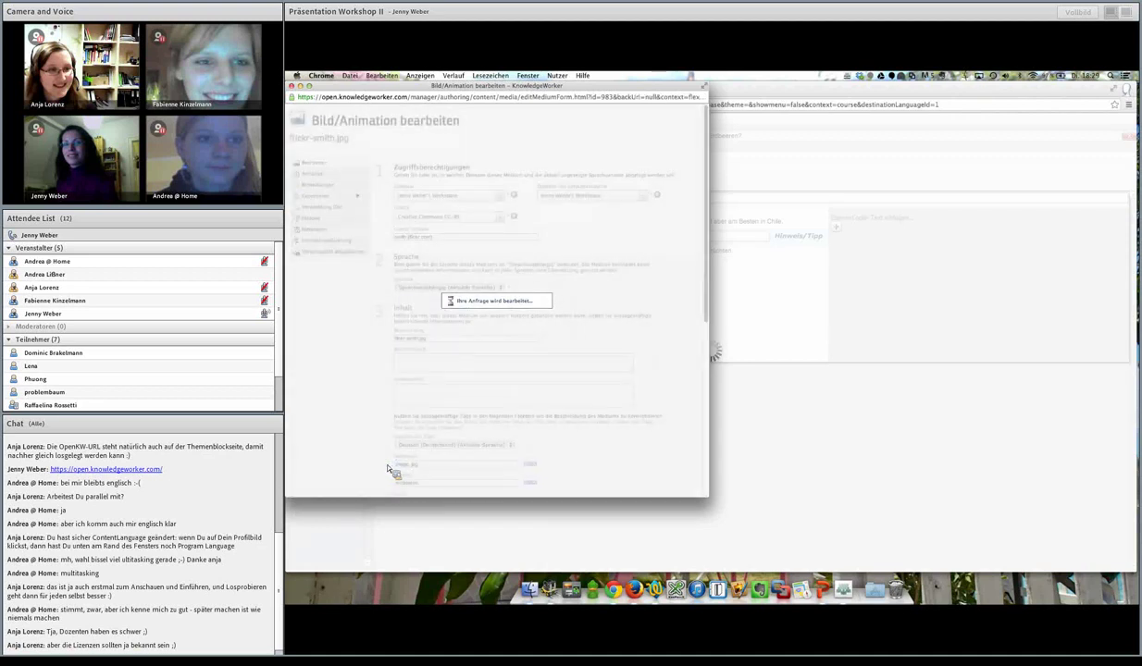
{"action": "scroll", "coordinate": [521, 412], "scroll_direction": "down", "scroll_amount": 10}
{"action": "scroll", "coordinate": [521, 413], "scroll_direction": "up", "scroll_amount": 10}
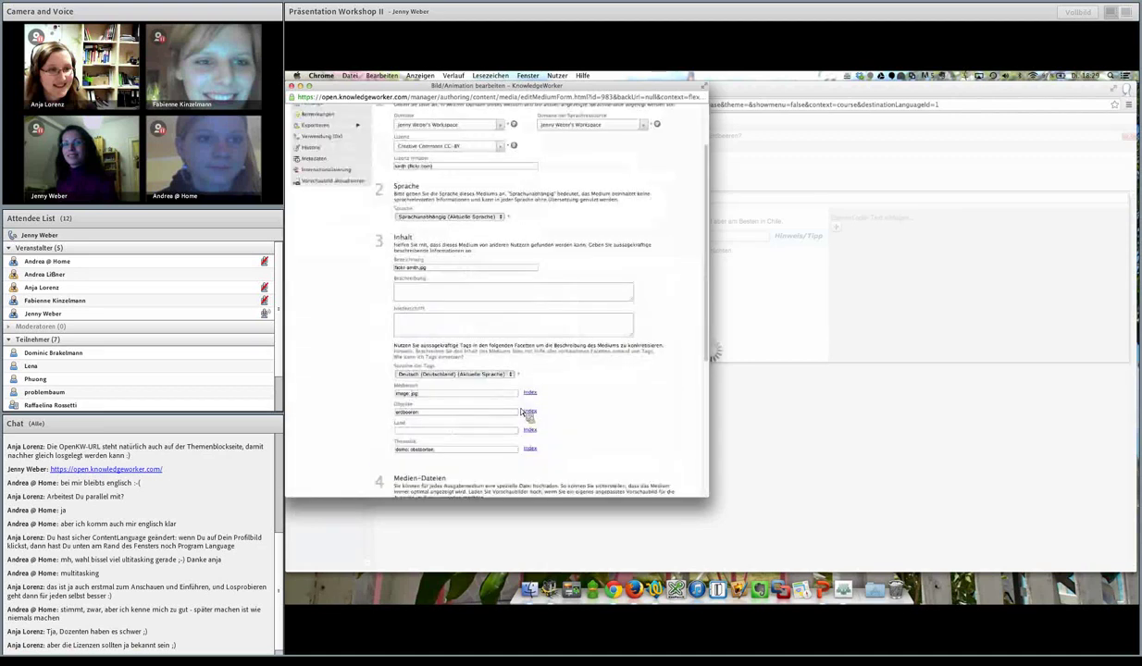
{"action": "scroll", "coordinate": [521, 413], "scroll_direction": "down", "scroll_amount": 10}
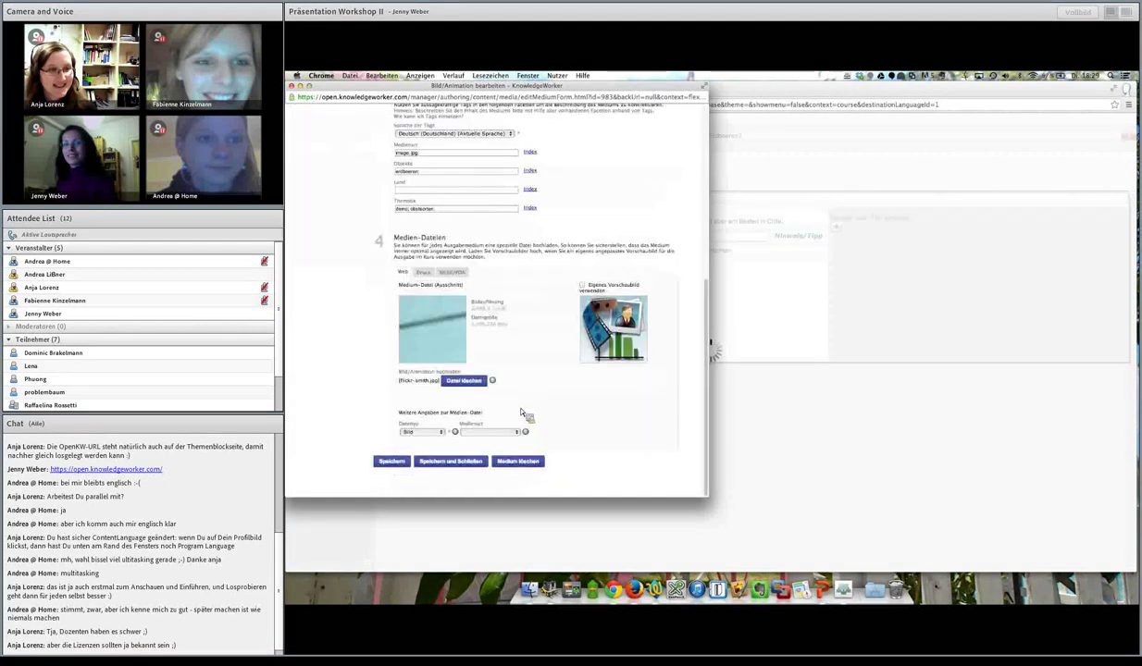
{"action": "left_click", "coordinate": [452, 463]}
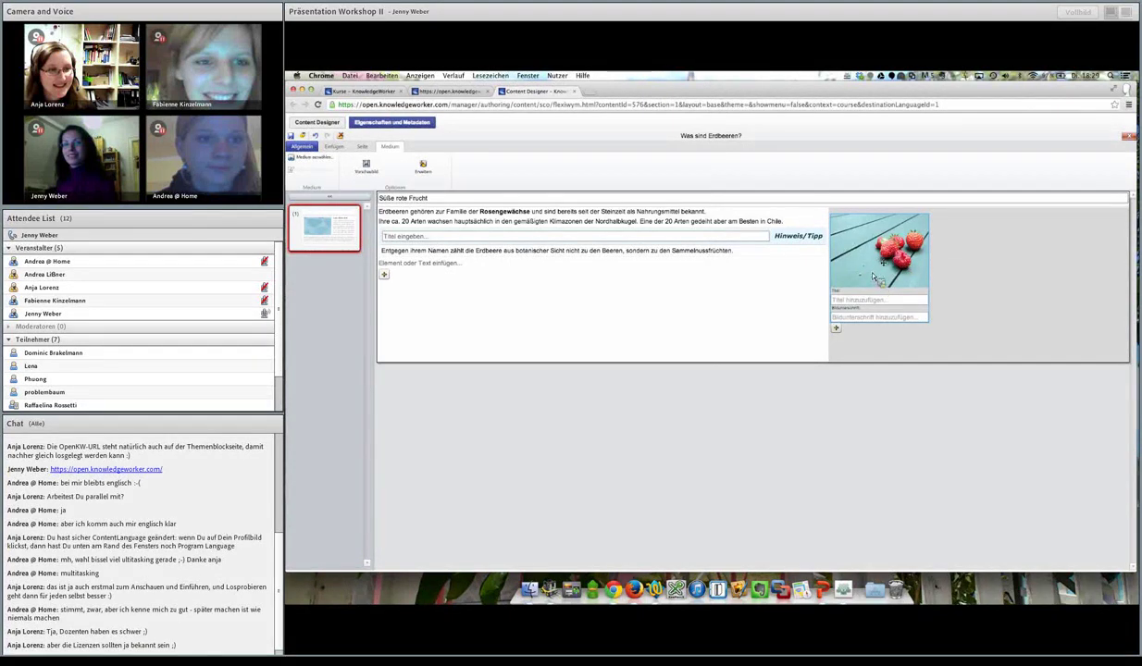
Step: Give the strawberry image the title "Erdbeeren" and save the page
{"action": "left_click", "coordinate": [855, 302]}
{"action": "type", "text": "Erdbeeren"}
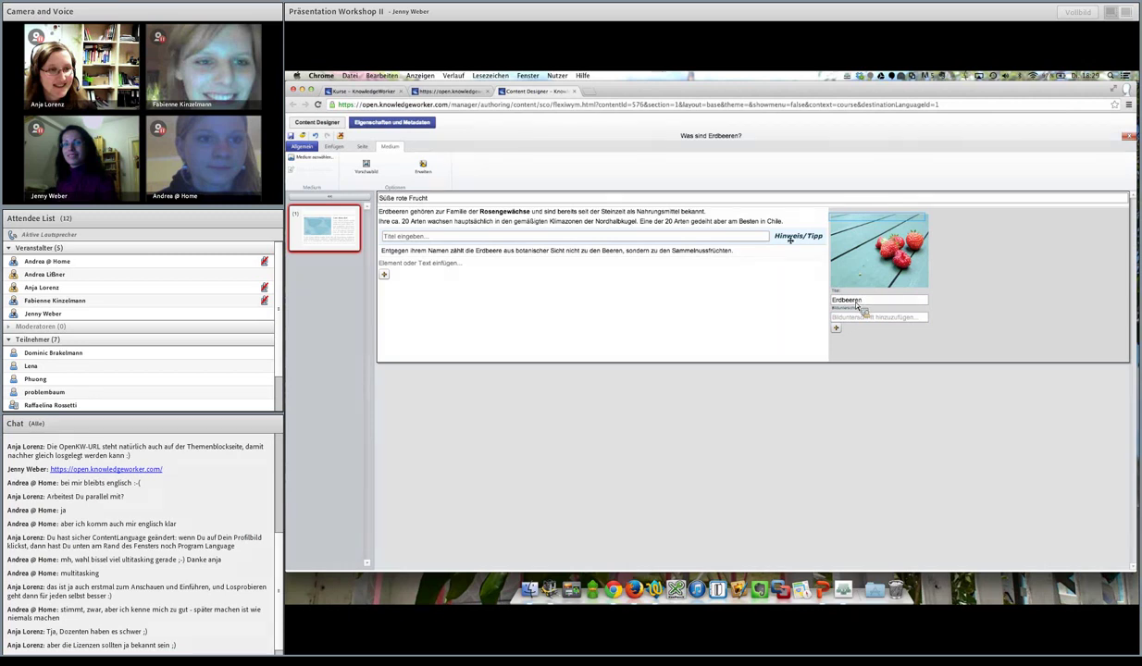
{"action": "left_click", "coordinate": [303, 146]}
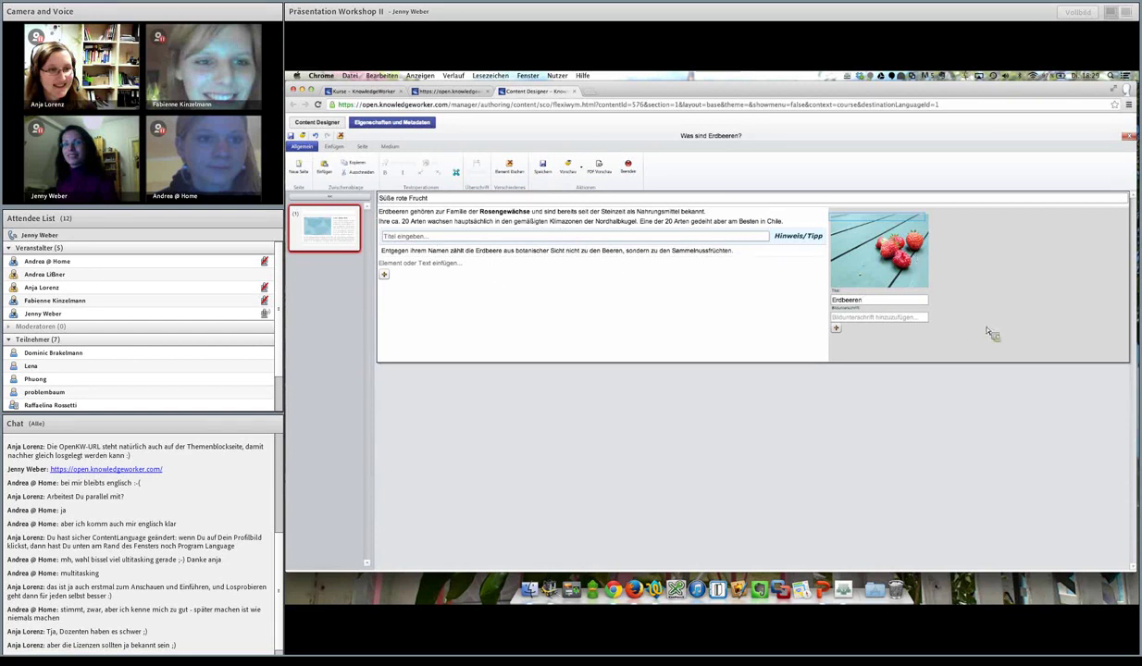
{"action": "left_click", "coordinate": [555, 166]}
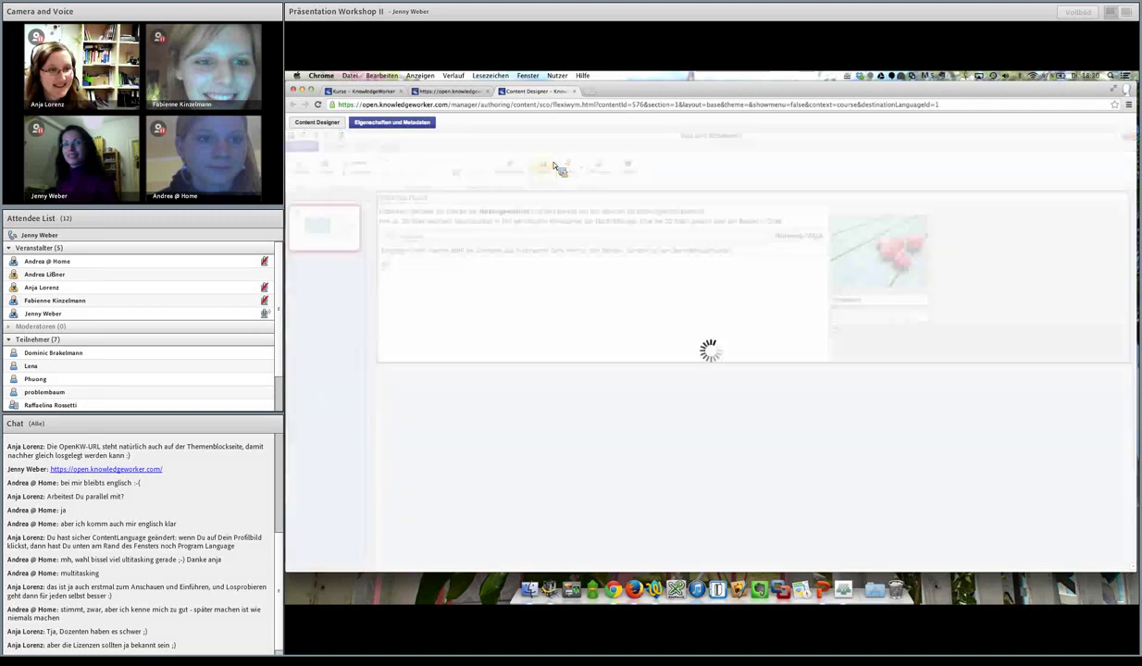
Step: Reload the course preview and examine how the page text, tip box and titled image are displayed
{"action": "left_click", "coordinate": [467, 93]}
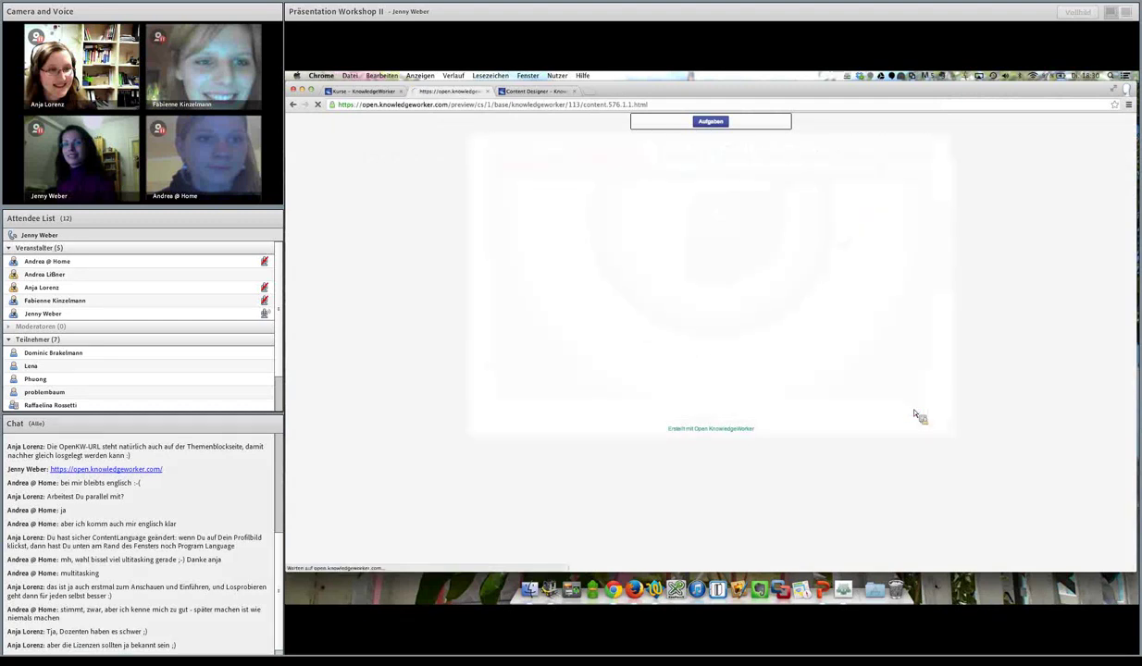
{"action": "left_click", "coordinate": [869, 408]}
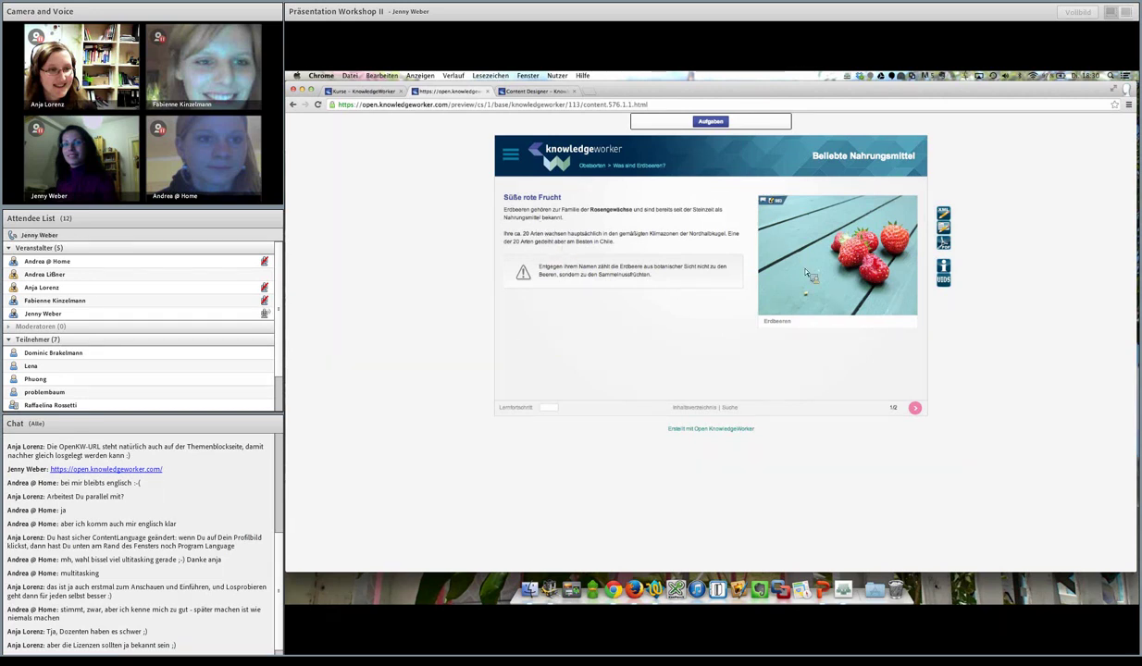
{"action": "mouse_move", "coordinate": [809, 278]}
Step: Return to the Content Designer and change the box type from Hinweis/Tipp to "Zusätzliche Informationen"
{"action": "left_click", "coordinate": [543, 93]}
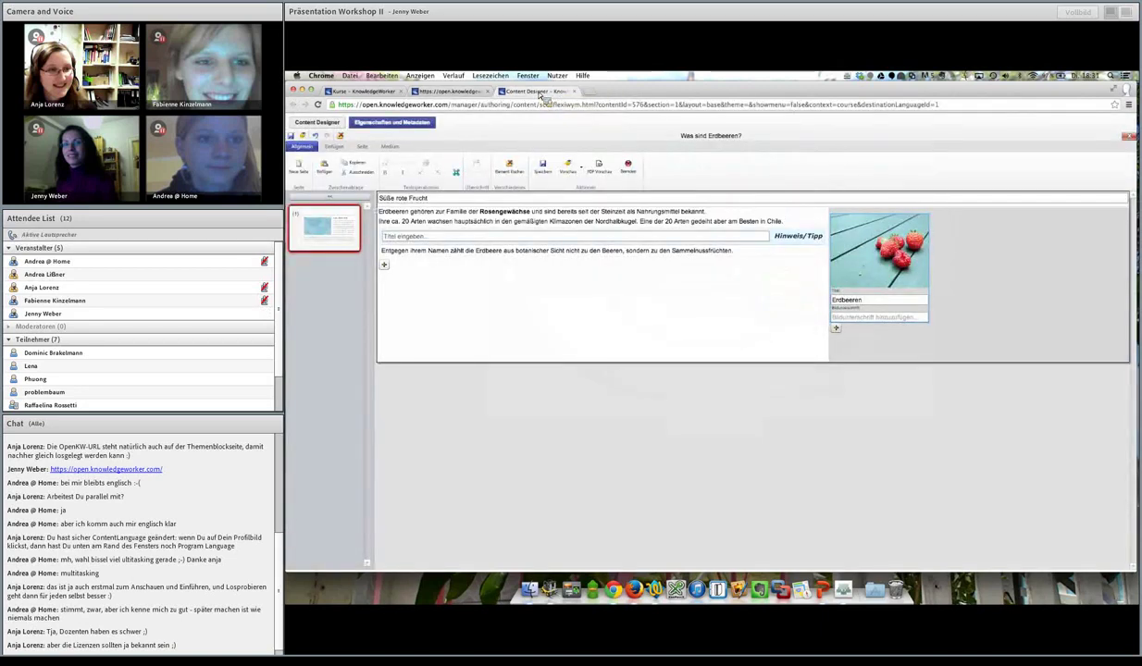
{"action": "left_click", "coordinate": [786, 251]}
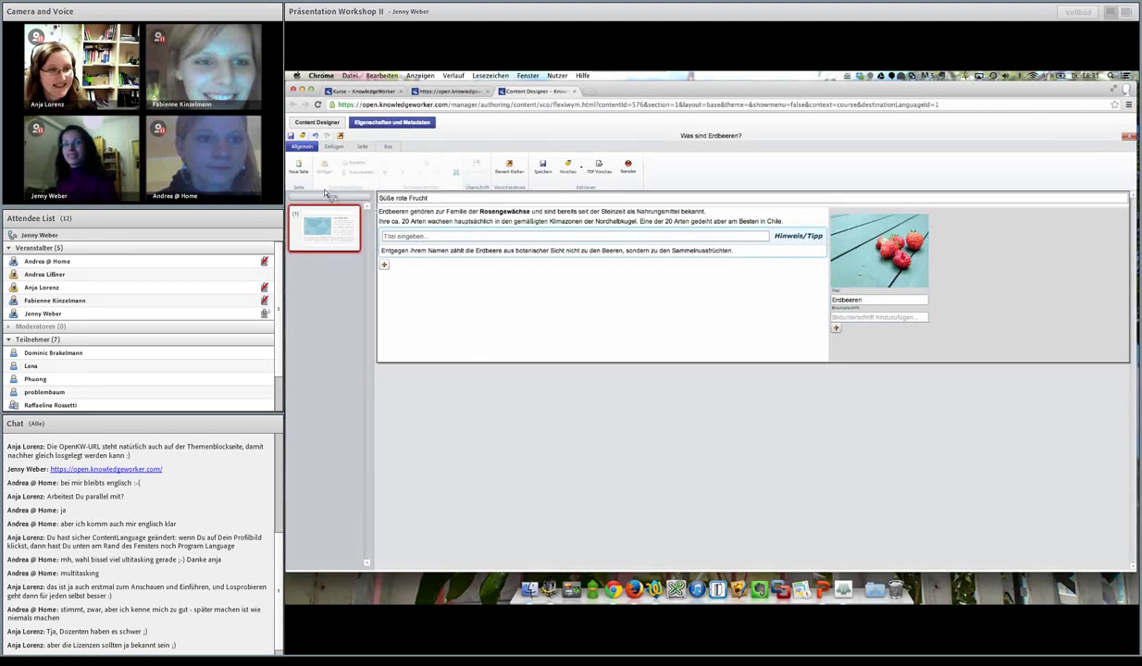
{"action": "left_click", "coordinate": [389, 149]}
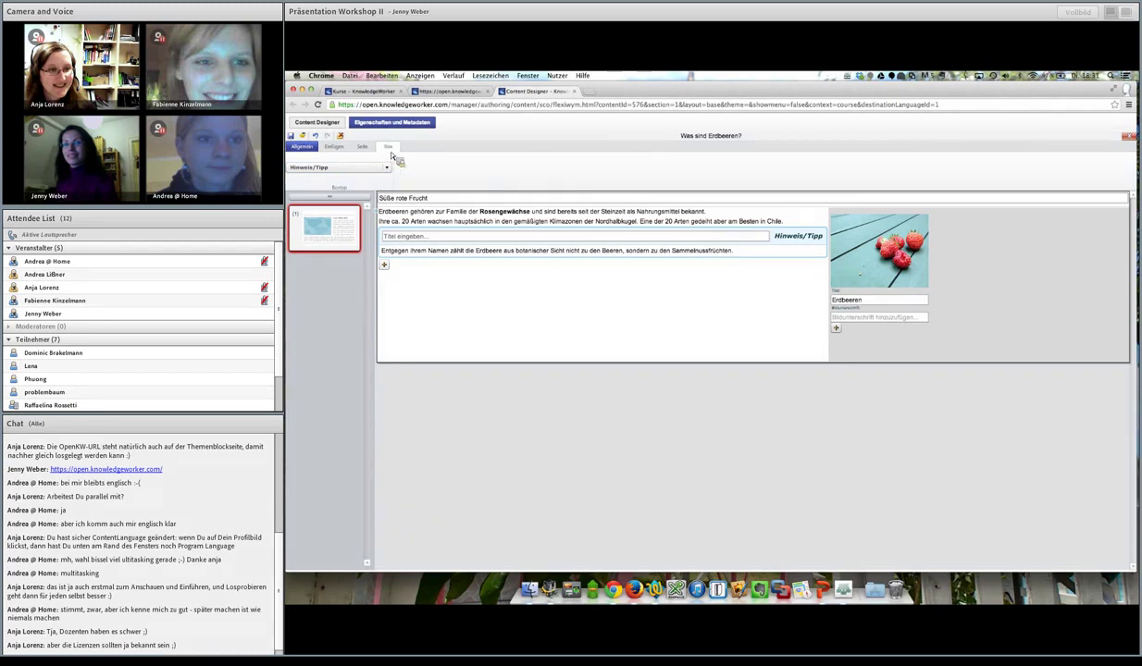
{"action": "left_click", "coordinate": [387, 168]}
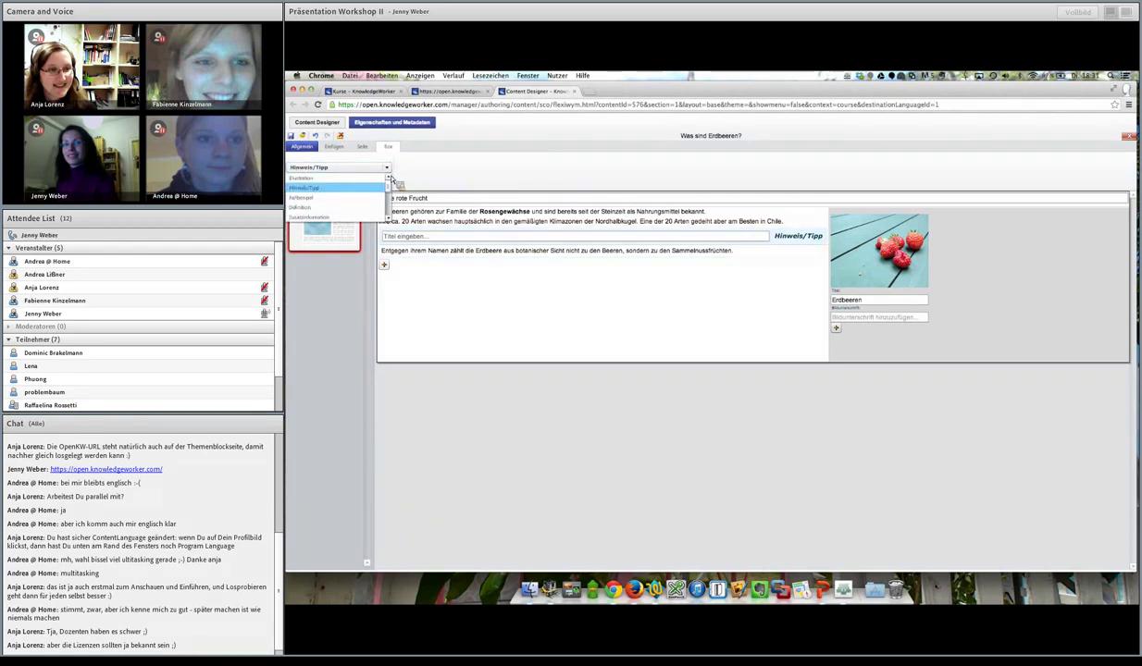
{"action": "scroll", "coordinate": [398, 200], "scroll_direction": "down", "scroll_amount": 1}
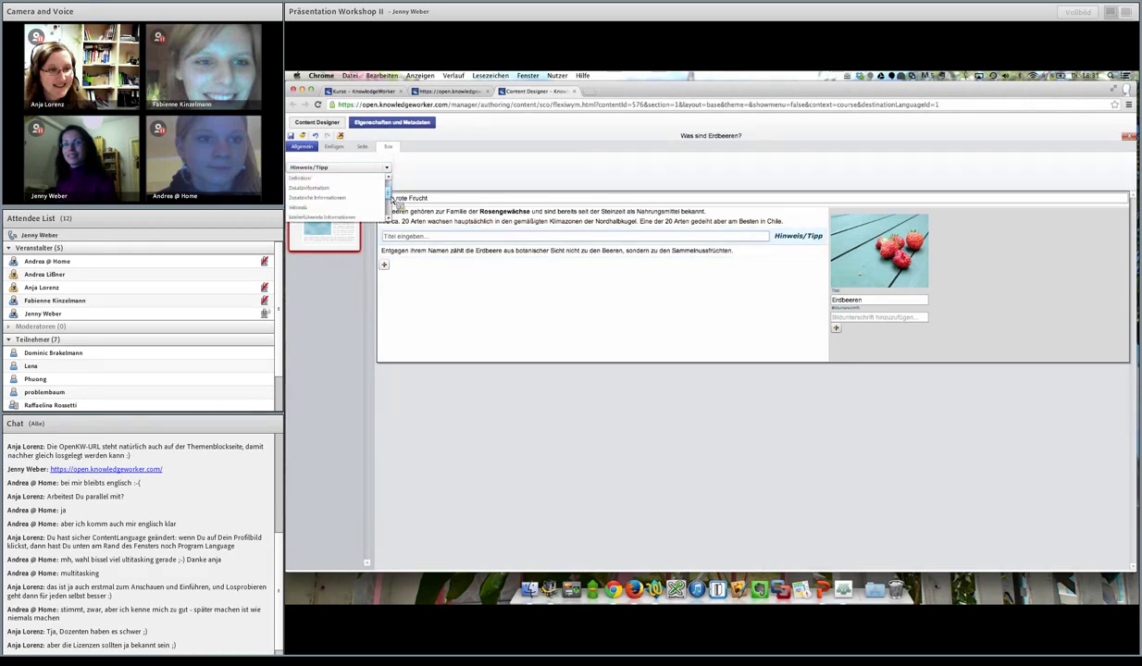
{"action": "left_click", "coordinate": [335, 201]}
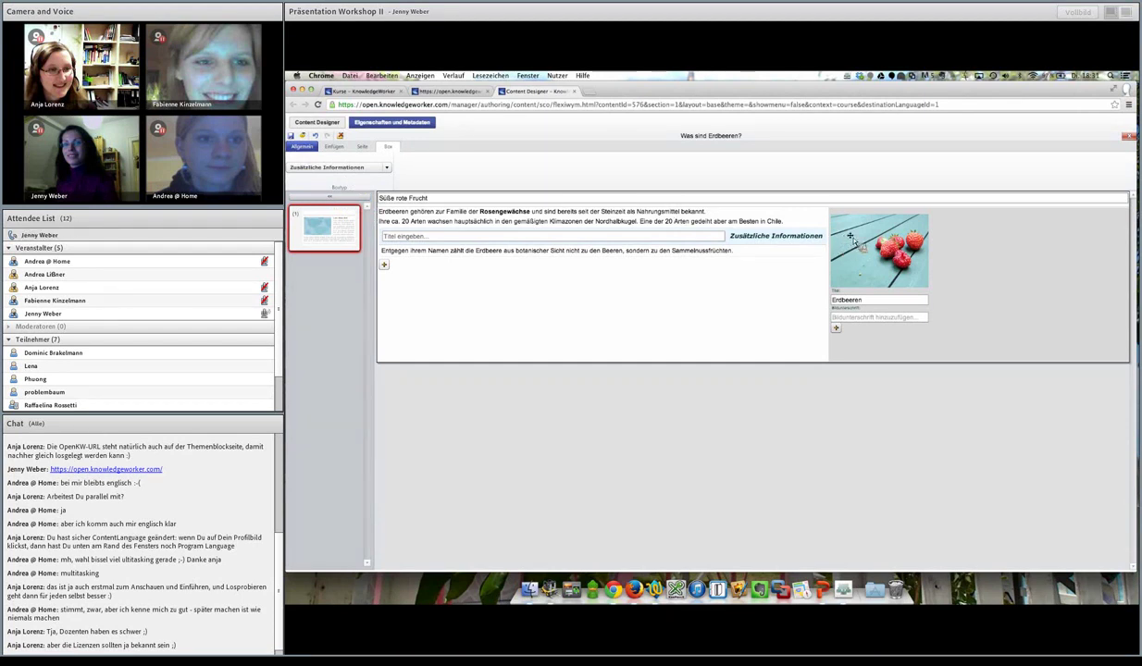
Step: Set the page layout to "Verhältnis Text:Medium 2:3" and save the page
{"action": "left_click", "coordinate": [363, 149]}
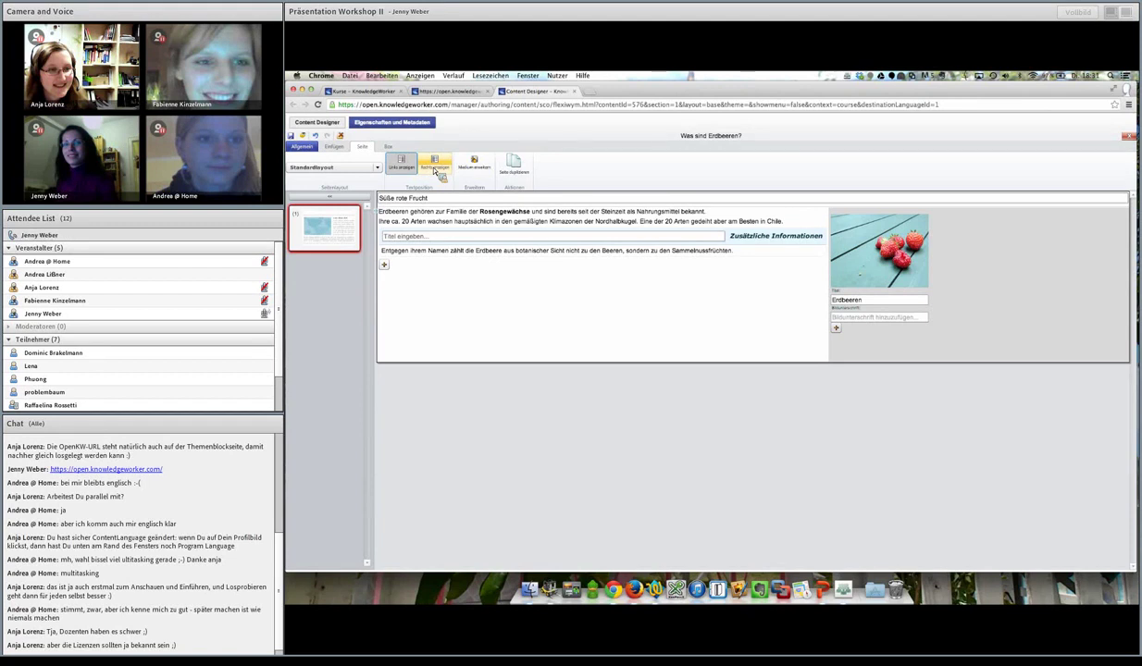
{"action": "left_click", "coordinate": [378, 169]}
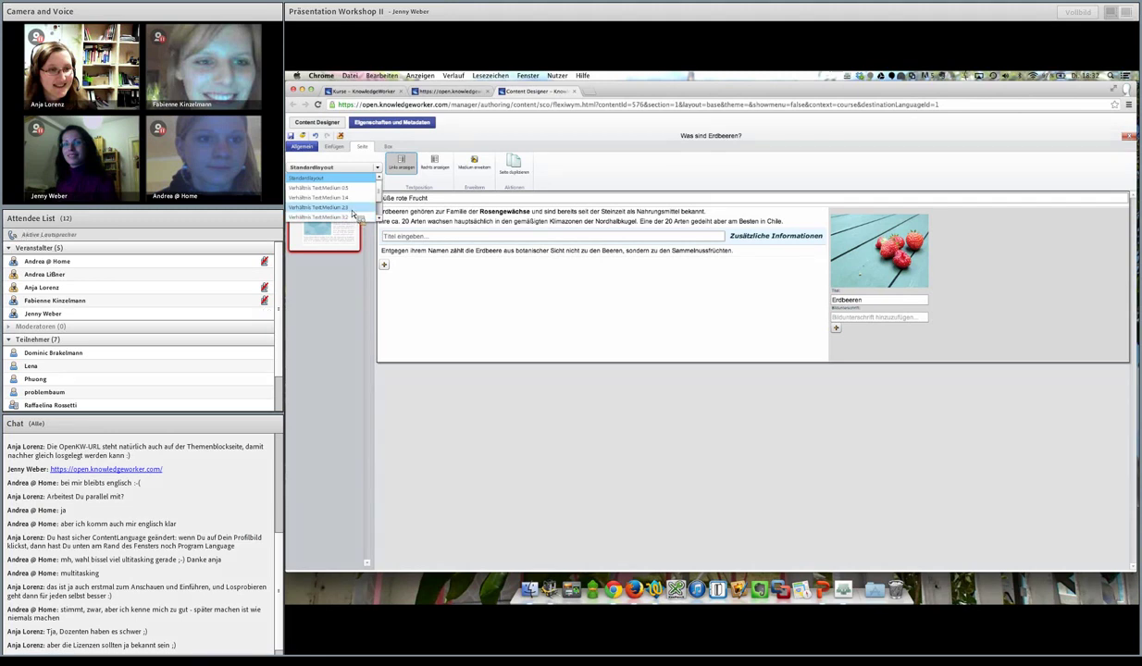
{"action": "left_click", "coordinate": [353, 210]}
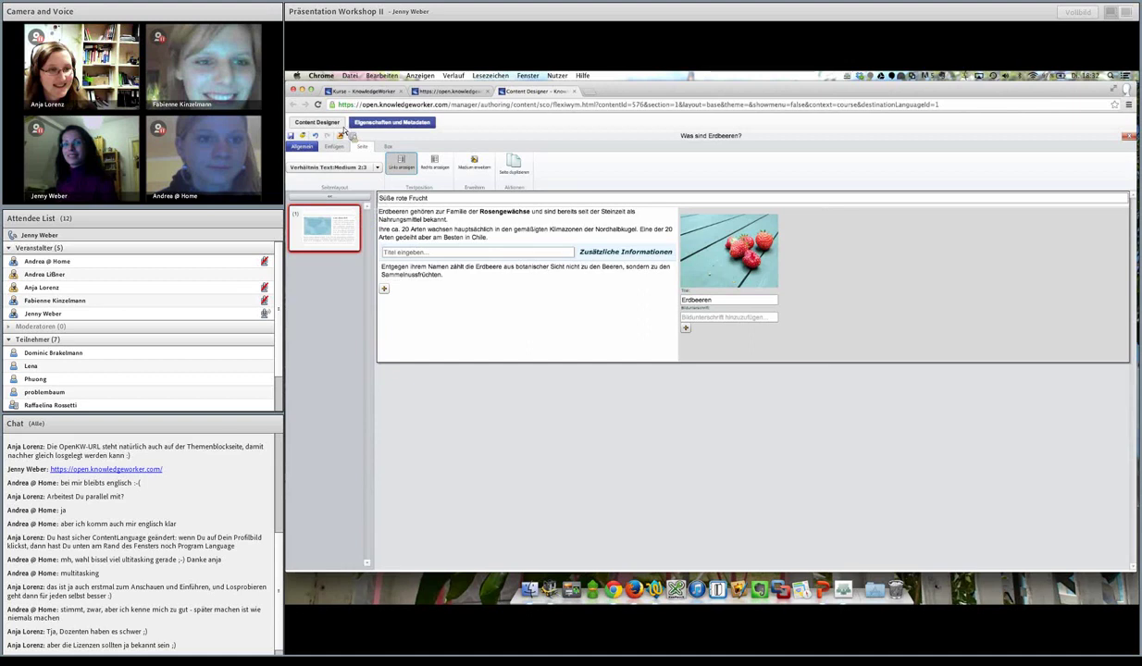
{"action": "left_click", "coordinate": [311, 148]}
{"action": "left_click", "coordinate": [544, 168]}
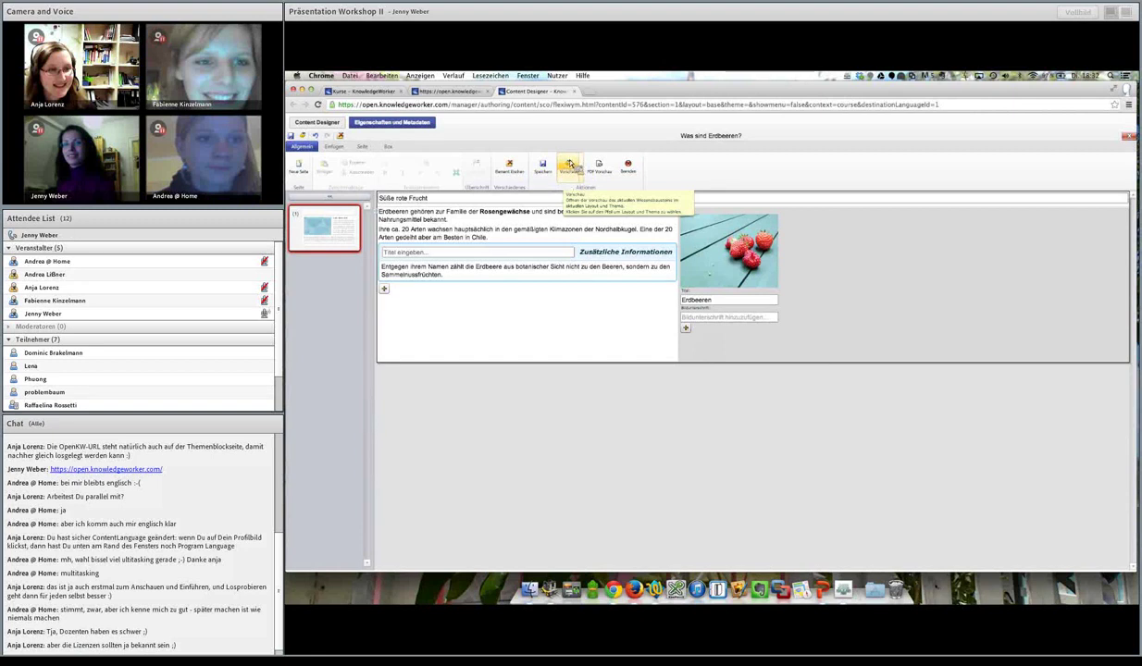
Step: Preview the page in the knowledgeworker theme, expand and close the additional information box, and close the preview
{"action": "left_click", "coordinate": [580, 170]}
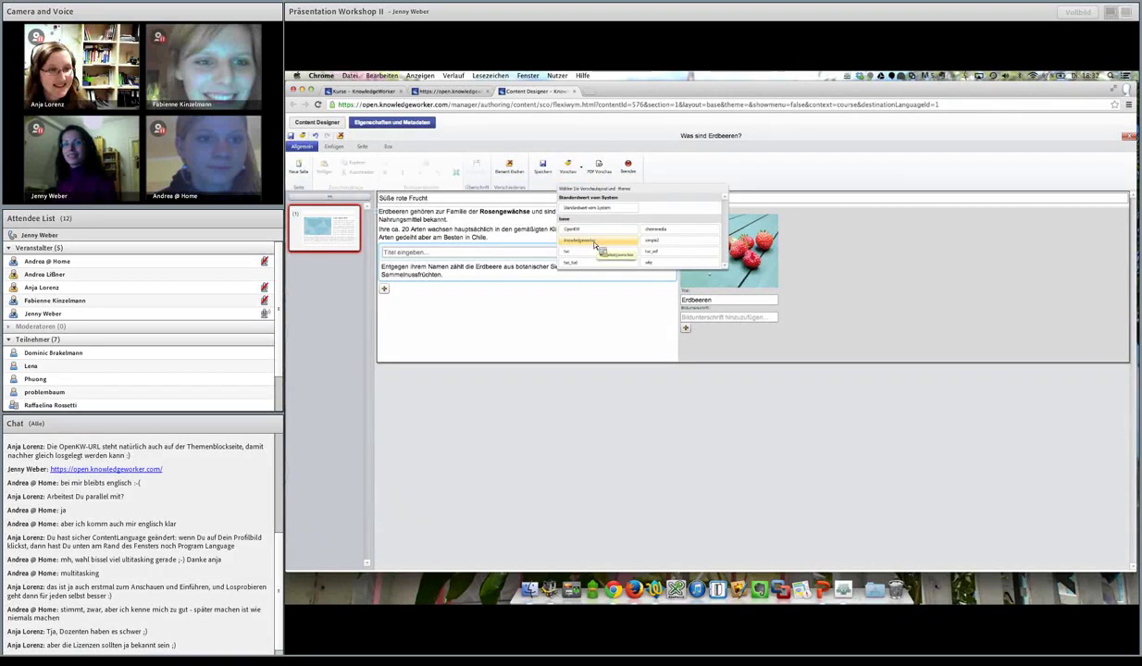
{"action": "left_click", "coordinate": [594, 243]}
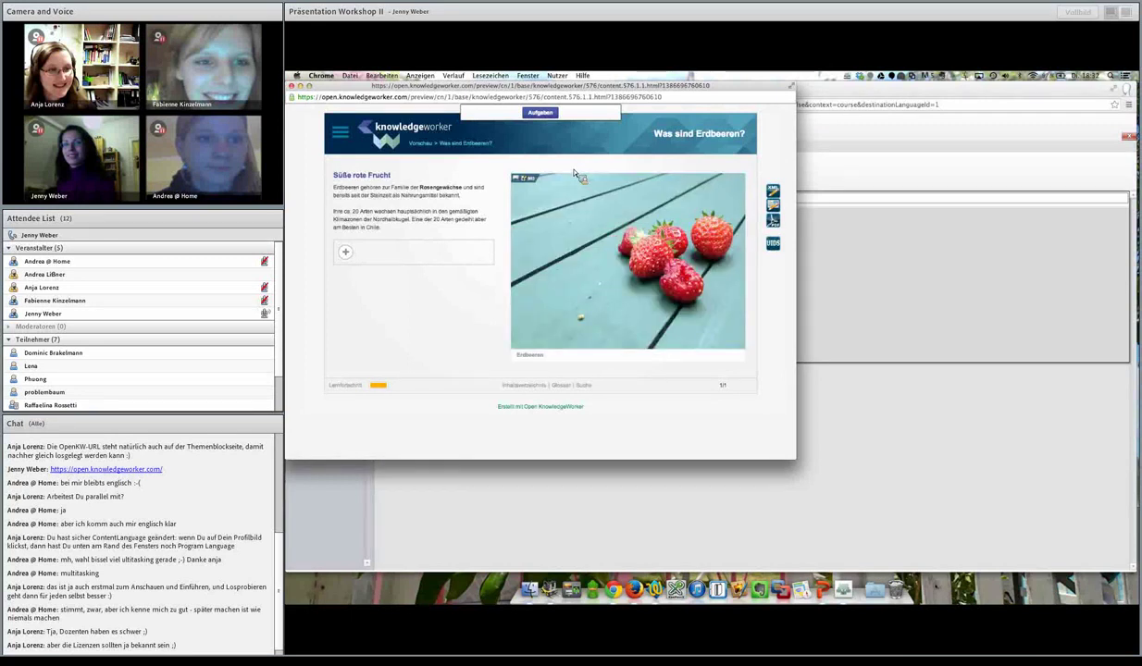
{"action": "left_click", "coordinate": [369, 260]}
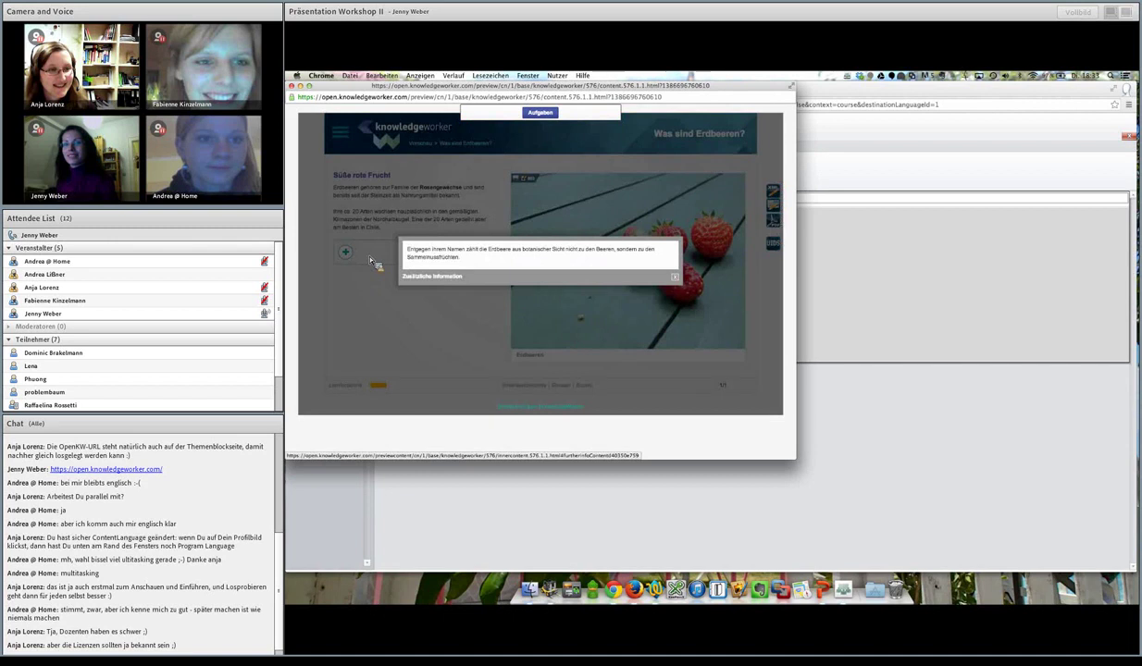
{"action": "left_click", "coordinate": [674, 278]}
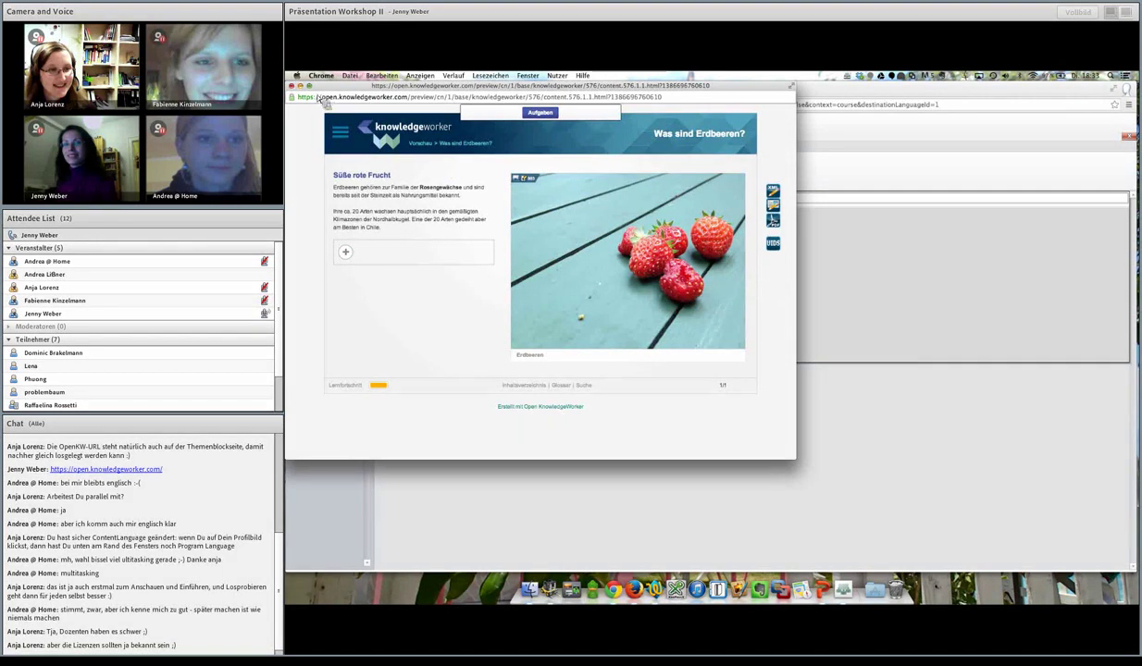
{"action": "left_click", "coordinate": [293, 85]}
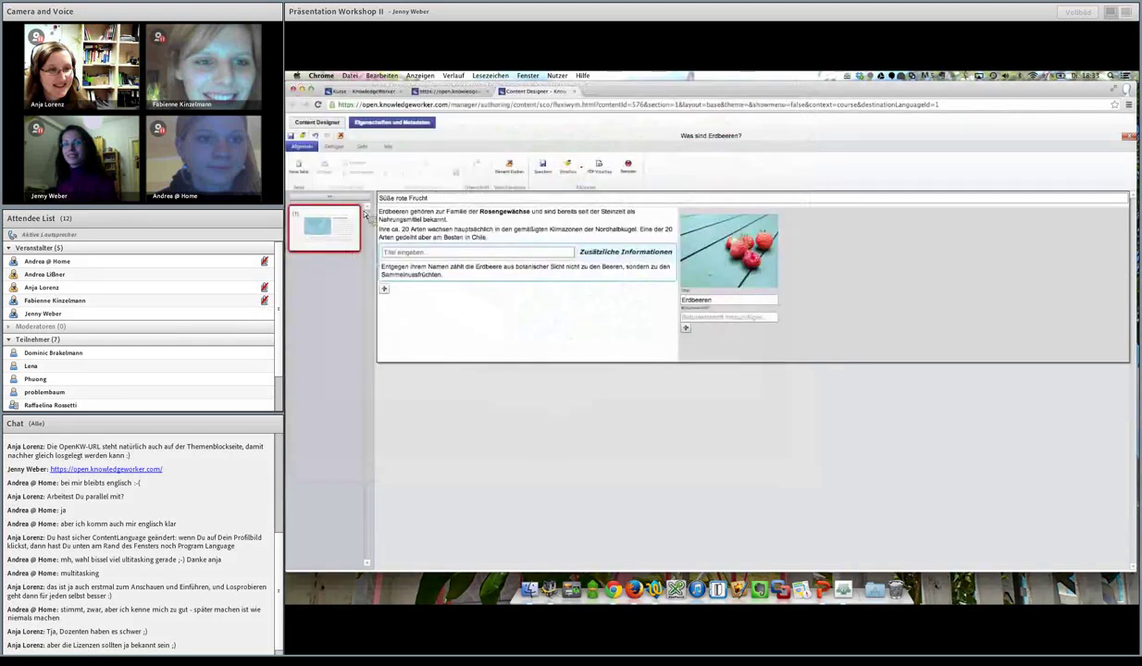
Step: Title the additional information box "Zu welcher Gattung gehören Erdbeeren?", save the page and exit the Content Designer
{"action": "left_click", "coordinate": [420, 255]}
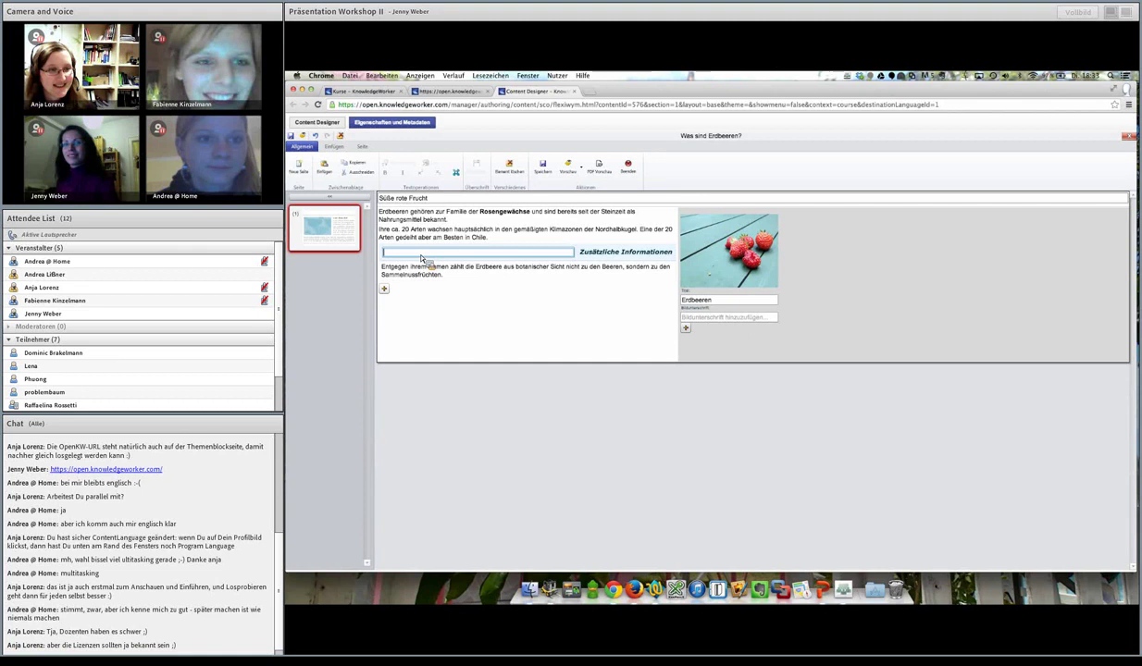
{"action": "type", "text": "Zu wei"}
{"action": "type", "text": "cher Gattung gehören"}
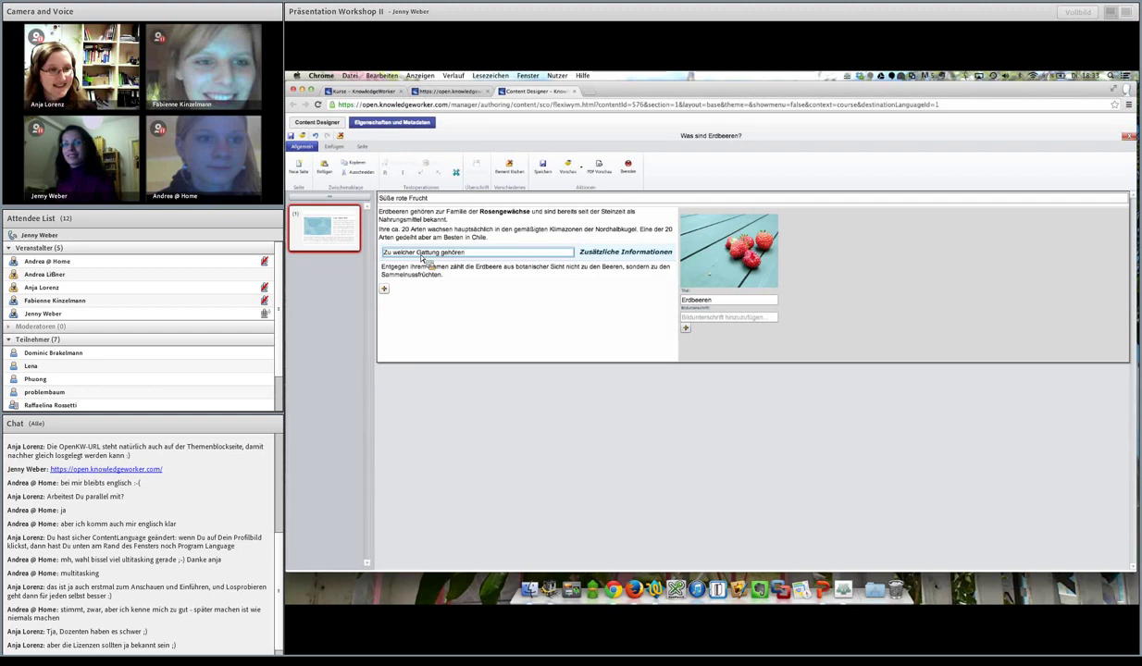
{"action": "type", "text": " Erdbeeren?"}
{"action": "left_click", "coordinate": [547, 173]}
{"action": "left_click", "coordinate": [629, 167]}
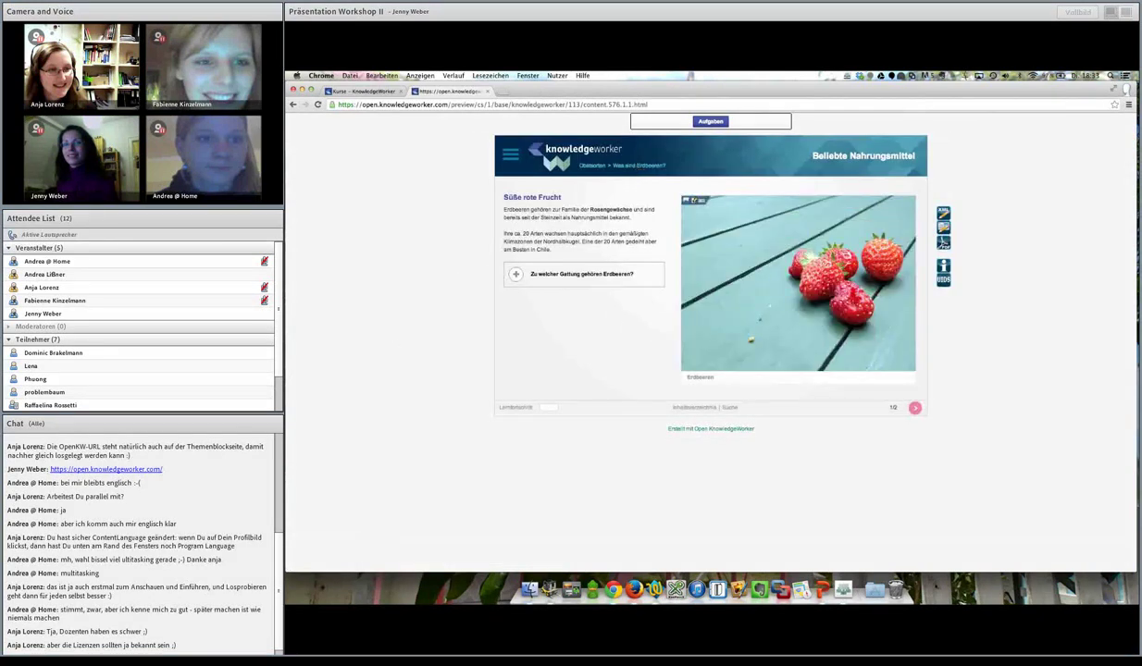
Step: In the course preview, open and close the information box, view the Inhaltsverzeichnis and return to "Süße rote Frucht"
{"action": "left_click", "coordinate": [575, 274]}
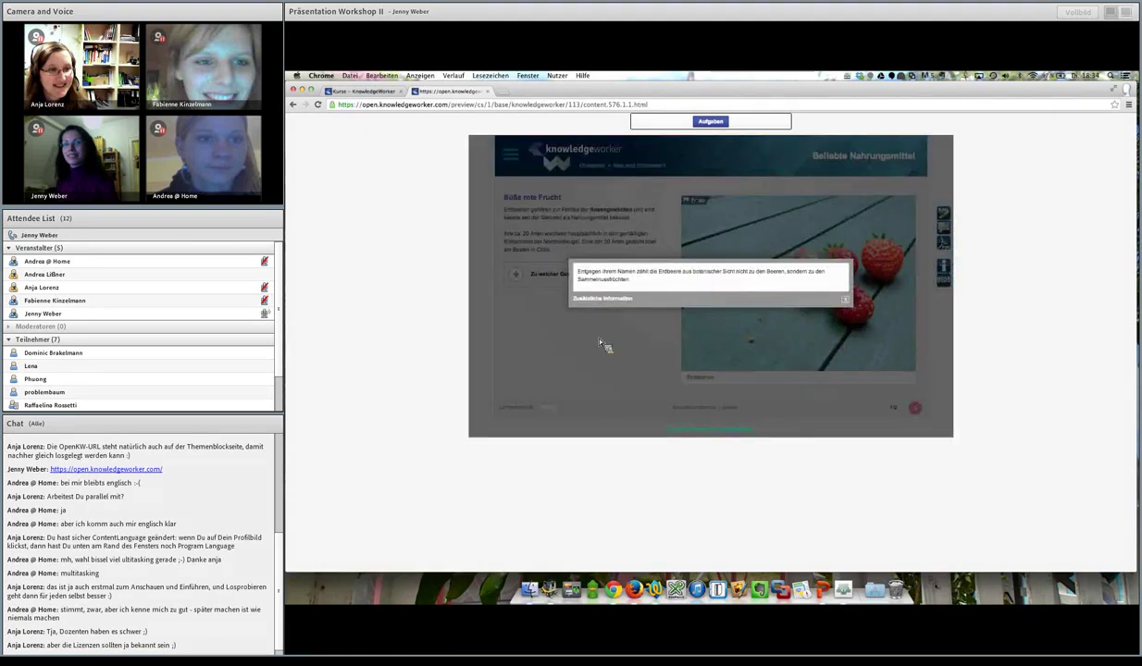
{"action": "left_click", "coordinate": [844, 300]}
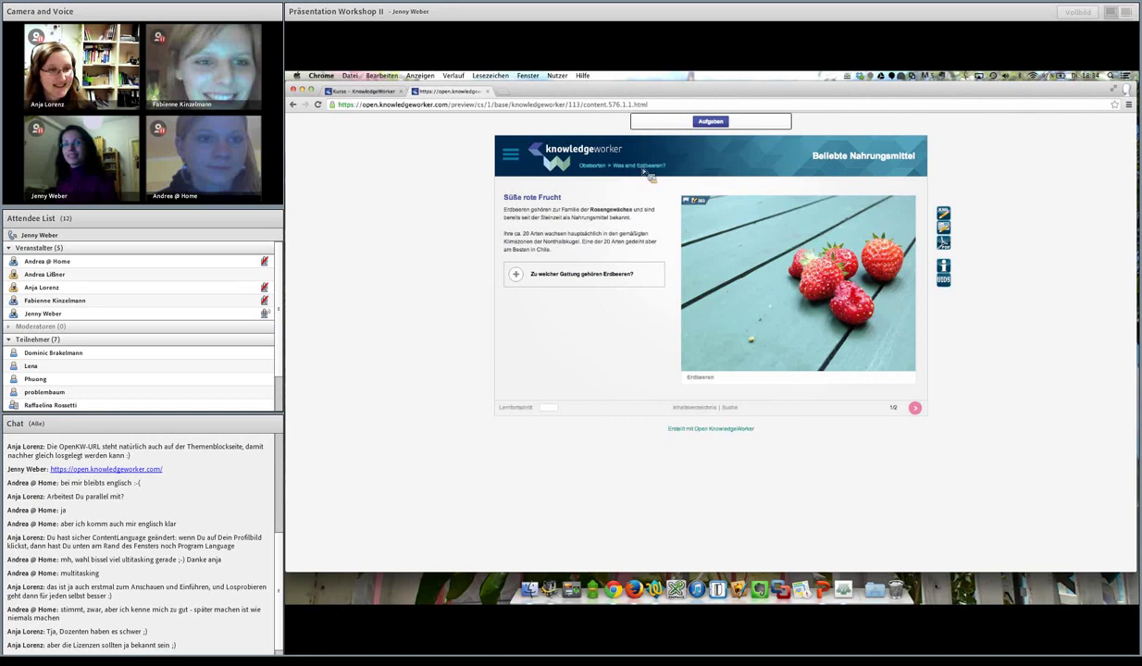
{"action": "left_click", "coordinate": [695, 408]}
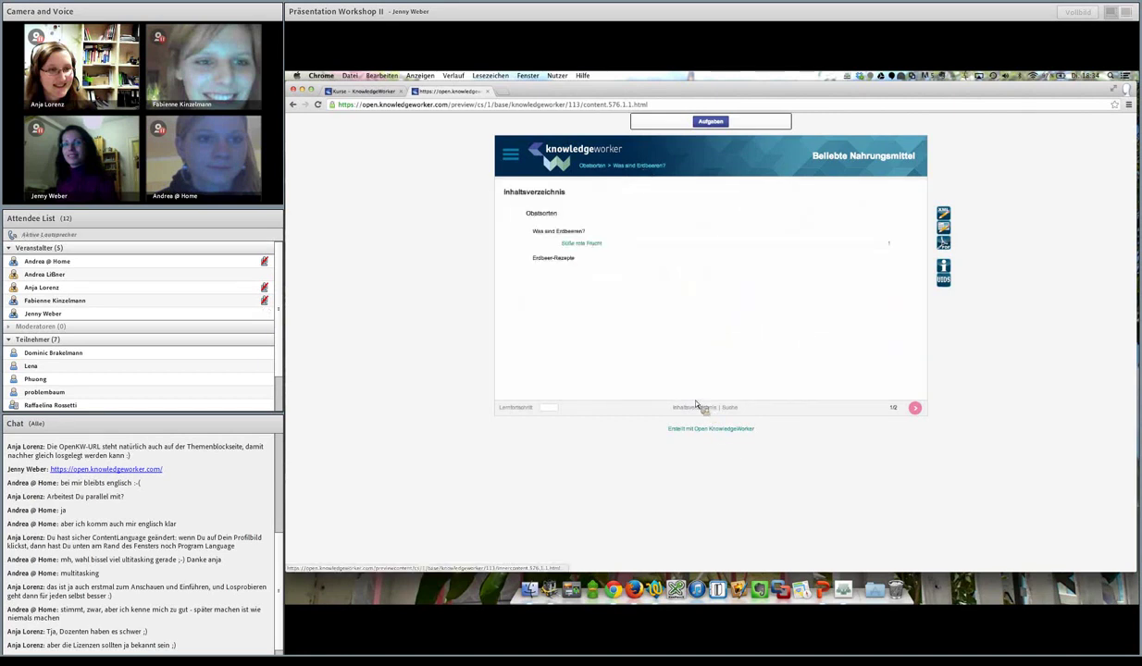
{"action": "left_click", "coordinate": [581, 241]}
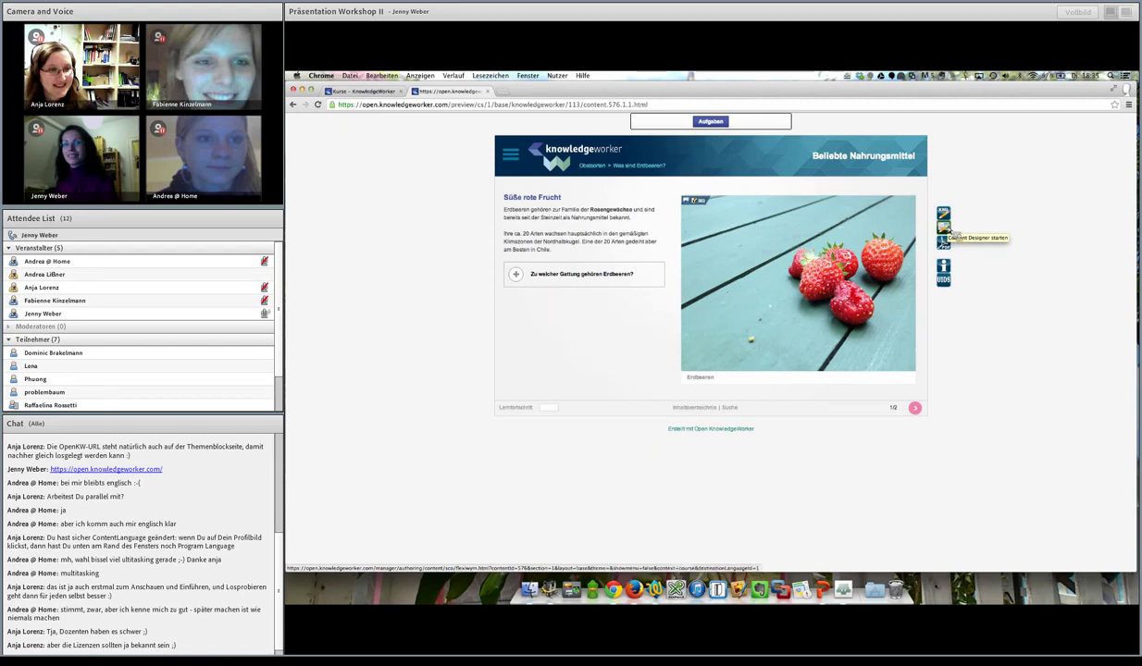
Step: Open the strawberry content for editing and add a new page using "Headline Template, wechselt Inhaltsbereich"
{"action": "left_click", "coordinate": [946, 231]}
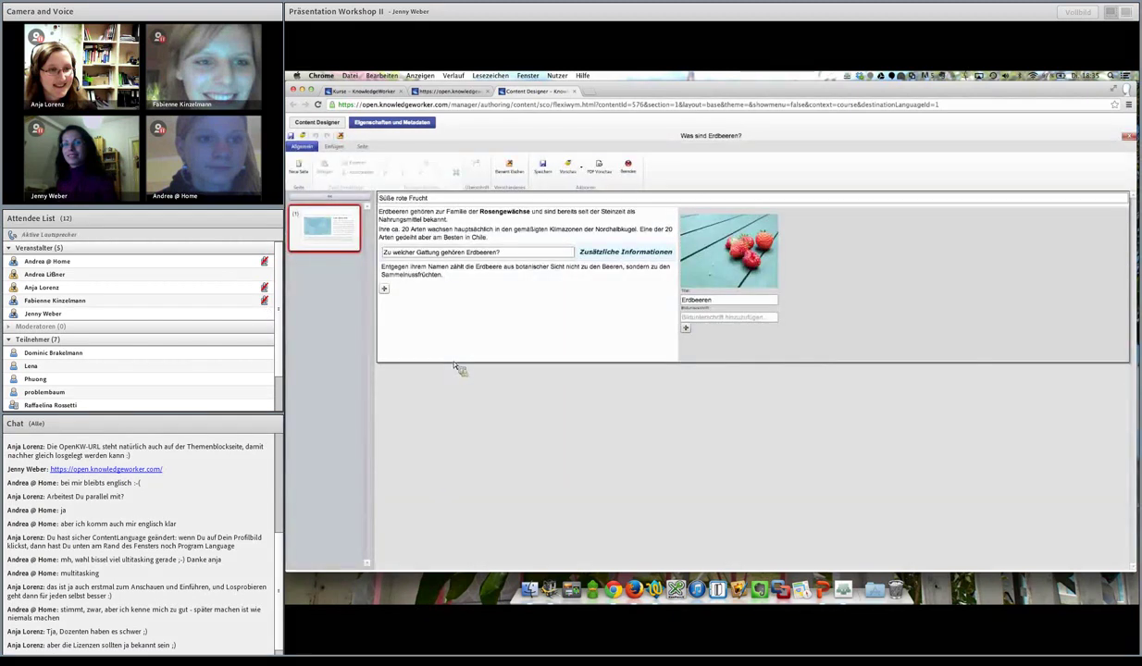
{"action": "left_click", "coordinate": [352, 239]}
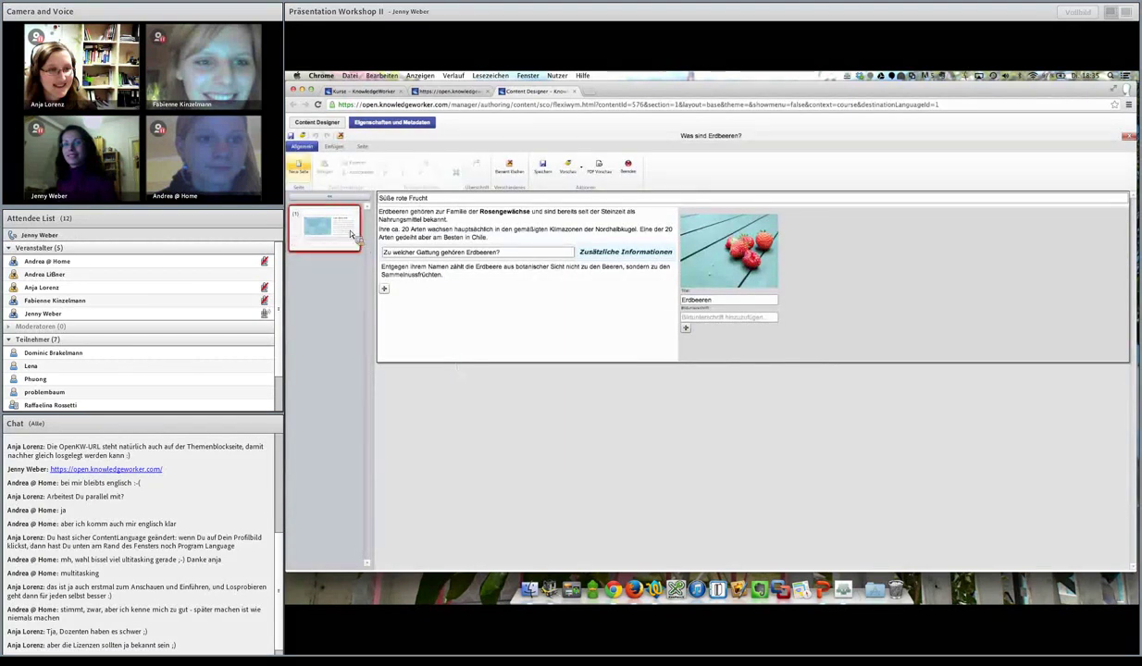
{"action": "left_click", "coordinate": [299, 171]}
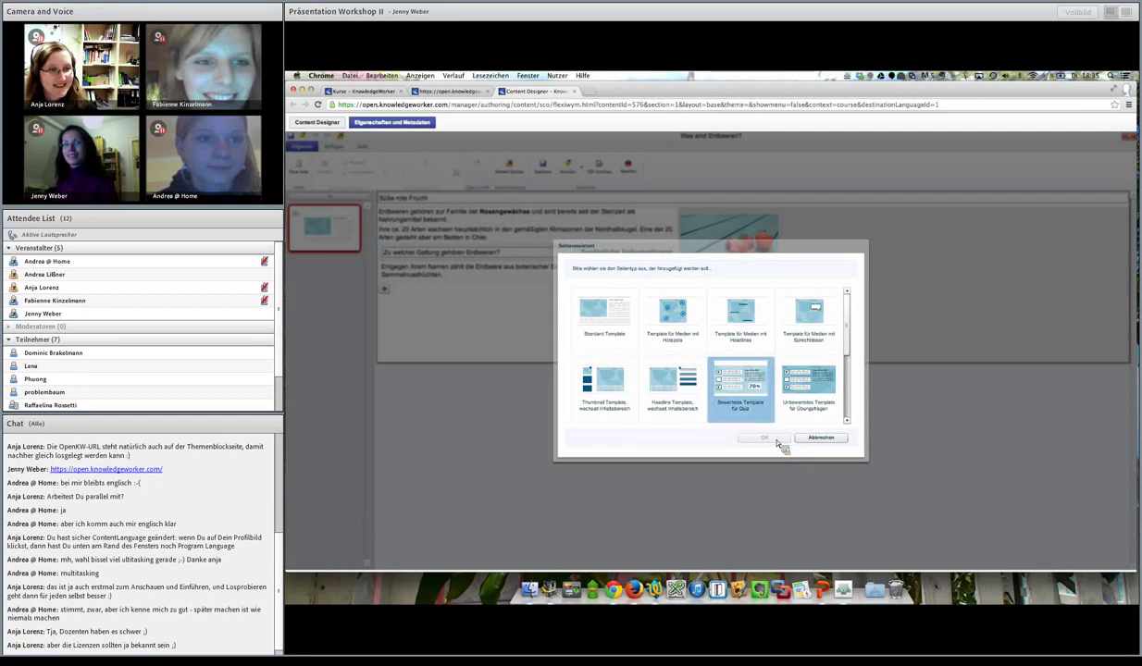
{"action": "left_click", "coordinate": [679, 400]}
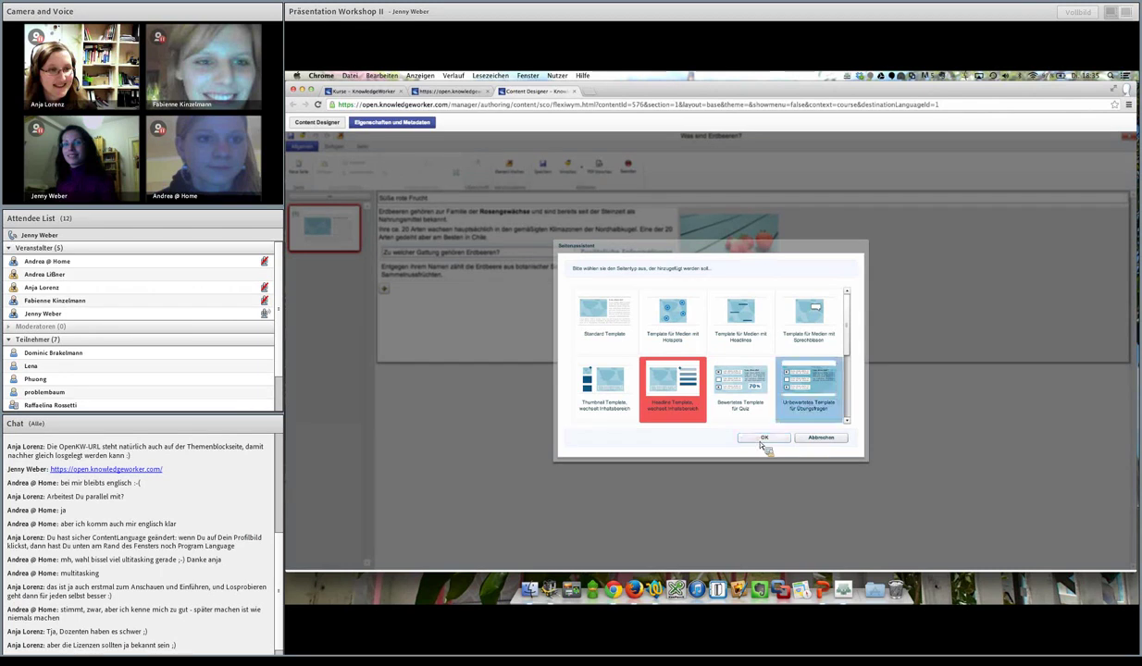
{"action": "left_click", "coordinate": [764, 439]}
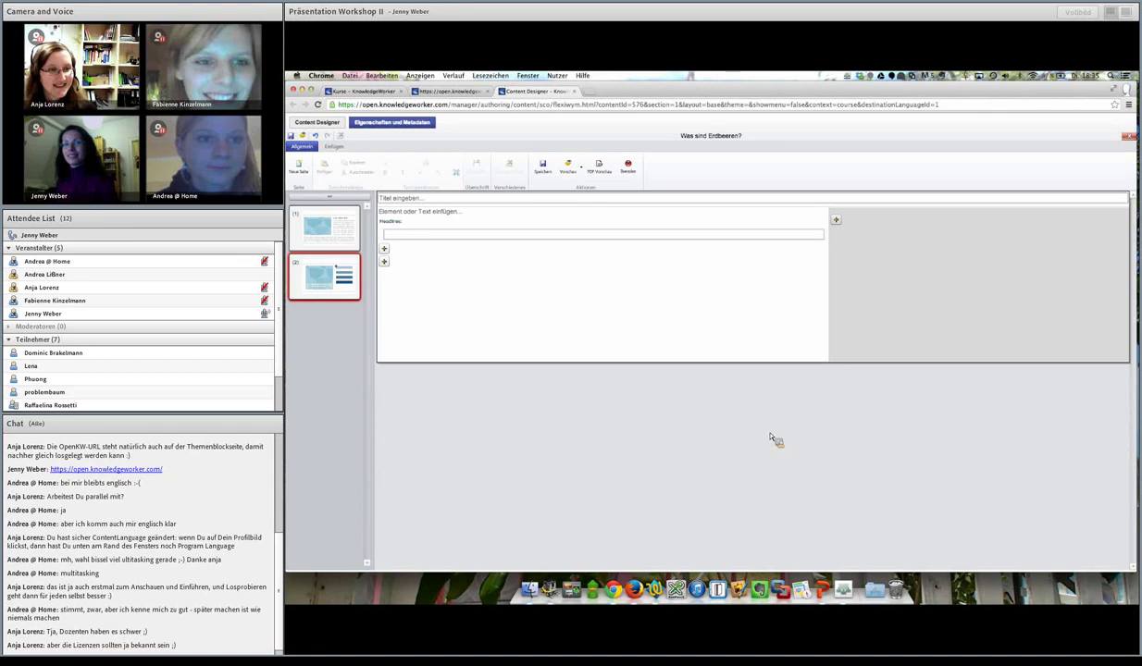
Step: Title the new page "Anbau von Erdbeeren"
{"action": "left_click", "coordinate": [419, 200]}
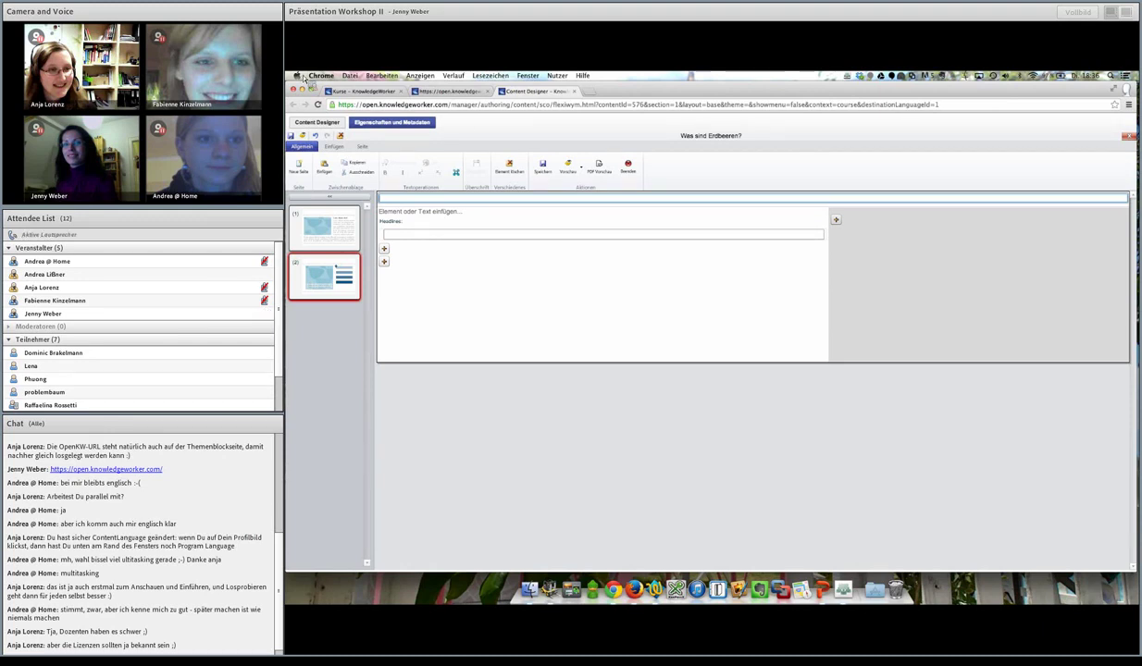
{"action": "left_click", "coordinate": [397, 200]}
{"action": "type", "text": "Ar"}
{"action": "type", "text": "bau"}
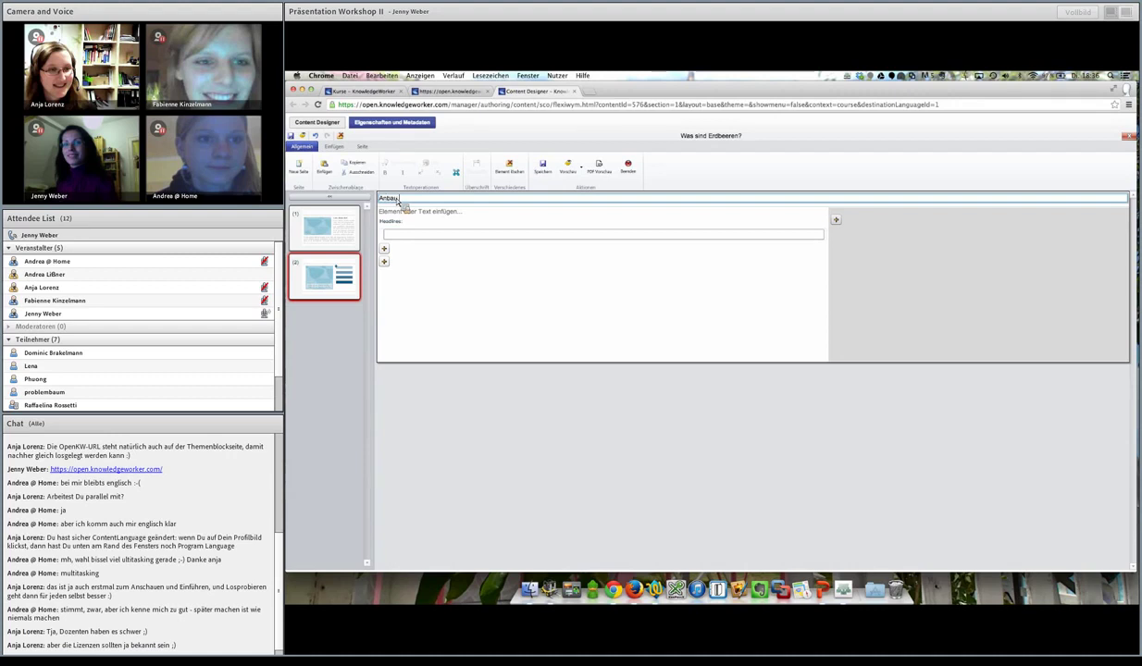
{"action": "type", "text": " von Erdbeeren"}
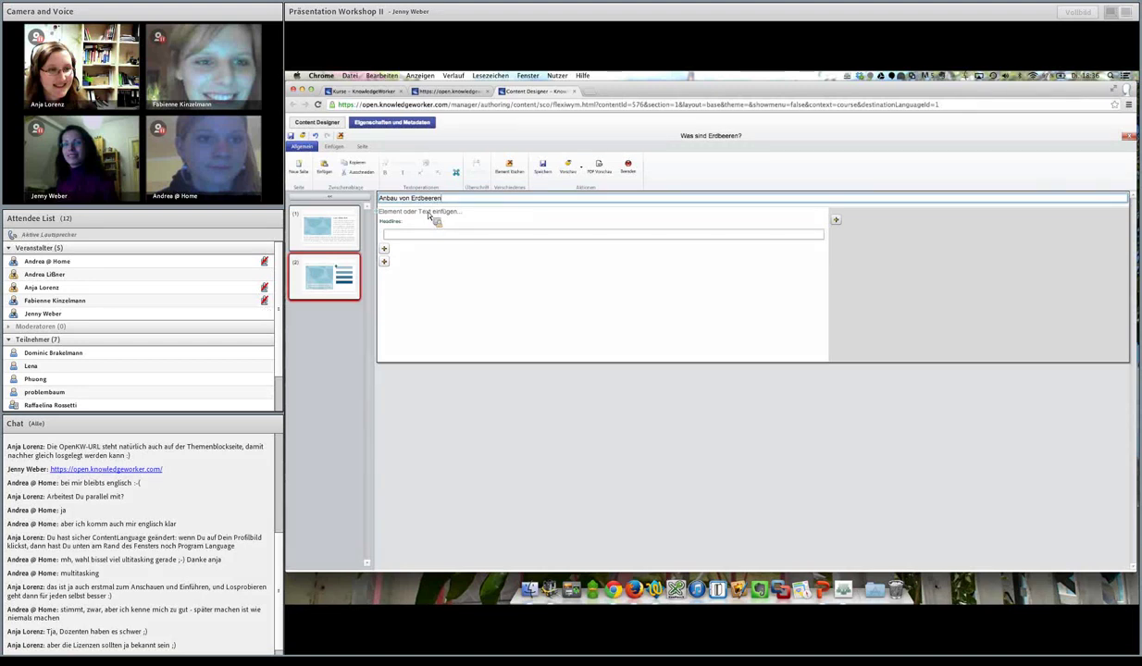
Step: Paste the copied cultivation text into the page body and delete the paragraphs following the introductory sentence
{"action": "left_click", "coordinate": [429, 216]}
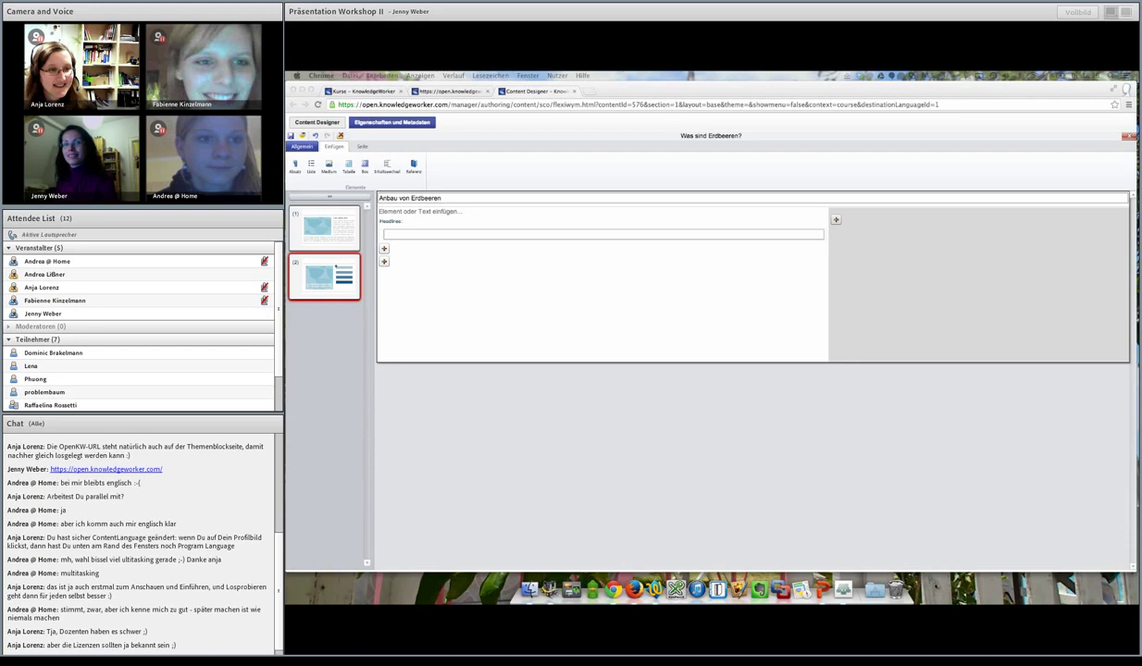
{"action": "left_click", "coordinate": [415, 216]}
{"action": "key", "text": "super+v"}
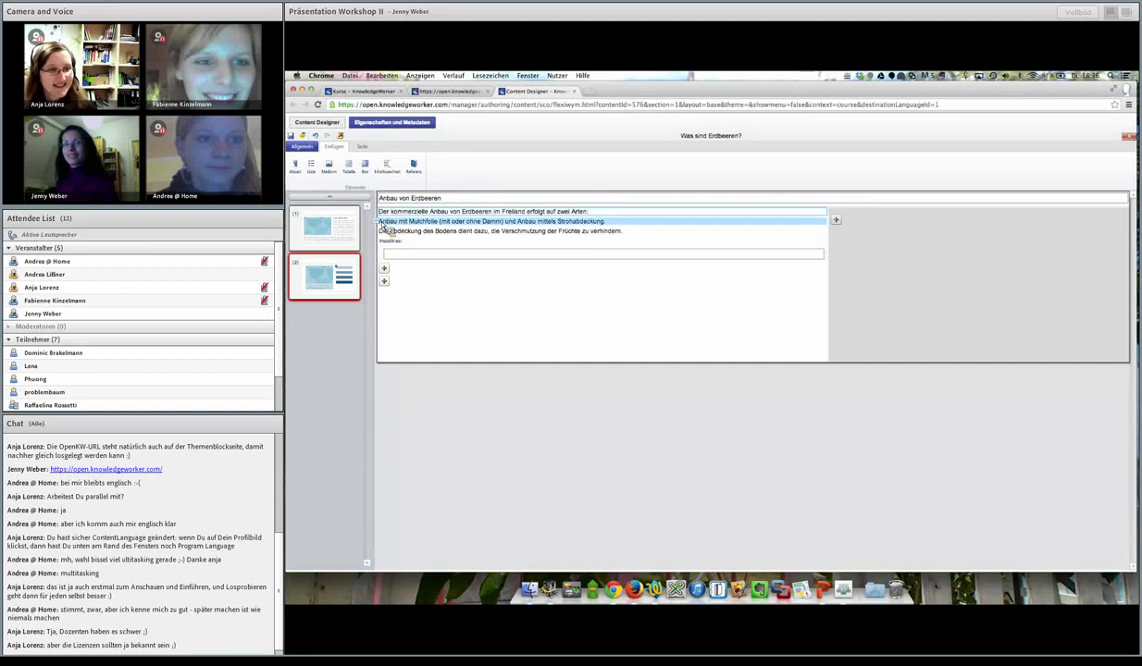
{"action": "left_click", "coordinate": [388, 224]}
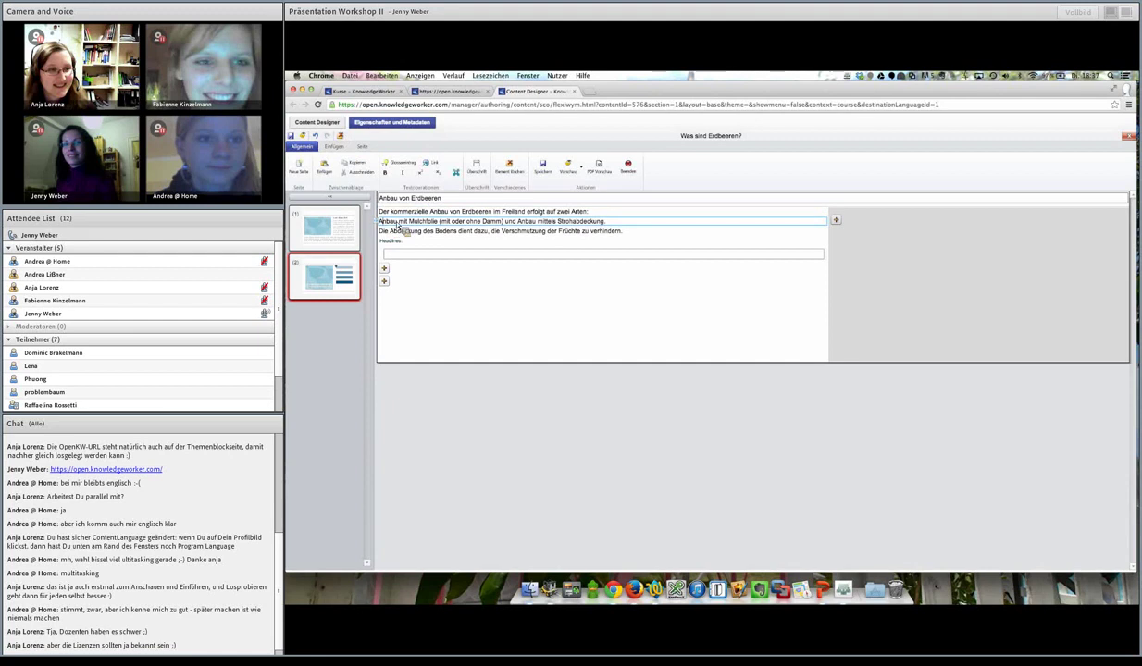
{"action": "left_click", "coordinate": [505, 168]}
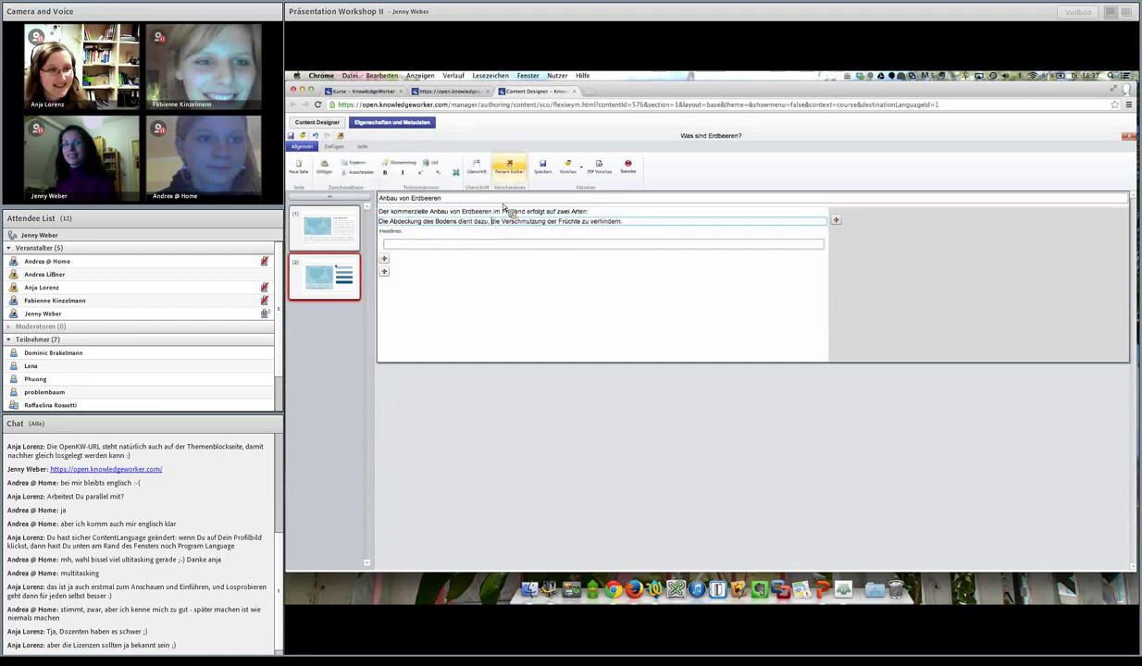
Step: Insert a bulleted list below the introductory sentence and show its title field
{"action": "left_click", "coordinate": [594, 215]}
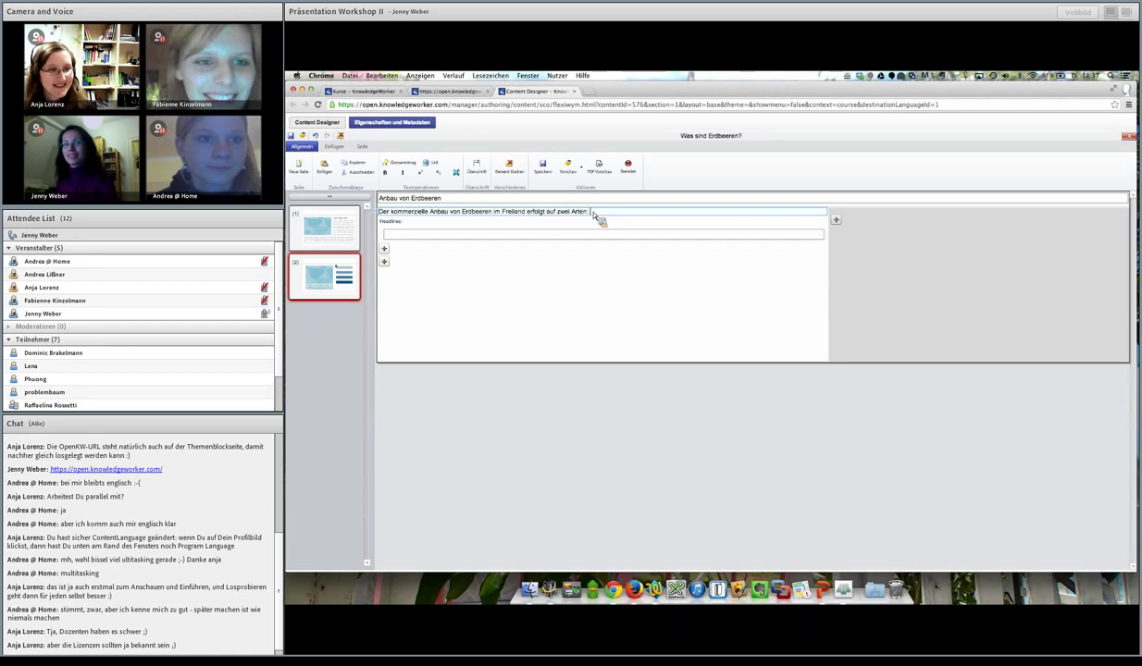
{"action": "left_click", "coordinate": [336, 149]}
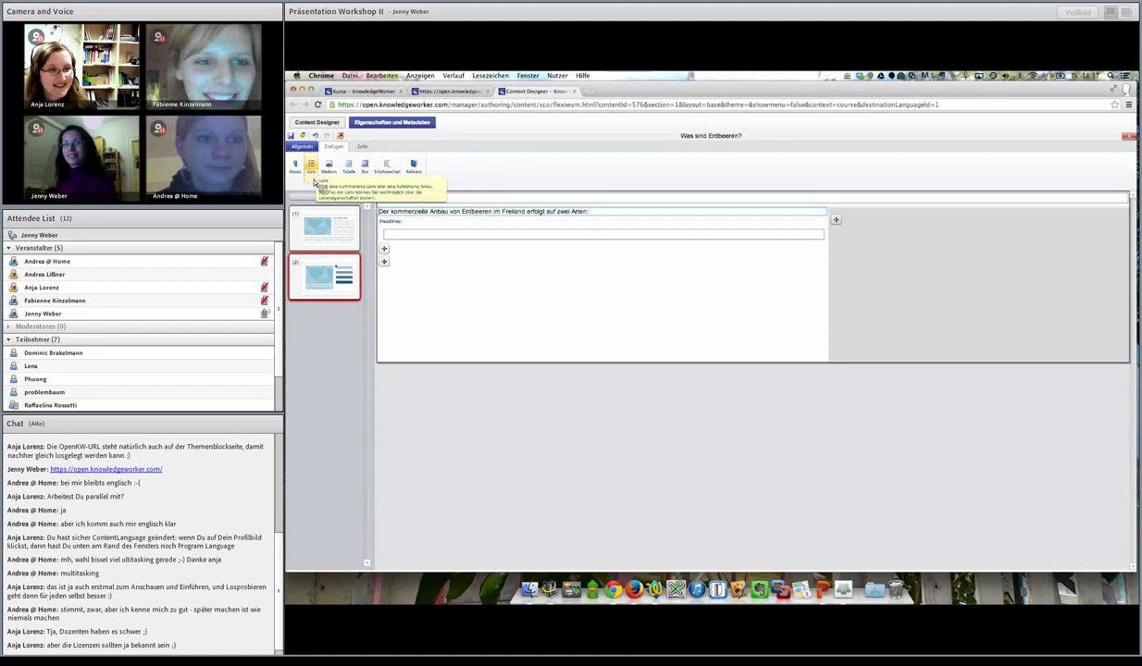
{"action": "left_click", "coordinate": [314, 181]}
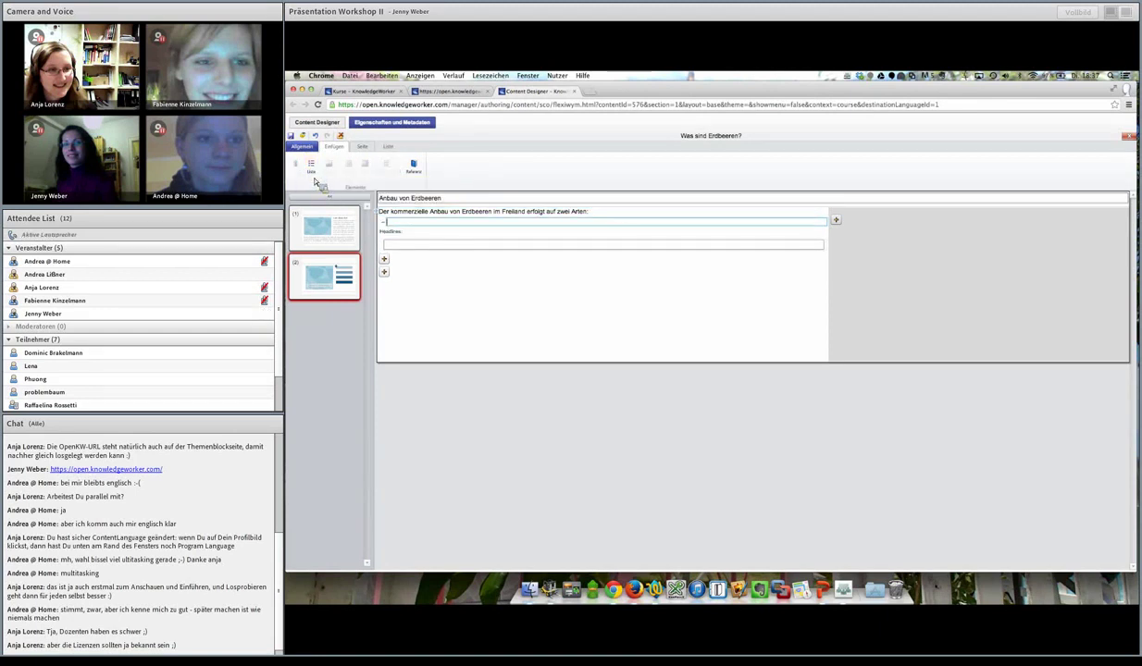
{"action": "left_click", "coordinate": [390, 147]}
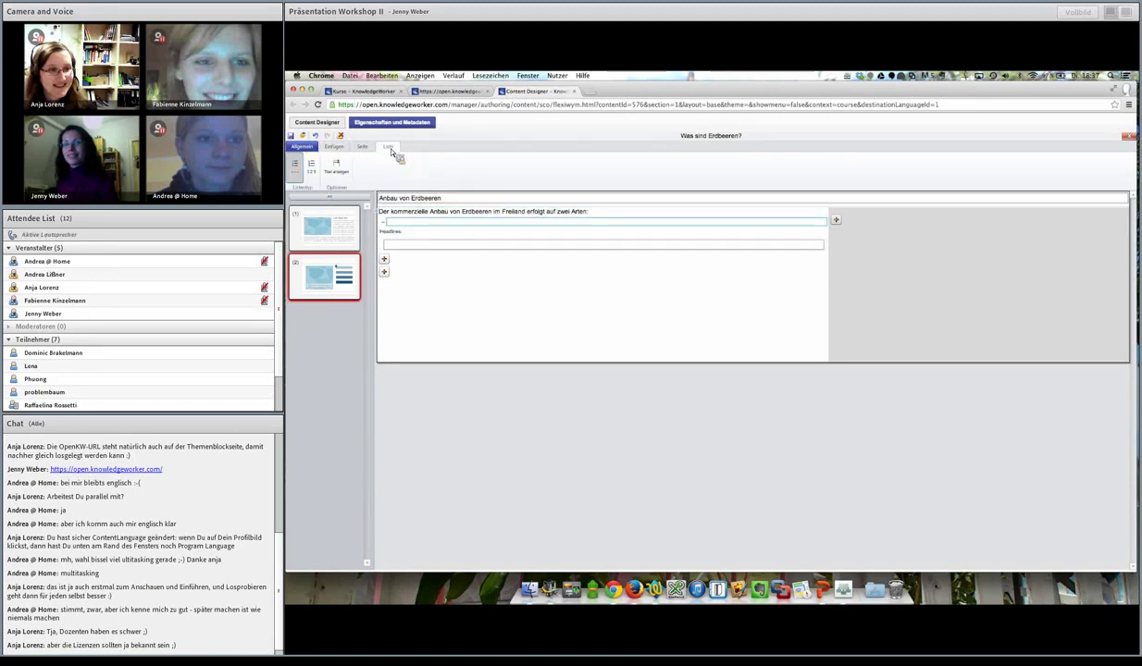
{"action": "left_click", "coordinate": [344, 170]}
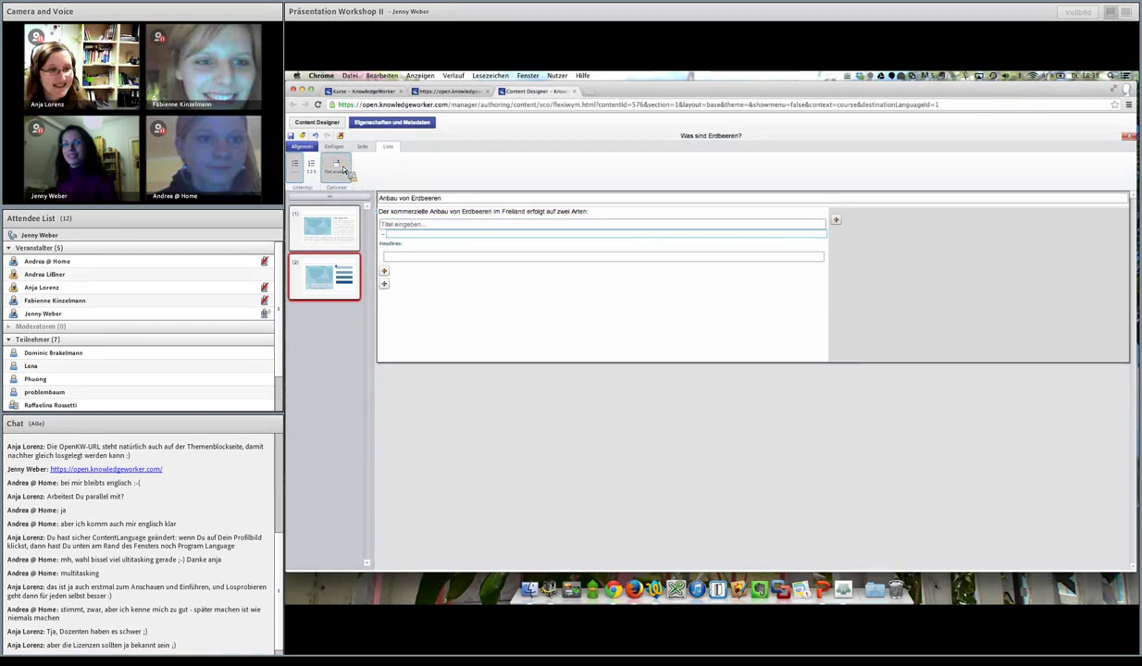
Step: Move the sentence "Der kommerzielle Anbau von Erdbeeren im Freiland erfolgt auf zwei Arten:" from the body text into the list title
{"action": "left_click", "coordinate": [489, 215]}
{"action": "left_click_drag", "start_coordinate": [589, 213], "coordinate": [414, 215]}
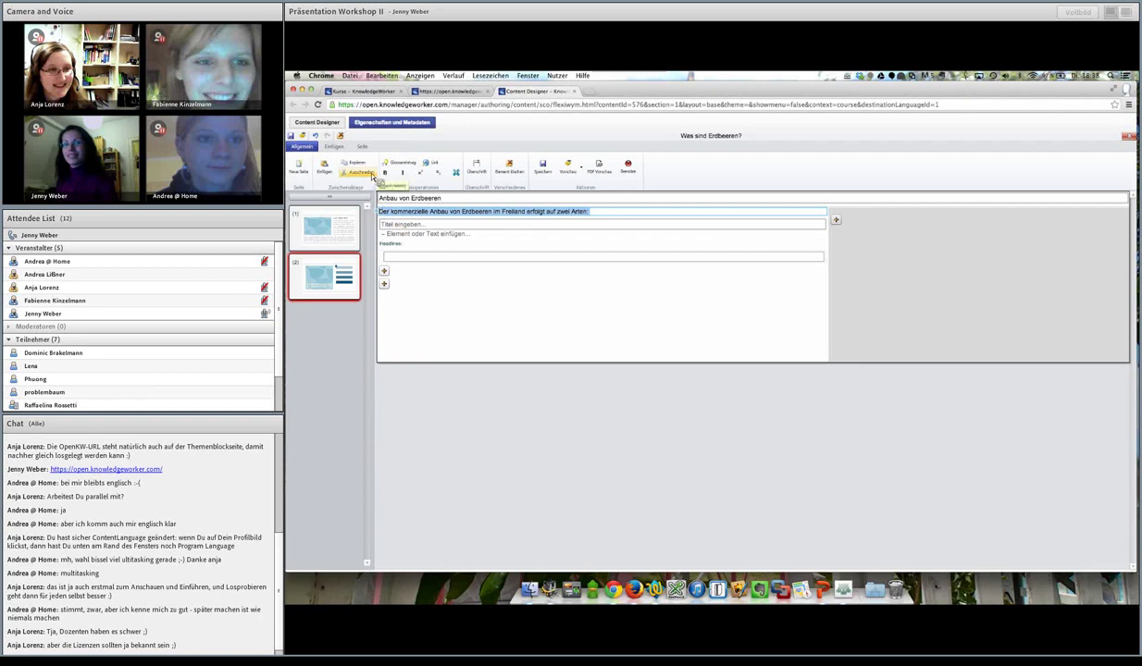
{"action": "left_click", "coordinate": [373, 174]}
{"action": "left_click", "coordinate": [385, 226]}
{"action": "type", "text": "Der kommerzielle Anbau von Erdbeeren im Freiland erfolgt auf zwei Arten:"}
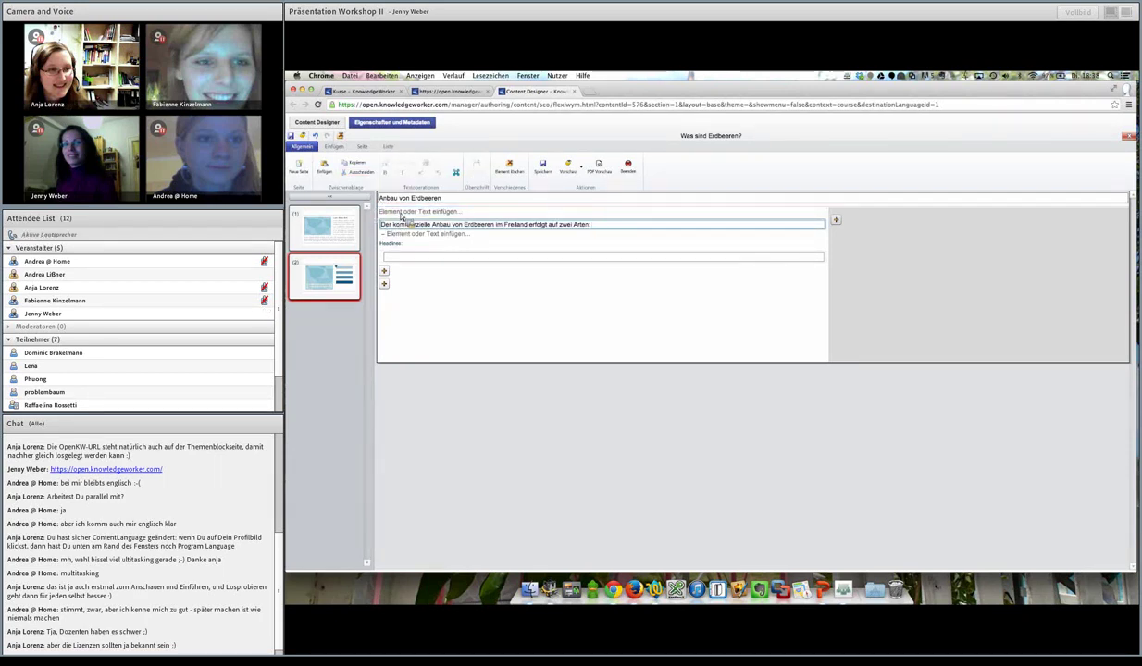
Step: Enter "Anbau mit Mulchfolie (mit oder ohne Damm) und Anbau mittels Strohabdeckung." as the first list item and start another item
{"action": "left_click", "coordinate": [401, 237]}
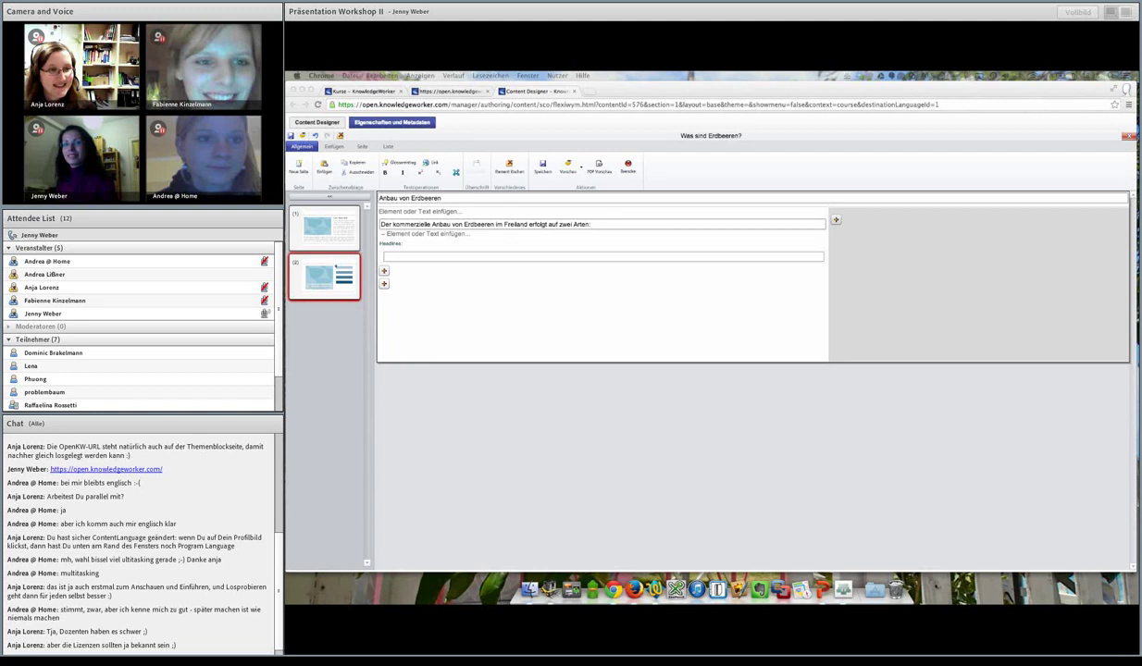
{"action": "left_click", "coordinate": [417, 236]}
{"action": "type", "text": "Anbau mit Mulchfolie (mit oder ohne Damm) und Anbau mittels Strohabdeckung."}
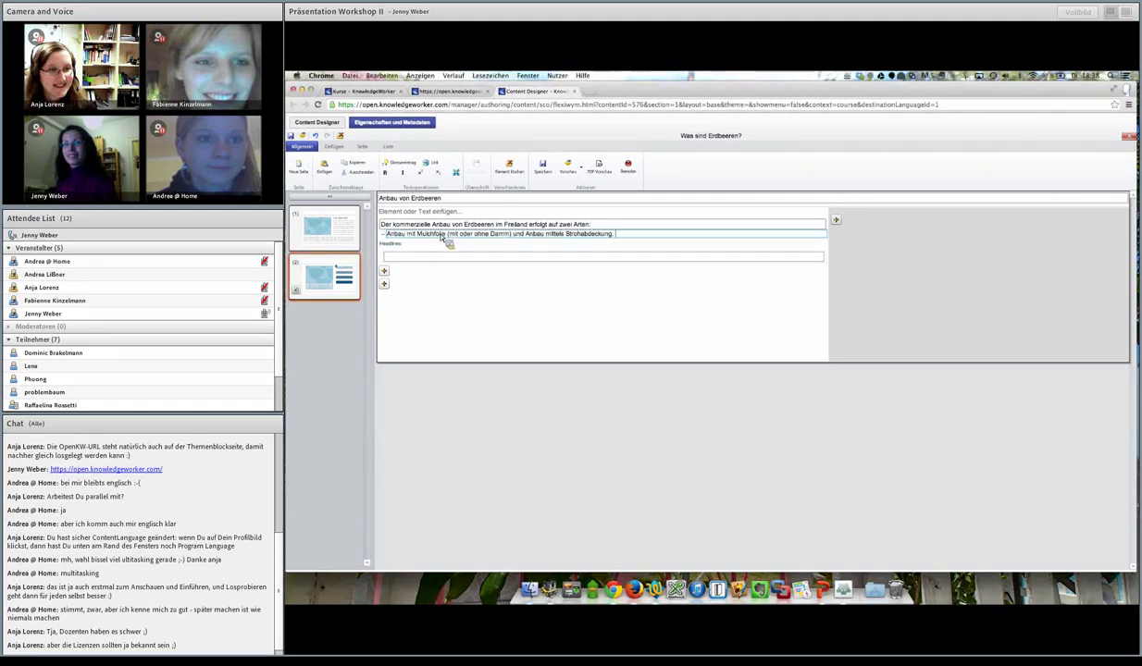
{"action": "key", "text": "Return"}
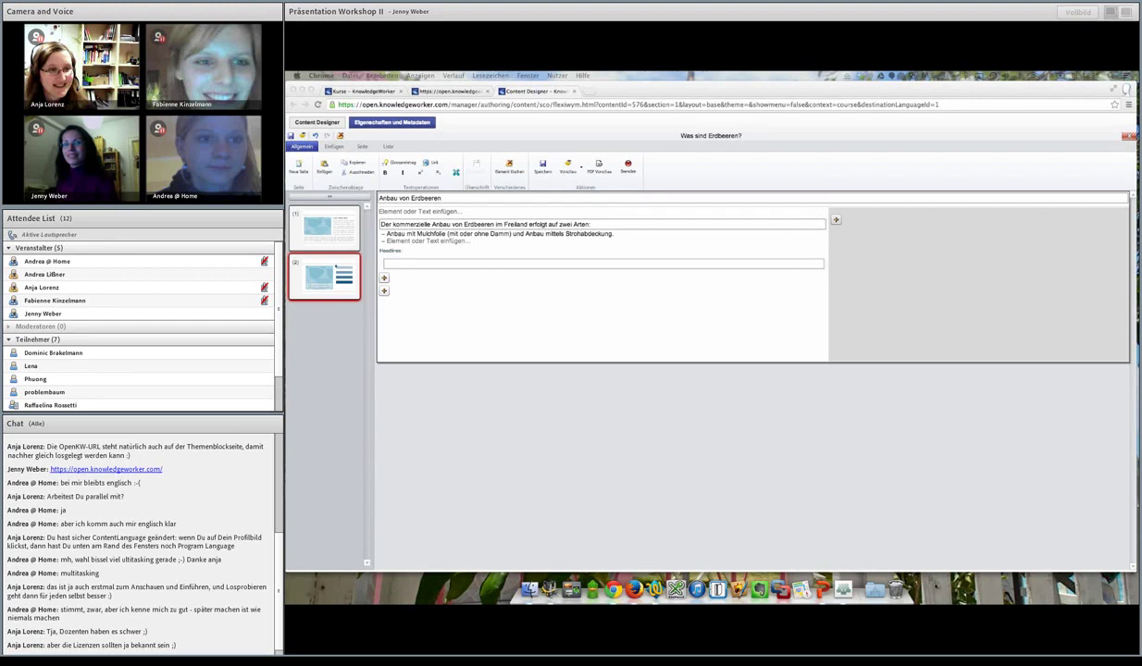
Step: Split the list text into "Anbau mit Mulchfolie (mit oder ohne Damm)" and "Anbau mittels Strohabdeckung", removing "und", the final period and the empty item
{"action": "left_click", "coordinate": [530, 237]}
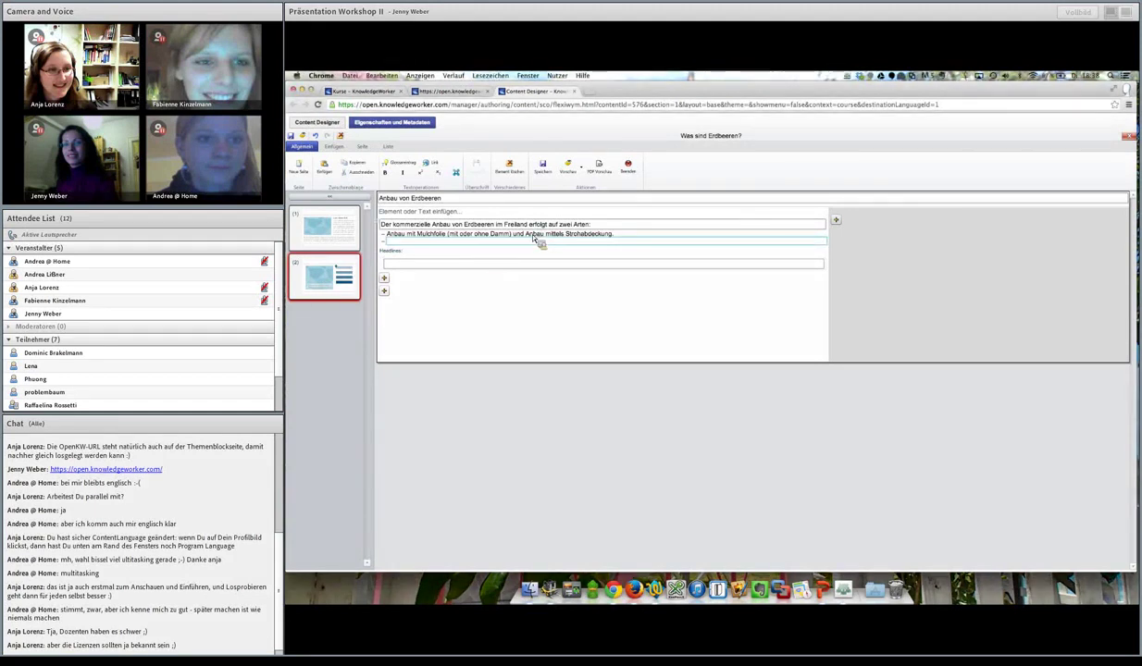
{"action": "key", "text": "BackSpace"}
{"action": "key", "text": "BackSpace"}
{"action": "key", "text": "BackSpace"}
{"action": "key", "text": "BackSpace"}
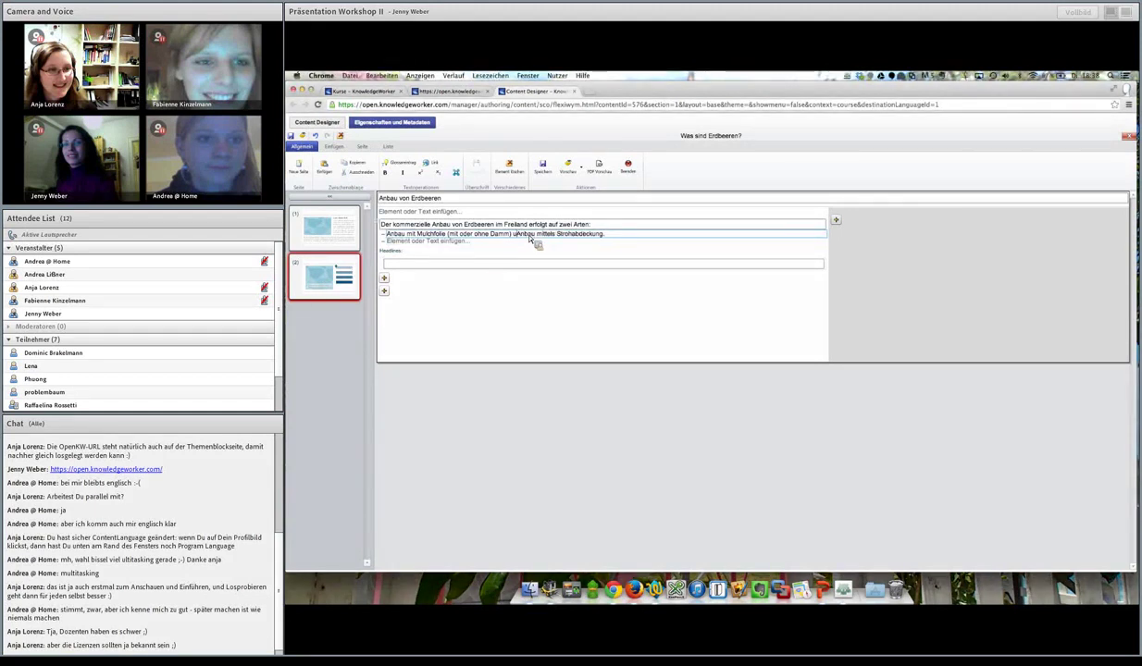
{"action": "key", "text": "Return"}
{"action": "left_click", "coordinate": [440, 245]}
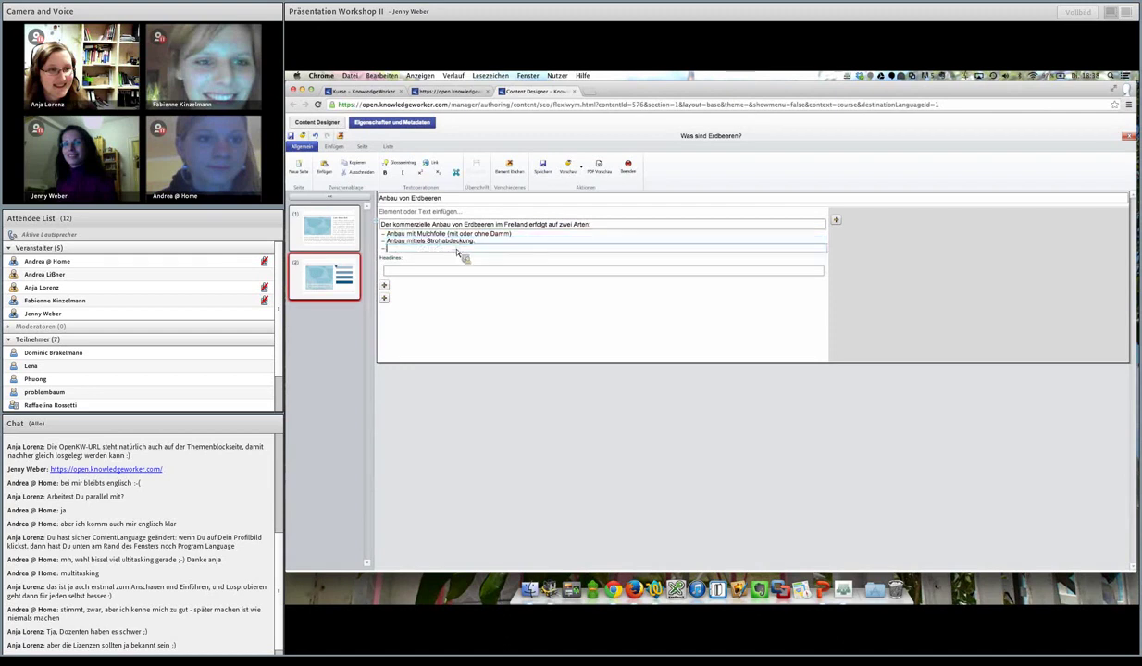
{"action": "key", "text": "BackSpace"}
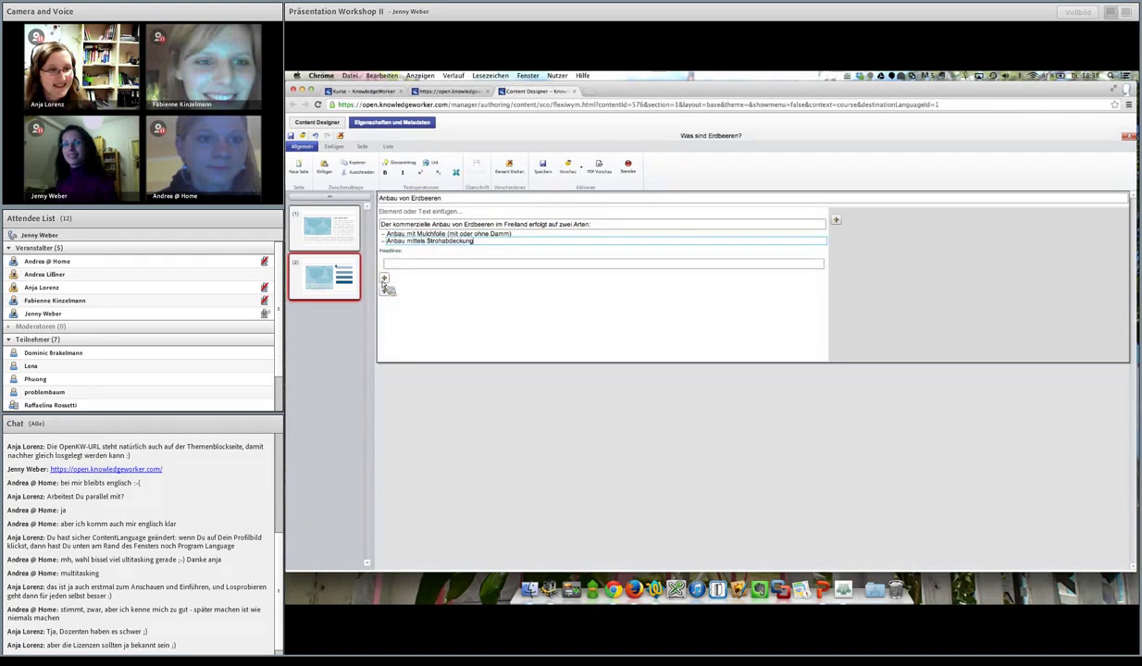
Step: Add the paragraph "Die Abdeckung des Bodens dient dazu, die Verschmutzung der Früchte zu verhindern." and move it below the list
{"action": "left_click", "coordinate": [399, 212]}
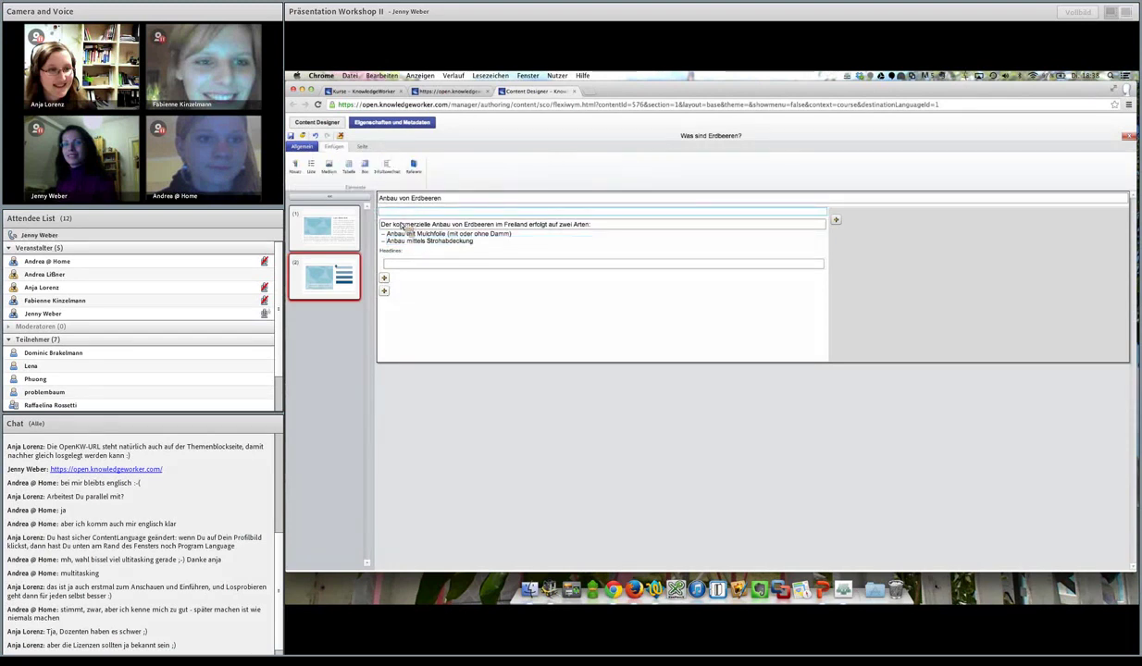
{"action": "type", "text": "Die Abdeckung des Bodens dient dazu, die Verschmutzung der Früchte zu verhindern."}
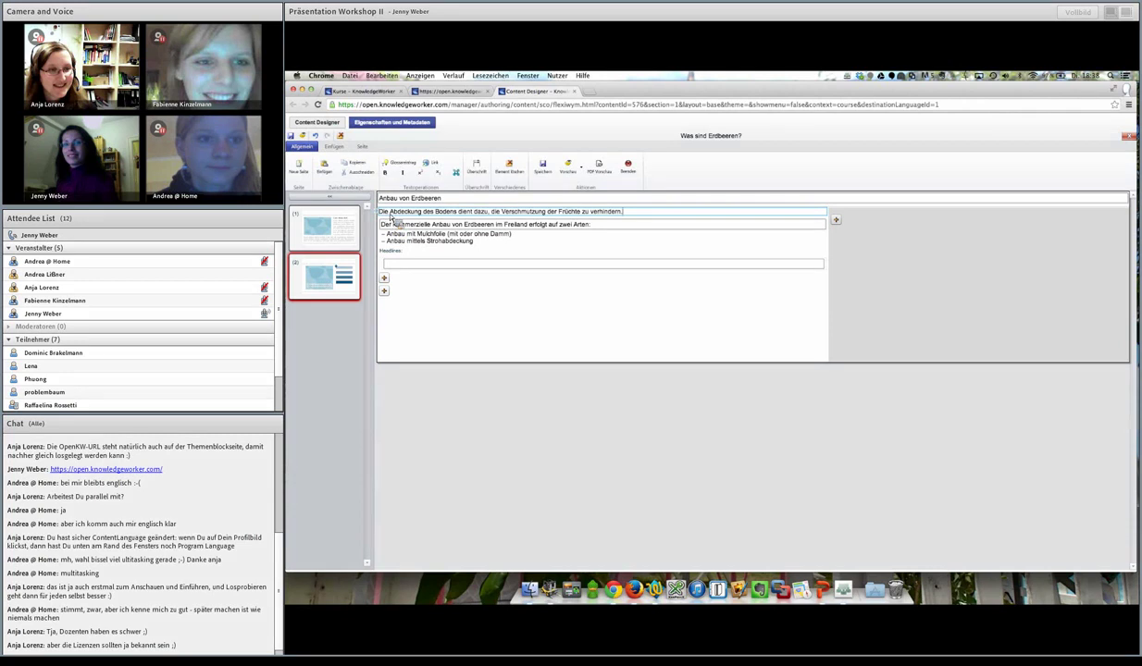
{"action": "left_click_drag", "start_coordinate": [379, 214], "coordinate": [387, 252]}
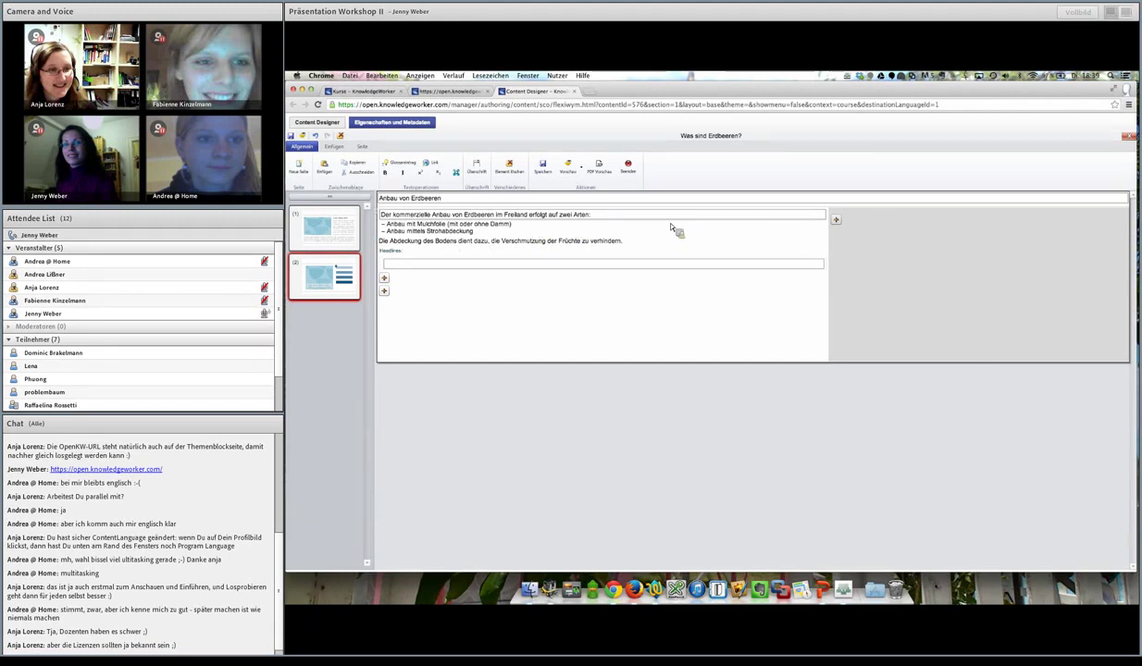
Step: Insert a medium in the page's media area by uploading the image file flickr-B4bees.jpg
{"action": "left_click", "coordinate": [836, 220]}
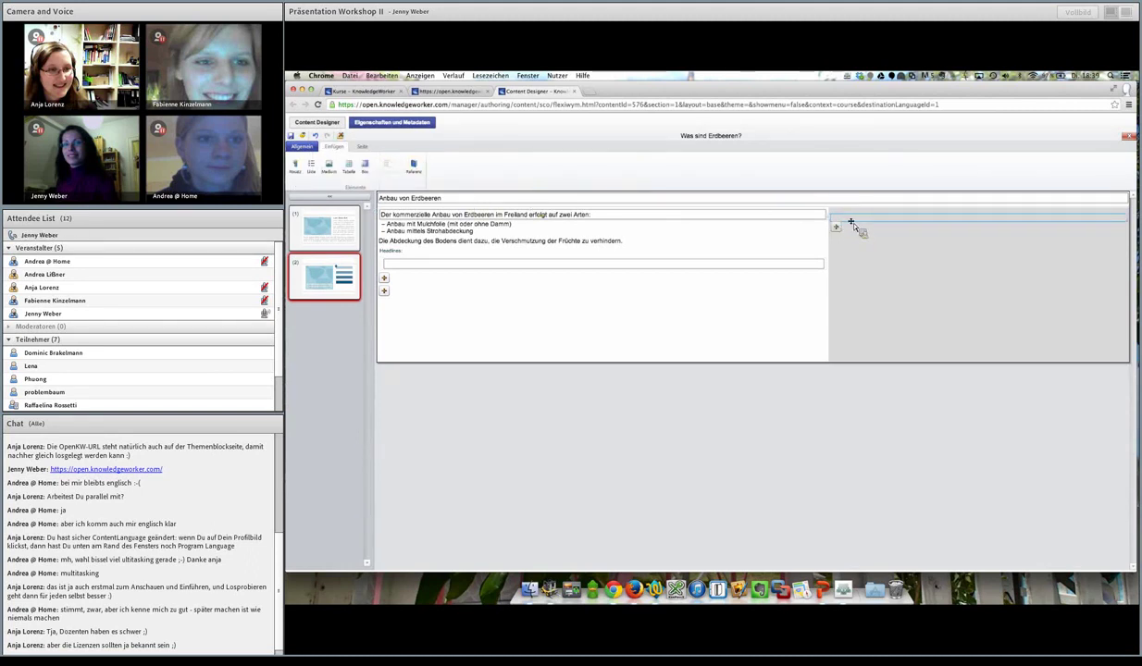
{"action": "left_click", "coordinate": [335, 166]}
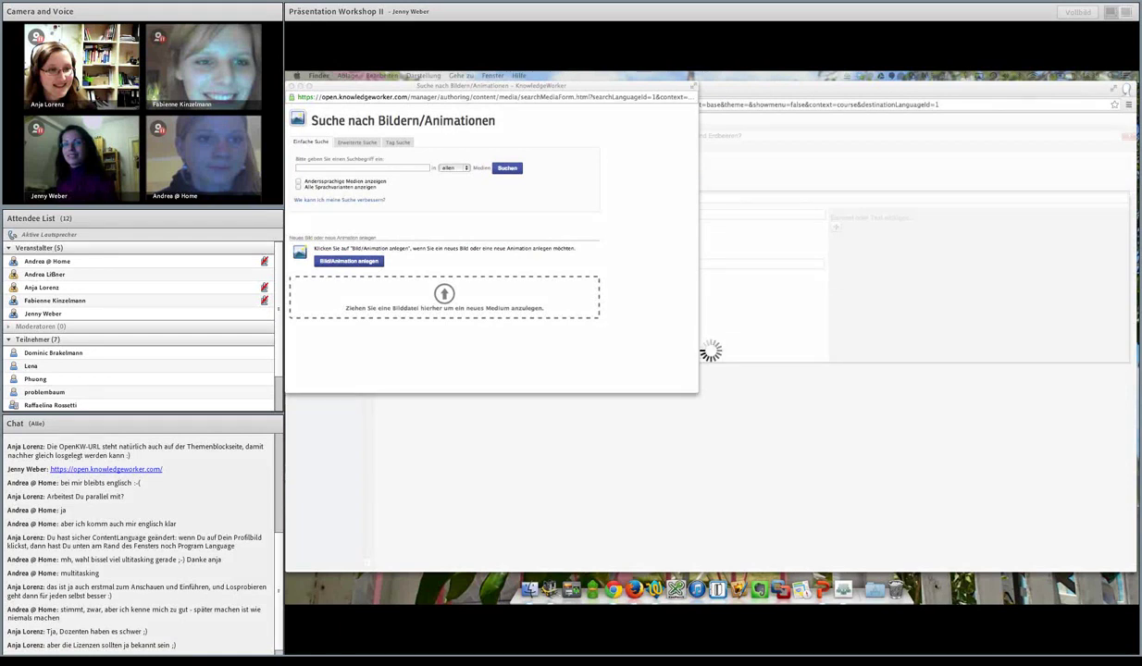
{"action": "left_click_drag", "start_coordinate": [311, 205], "coordinate": [370, 278]}
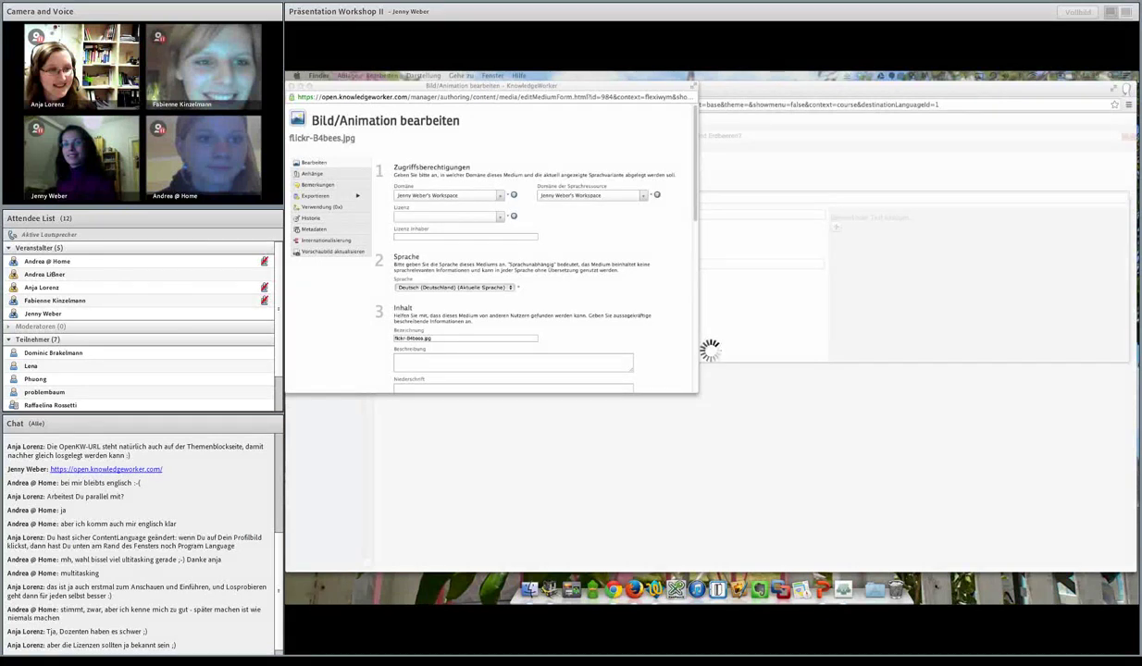
Step: Set the image's licence holder to "B4bees (flickr.com)" and its licence to Creative Commons CC-BY
{"action": "left_click", "coordinate": [416, 237]}
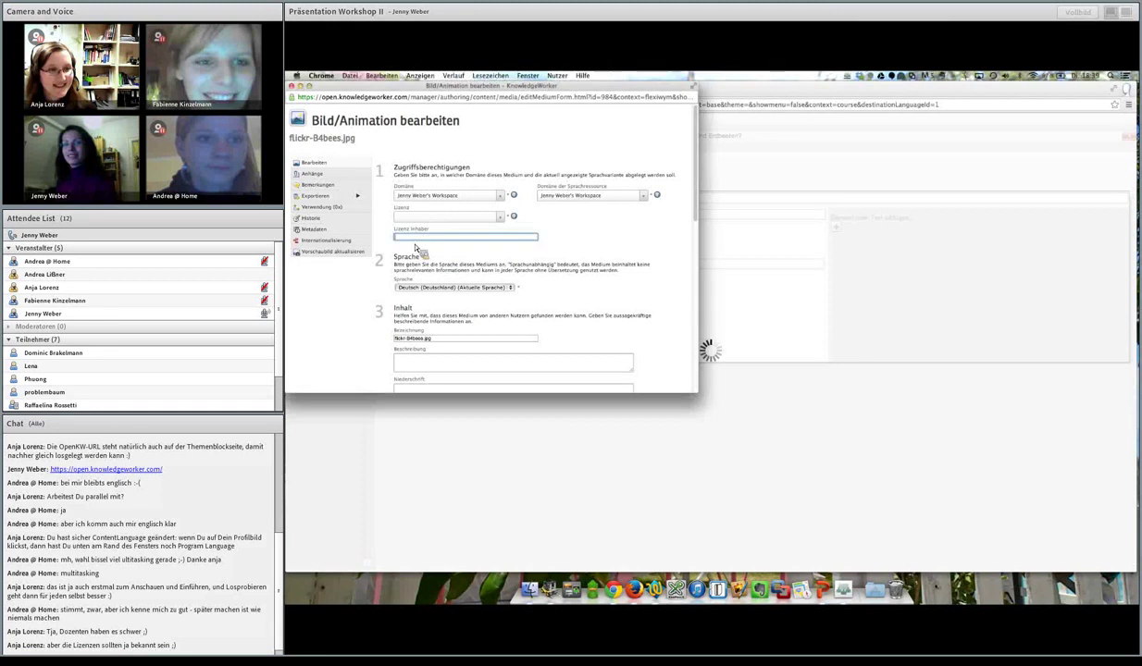
{"action": "type", "text": "(li"}
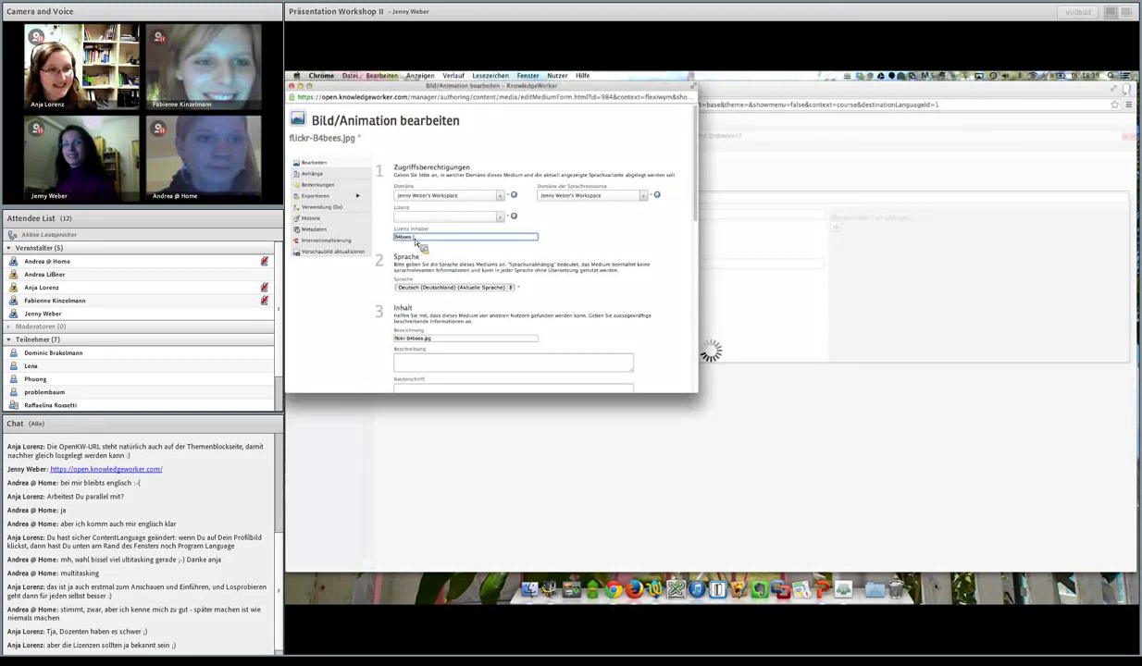
{"action": "type", "text": "ckr.com"}
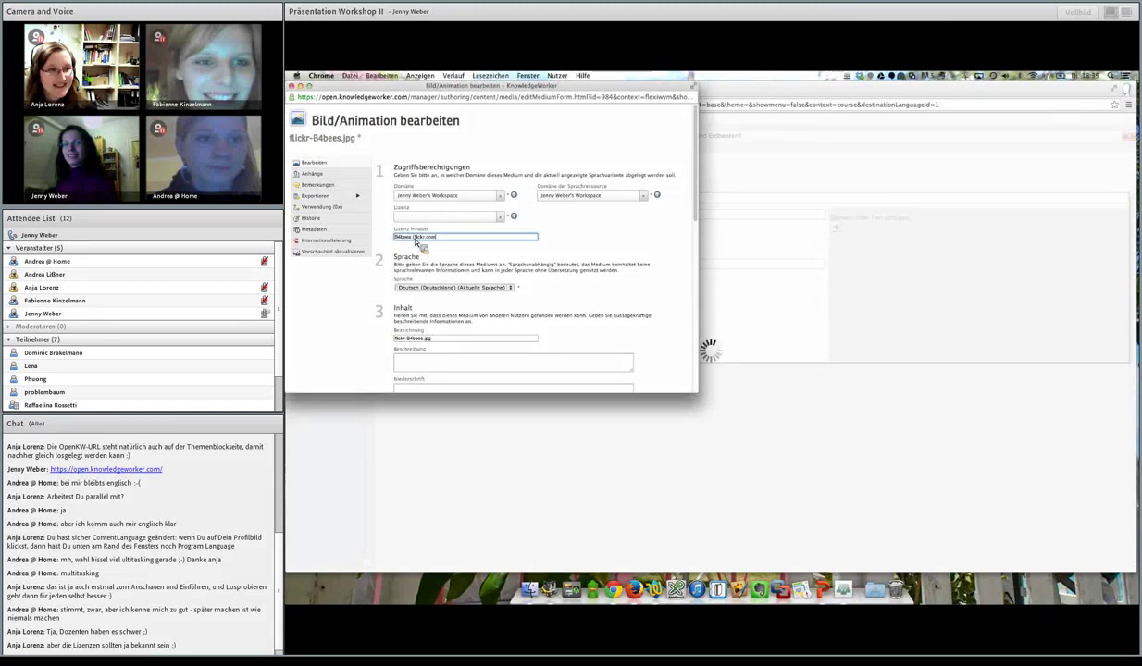
{"action": "type", "text": ")"}
{"action": "left_click", "coordinate": [435, 217]}
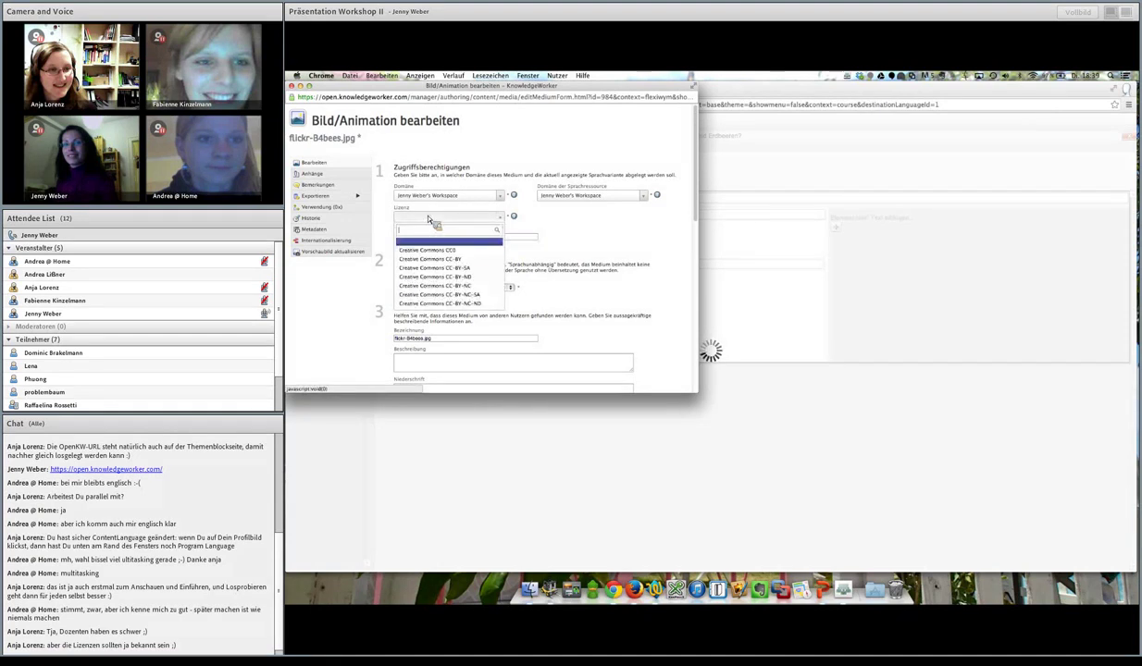
{"action": "left_click", "coordinate": [468, 259]}
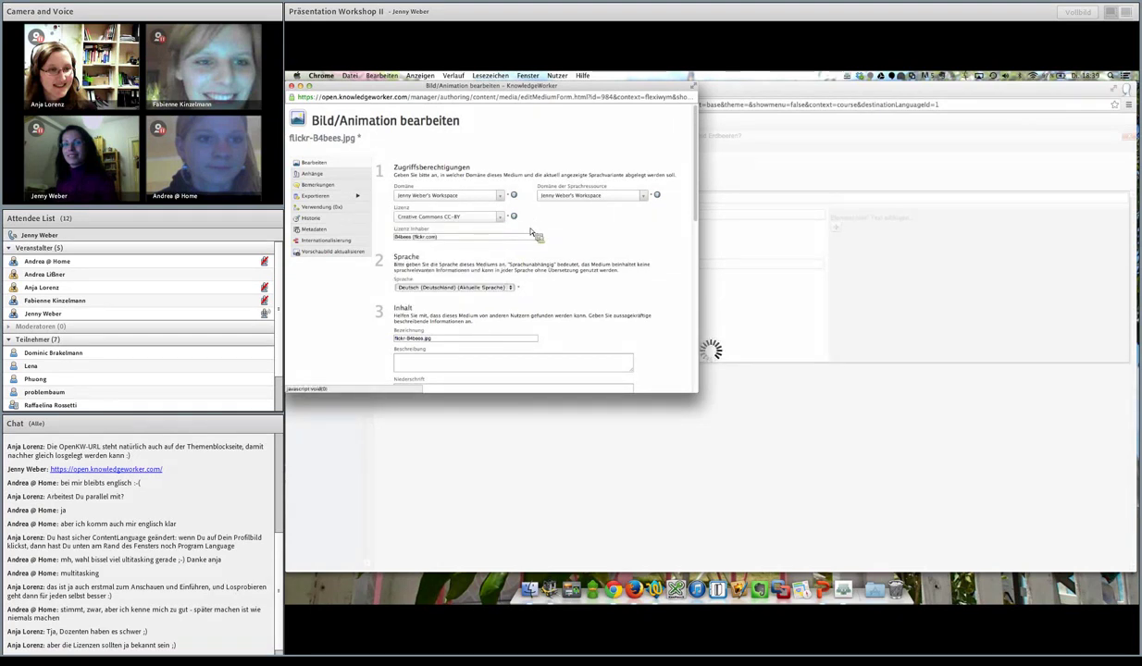
Step: Set the medium's language to "Sprachunabhängig"
{"action": "scroll", "coordinate": [532, 280], "scroll_direction": "down", "scroll_amount": 5}
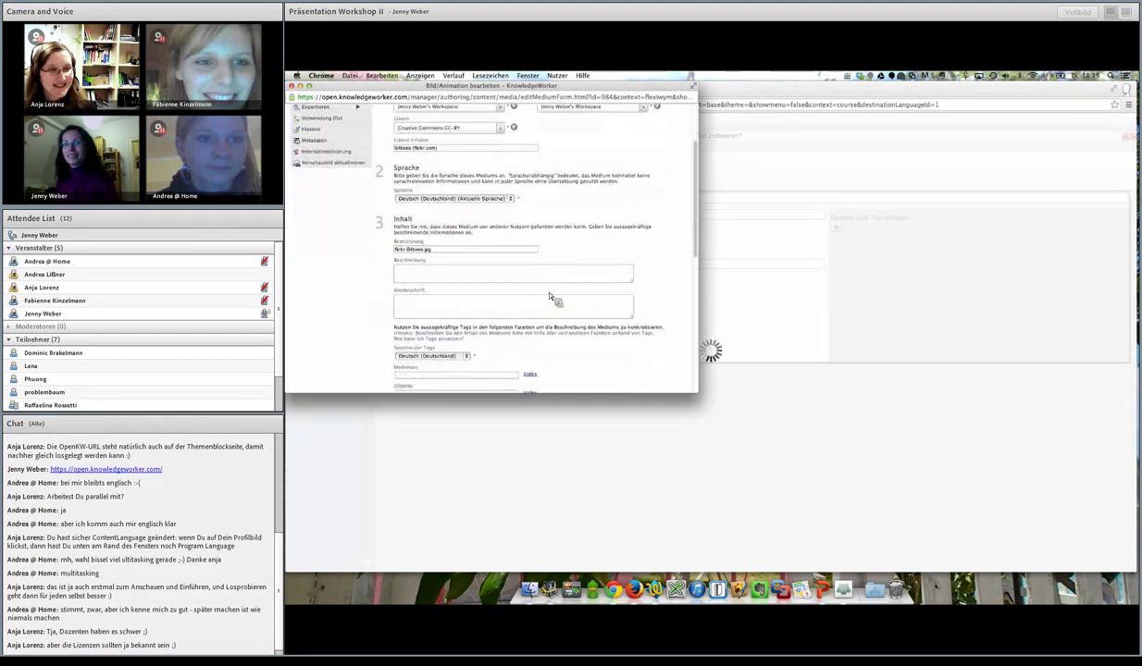
{"action": "left_click", "coordinate": [421, 197]}
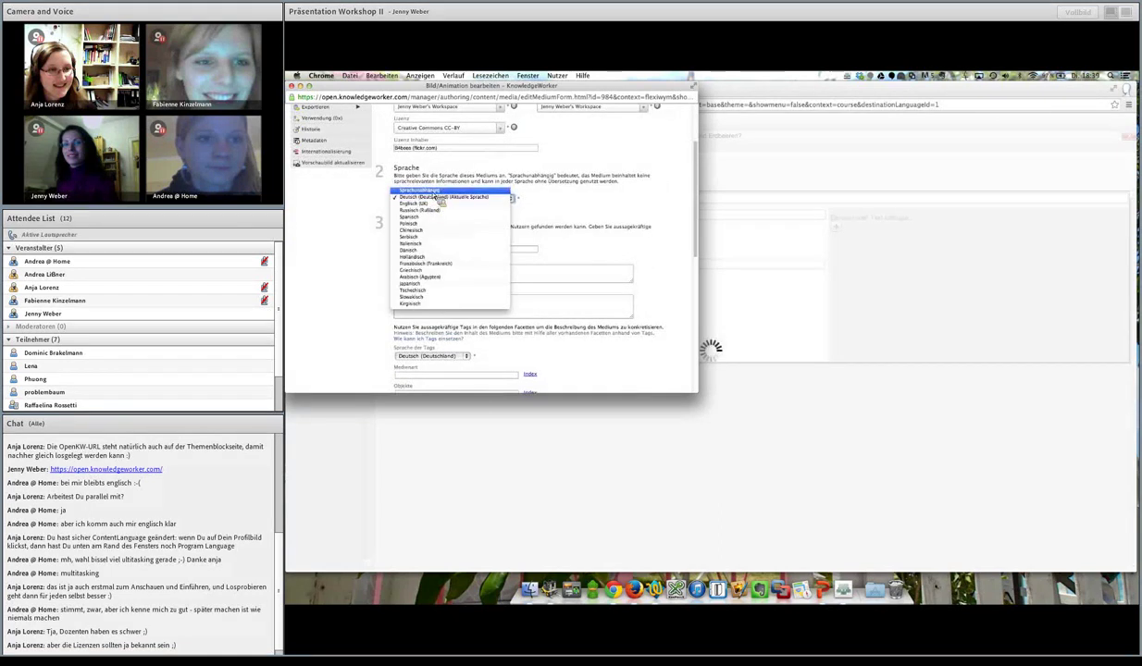
{"action": "left_click", "coordinate": [433, 196]}
{"action": "key", "text": "Up"}
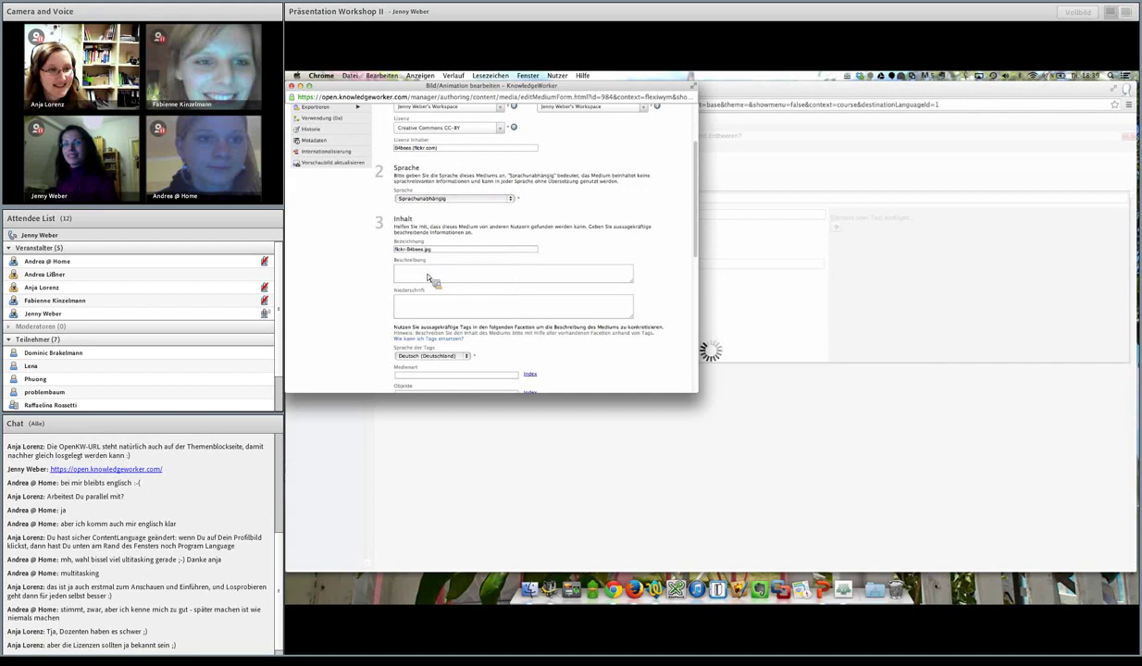
Step: Add the existing index tags "image" and "jpg" to the medium's media type (Medienart)
{"action": "scroll", "coordinate": [428, 277], "scroll_direction": "down", "scroll_amount": 2}
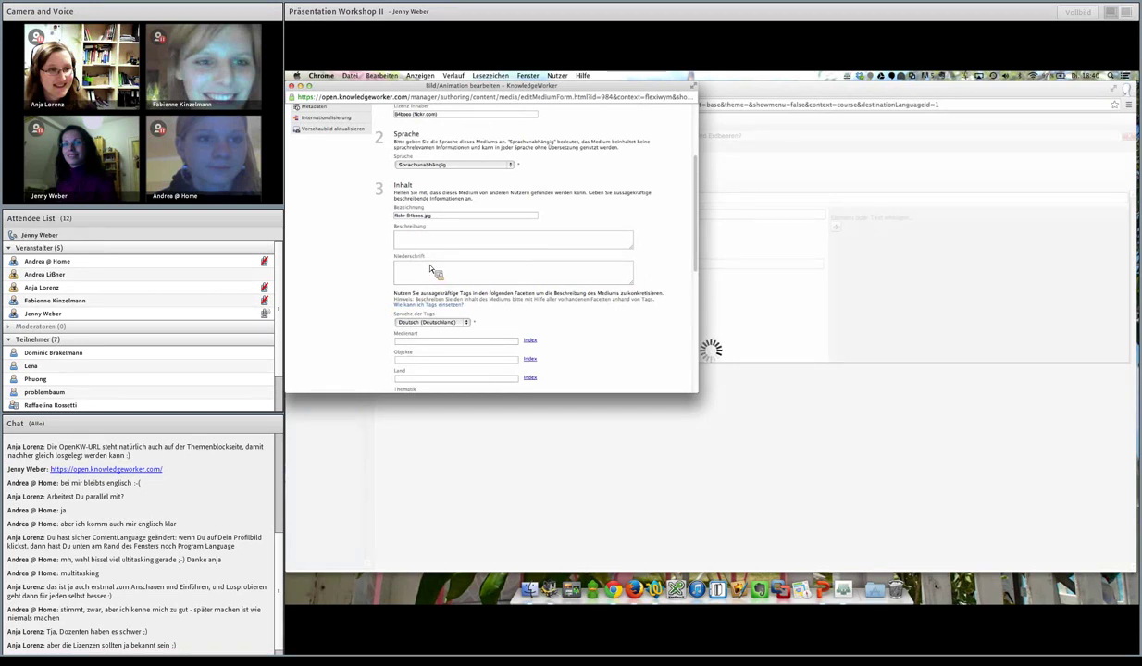
{"action": "scroll", "coordinate": [430, 268], "scroll_direction": "down", "scroll_amount": 1}
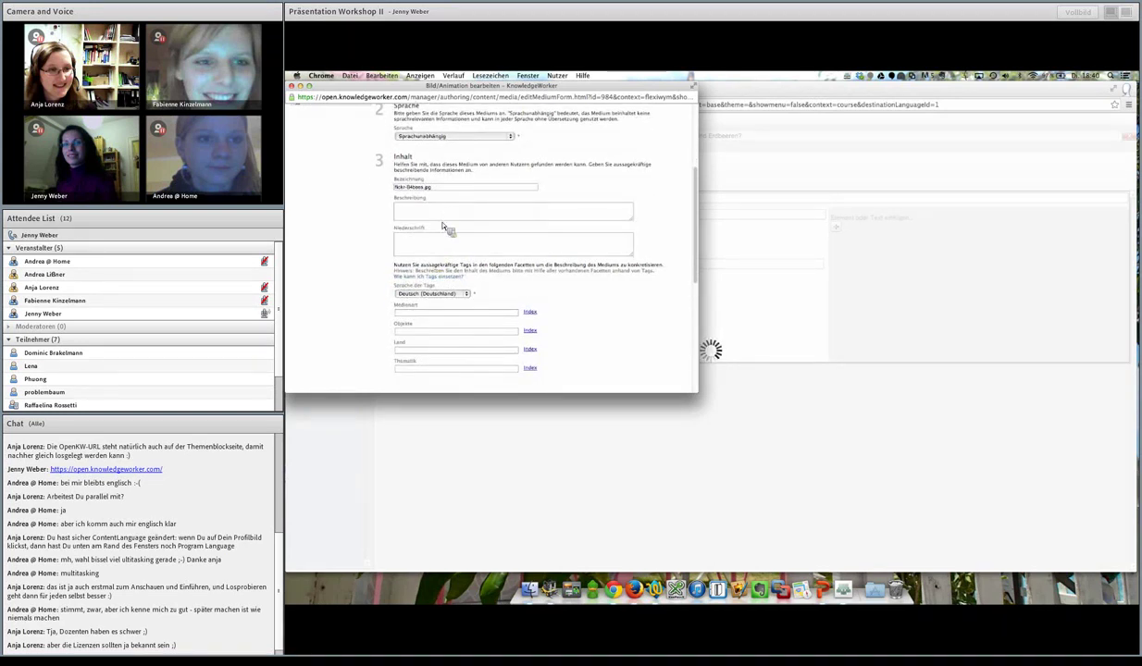
{"action": "scroll", "coordinate": [490, 220], "scroll_direction": "down", "scroll_amount": 1}
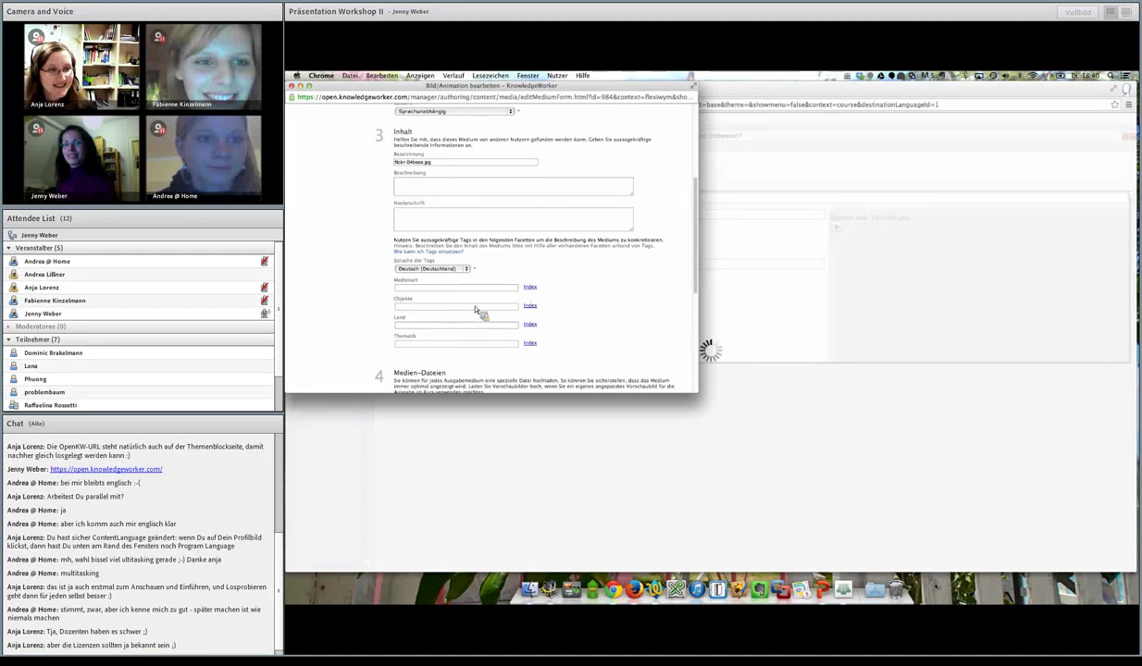
{"action": "left_click", "coordinate": [528, 288]}
{"action": "left_click", "coordinate": [599, 295]}
{"action": "left_click", "coordinate": [613, 295]}
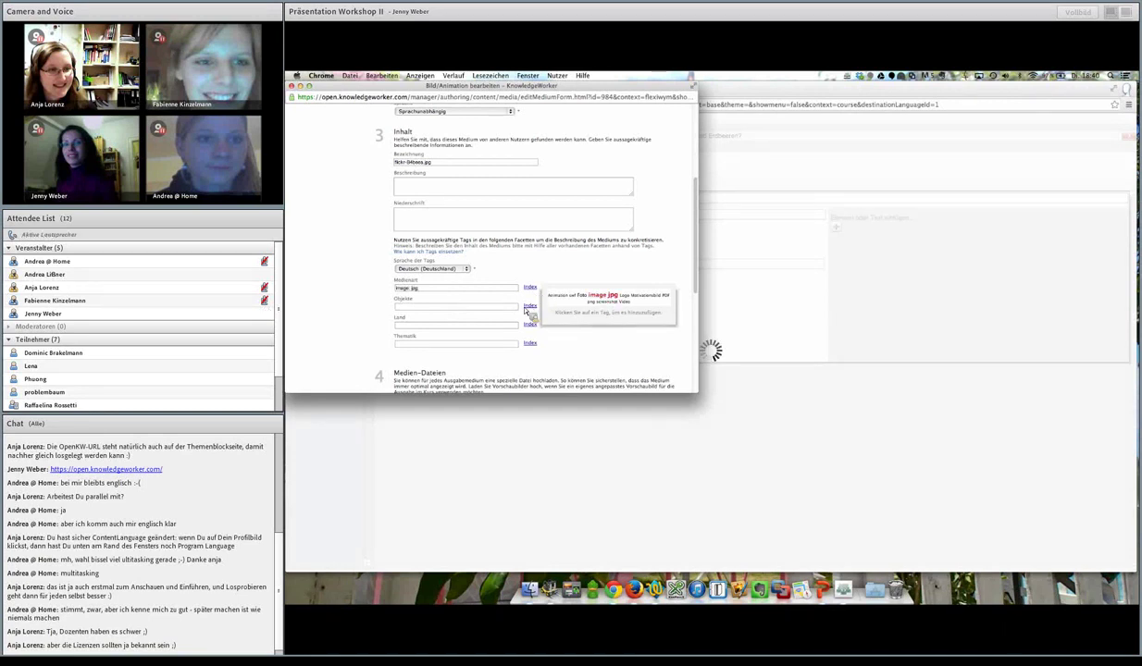
Step: Tag the medium's Objekte with "erdbeerfeld" and its Thematik with "obstsorten, erdbeeren"
{"action": "left_click", "coordinate": [531, 306]}
{"action": "left_click", "coordinate": [513, 308]}
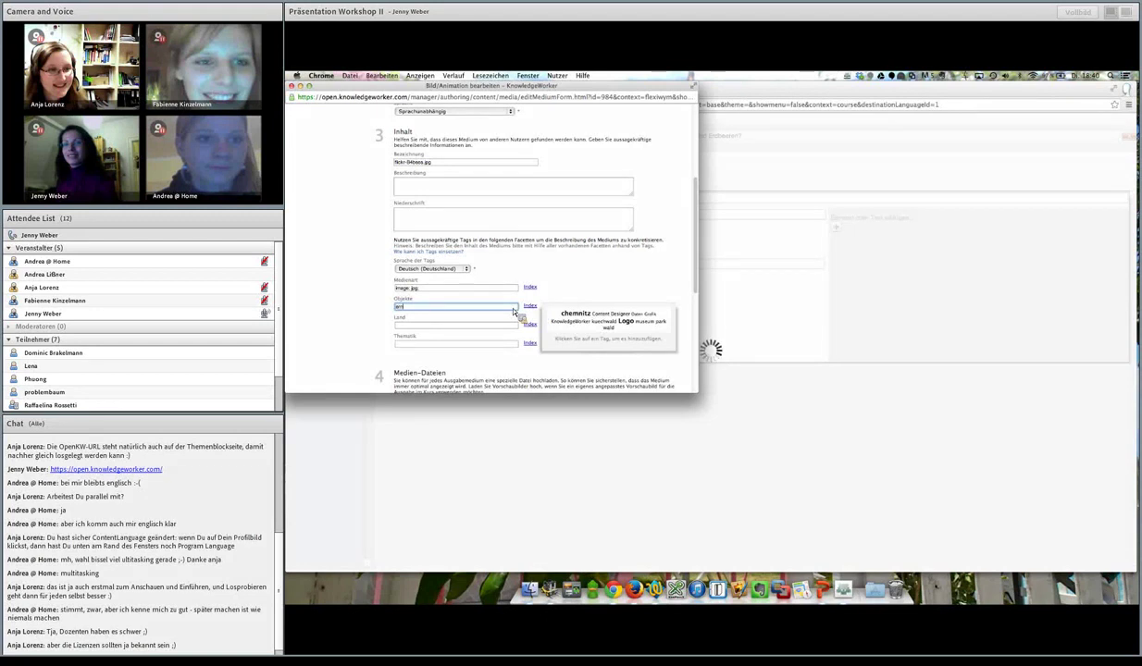
{"action": "type", "text": "whiteb"}
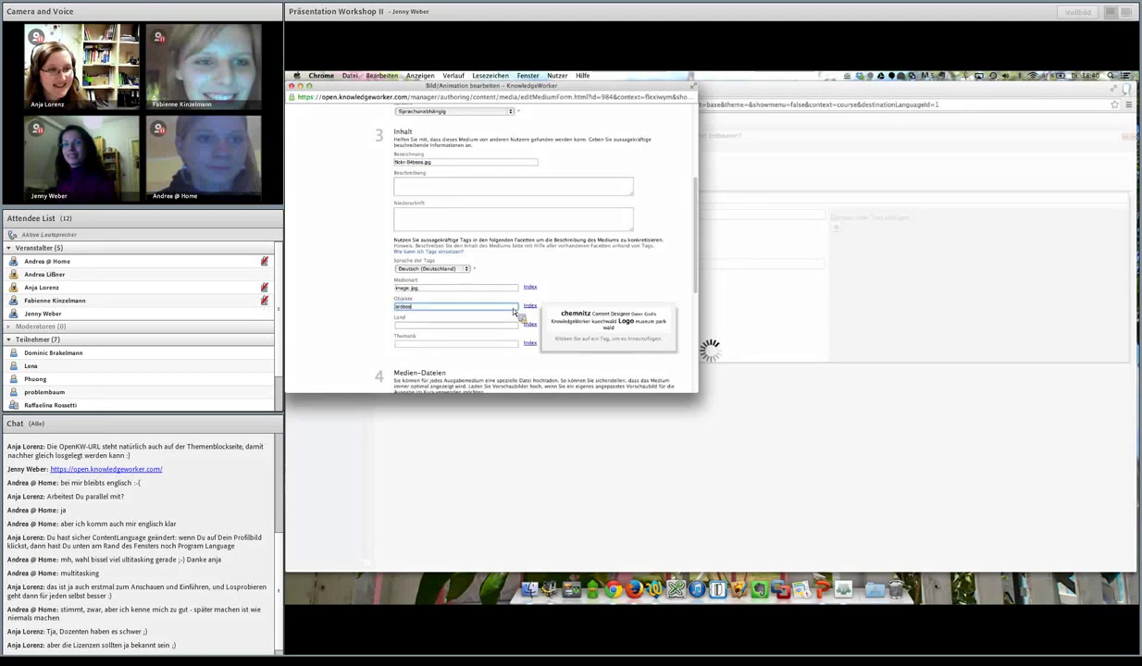
{"action": "type", "text": "oard, w"}
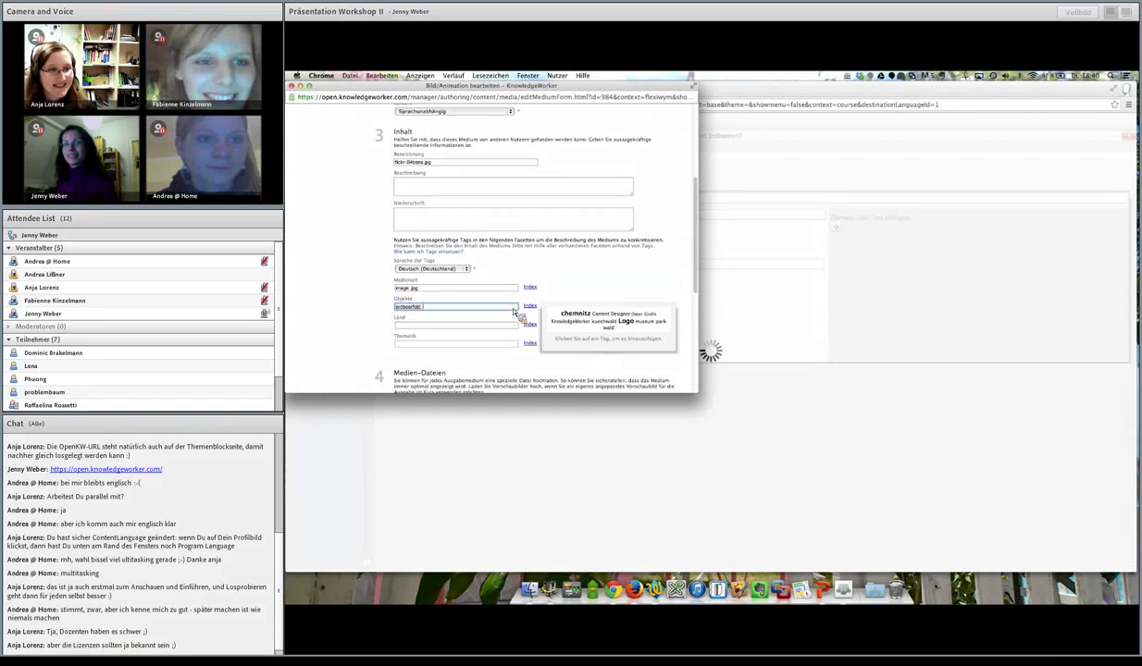
{"action": "left_click", "coordinate": [490, 344]}
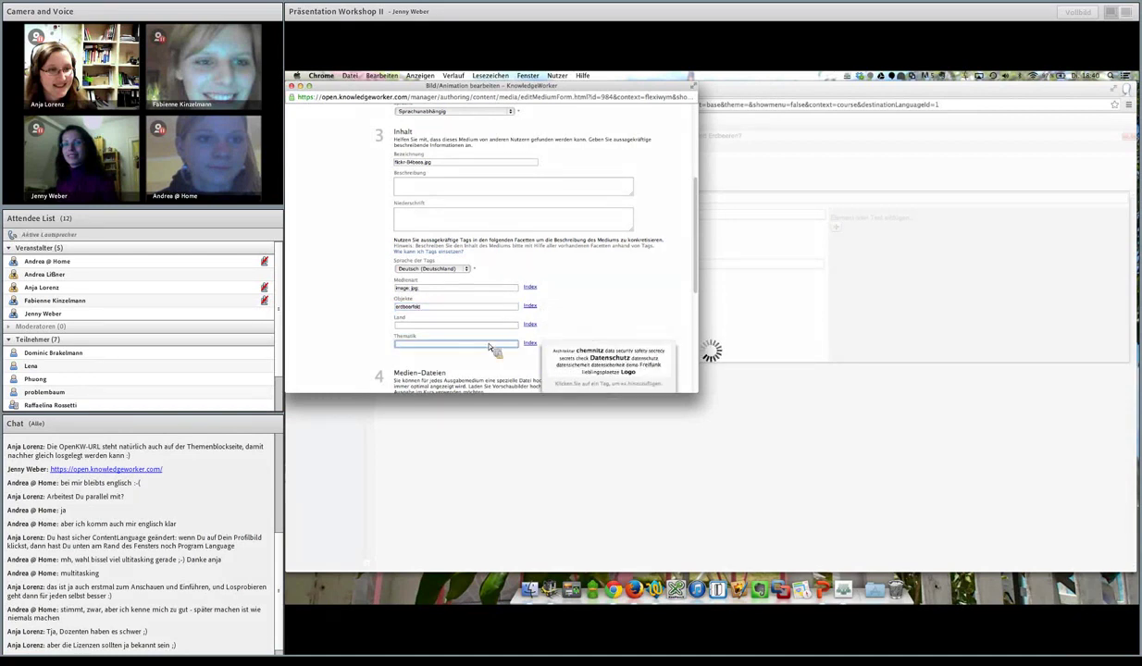
{"action": "type", "text": "datenschutz, erdbeeren"}
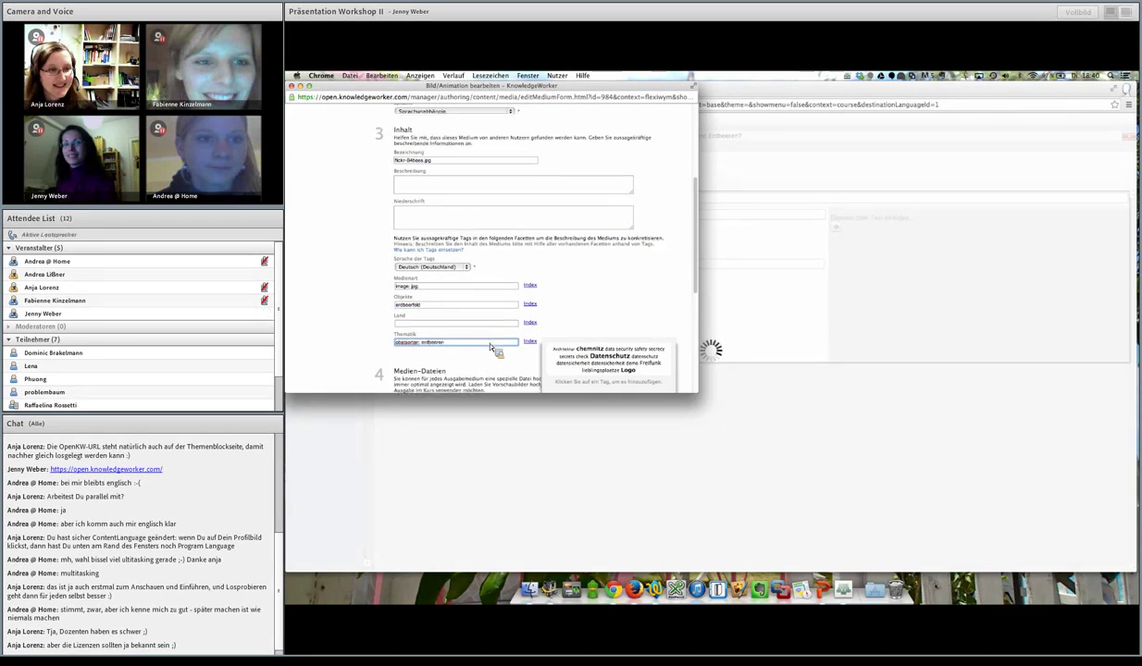
Step: Save the medium's details to place the image on the page, and open its title for editing
{"action": "scroll", "coordinate": [492, 343], "scroll_direction": "down", "scroll_amount": 5}
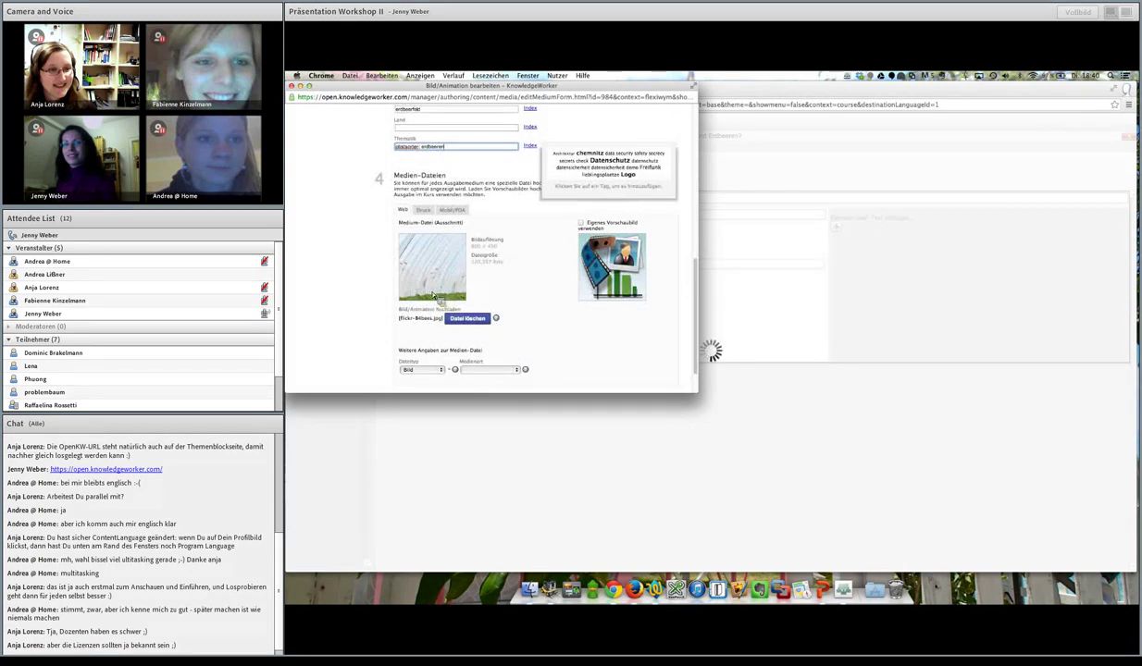
{"action": "scroll", "coordinate": [433, 349], "scroll_direction": "down", "scroll_amount": 2}
{"action": "left_click", "coordinate": [440, 358]}
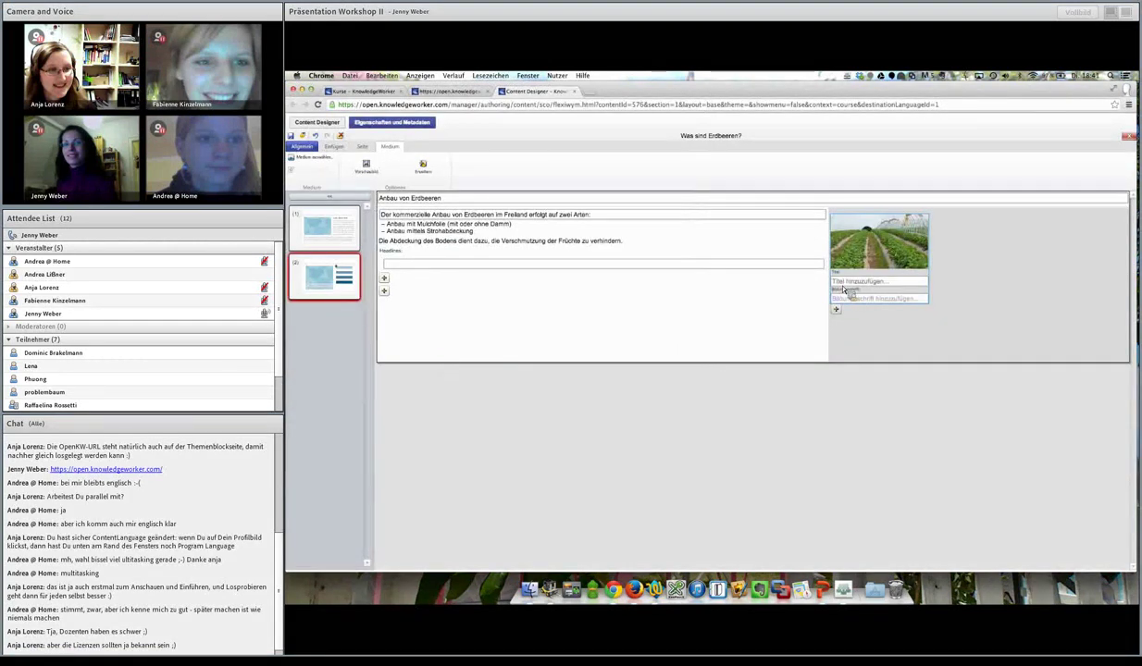
{"action": "left_click", "coordinate": [844, 287]}
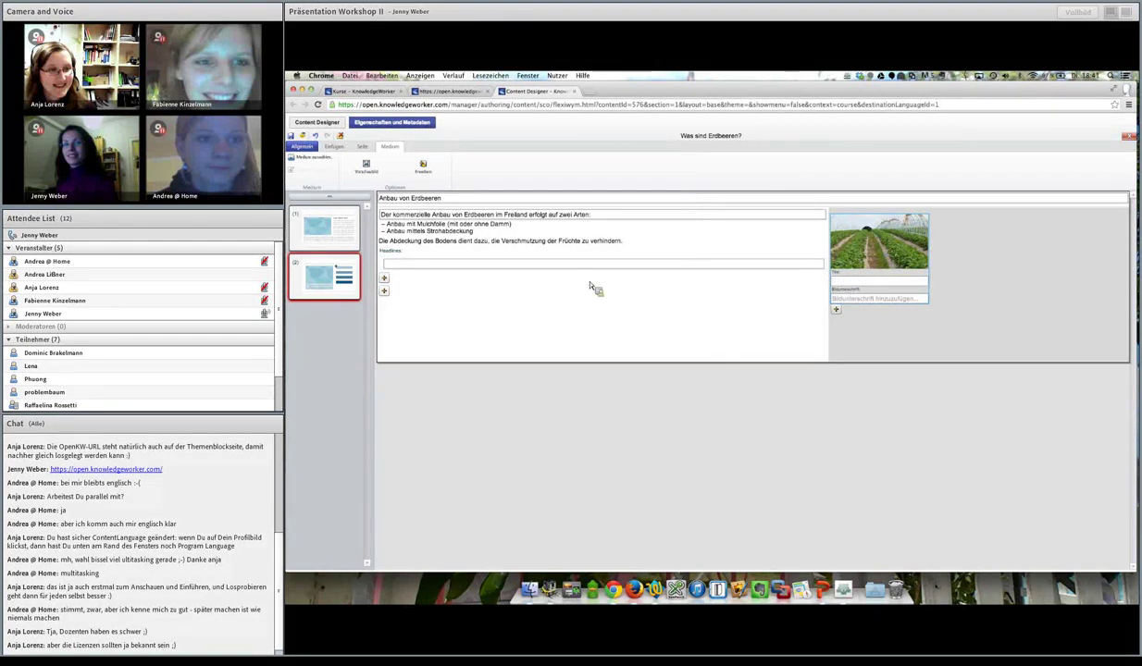
Step: Save the learning content, preview the "Anbau von Erdbeeren" page and close the preview
{"action": "left_click", "coordinate": [305, 147]}
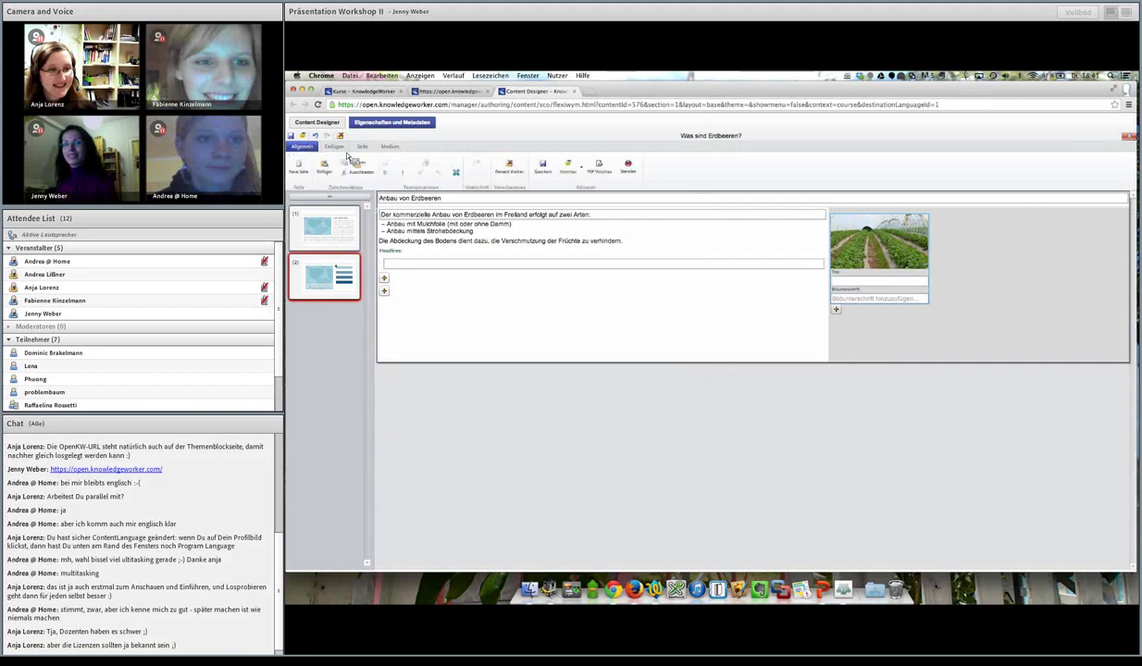
{"action": "left_click", "coordinate": [544, 167]}
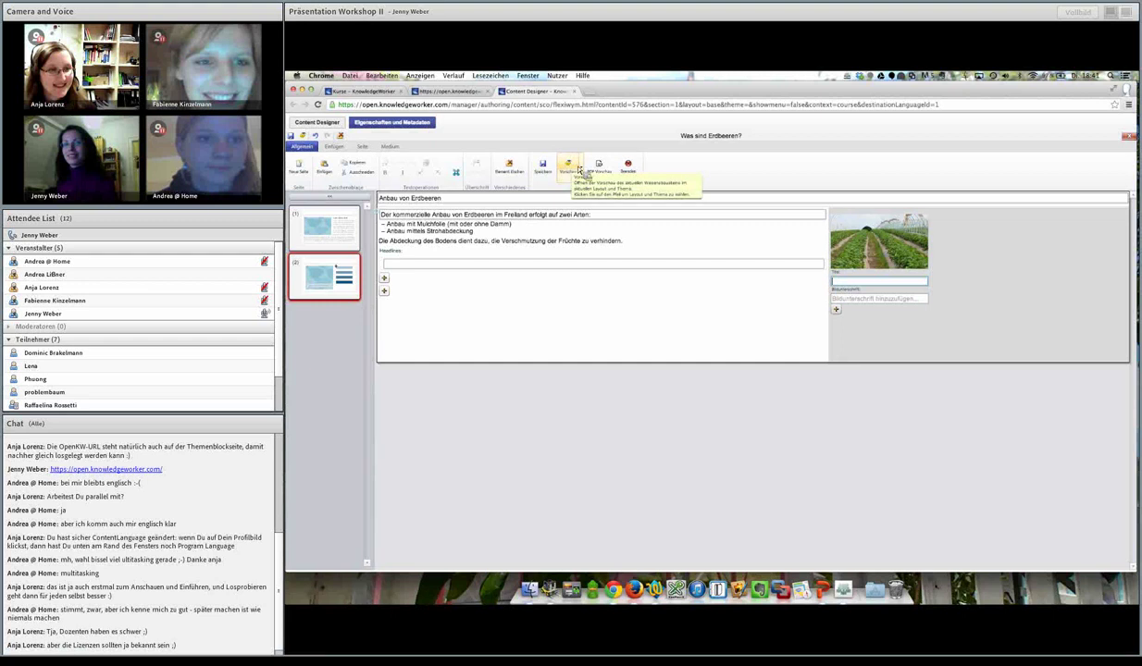
{"action": "left_click", "coordinate": [579, 170]}
{"action": "left_click", "coordinate": [583, 238]}
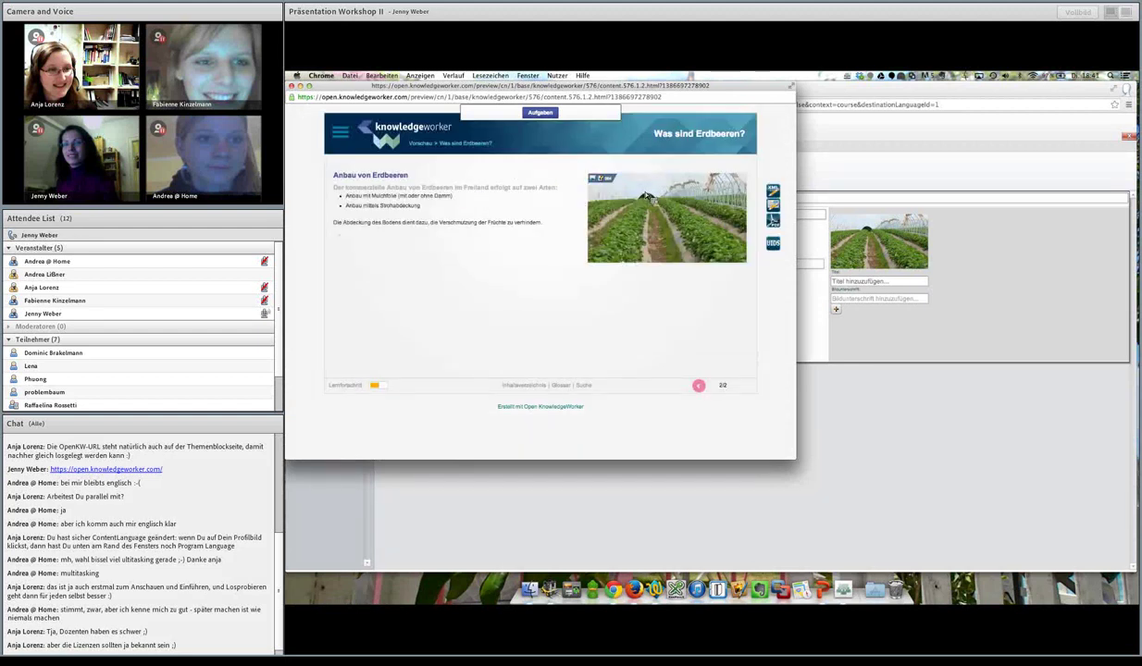
{"action": "left_click", "coordinate": [293, 86]}
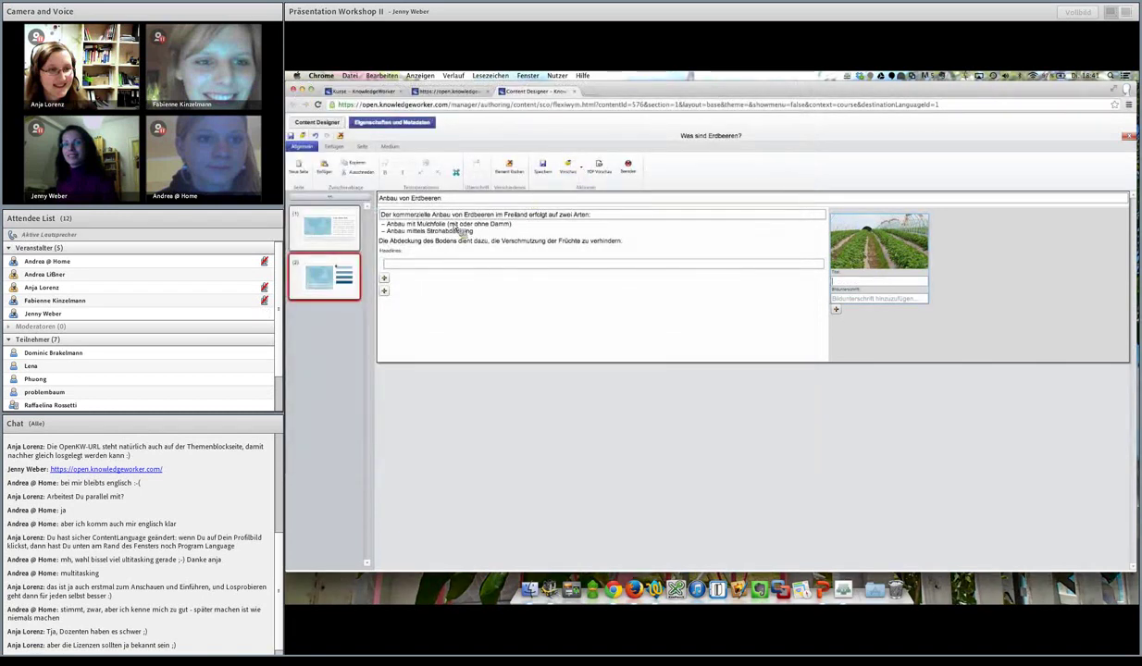
Step: Set the page layout to "Verhältnis Text:Medium 1:4"
{"action": "left_click", "coordinate": [366, 148]}
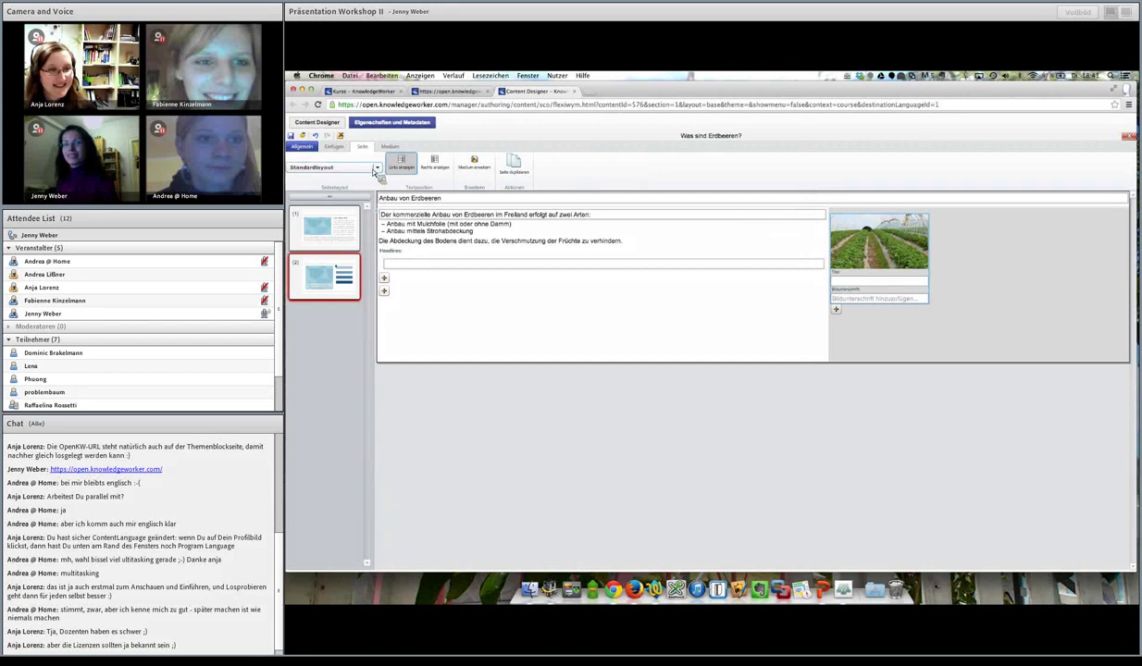
{"action": "left_click", "coordinate": [375, 169]}
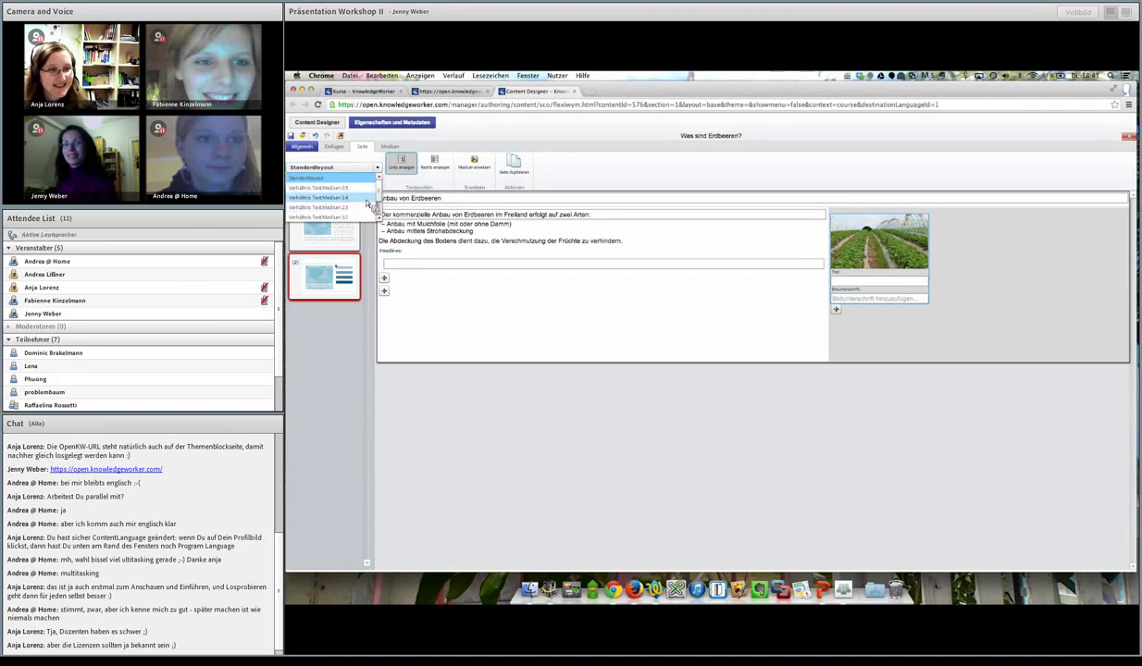
{"action": "left_click", "coordinate": [366, 198]}
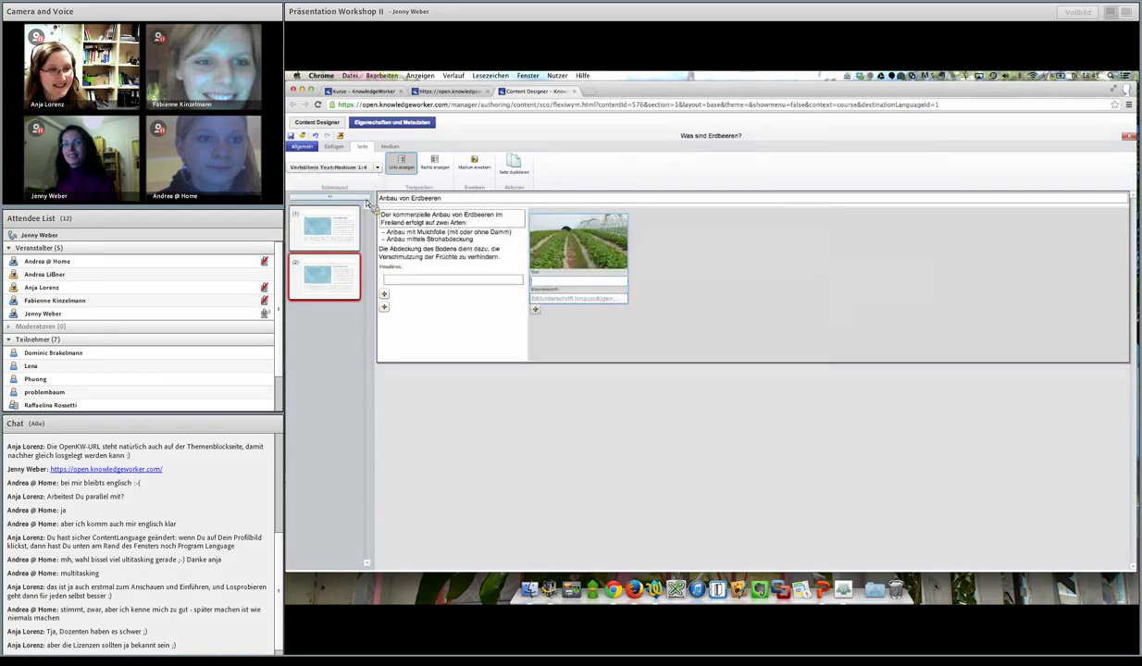
Step: Enter "Erdbeerernte" as the page's first headline entry
{"action": "left_click", "coordinate": [426, 280]}
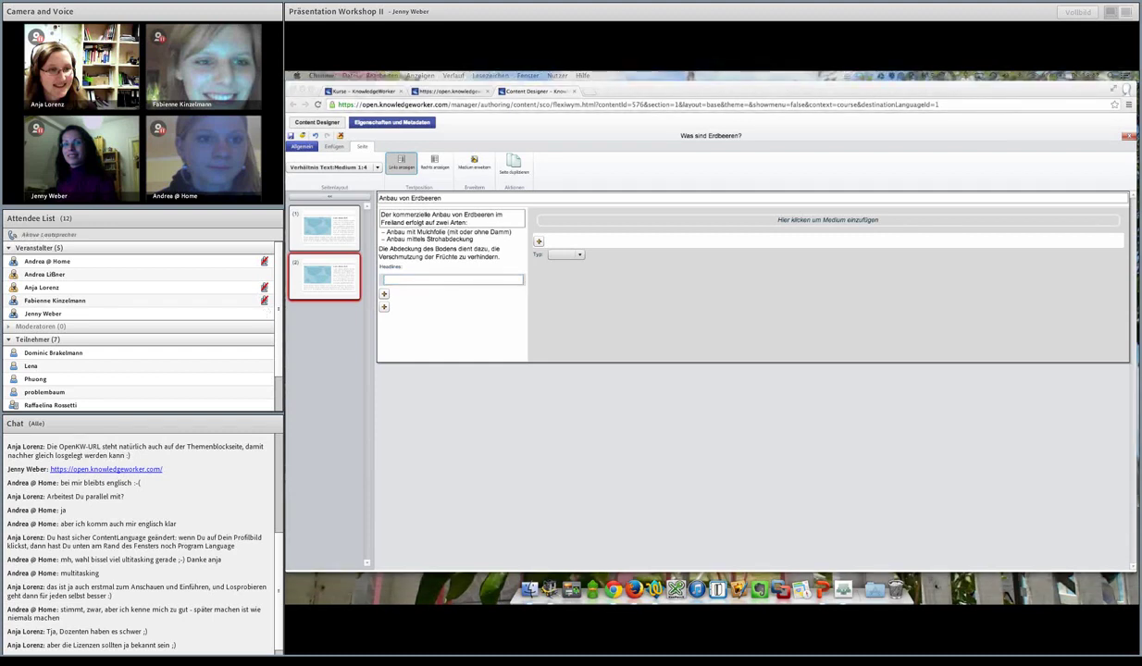
{"action": "left_click", "coordinate": [396, 280]}
{"action": "type", "text": "Ernte"}
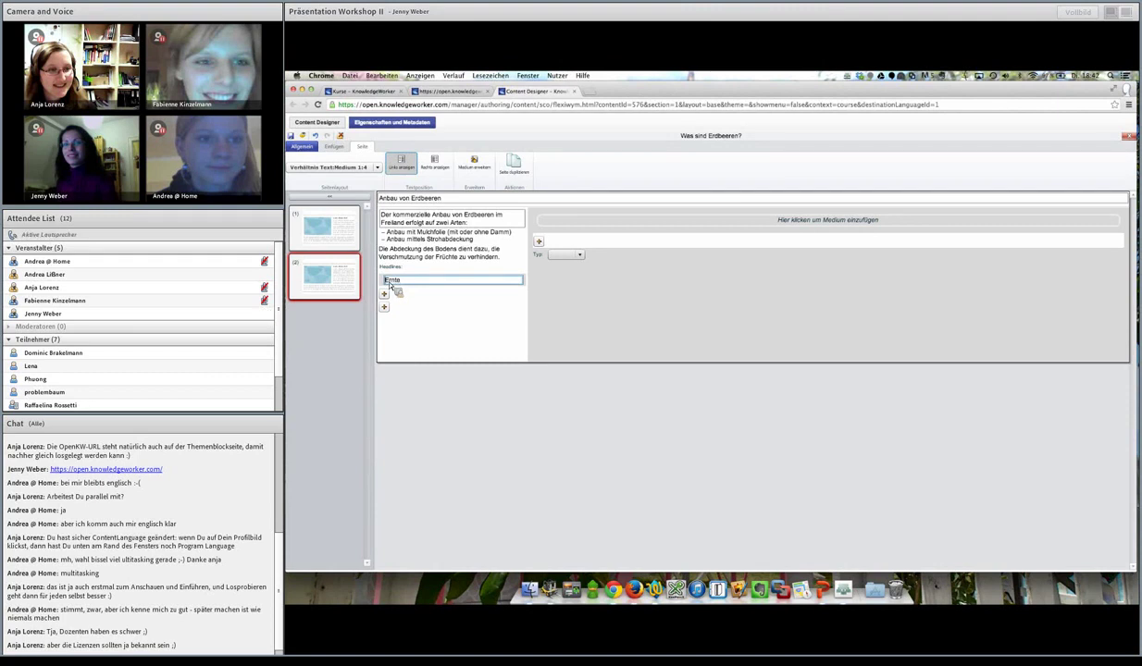
{"action": "type", "text": "Erdbeer"}
{"action": "key", "text": "Delete"}
{"action": "type", "text": "e"}
Step: Insert the four-line harvest text, "Die Haupternte der Erdbeeren …" through "… ab März aus Italien und Frankreich.", as the content for "Erdbeerernte"
{"action": "left_click", "coordinate": [540, 242]}
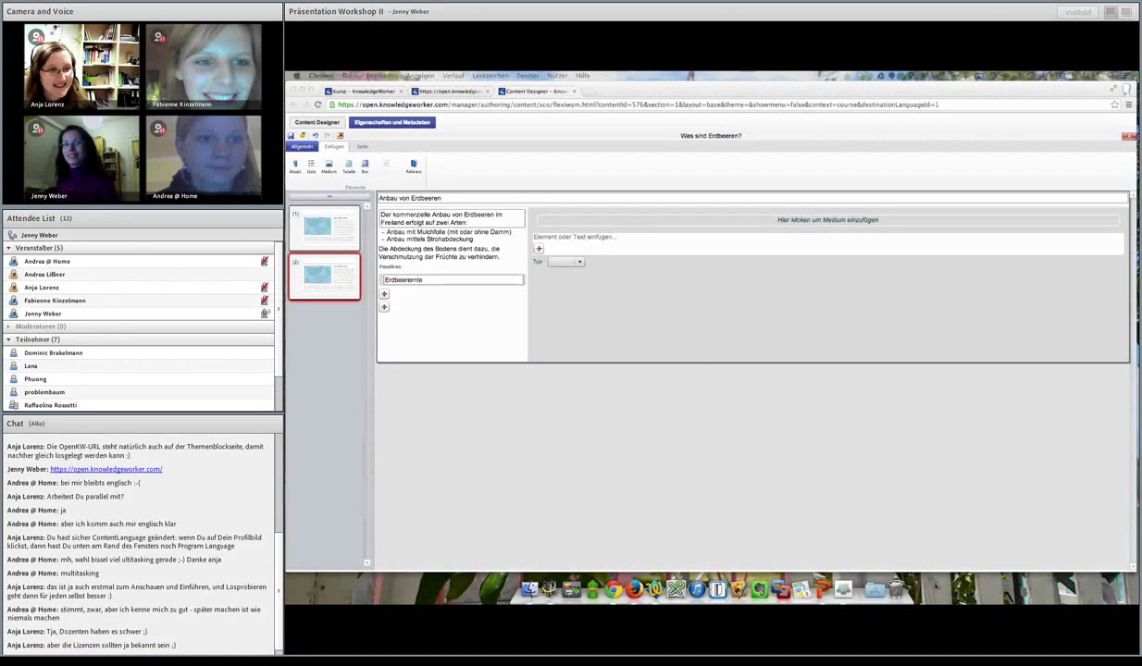
{"action": "left_click", "coordinate": [601, 239]}
{"action": "type", "text": "Die Haupternte der Erdbeeren findet in Mitteleuropa in den Monaten Mai und Juni statt. Früchte, die weite Transportwege zurückgelegt haben, sind fast ganzjährig im Handel erhältlich. Im Herbst und Winter kommen frische Erdbeeren aus Israel, Ägypten und Übersee zu uns, ab Februar aus Spanien und Marokko, ab März aus Italien und Frankreich."}
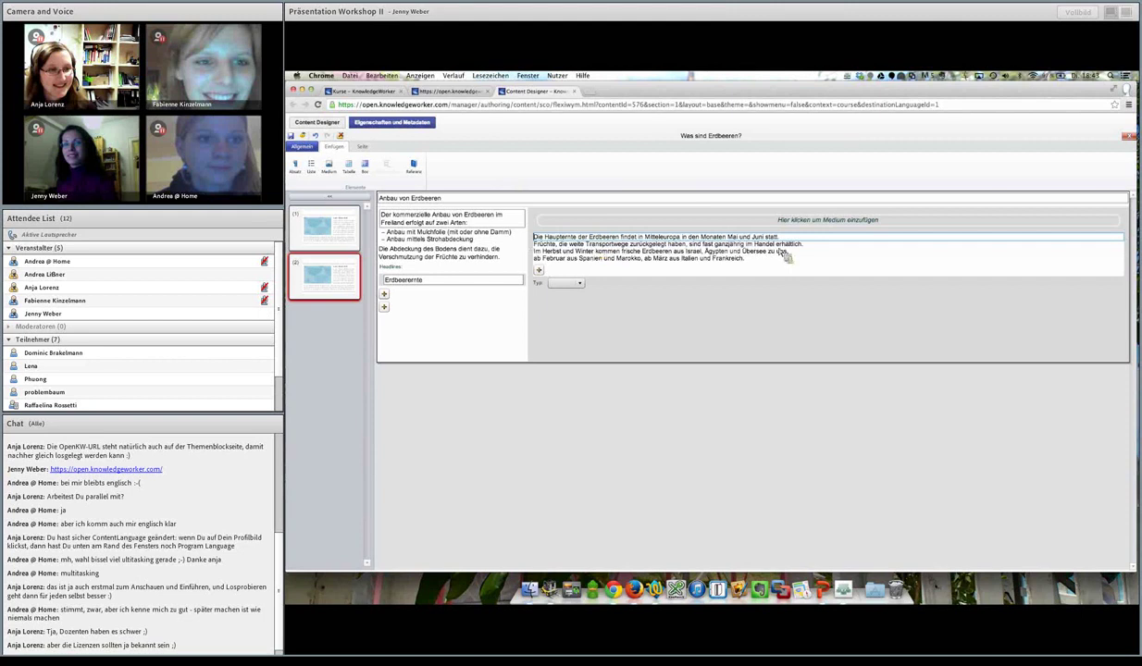
Step: Merge the four harvest text lines under "Erdbeerernte" into two paragraphs, the second starting with "Im Herbst und Winter"
{"action": "left_click", "coordinate": [546, 251]}
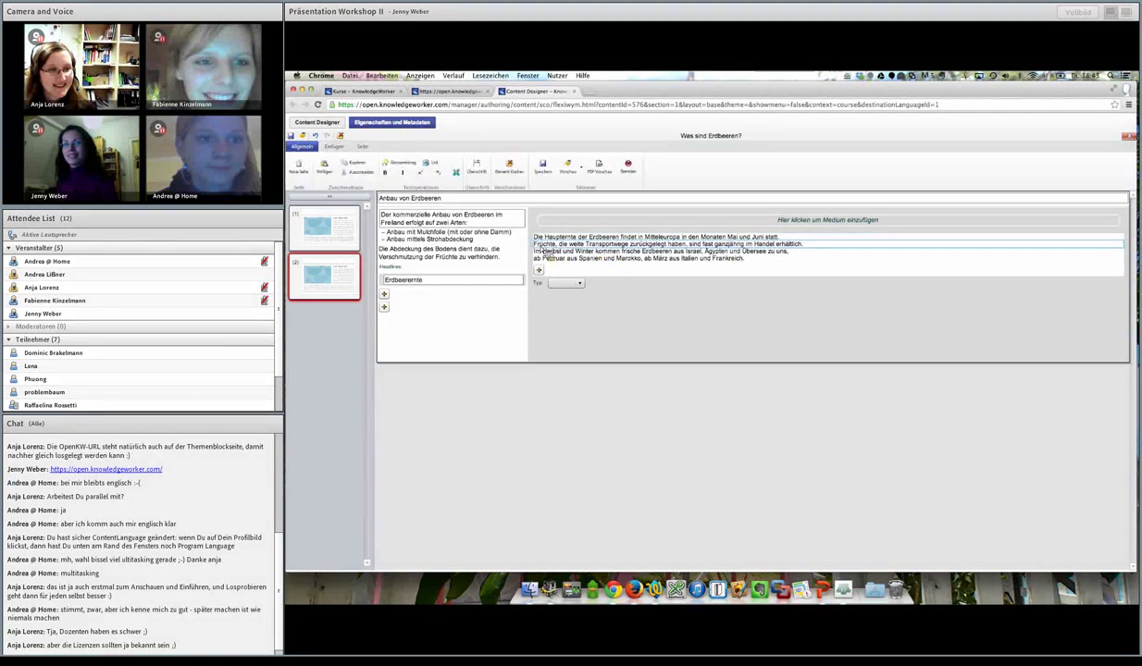
{"action": "key", "text": "BackSpace"}
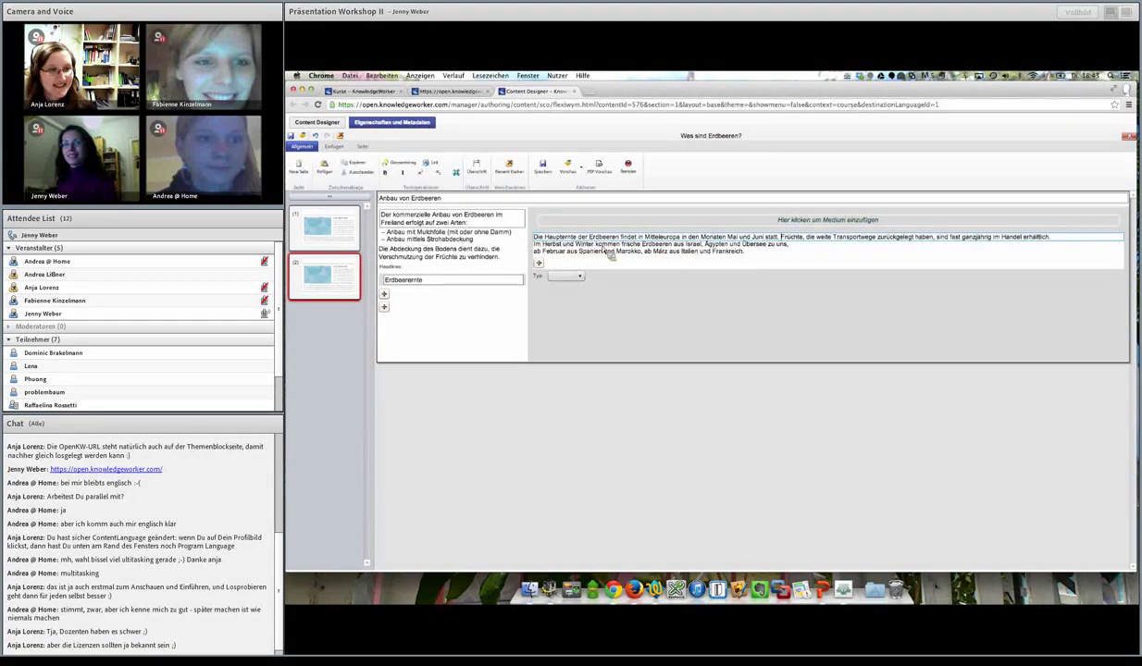
{"action": "left_click", "coordinate": [534, 251]}
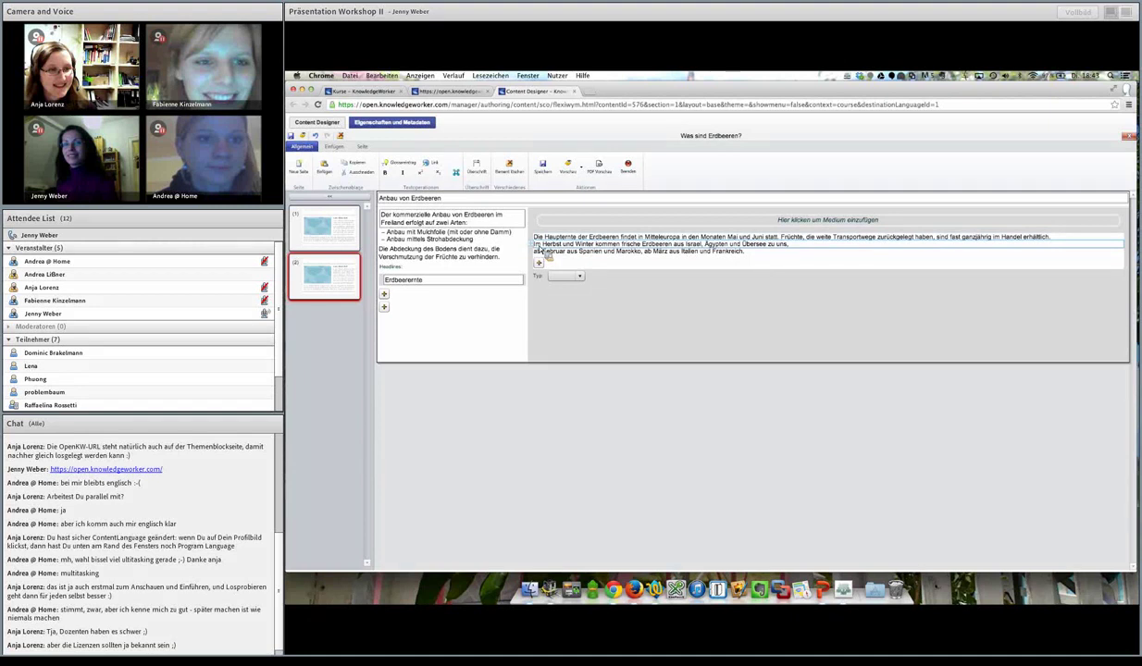
{"action": "left_click", "coordinate": [539, 257]}
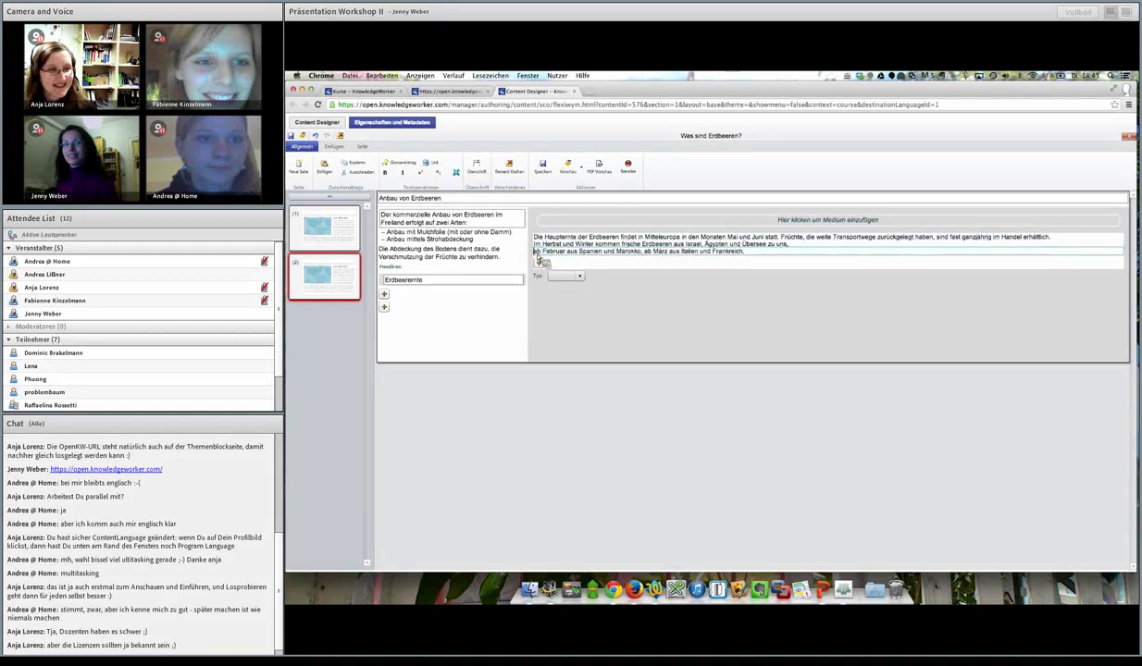
{"action": "key", "text": "BackSpace"}
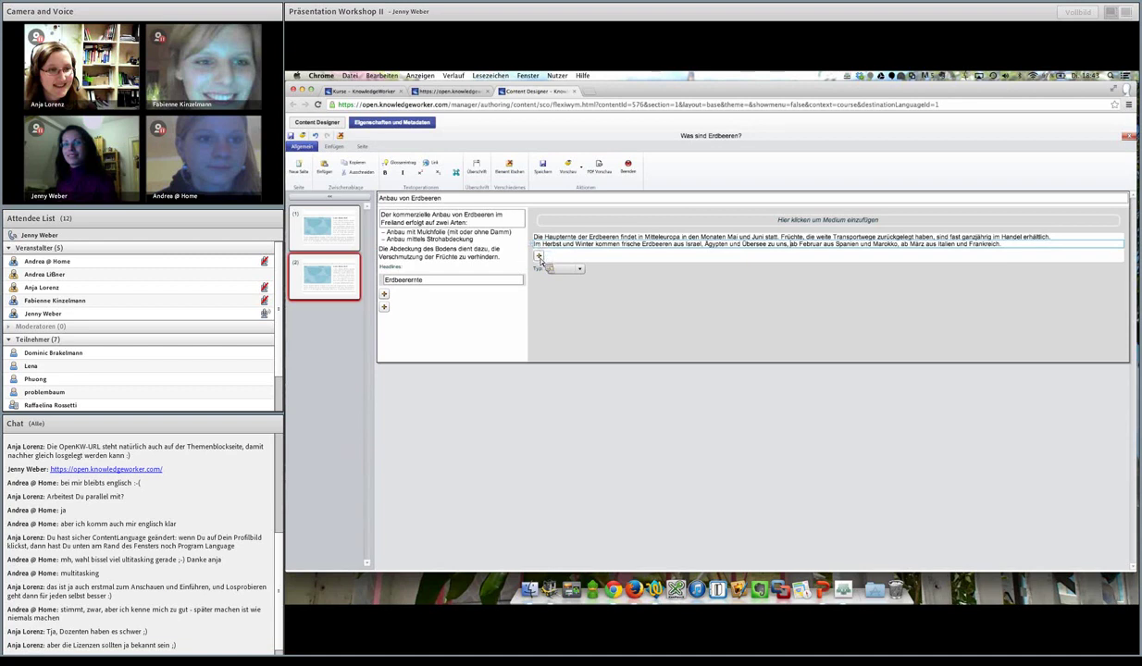
Step: Save the learning content, preview the "Anbau von Erdbeeren" page and show the content of its "Erdbeerernte" headline
{"action": "left_click", "coordinate": [544, 166]}
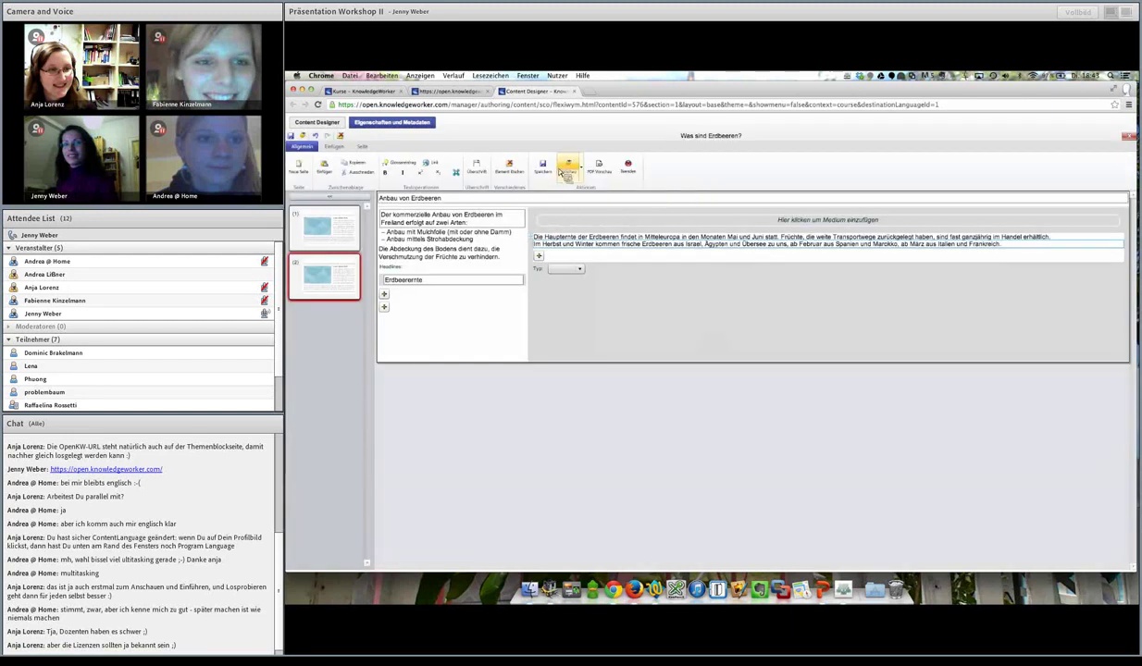
{"action": "left_click", "coordinate": [561, 170]}
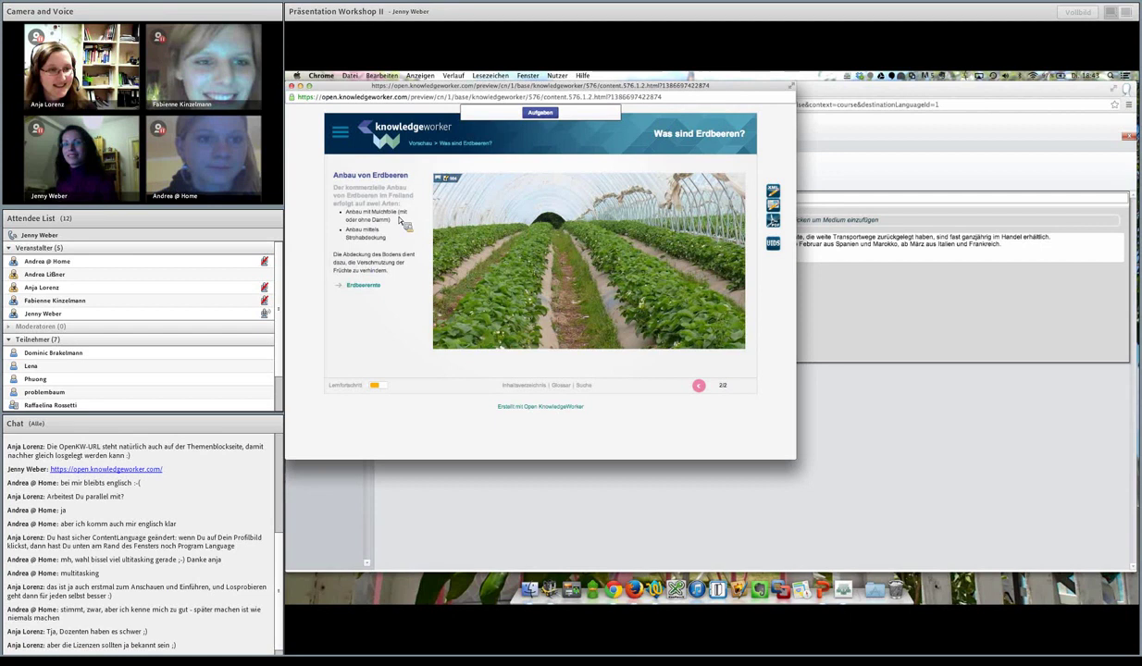
{"action": "left_click", "coordinate": [364, 289]}
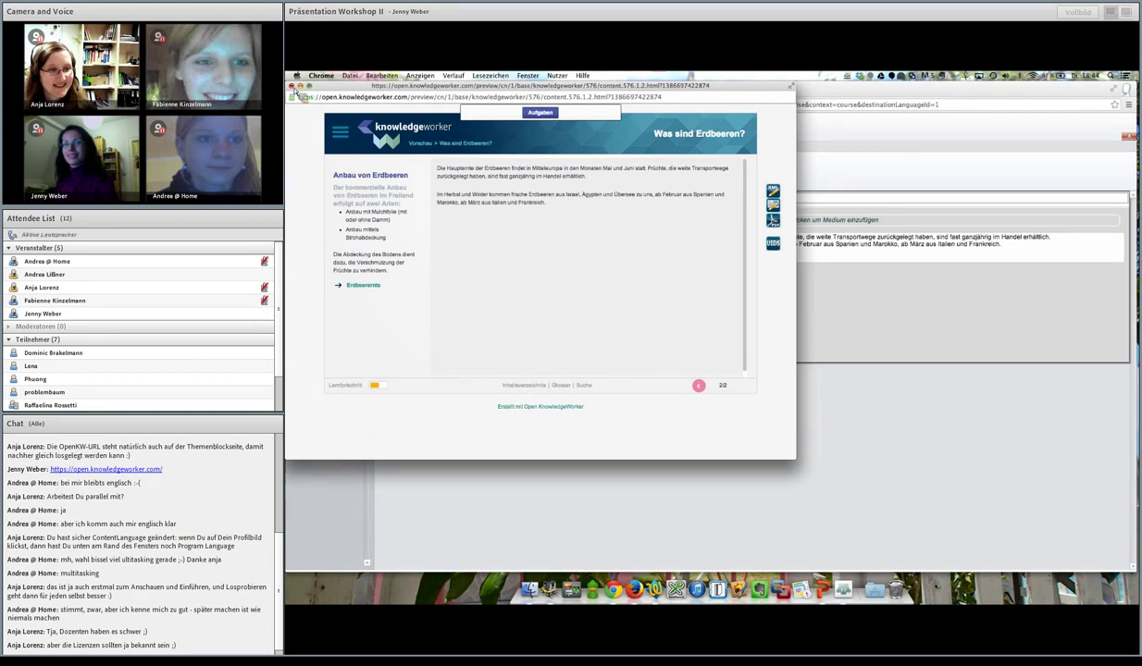
Step: Compare the additional information on the "Süße rote Frucht" page with the "Erdbeerernte" headline in the preview, and close the preview
{"action": "left_click", "coordinate": [698, 385]}
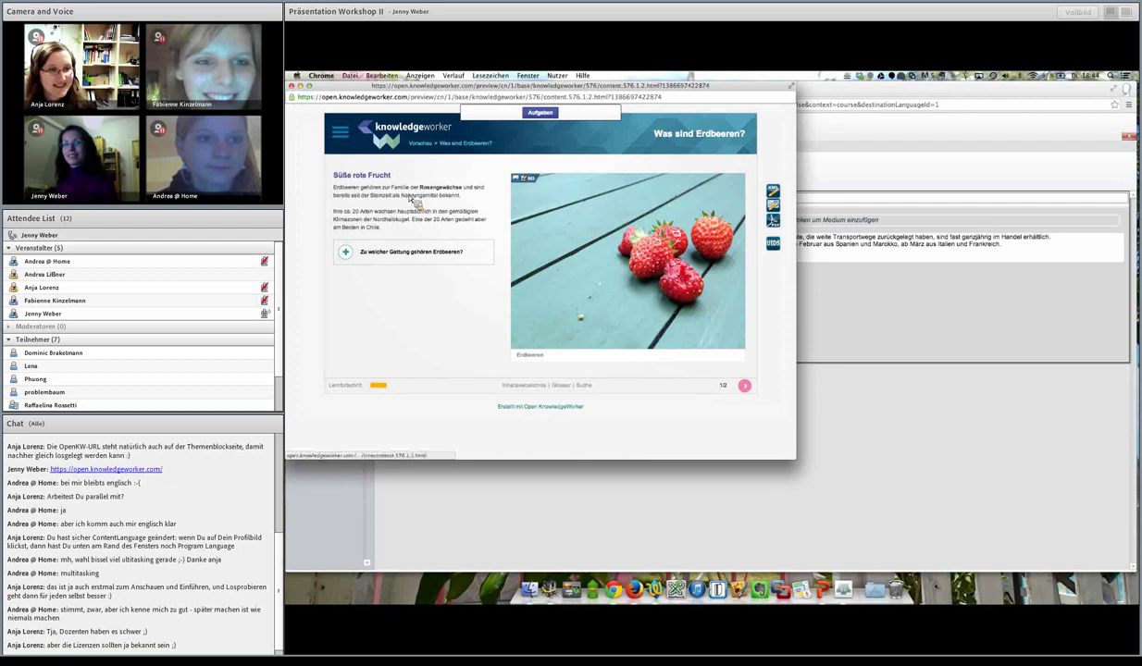
{"action": "left_click", "coordinate": [398, 259]}
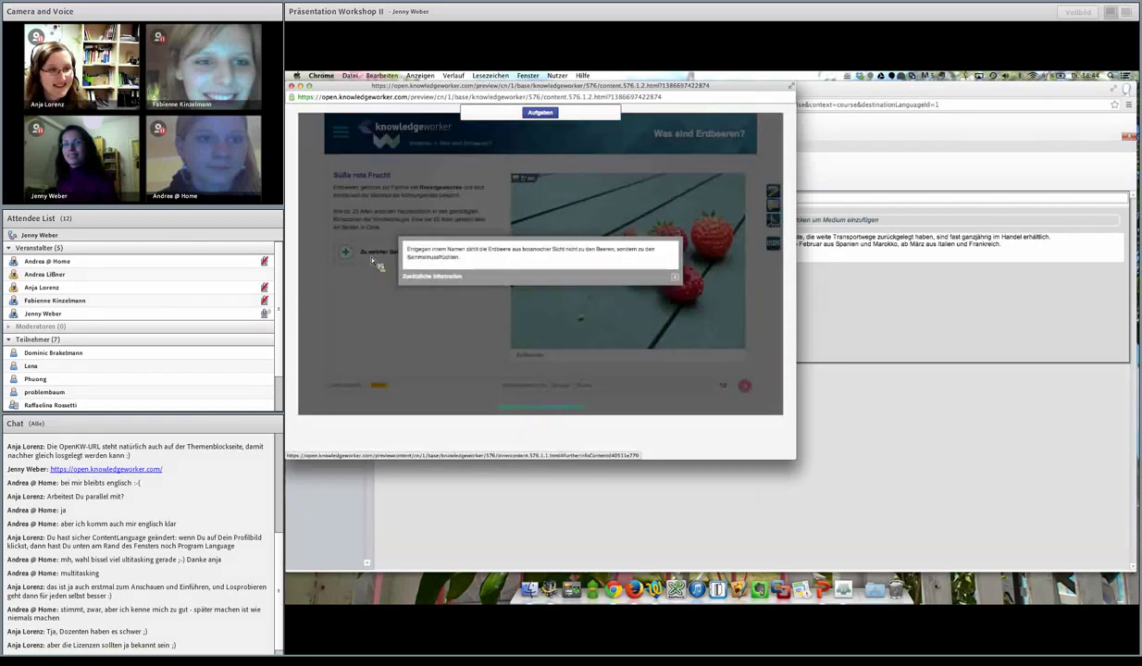
{"action": "left_click", "coordinate": [675, 276]}
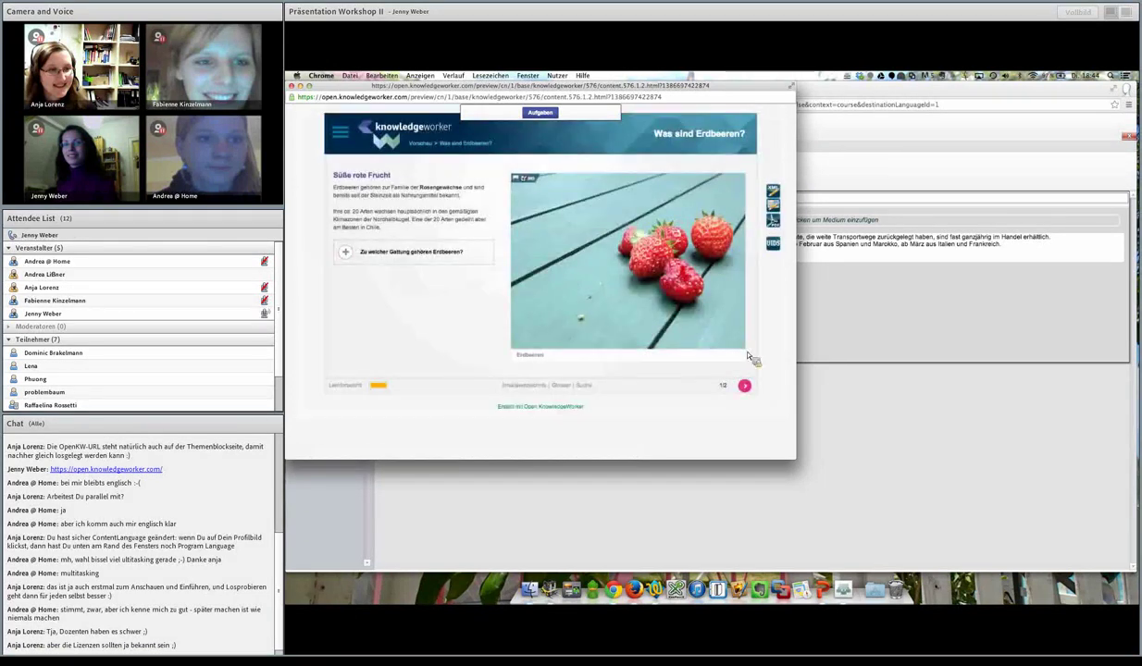
{"action": "left_click", "coordinate": [746, 387]}
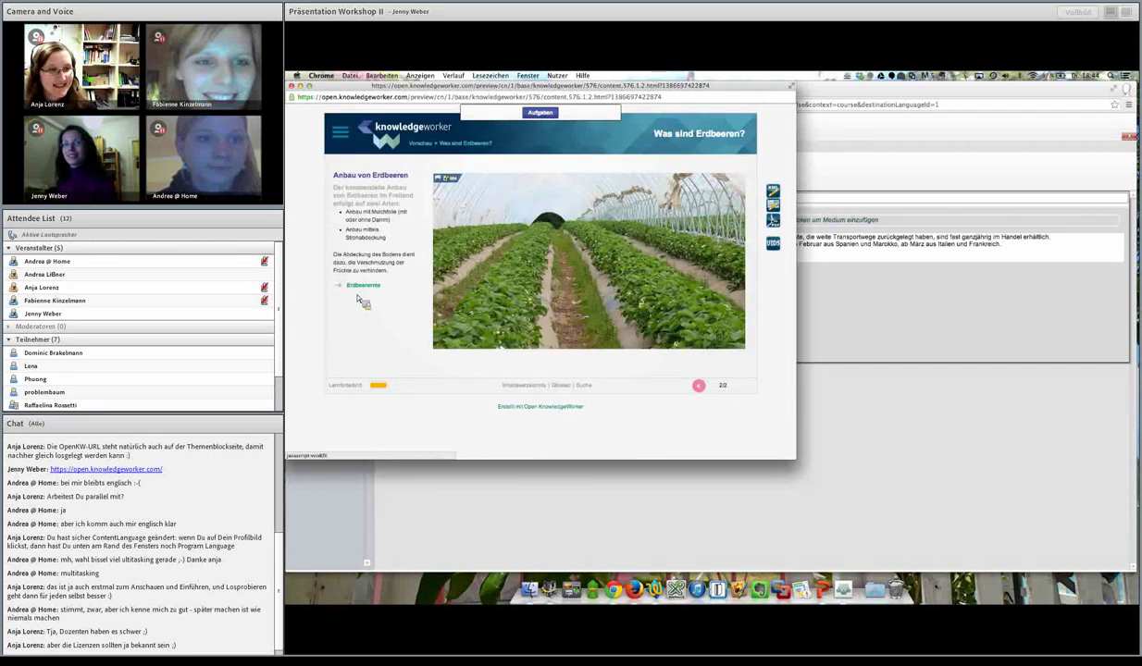
{"action": "left_click", "coordinate": [363, 286]}
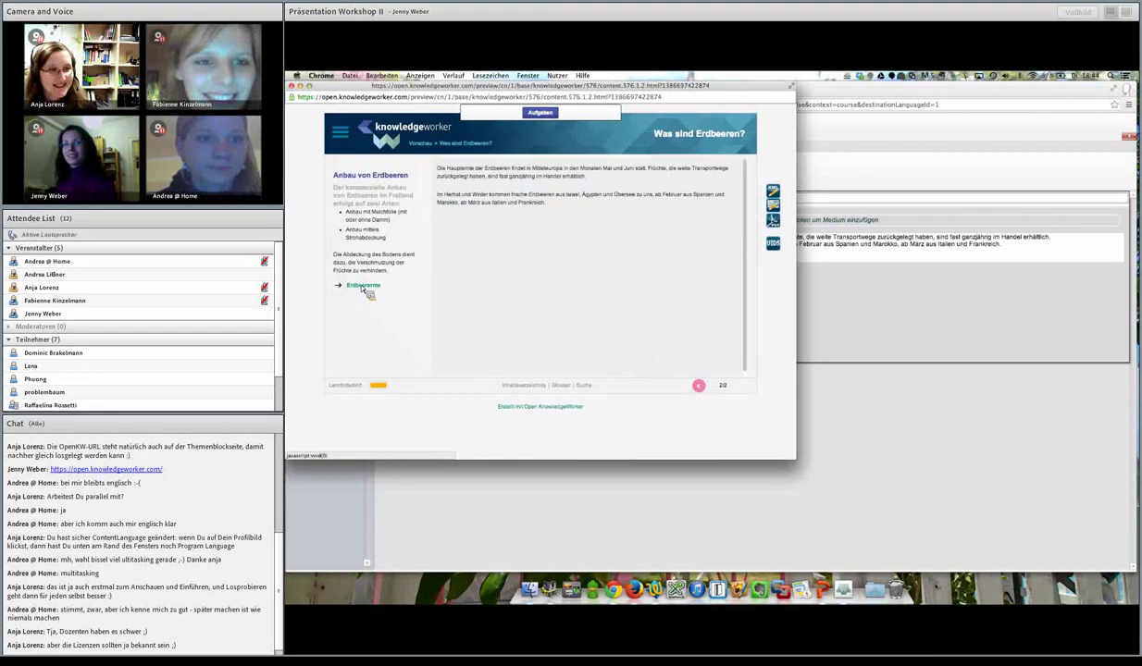
{"action": "left_click", "coordinate": [292, 86]}
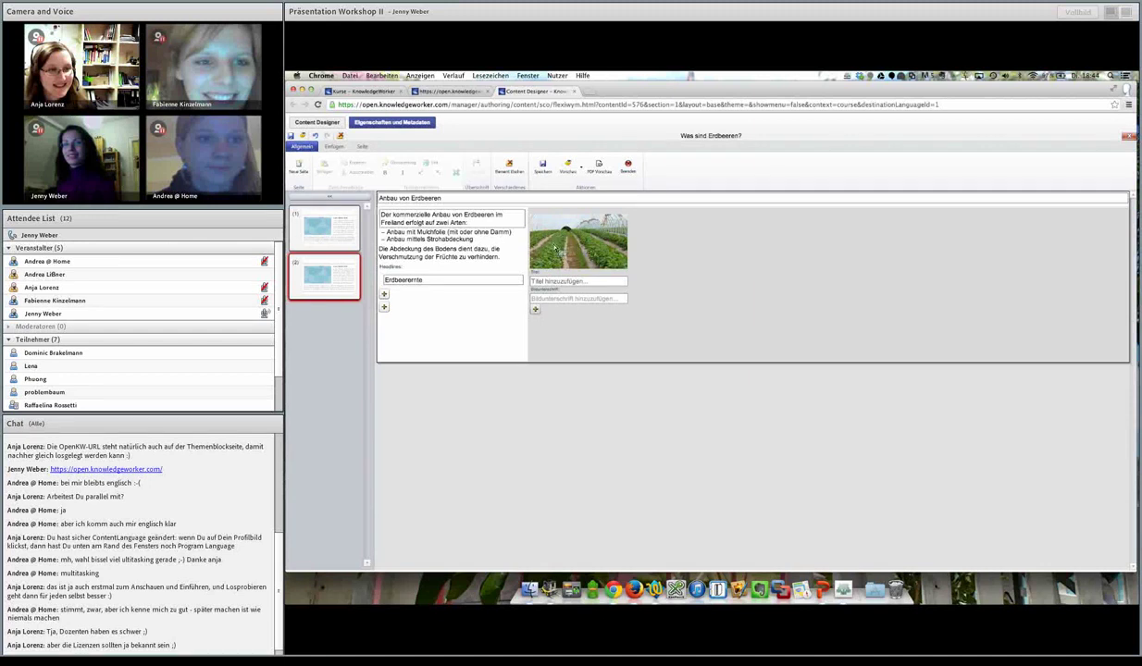
Step: Extend the strawberry image on the "Süße rote Frucht" page so that it can hold interactive objects
{"action": "left_click", "coordinate": [326, 234]}
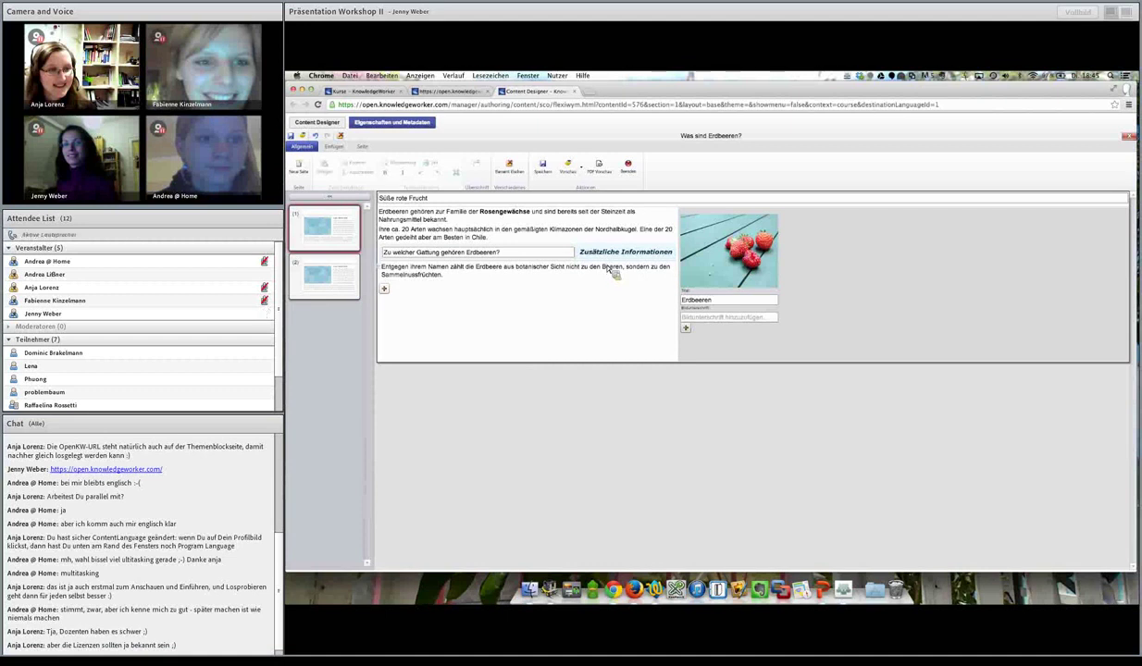
{"action": "left_click", "coordinate": [714, 243]}
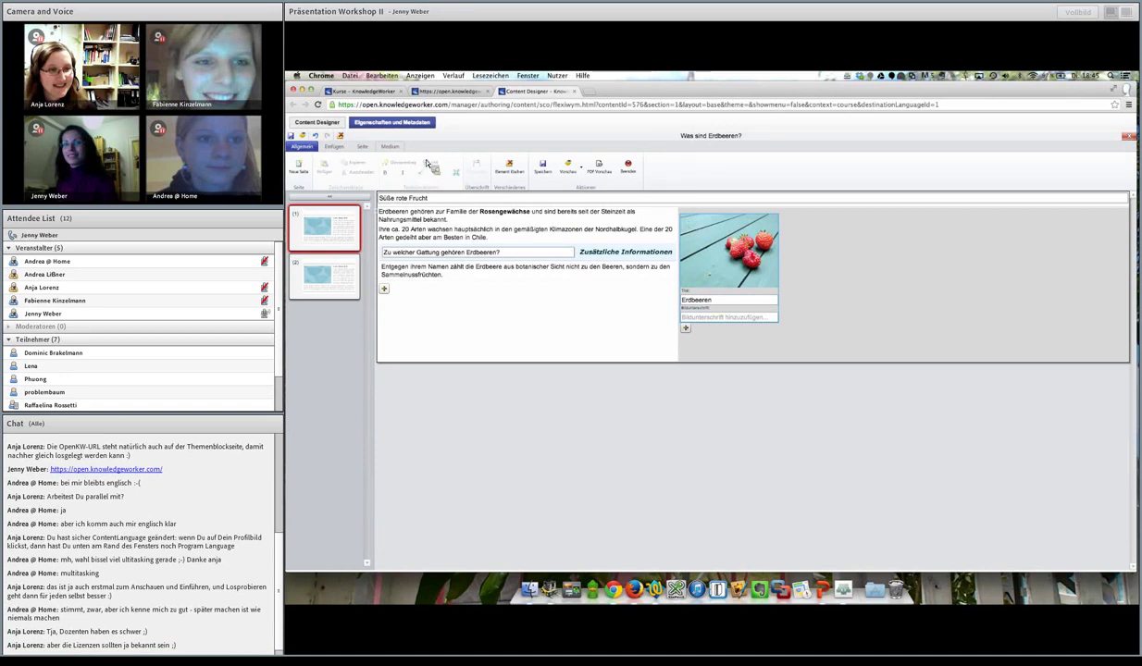
{"action": "left_click", "coordinate": [393, 149]}
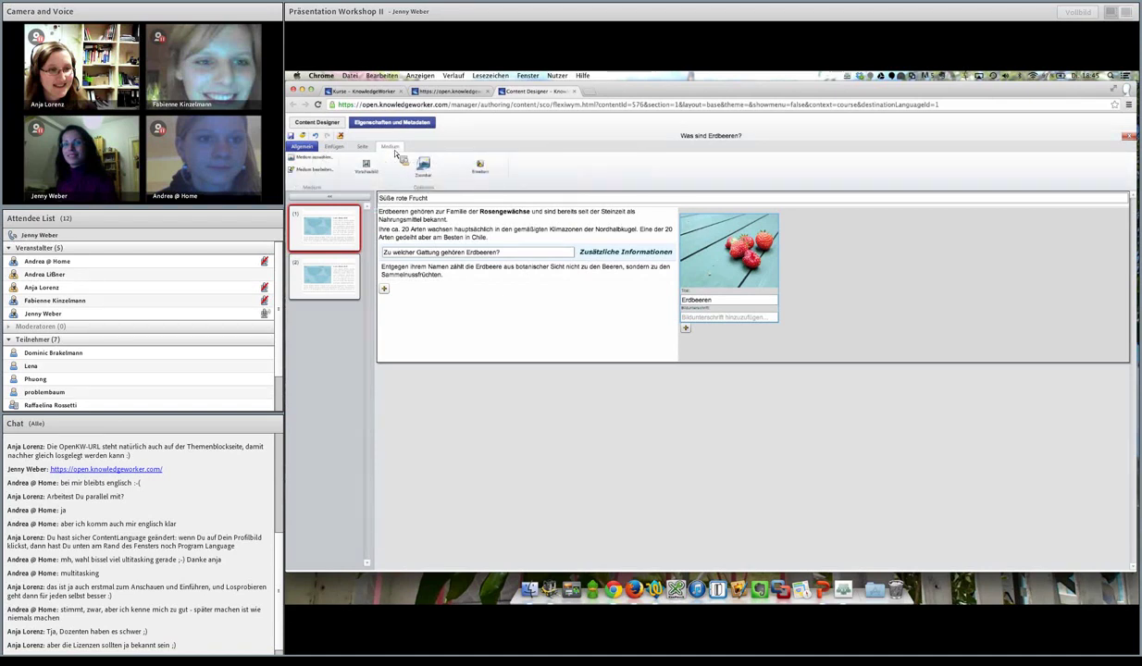
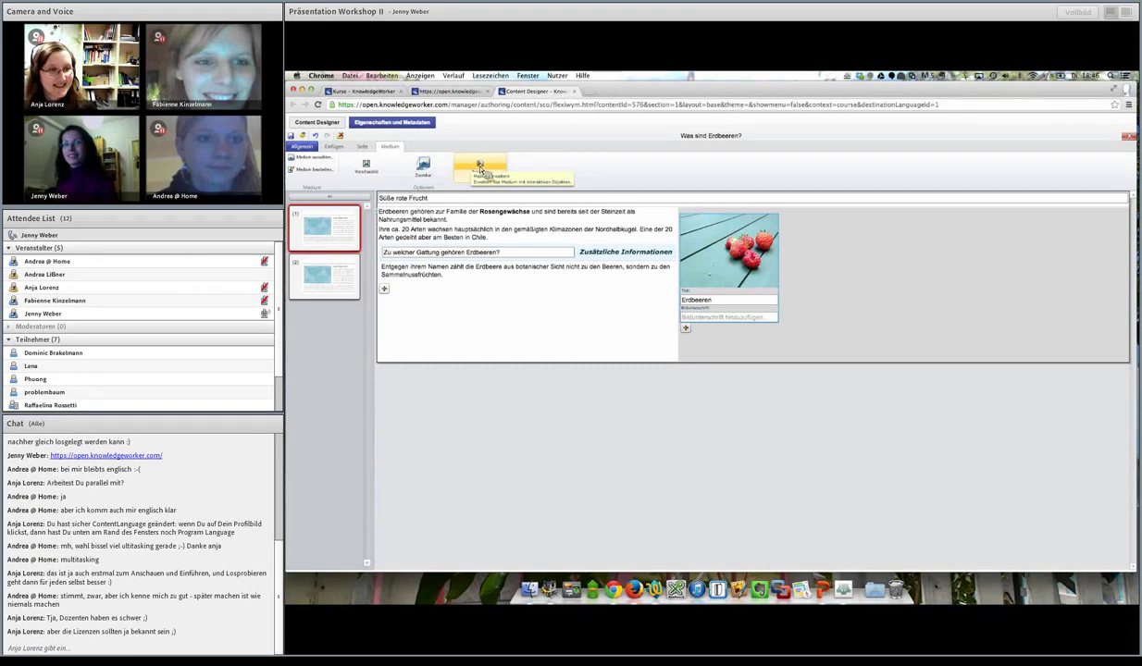
{"action": "left_click", "coordinate": [479, 171]}
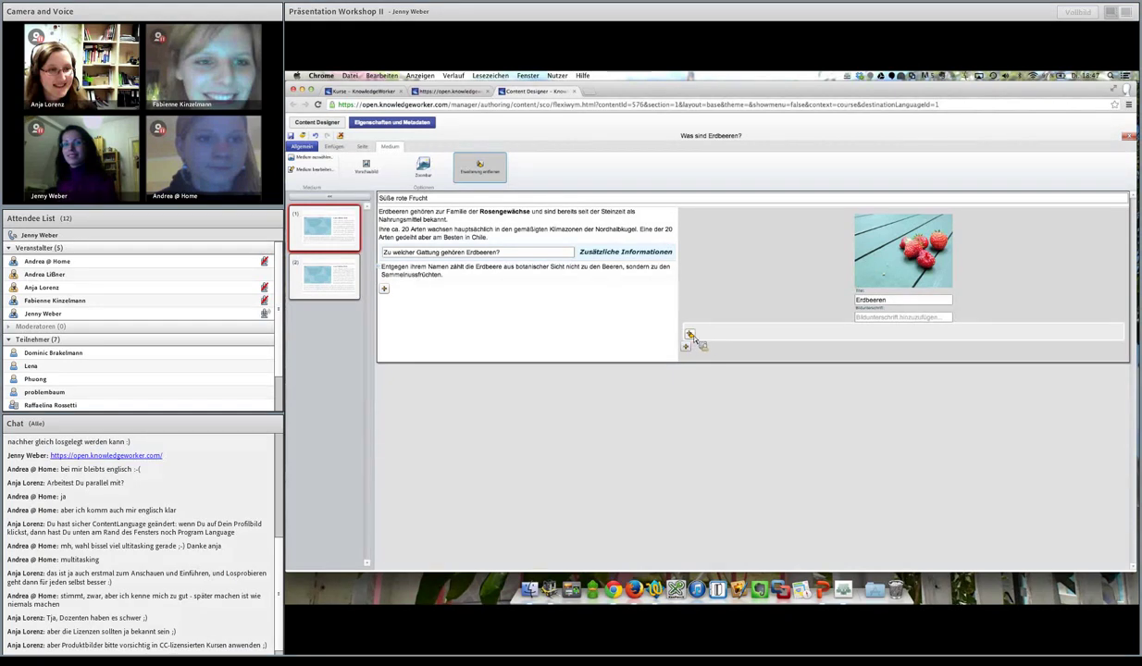
Step: Add an interactive object of type "Überschrift" to the strawberry image and name it "Charakteristika"
{"action": "left_click", "coordinate": [689, 335]}
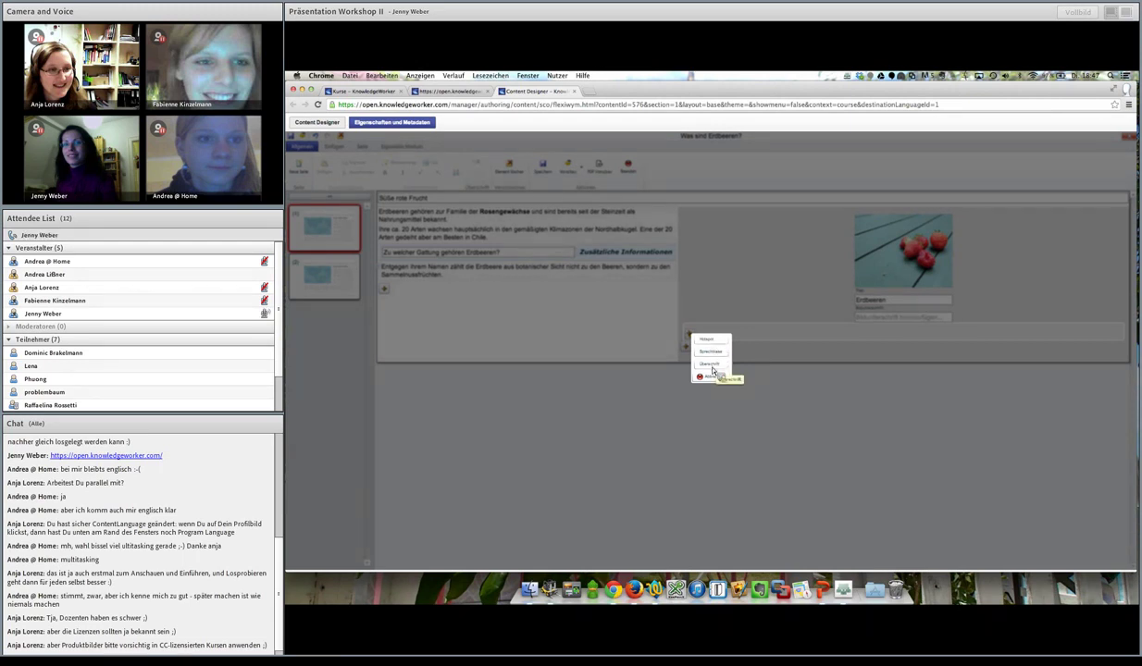
{"action": "left_click", "coordinate": [713, 370]}
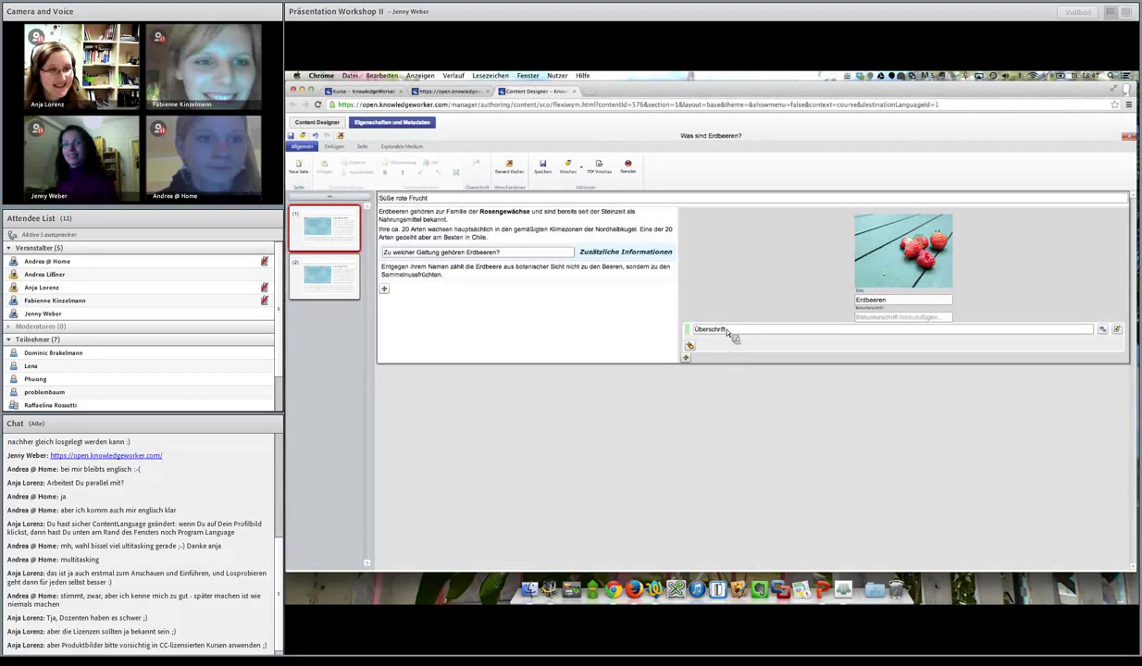
{"action": "double_click", "coordinate": [727, 332]}
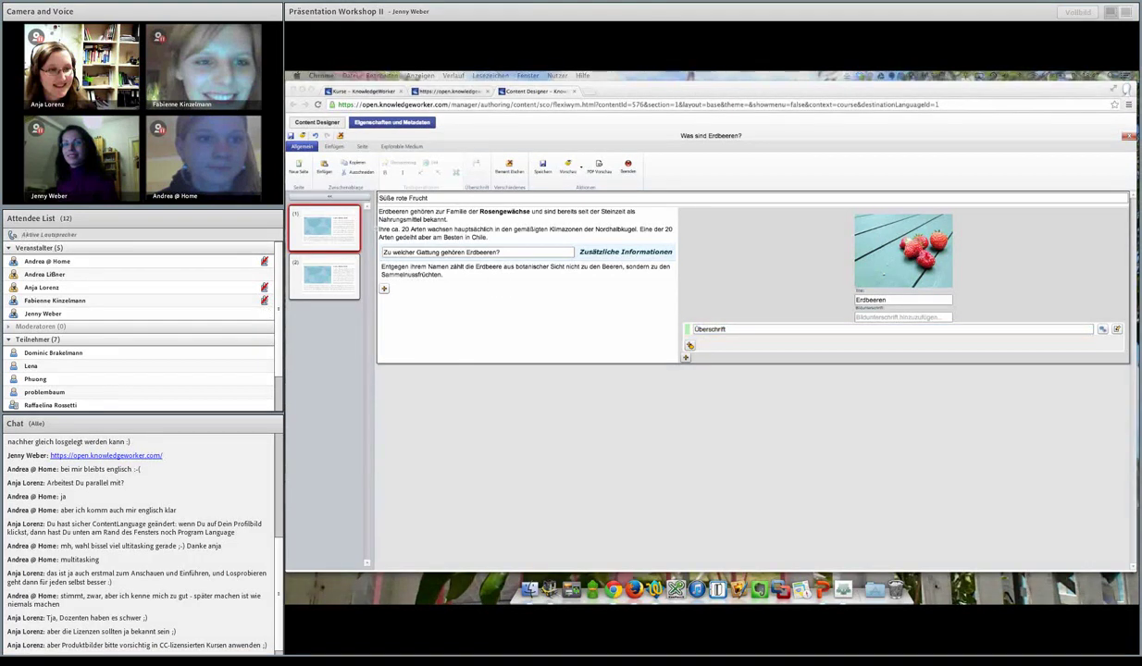
{"action": "left_click", "coordinate": [690, 330]}
{"action": "type", "text": "Charakteristika"}
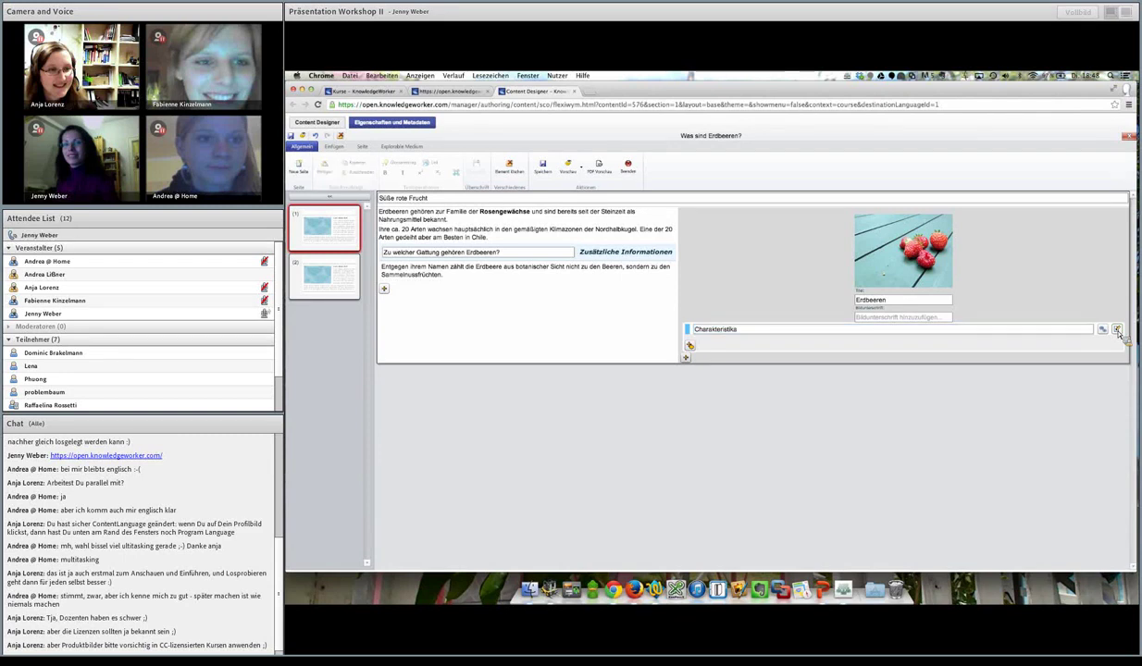
Step: Insert the two-paragraph text "Erdbeeren sind mehrjährige Pflanzen …" through "… gelben Nüsschen an der Oberfläche." as the content of the "Charakteristika" object
{"action": "left_click", "coordinate": [1117, 331]}
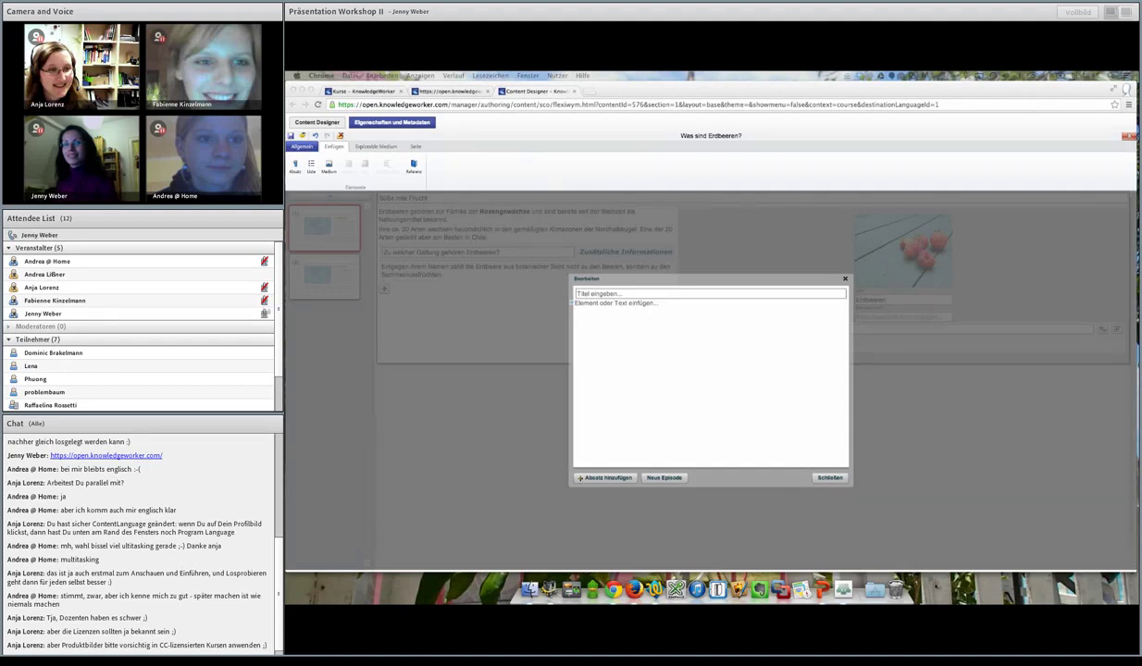
{"action": "left_click", "coordinate": [592, 302]}
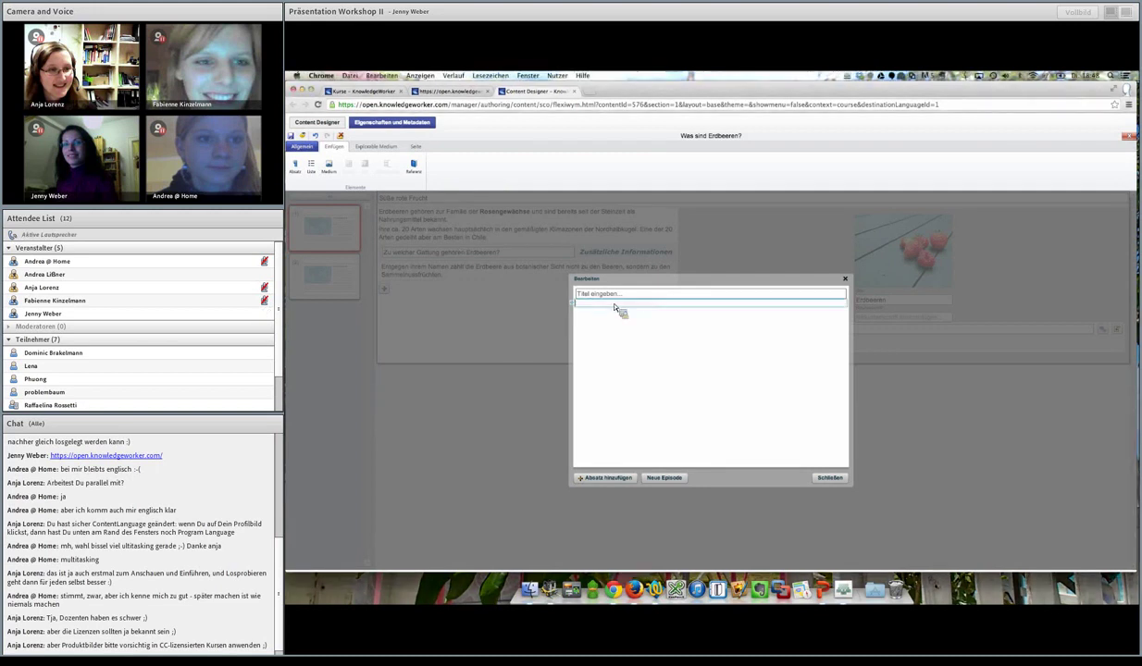
{"action": "type", "text": "Erdbeeren sind mehrjährige Pflanzen mit seidig behaarten Blättern und weißen Blüten. Die eigentlichen Früchte einer Erdbeere sind die kleinen gelben Nüsschen an der Oberfläche."}
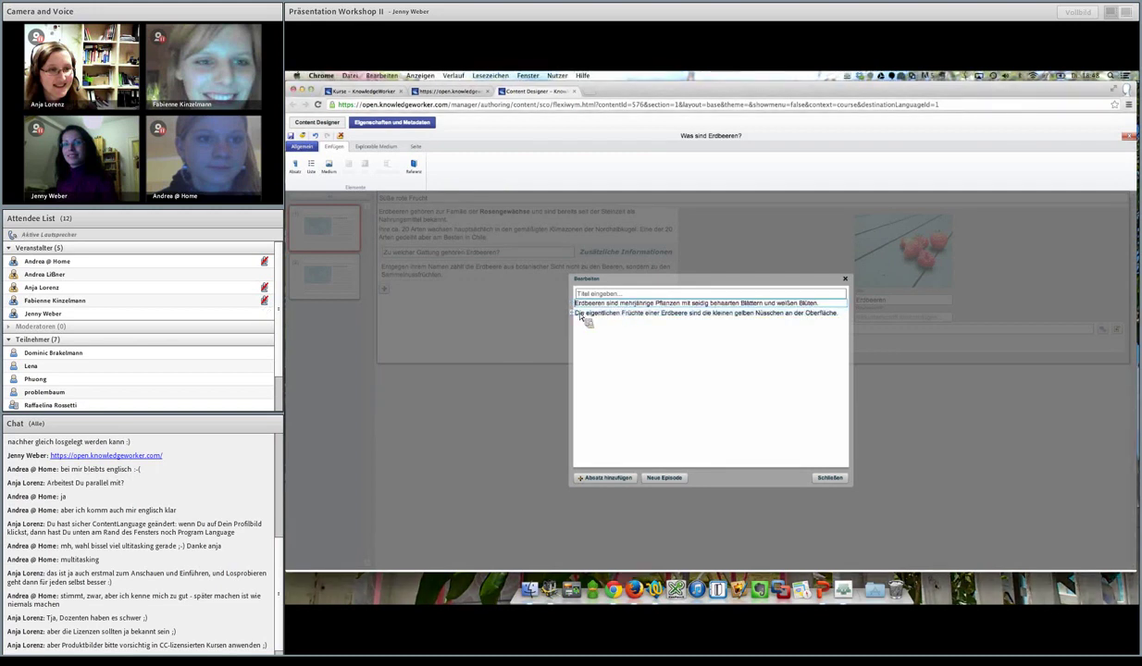
{"action": "left_click", "coordinate": [578, 315]}
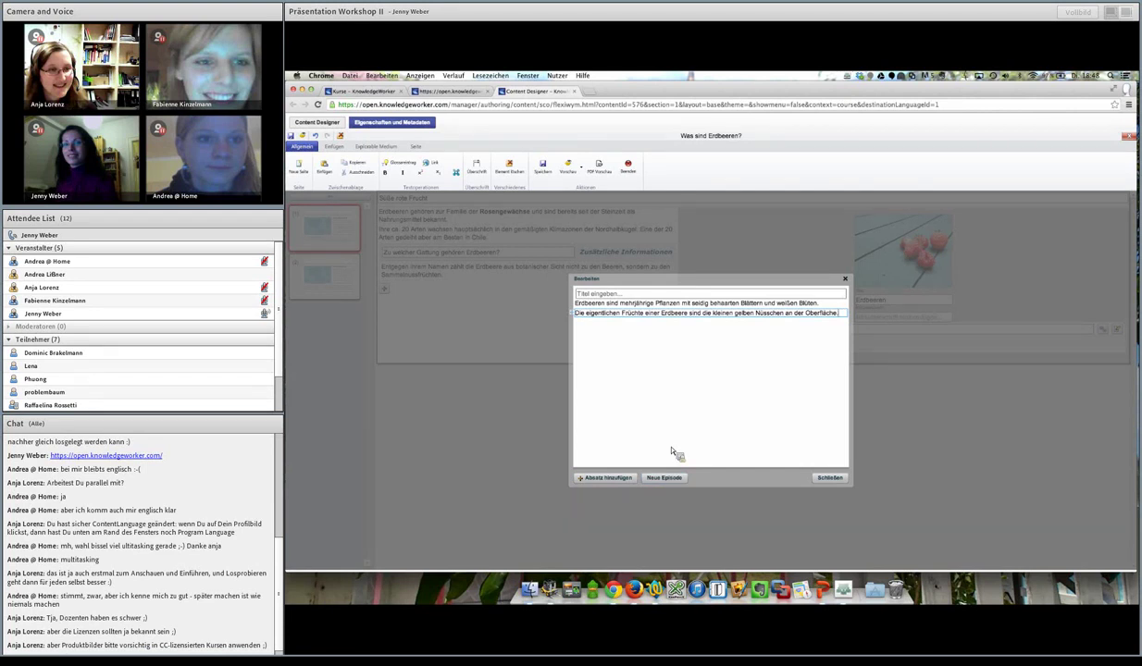
Step: Start a new paragraph below the "Charakteristika" text and upload the image file flickr-decor8.jpg as a new medium for it
{"action": "key", "text": "Return"}
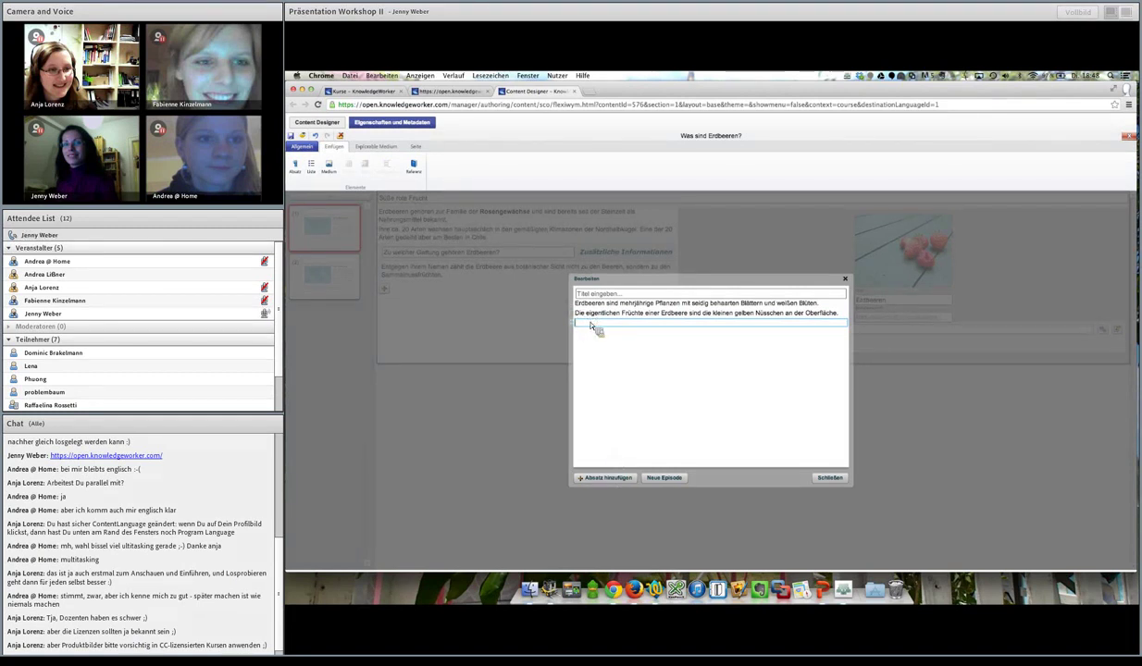
{"action": "left_click", "coordinate": [329, 168]}
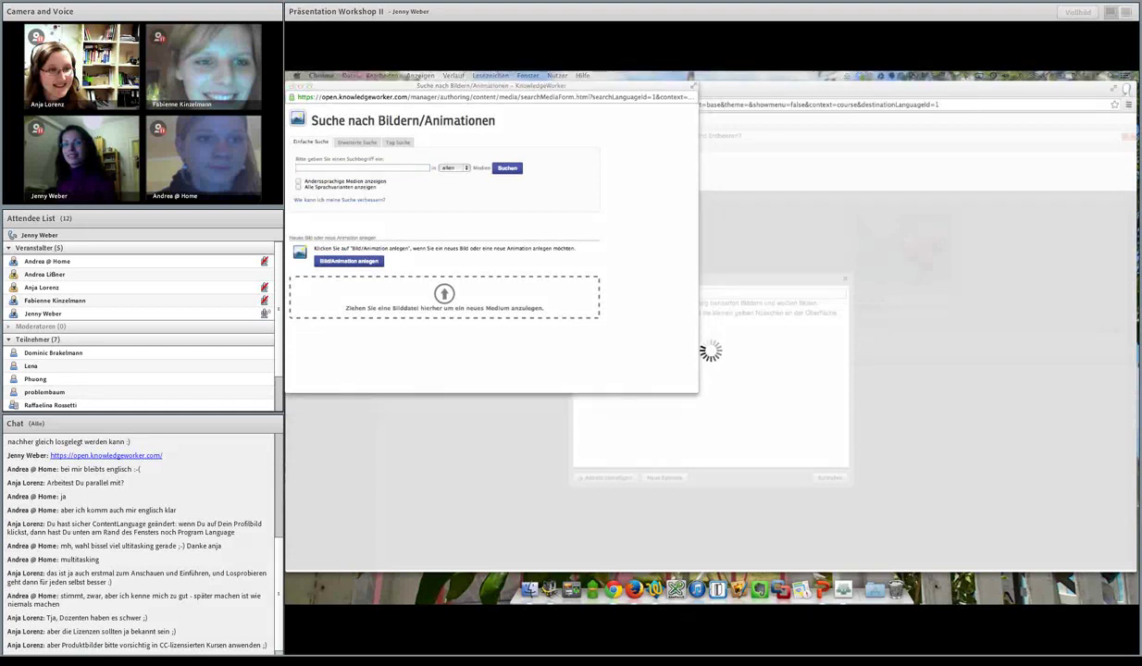
{"action": "left_click_drag", "start_coordinate": [278, 231], "coordinate": [401, 290]}
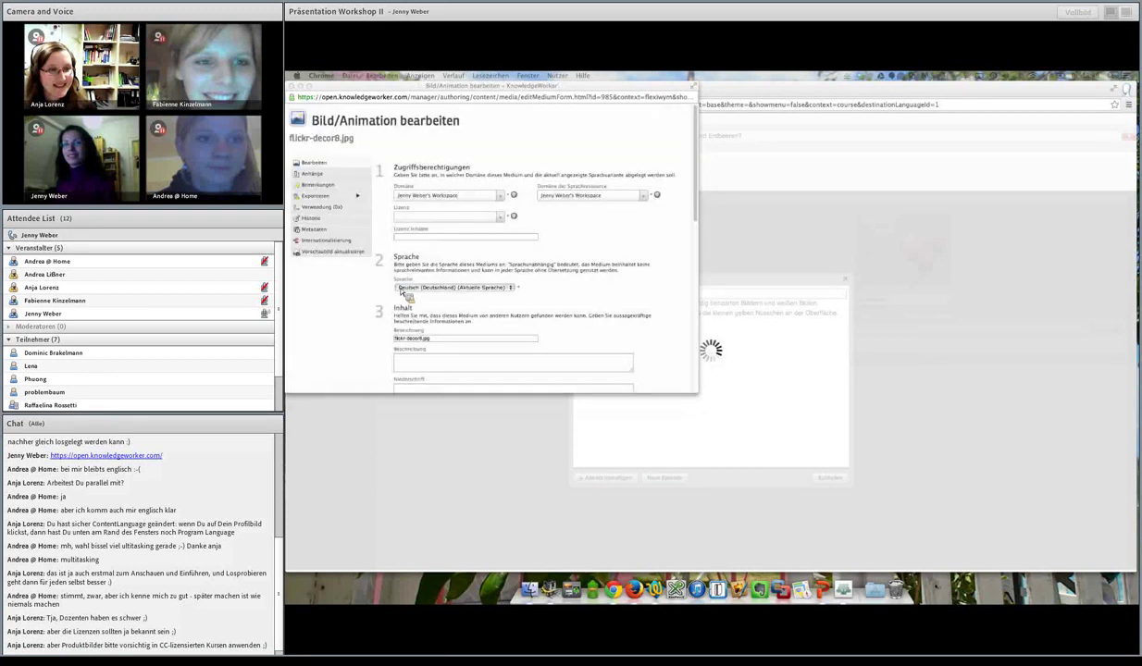
Step: Assign the Creative Commons CC-BY licence to flickr-decor8.jpg and enter "decor8 (flickr.com)" as the licence holder
{"action": "left_click", "coordinate": [433, 228]}
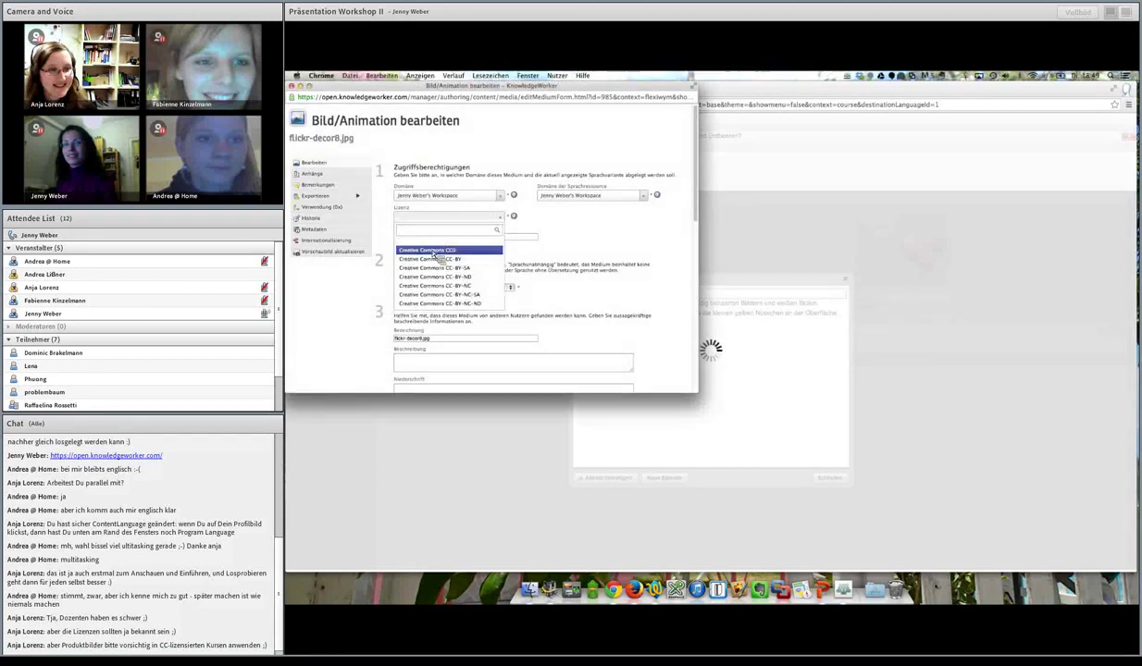
{"action": "left_click", "coordinate": [433, 258]}
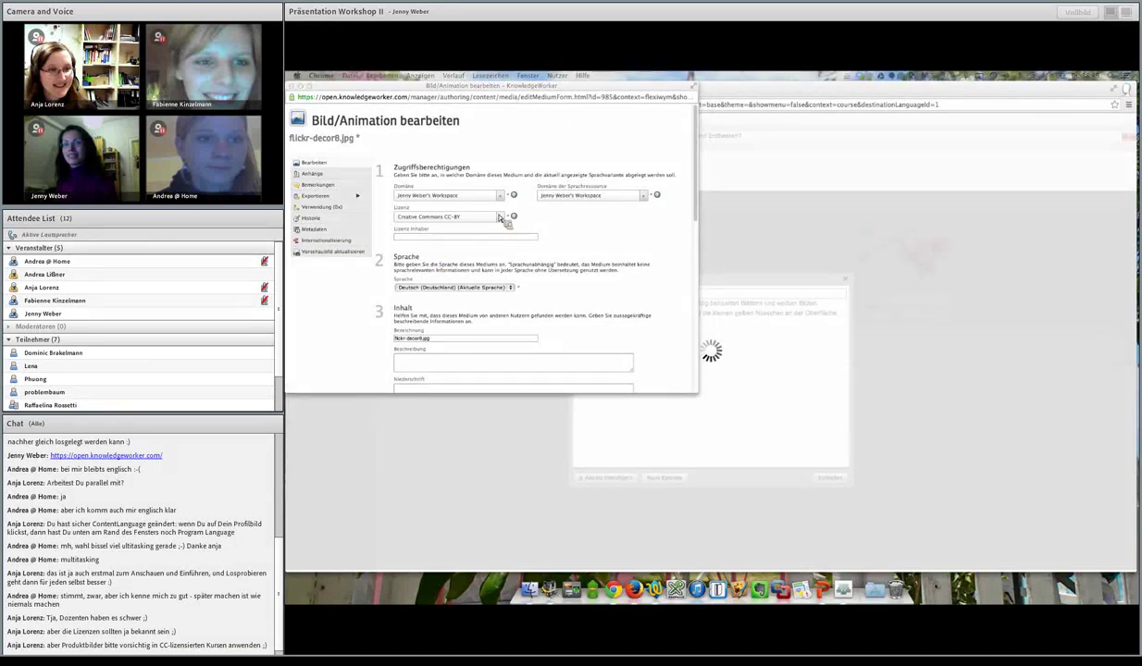
{"action": "left_click", "coordinate": [472, 233]}
{"action": "left_click", "coordinate": [439, 238]}
{"action": "type", "text": "decor8"}
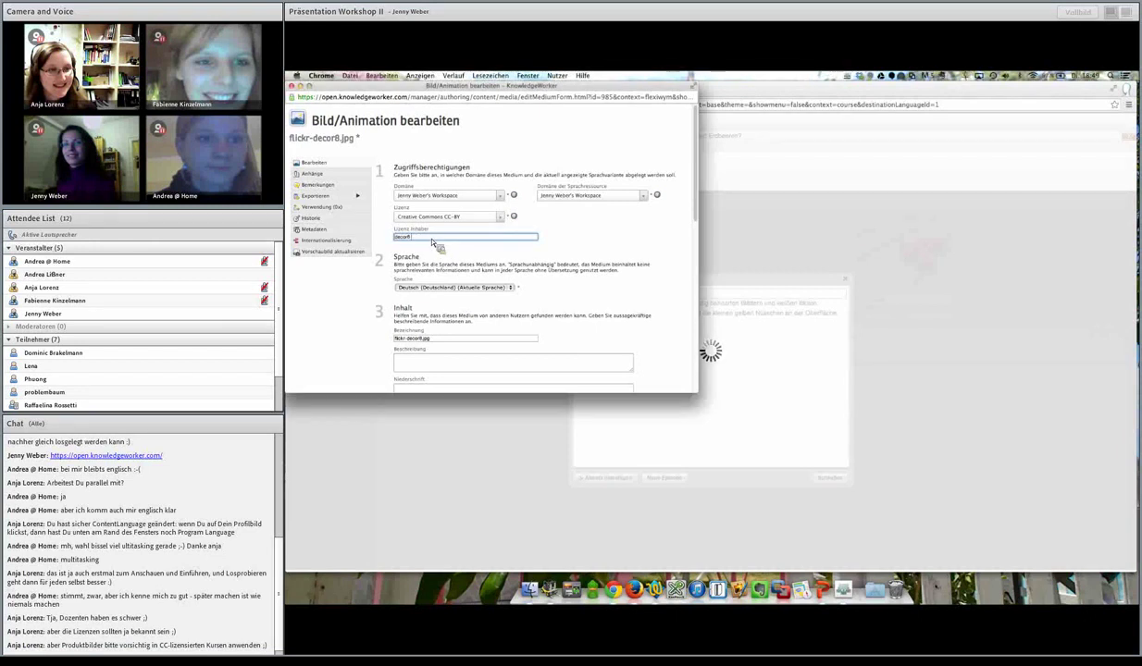
{"action": "type", "text": " (flickr.com)"}
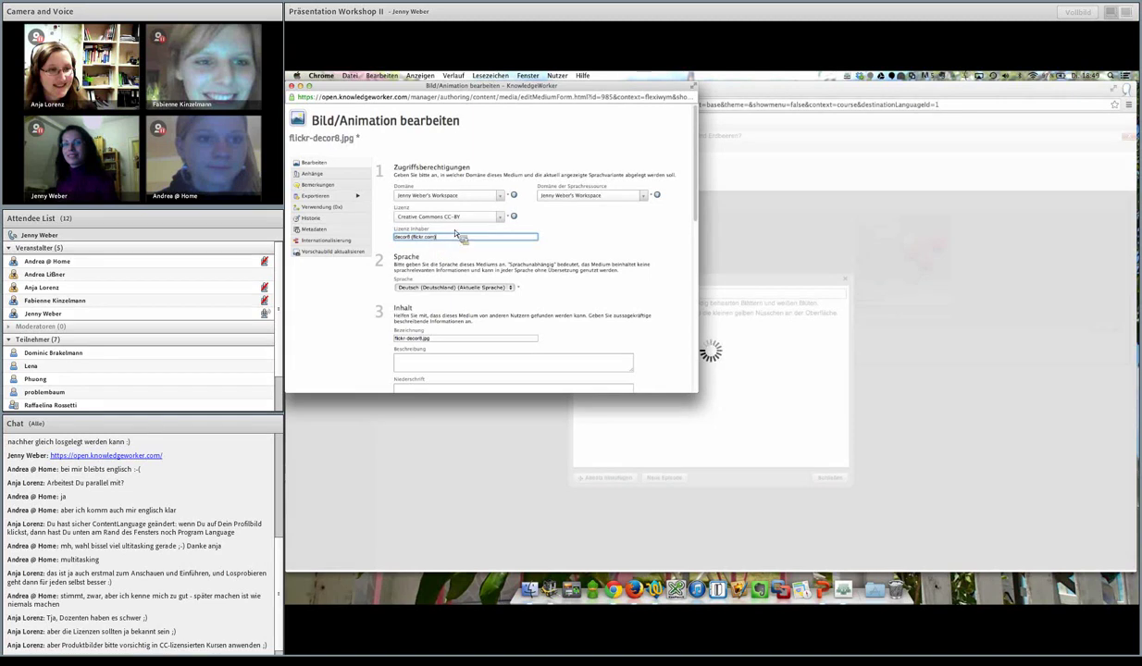
Step: Tag the medium with "jpg" and "image" as Medienart and "erdbeeren, blüte" as Objekte
{"action": "scroll", "coordinate": [524, 285], "scroll_direction": "down", "scroll_amount": 4}
{"action": "scroll", "coordinate": [523, 285], "scroll_direction": "down", "scroll_amount": 5}
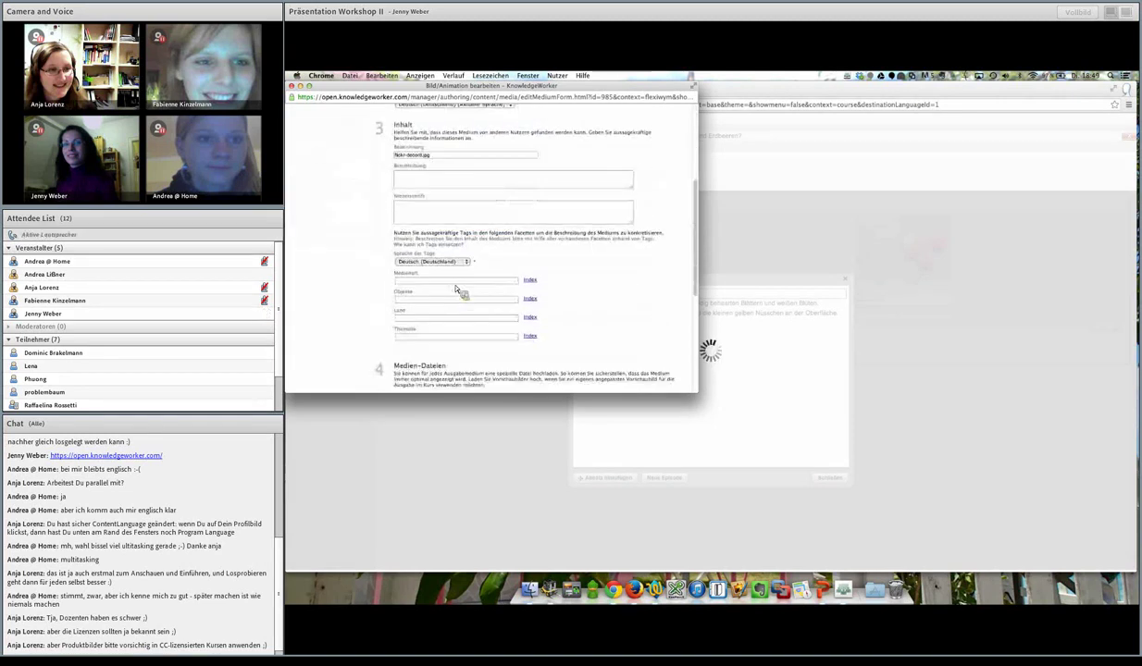
{"action": "mouse_move", "coordinate": [531, 265]}
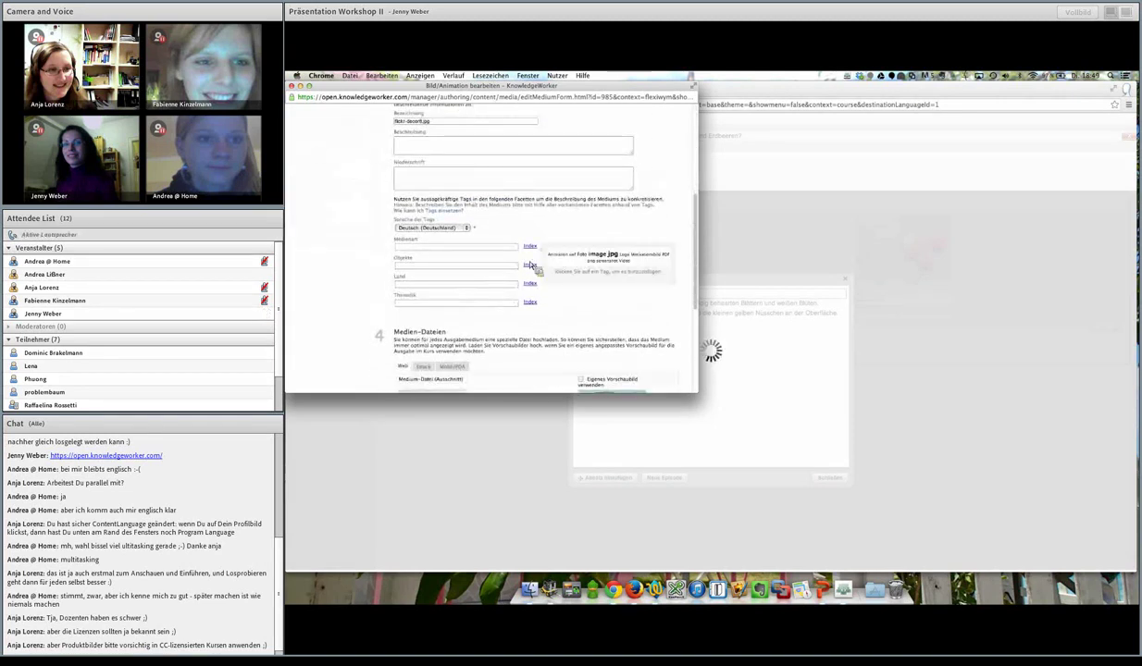
{"action": "left_click", "coordinate": [615, 256]}
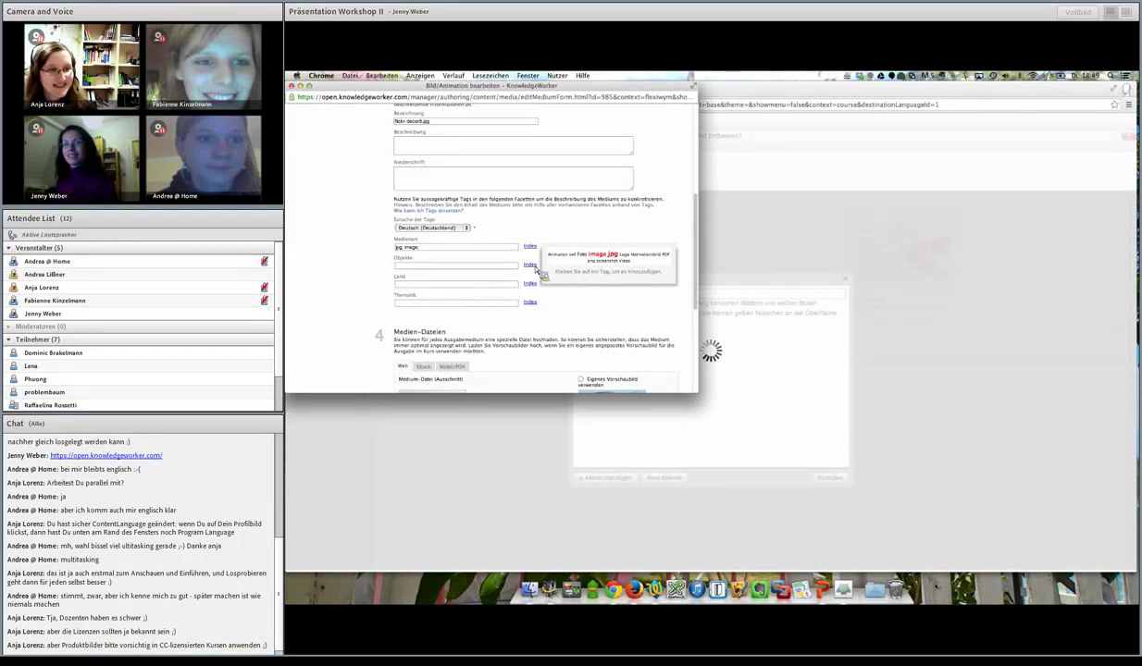
{"action": "mouse_move", "coordinate": [536, 270]}
{"action": "left_click", "coordinate": [478, 268]}
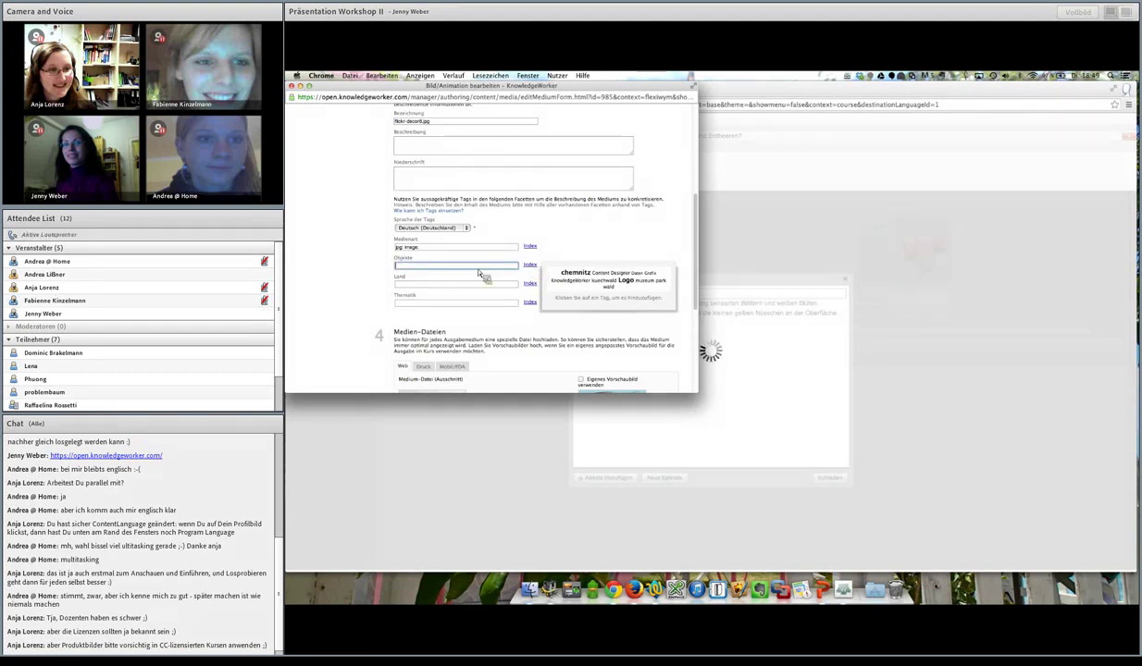
{"action": "type", "text": "arbol"}
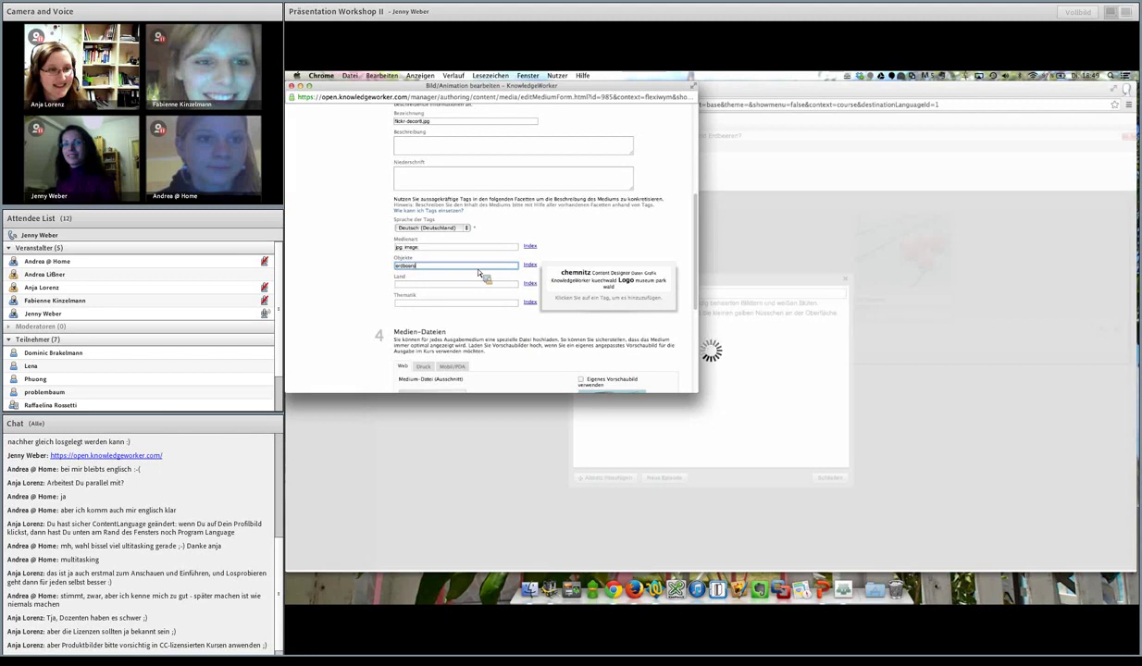
{"action": "type", "text": "eren, blüte"}
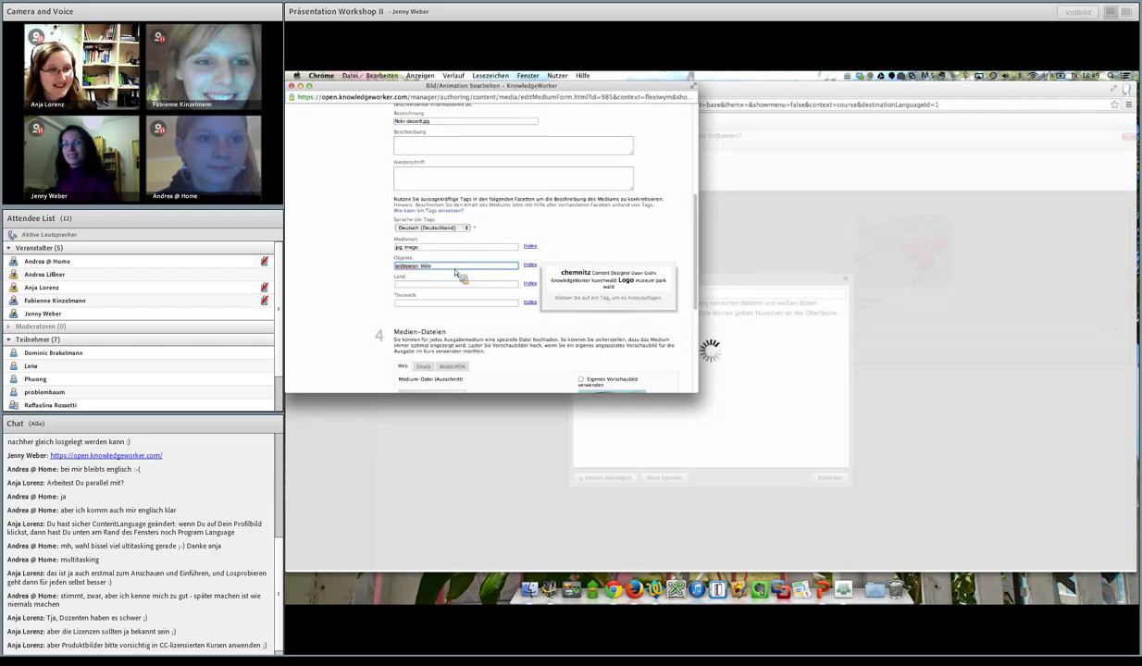
Step: Enter "demo, obstsorten" as the Thematik tags, and save and close the medium
{"action": "left_click", "coordinate": [530, 302]}
{"action": "left_click", "coordinate": [478, 305]}
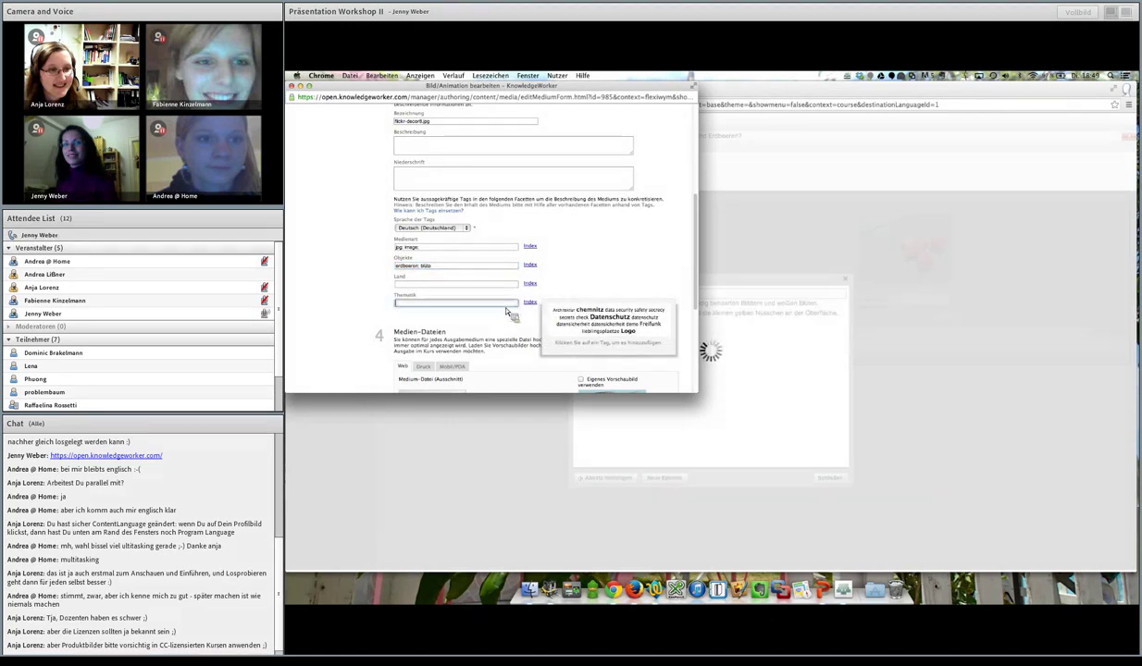
{"action": "type", "text": "demo, obstsorten"}
{"action": "left_click", "coordinate": [625, 289]}
{"action": "scroll", "coordinate": [624, 293], "scroll_direction": "down", "scroll_amount": 4}
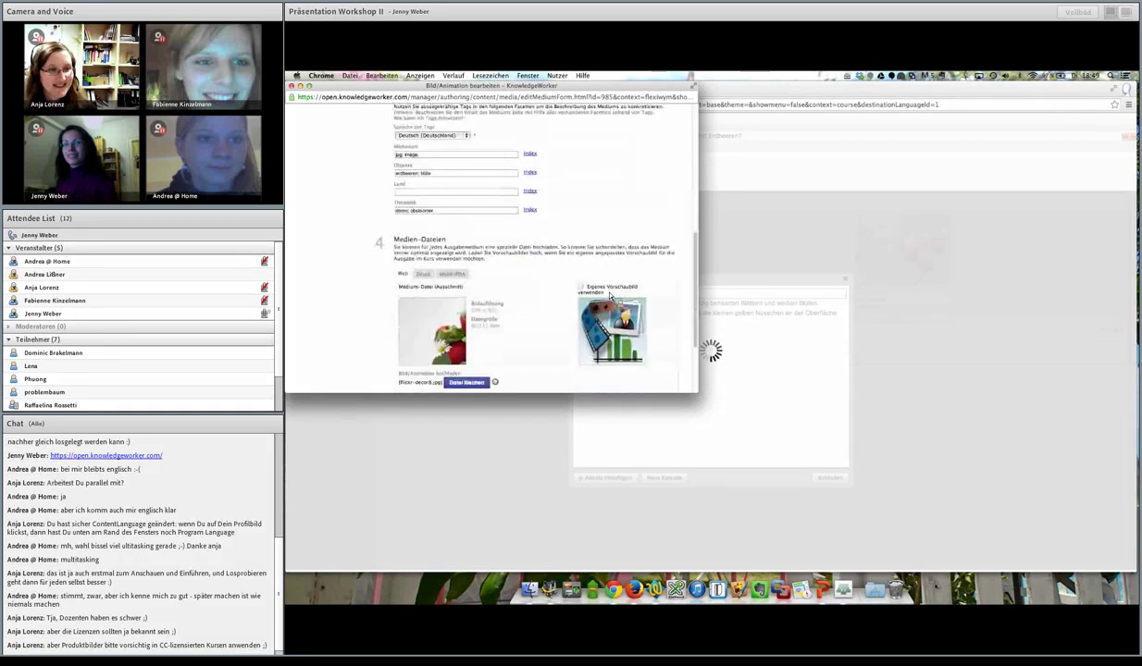
{"action": "scroll", "coordinate": [483, 266], "scroll_direction": "down", "scroll_amount": 1}
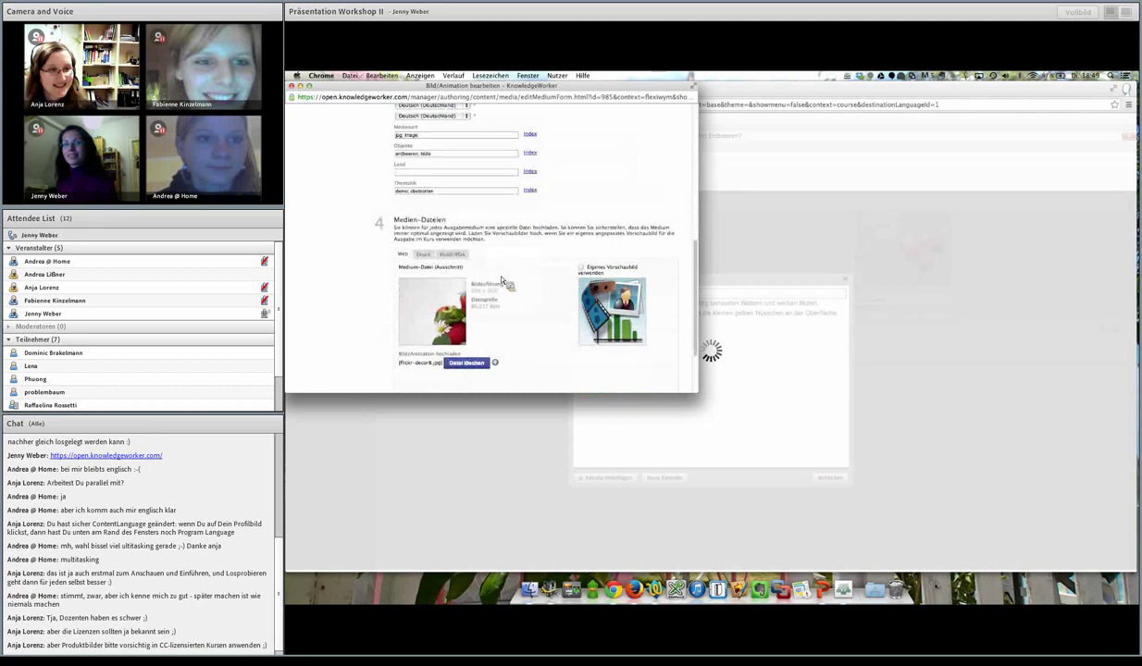
{"action": "scroll", "coordinate": [522, 344], "scroll_direction": "down", "scroll_amount": 3}
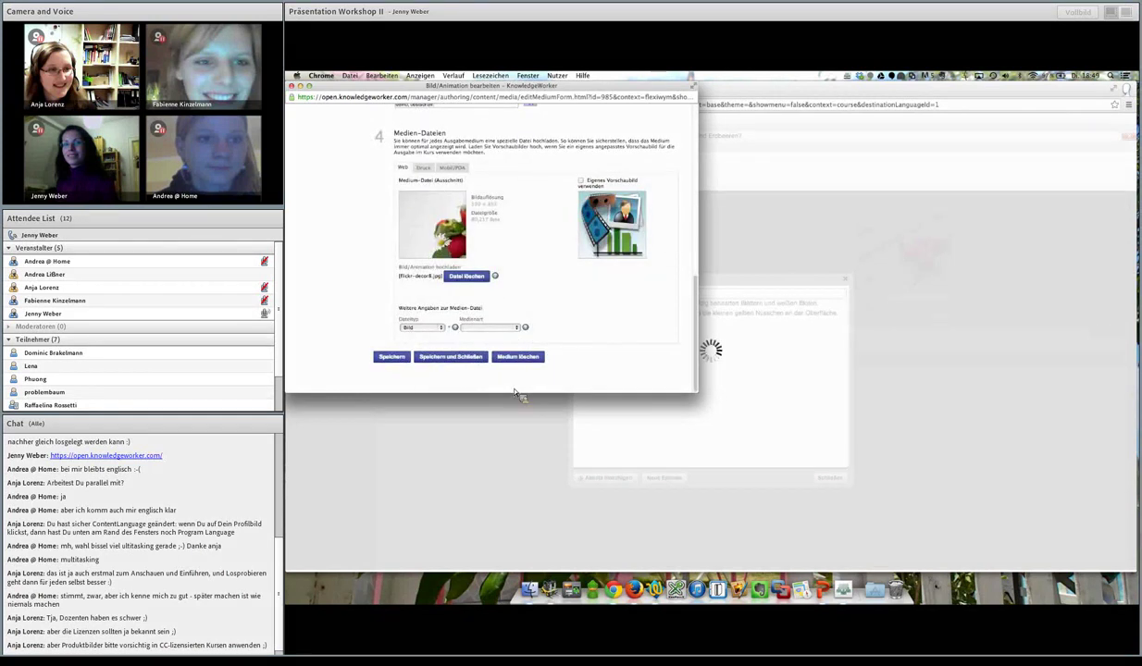
{"action": "left_click", "coordinate": [455, 358]}
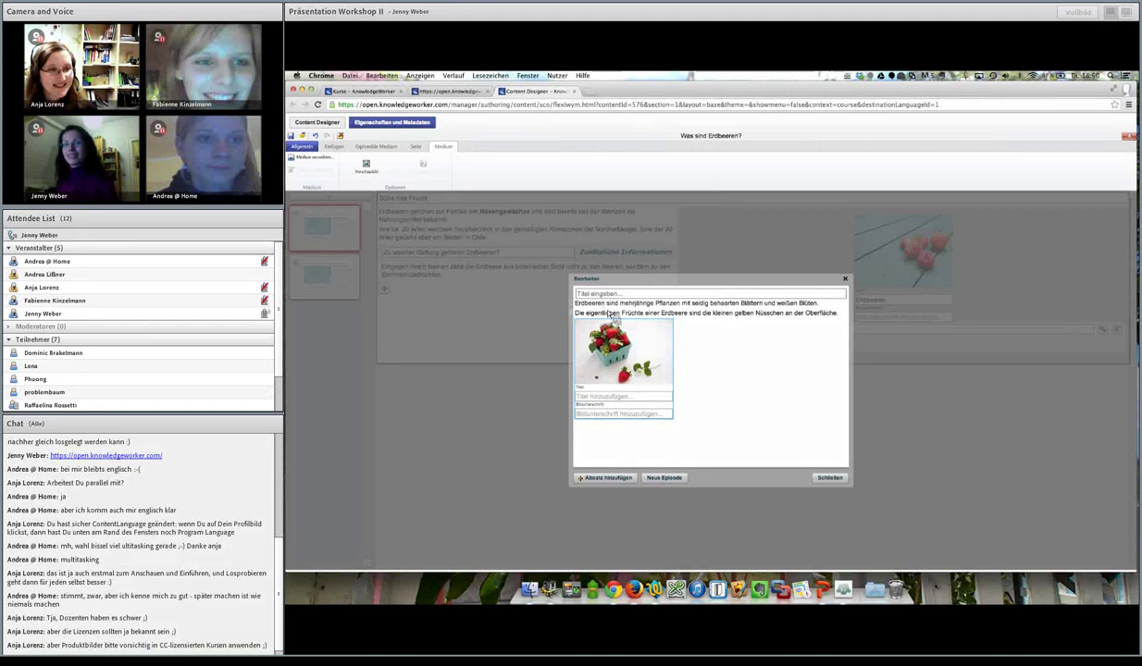
Step: Move the inserted image above the two text paragraphs, close the "Charakteristika" content and save the page
{"action": "left_click_drag", "start_coordinate": [611, 349], "coordinate": [608, 307]}
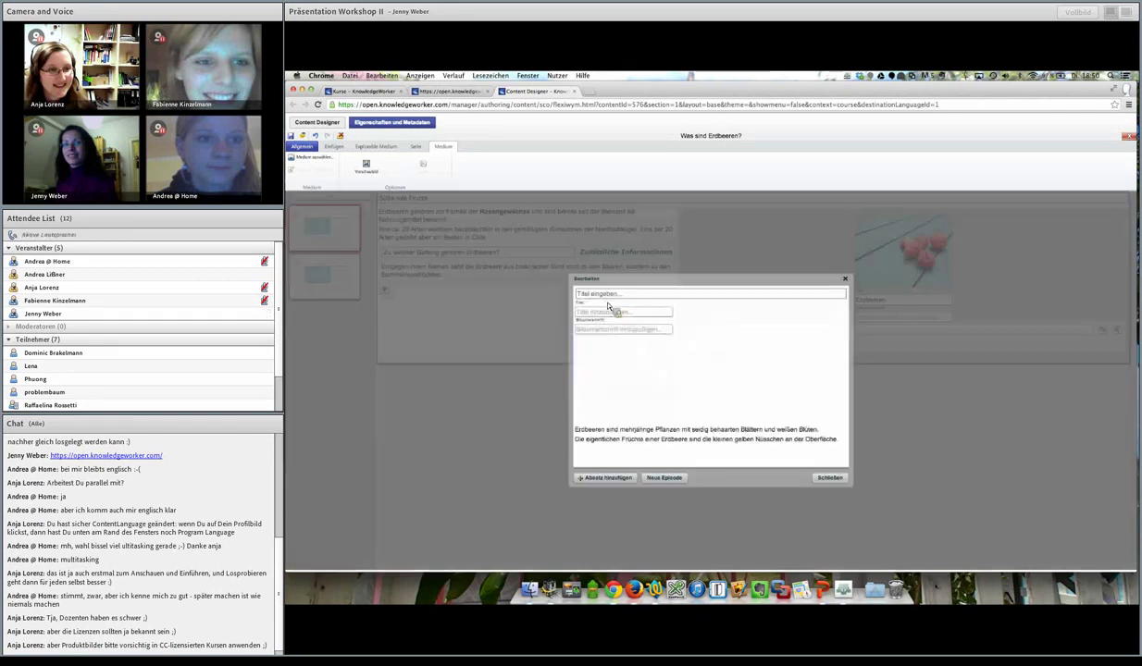
{"action": "left_click", "coordinate": [841, 480]}
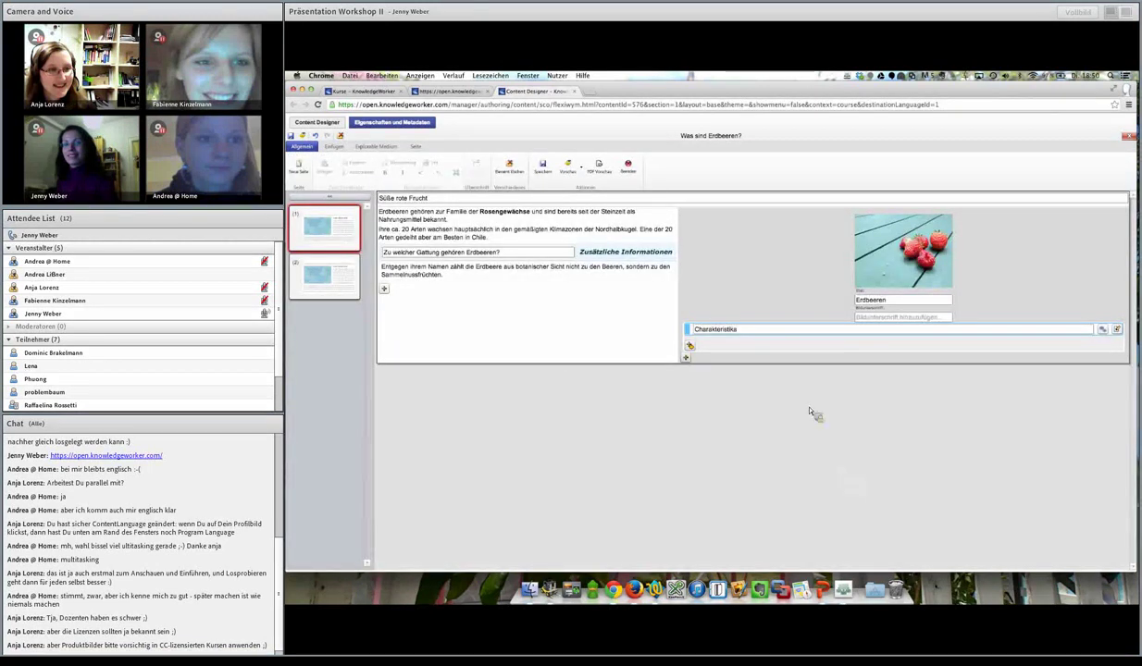
{"action": "left_click", "coordinate": [545, 168]}
Step: Preview the page and open the "Charakteristika" object on the strawberry image to check its content and licence mark
{"action": "left_click", "coordinate": [567, 168]}
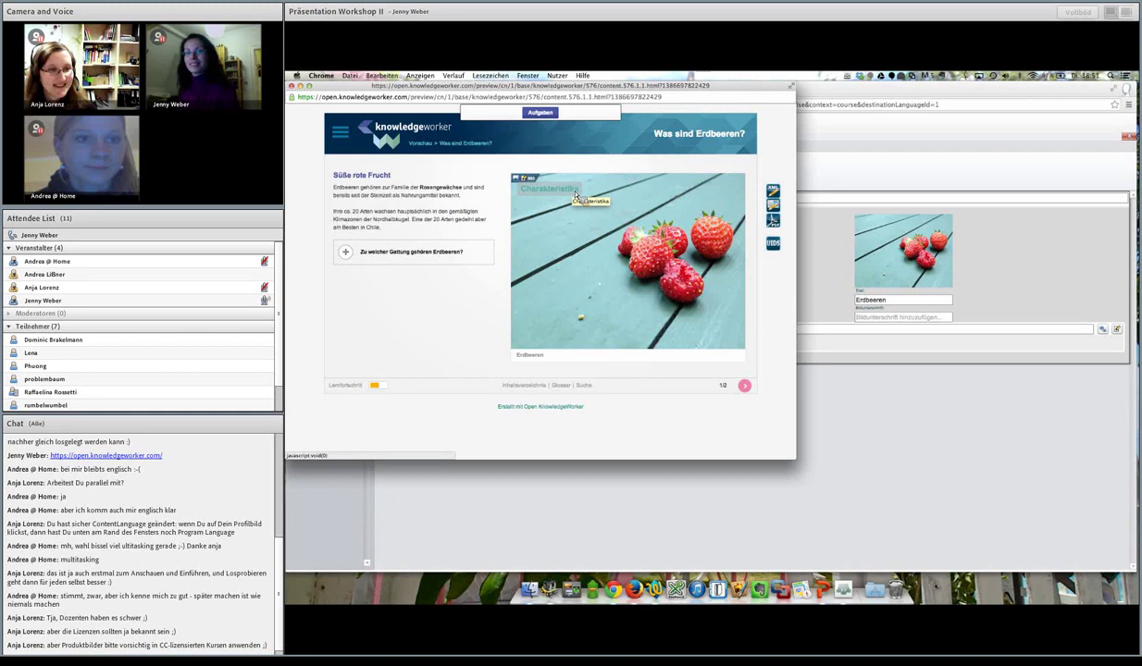
{"action": "left_click", "coordinate": [575, 192]}
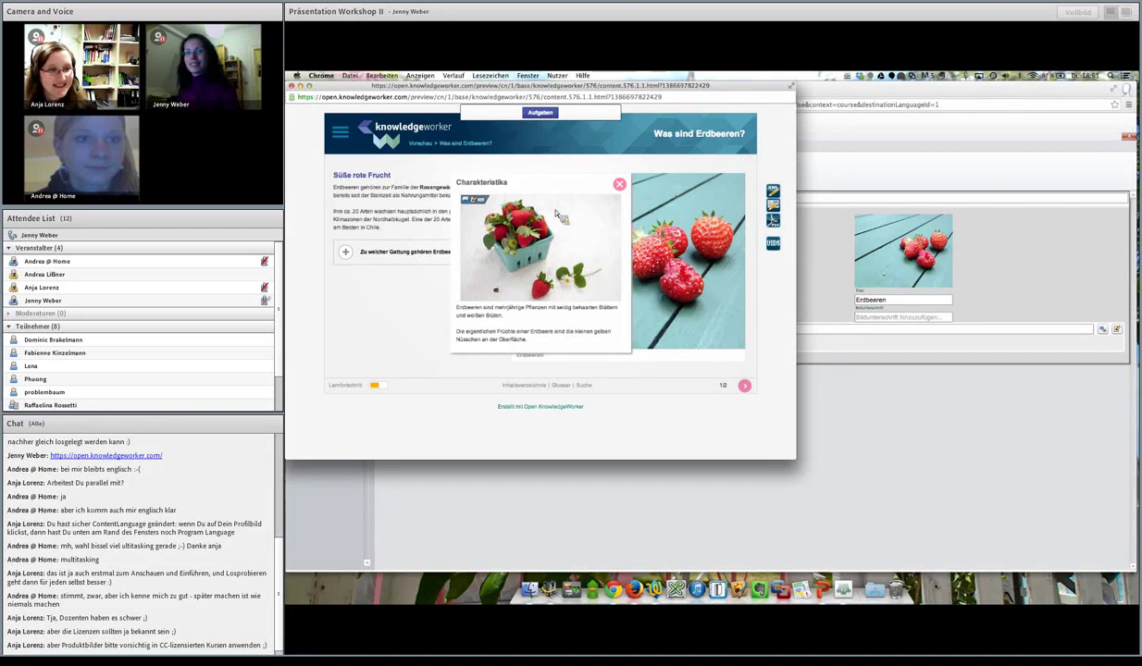
{"action": "mouse_move", "coordinate": [533, 209]}
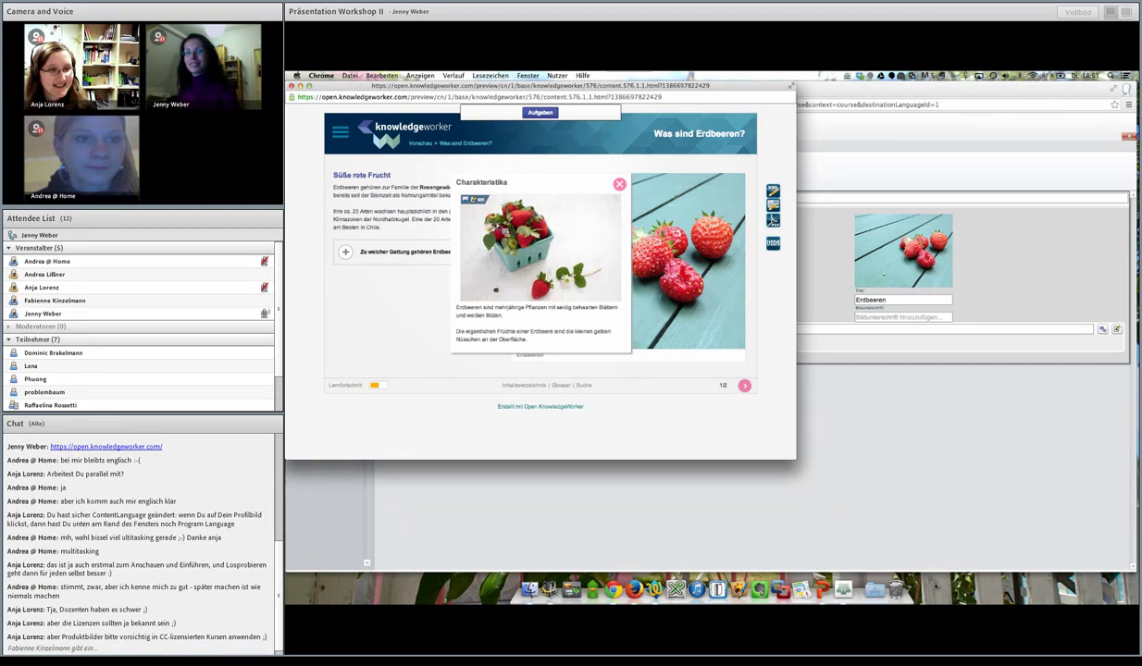
Step: Open the media record of the image in the "Charakteristika" pop-up, review its licence, tags and file details, and close it
{"action": "left_click", "coordinate": [477, 205]}
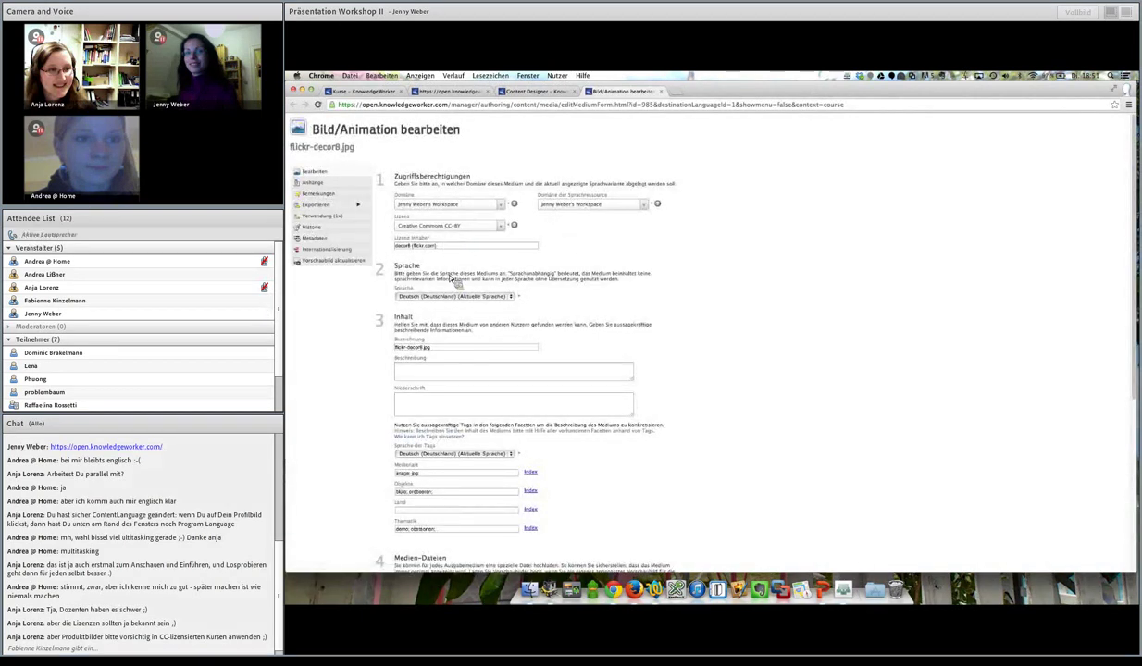
{"action": "scroll", "coordinate": [466, 372], "scroll_direction": "down", "scroll_amount": 2}
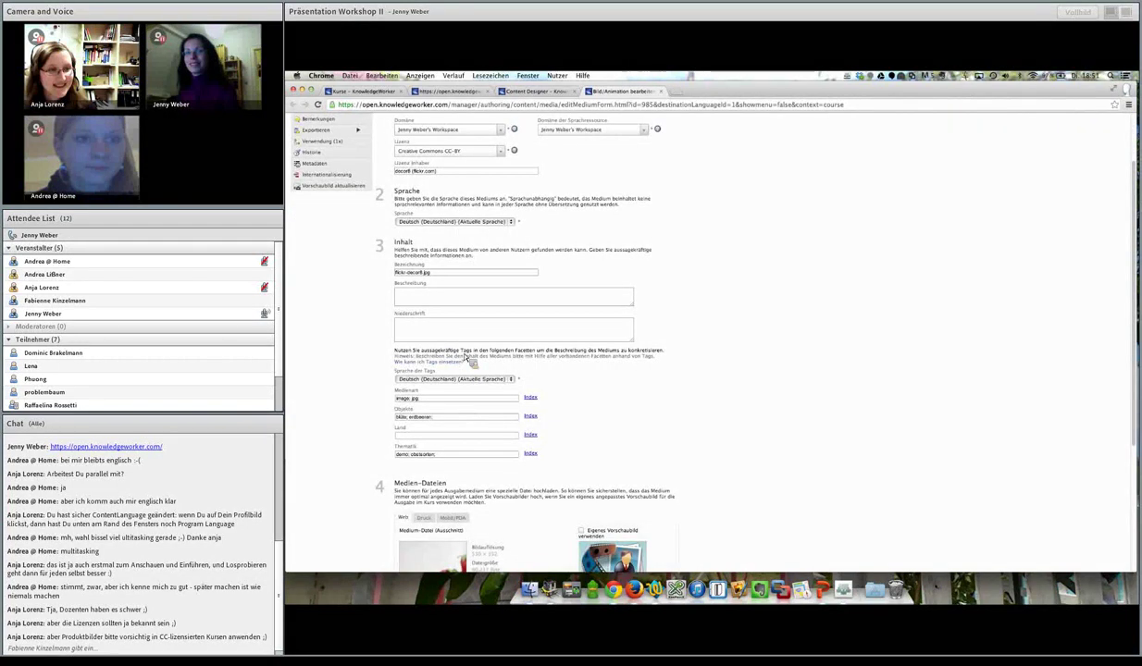
{"action": "scroll", "coordinate": [500, 331], "scroll_direction": "down", "scroll_amount": 5}
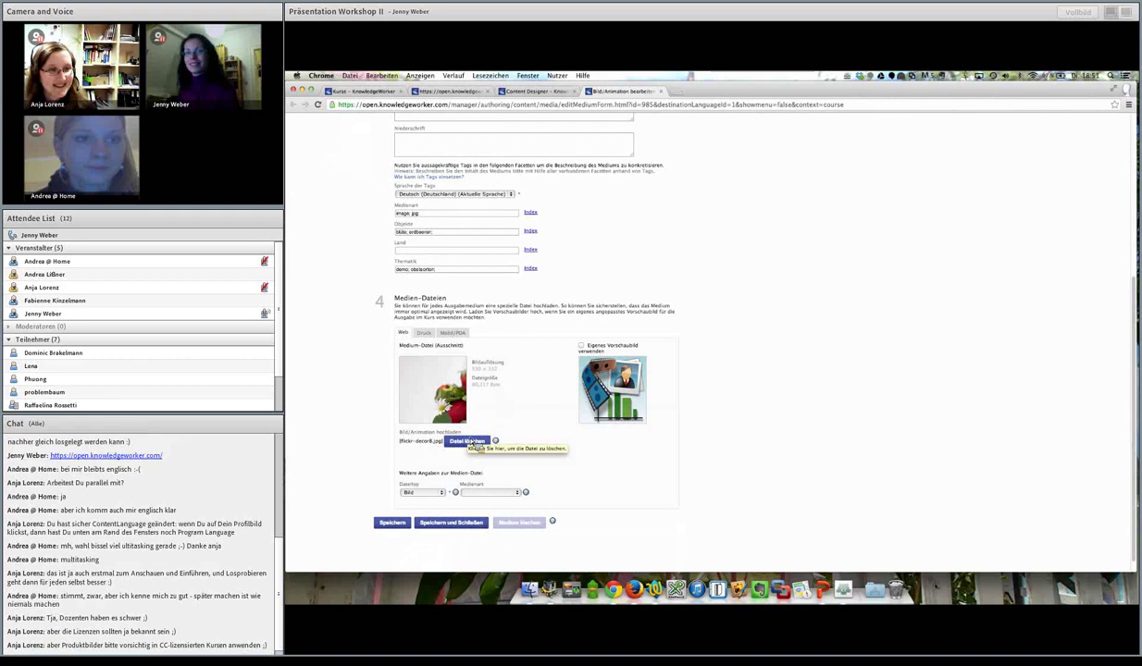
{"action": "left_click", "coordinate": [661, 91]}
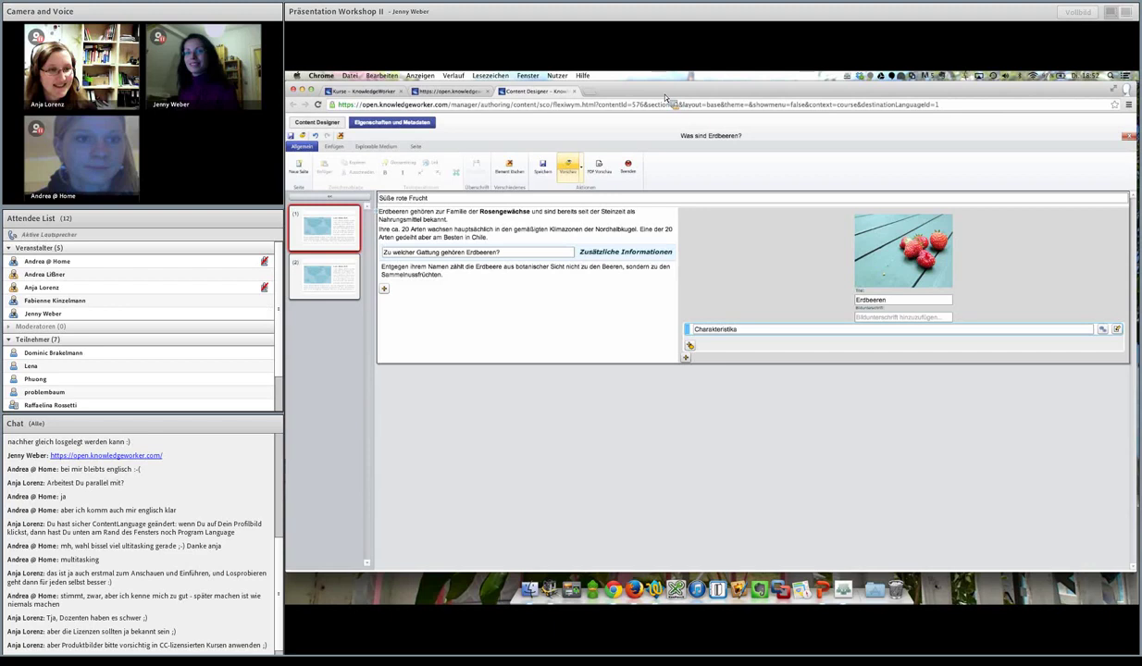
Step: Exit the page editor, examine the strawberry image in the "Beliebte Nahrungsmittel" course preview, and reopen the page for editing
{"action": "left_click", "coordinate": [635, 169]}
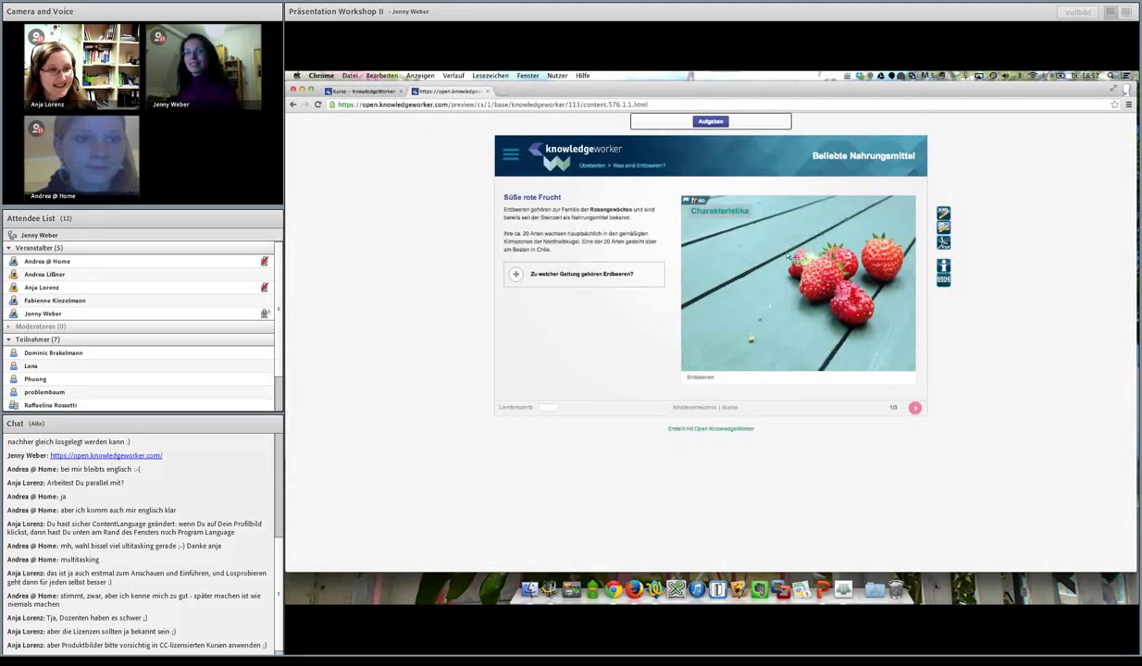
{"action": "mouse_move", "coordinate": [733, 224]}
{"action": "mouse_move", "coordinate": [755, 256]}
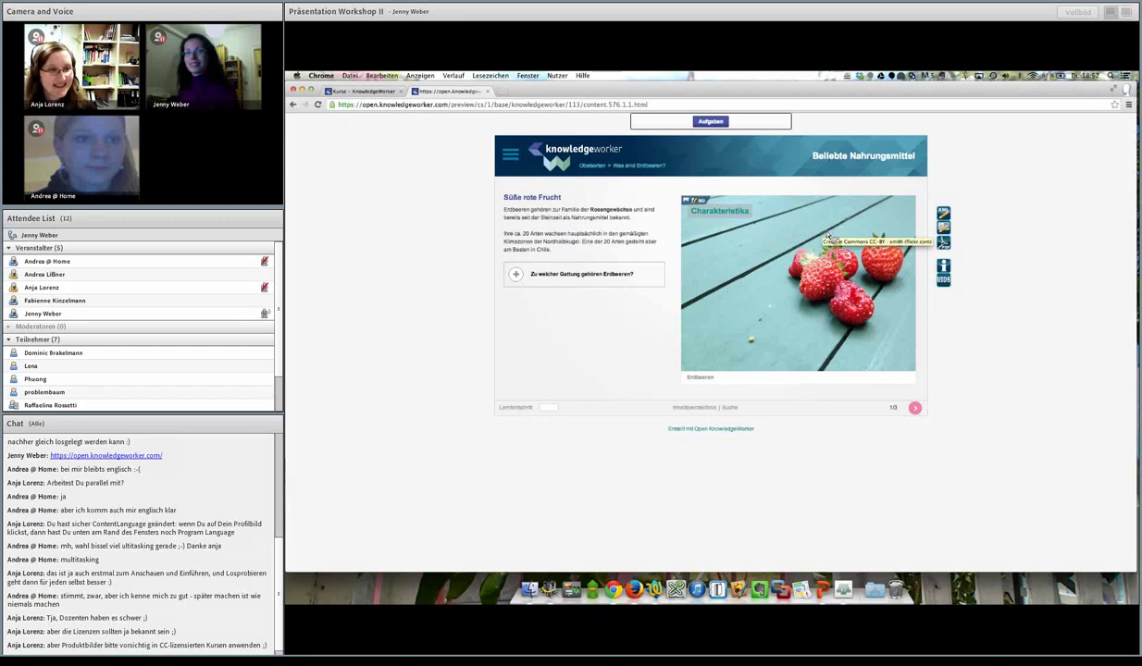
{"action": "left_click", "coordinate": [946, 232]}
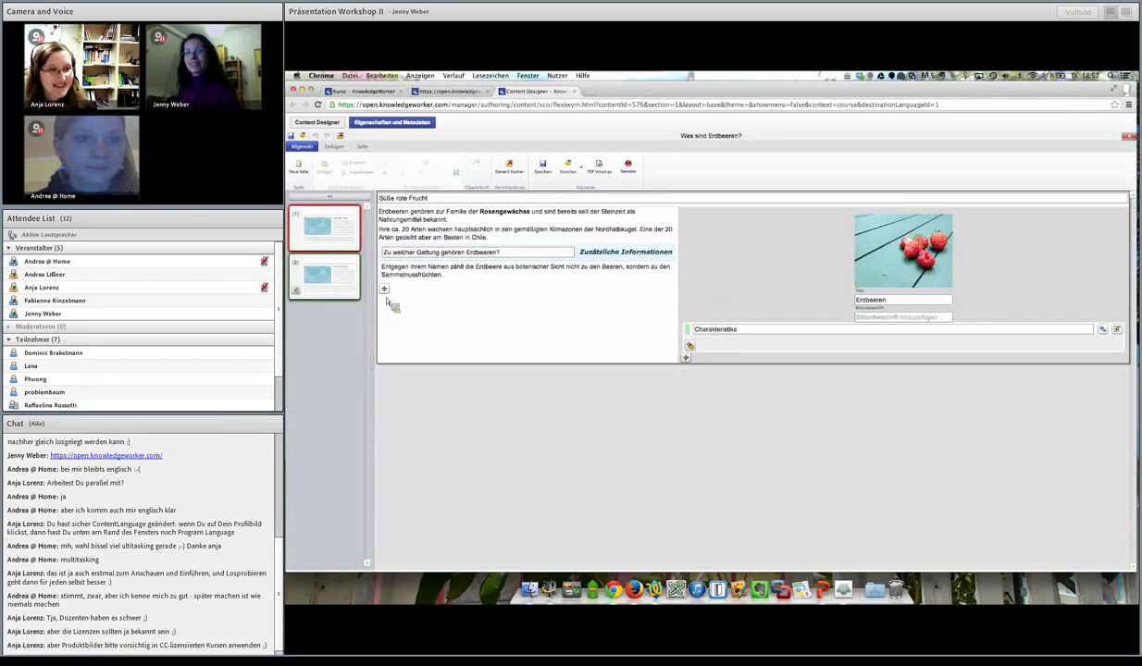
Step: Change the position of the "Charakteristika" object on the strawberry image to absolute with an offset of 100
{"action": "left_click", "coordinate": [693, 338]}
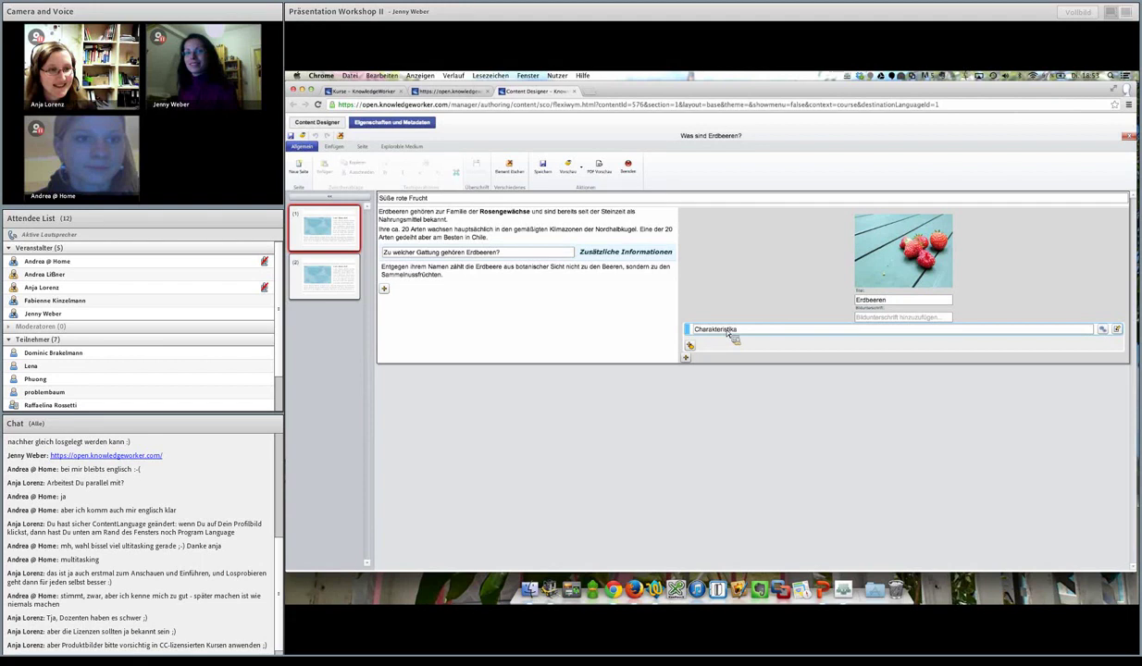
{"action": "left_click", "coordinate": [1104, 332]}
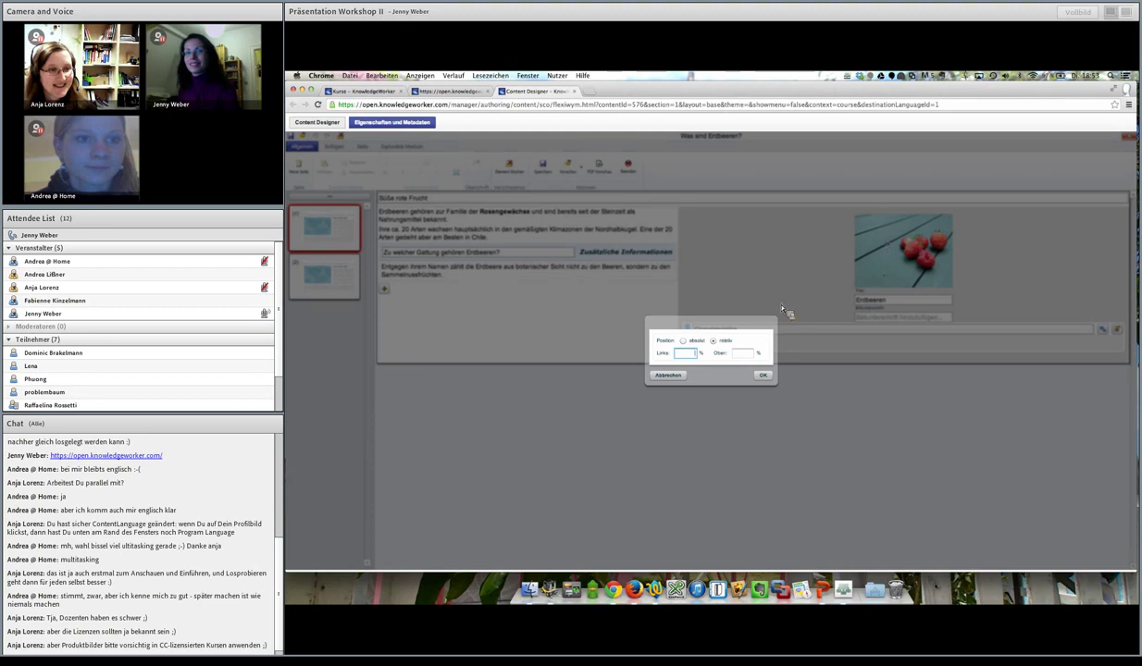
{"action": "left_click", "coordinate": [682, 342]}
{"action": "key", "text": "Tab"}
{"action": "type", "text": "100"}
{"action": "left_click", "coordinate": [760, 373]}
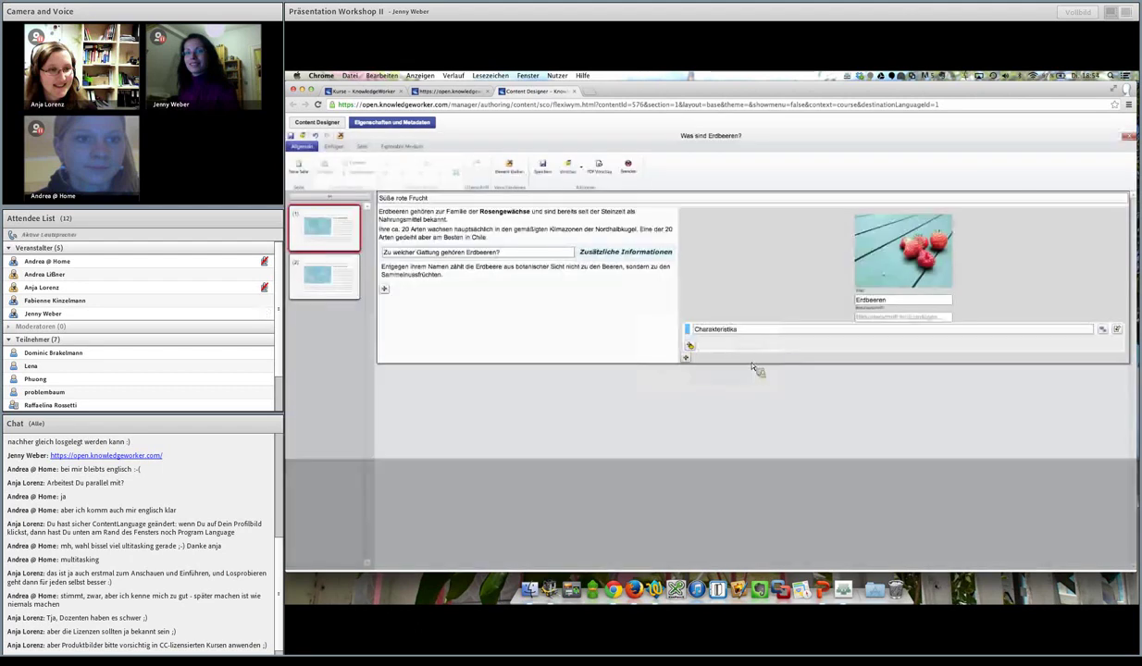
Step: Preview the page in the simple2 and knowledgeworker layouts to check the position of "Charakteristika", closing each preview
{"action": "left_click", "coordinate": [553, 176]}
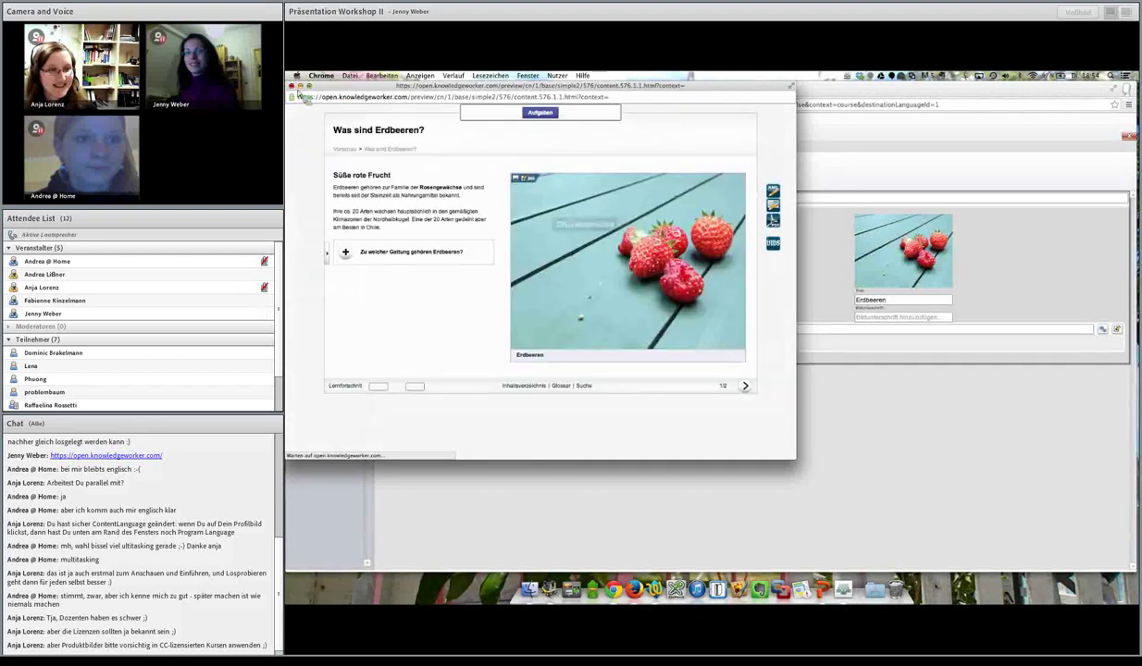
{"action": "left_click", "coordinate": [292, 85]}
{"action": "left_click", "coordinate": [580, 168]}
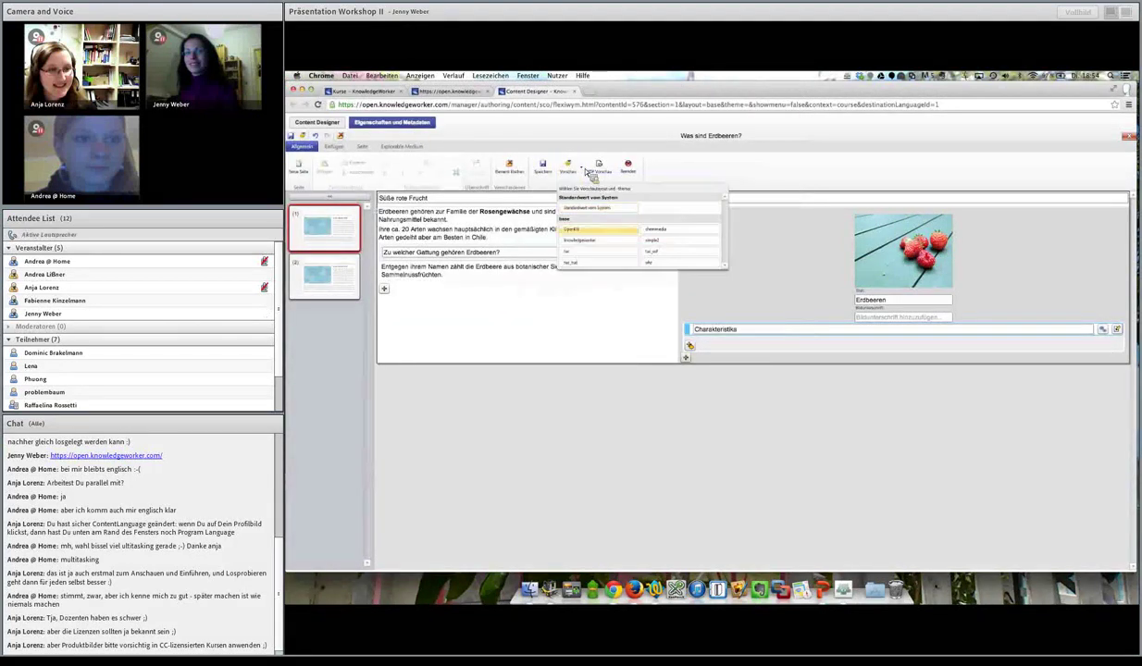
{"action": "left_click", "coordinate": [591, 230]}
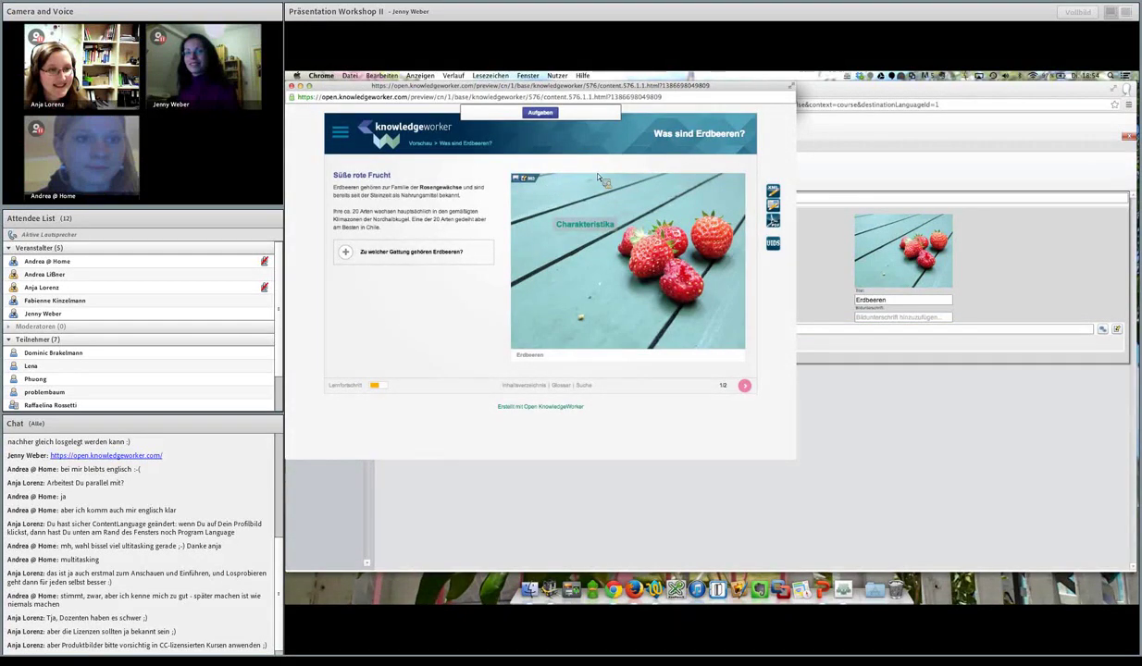
{"action": "mouse_move", "coordinate": [605, 191]}
{"action": "left_click", "coordinate": [293, 86]}
Step: Exit the page editor and display the updated "Süße rote Frucht" page in the course preview
{"action": "left_click", "coordinate": [603, 157]}
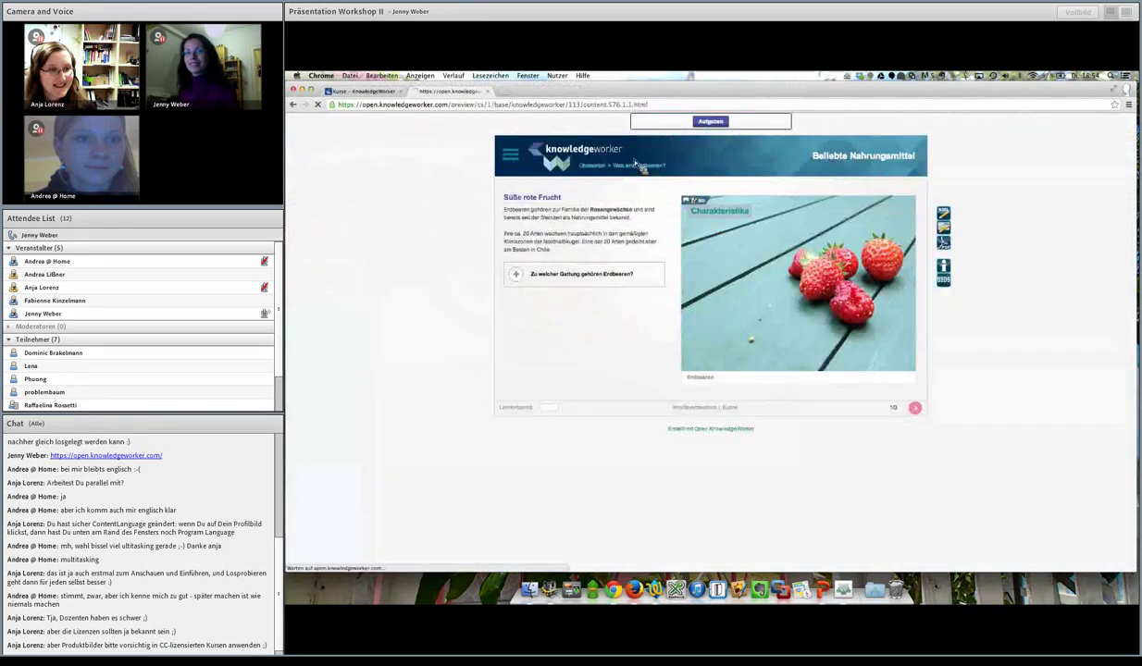
{"action": "left_click", "coordinate": [622, 163]}
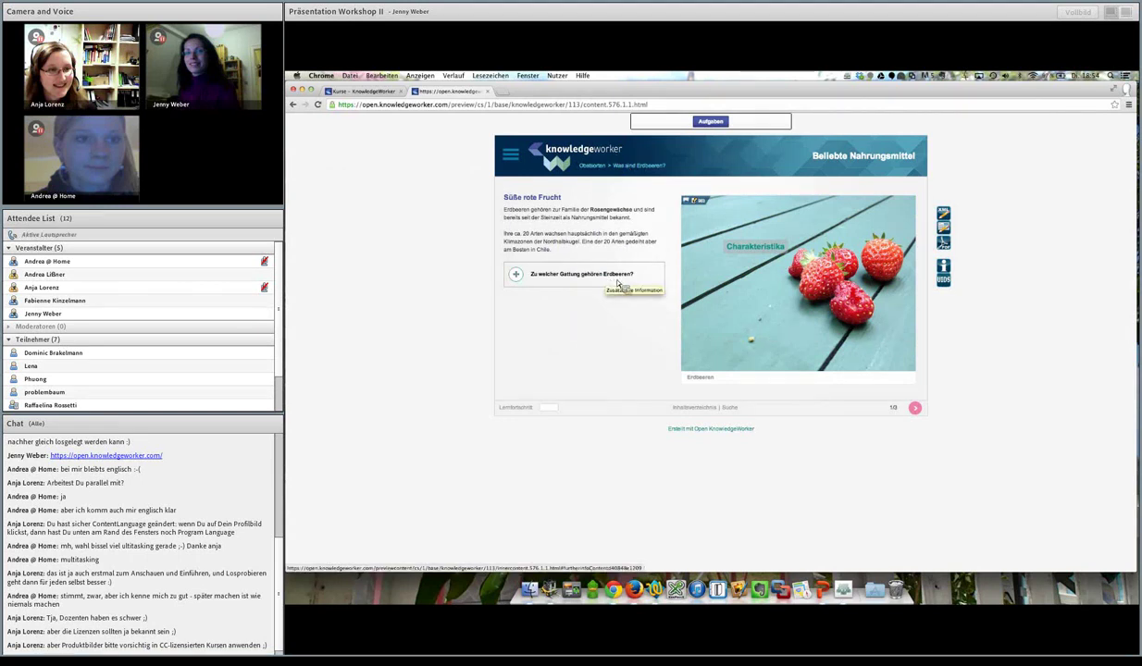
Step: View the "Anbau von Erdbeeren" page, close the preview, and share "Beliebte Nahrungsmittel" as a Web-Paket with a QR code
{"action": "left_click", "coordinate": [915, 408]}
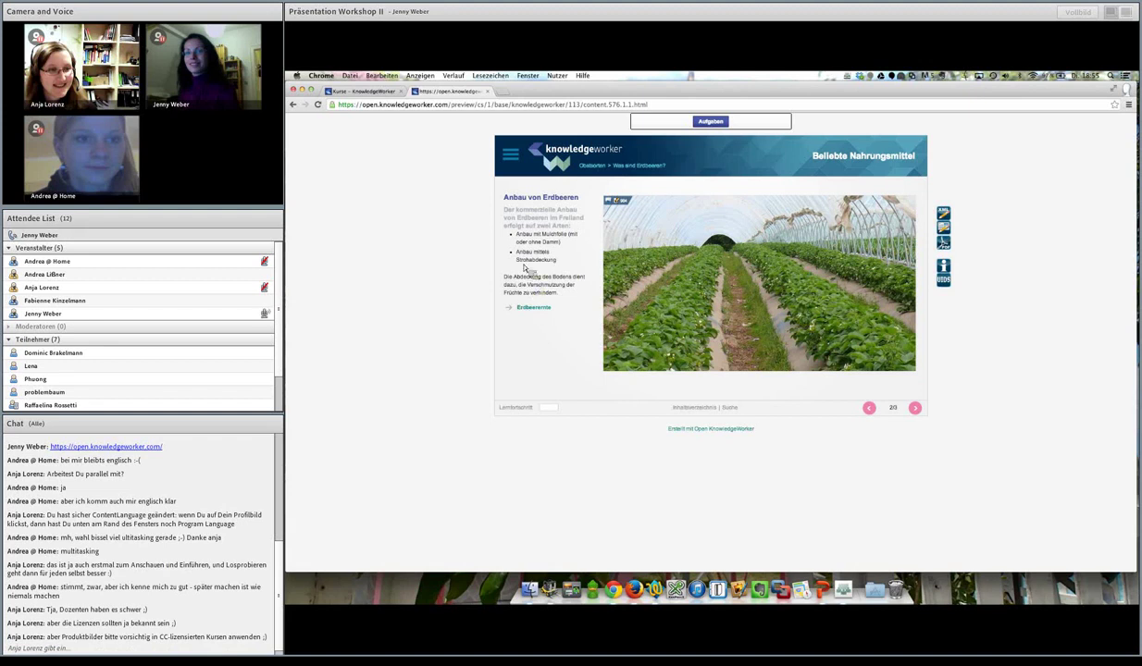
{"action": "left_click", "coordinate": [488, 92]}
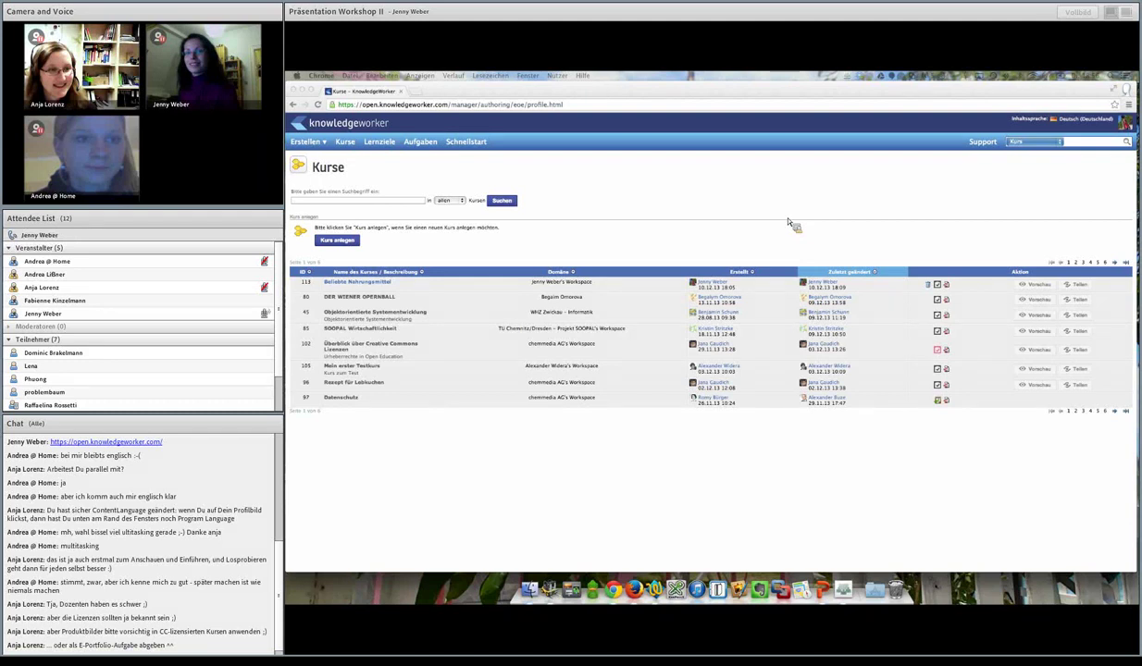
{"action": "left_click", "coordinate": [1080, 289]}
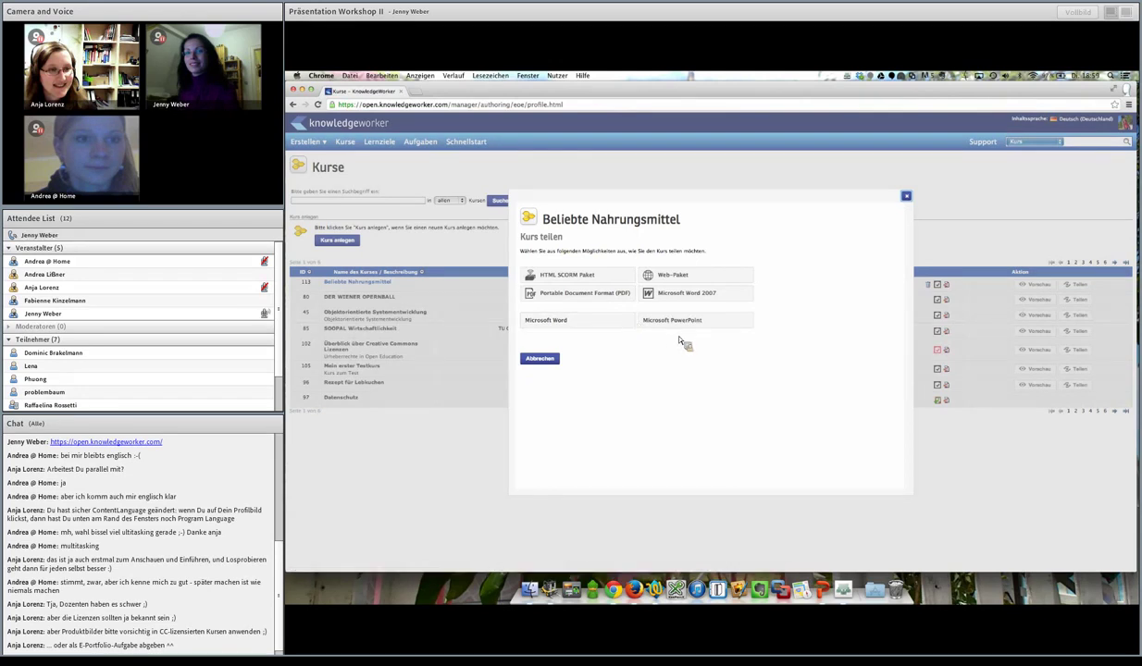
{"action": "left_click", "coordinate": [680, 276]}
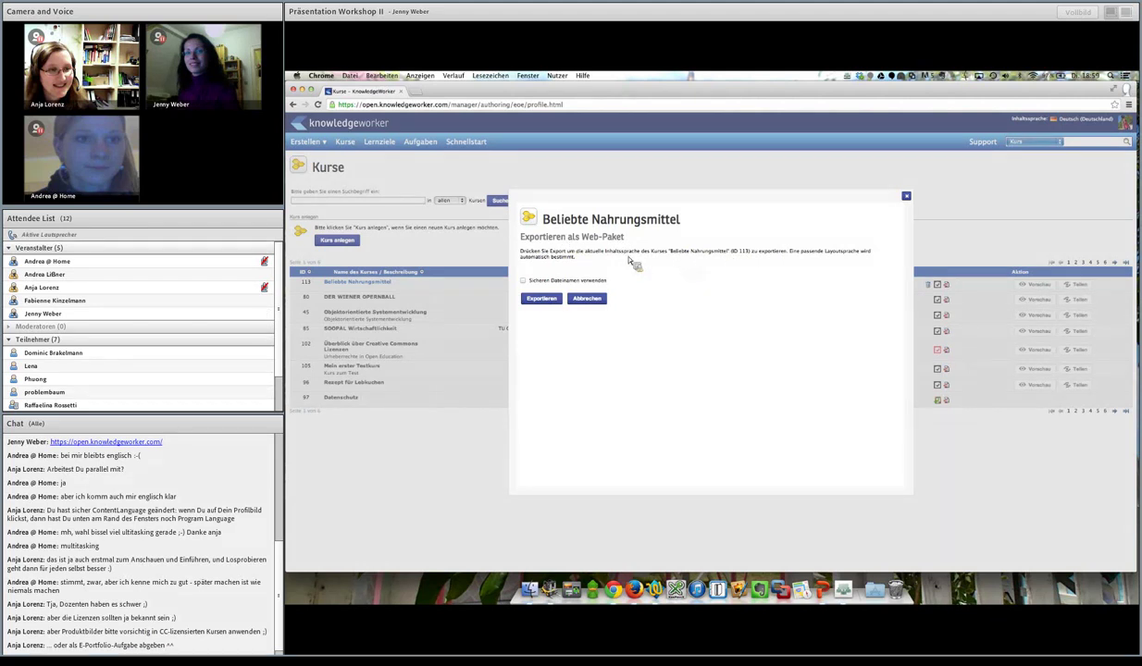
{"action": "left_click", "coordinate": [536, 303]}
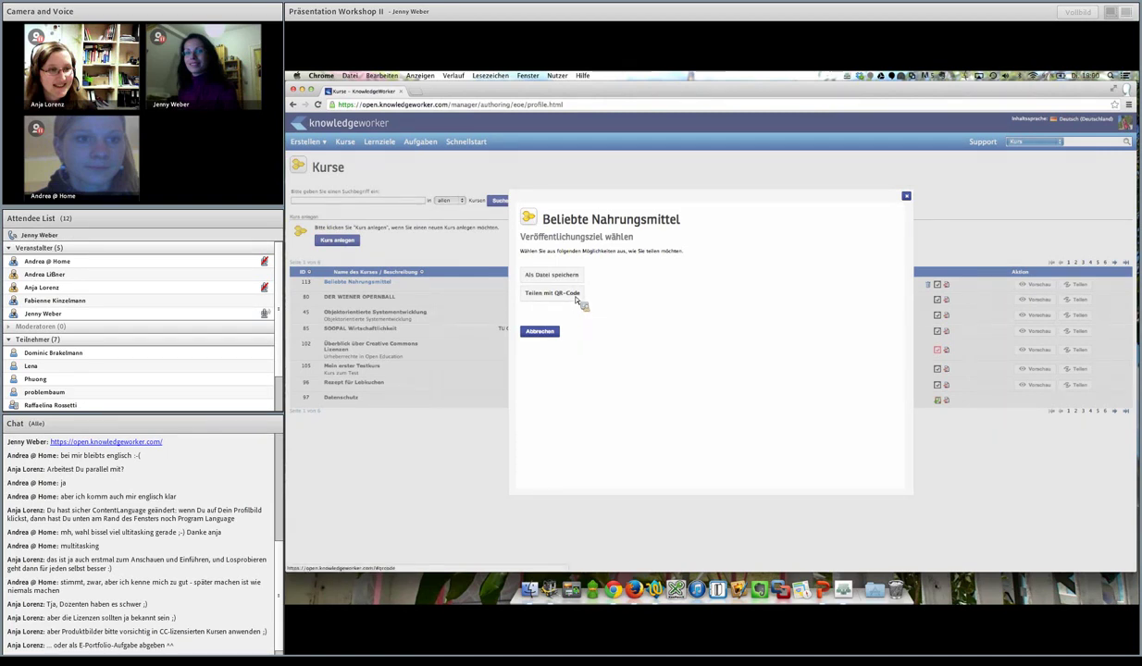
{"action": "left_click", "coordinate": [576, 300]}
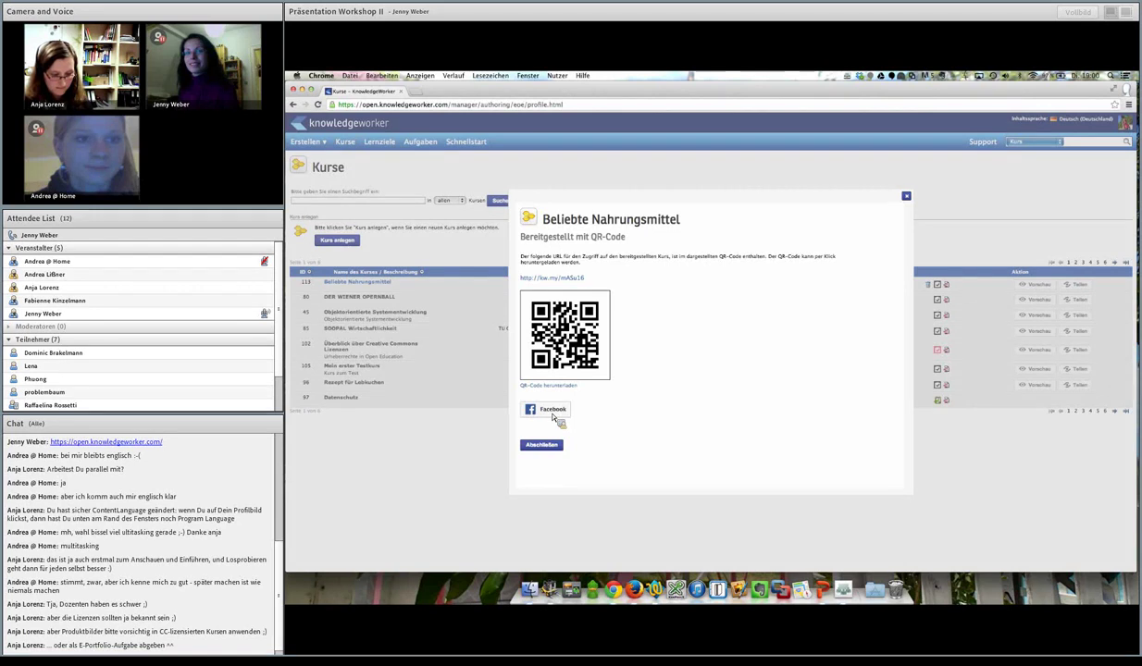
Step: View the published course through its generated short link, and close the sharing dialog in the course list
{"action": "left_click", "coordinate": [583, 278]}
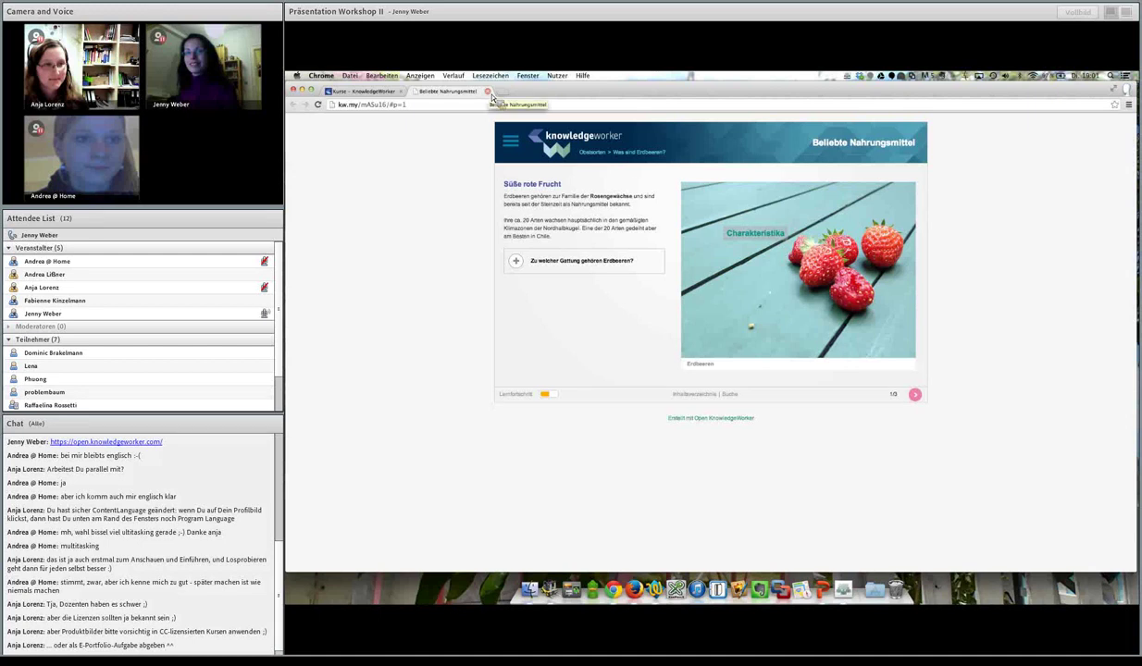
{"action": "left_click", "coordinate": [374, 91]}
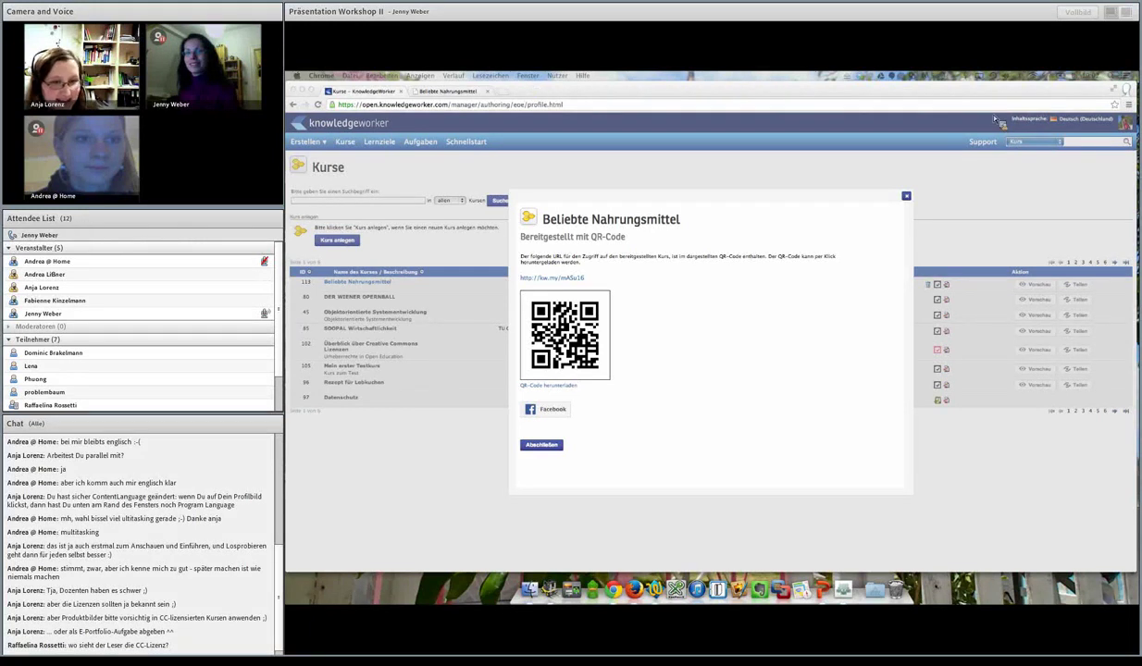
{"action": "left_click", "coordinate": [908, 197]}
{"action": "left_click", "coordinate": [908, 198]}
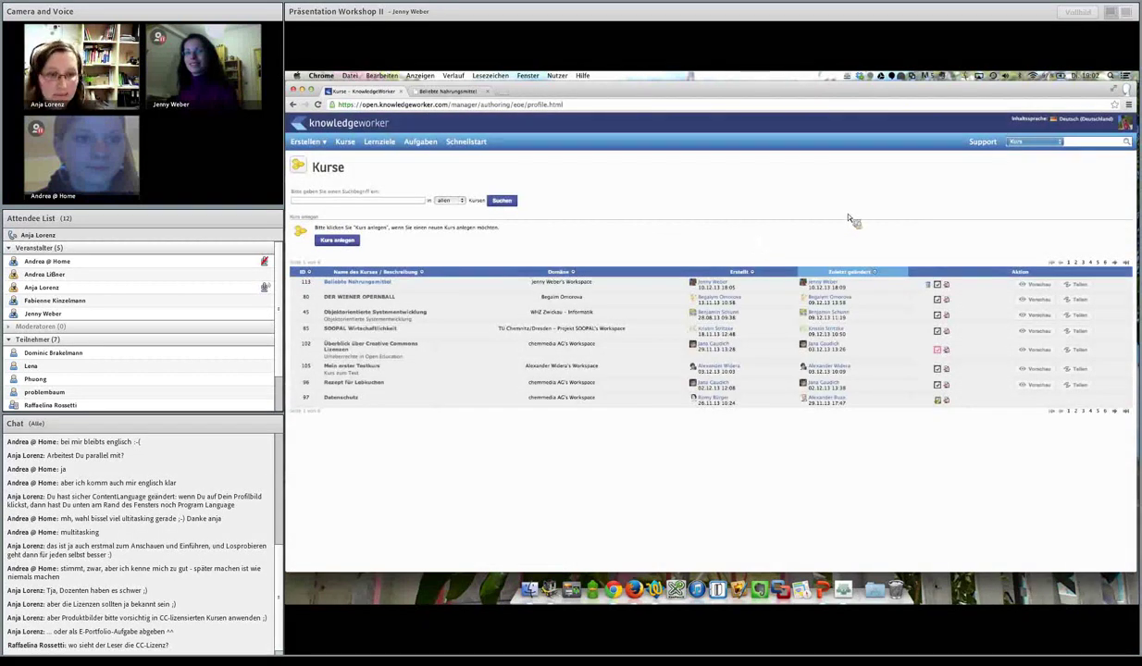
Step: Examine the "Süße rote Frucht" page in the published "Beliebte Nahrungsmittel" course and in its preview for licence information
{"action": "left_click", "coordinate": [447, 93]}
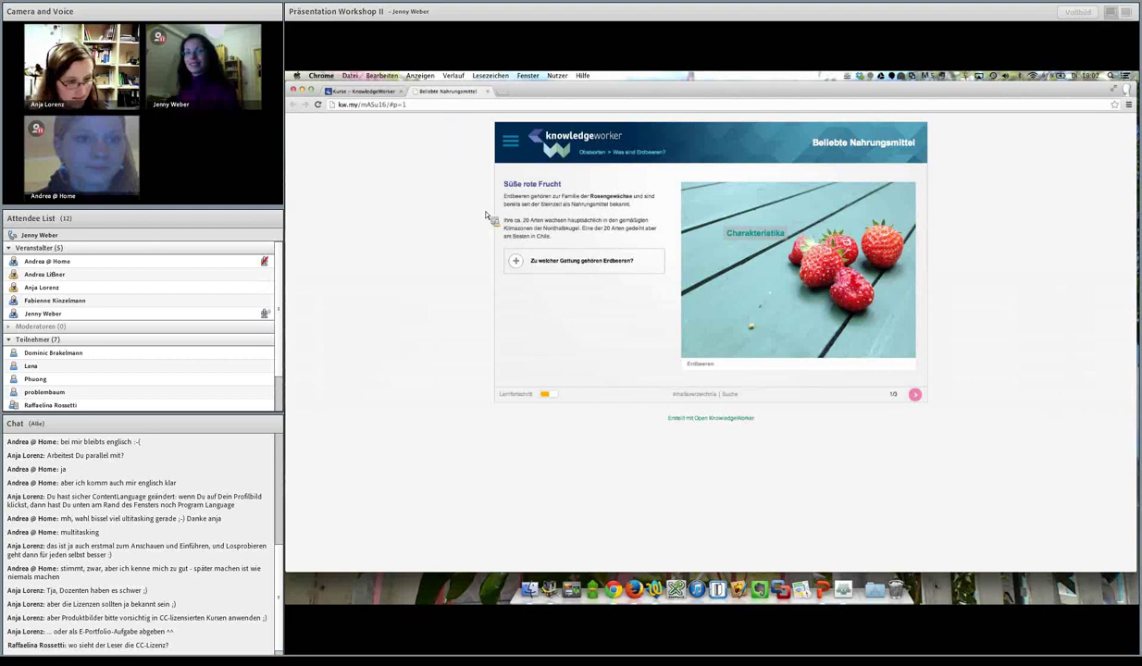
{"action": "left_click", "coordinate": [354, 91]}
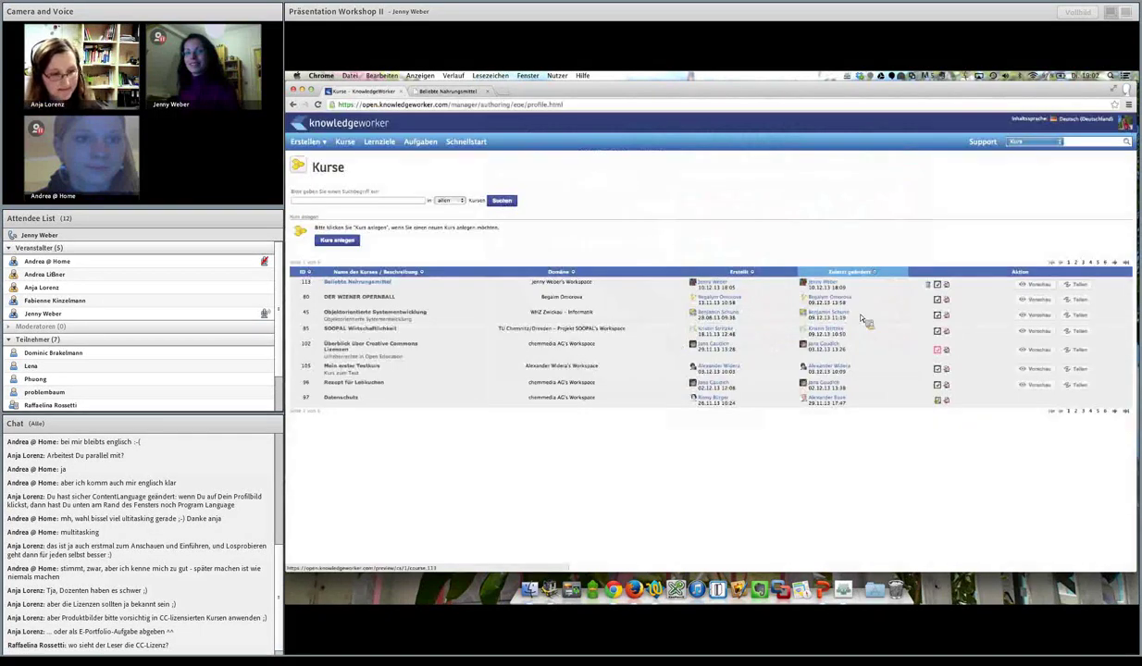
{"action": "left_click", "coordinate": [1033, 284]}
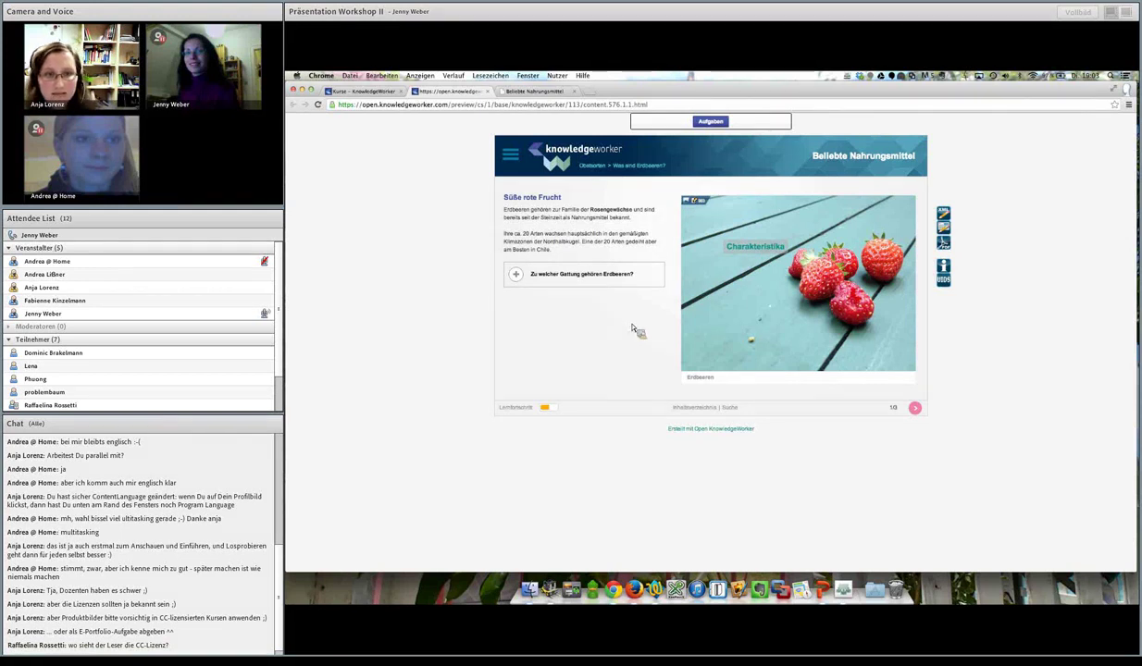
{"action": "mouse_move", "coordinate": [736, 317]}
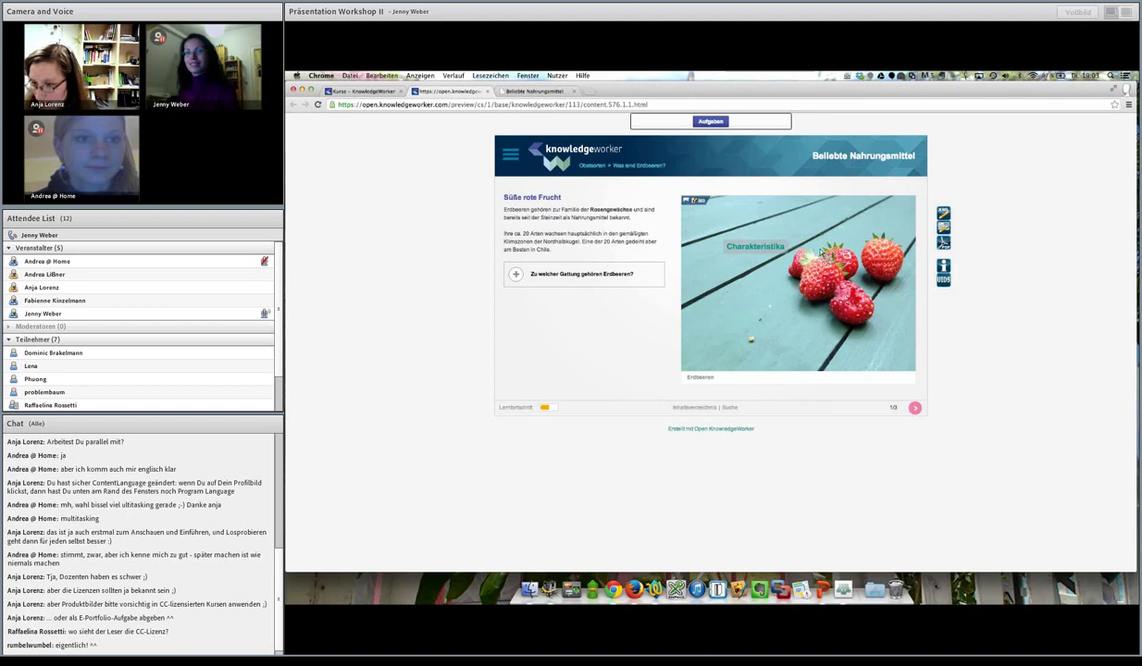
{"action": "mouse_move", "coordinate": [912, 207]}
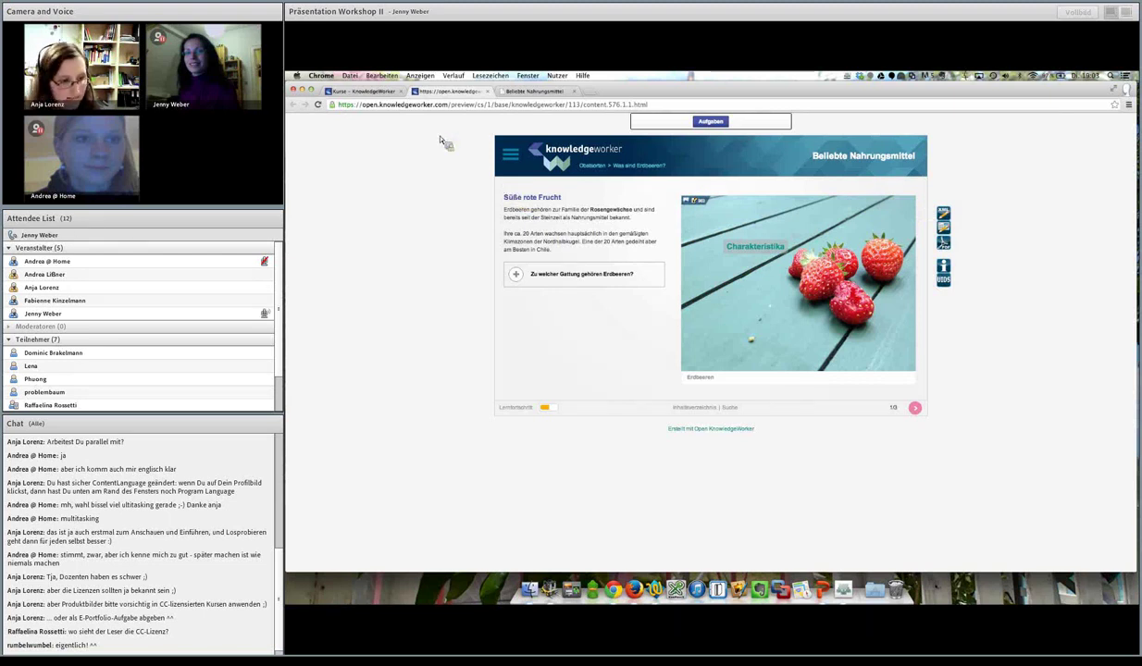
Step: Preview the course "Rezept für Lebkuchen" and examine the Creative Commons licence note on its "Zutaten" page
{"action": "left_click", "coordinate": [375, 91]}
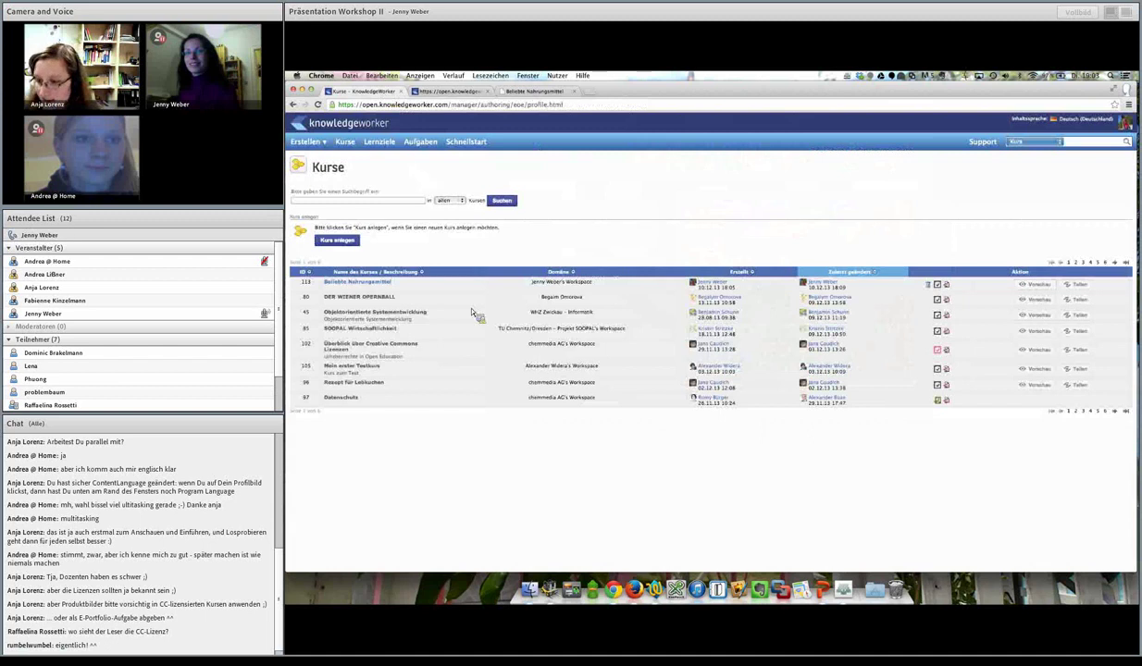
{"action": "left_click", "coordinate": [1030, 386]}
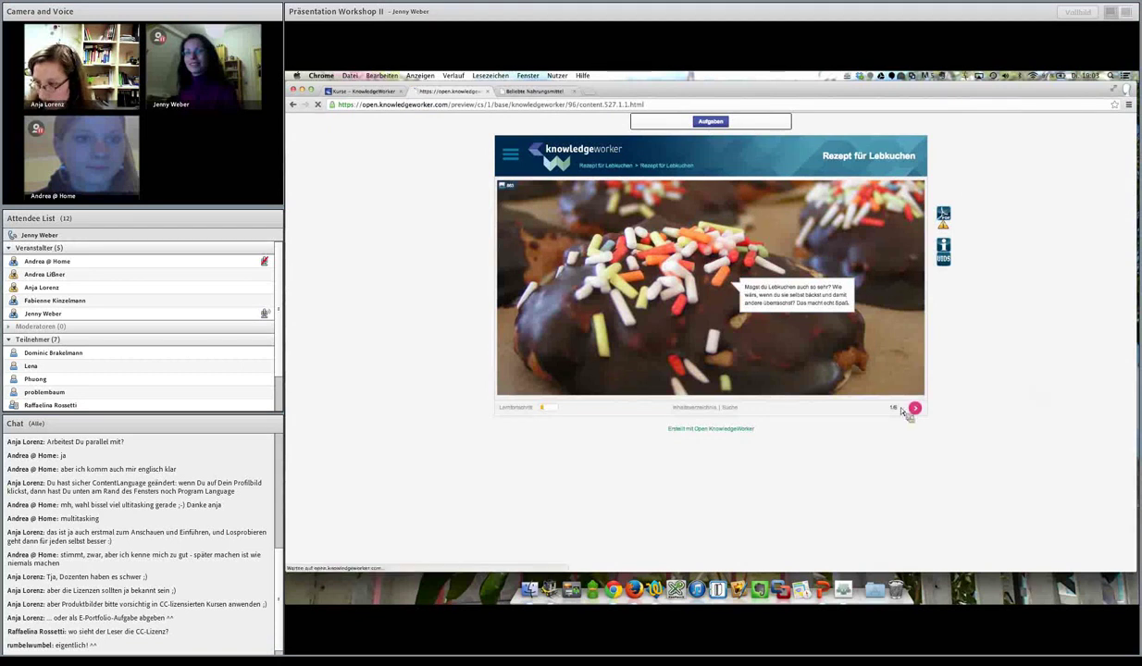
{"action": "left_click", "coordinate": [914, 408]}
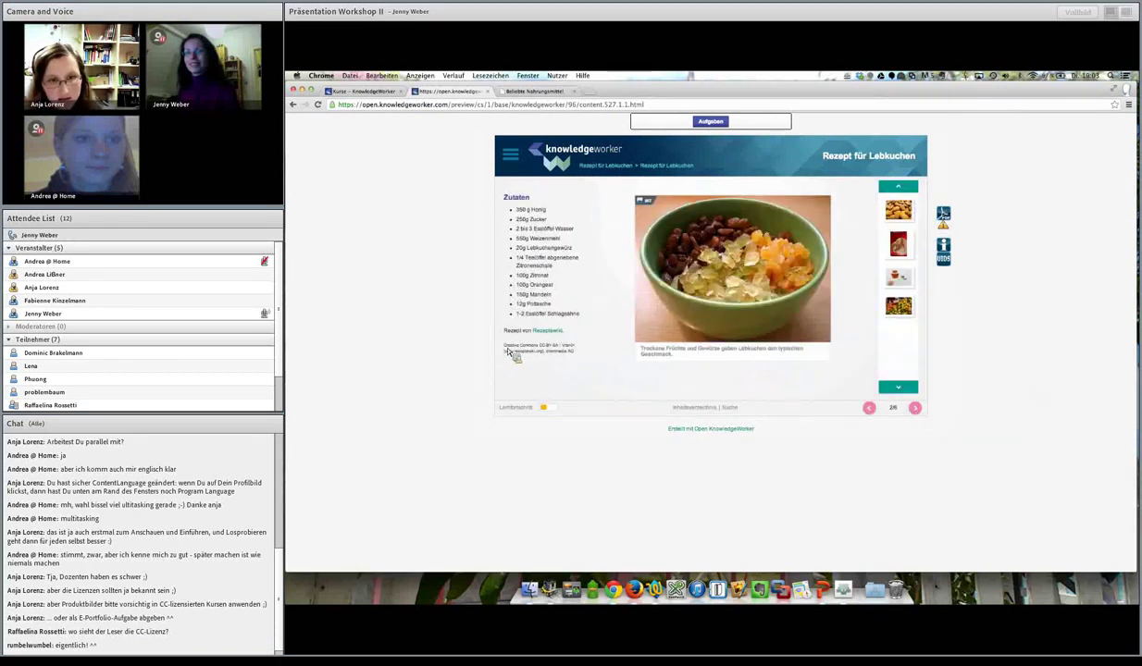
{"action": "left_click_drag", "start_coordinate": [508, 348], "coordinate": [583, 361]}
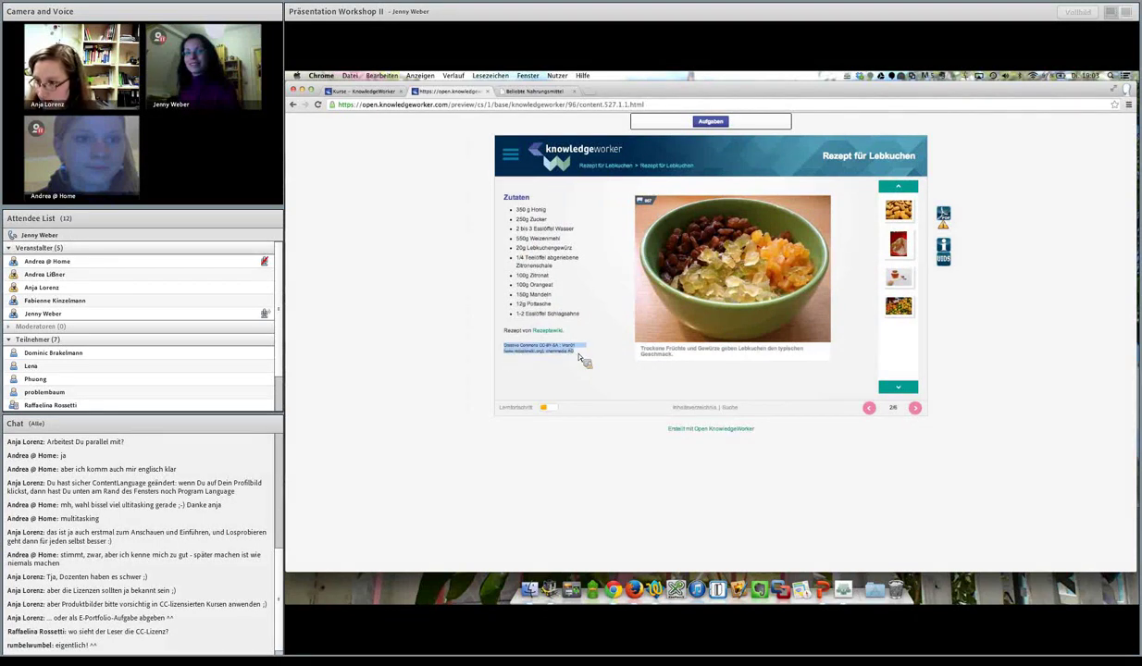
{"action": "left_click", "coordinate": [577, 356]}
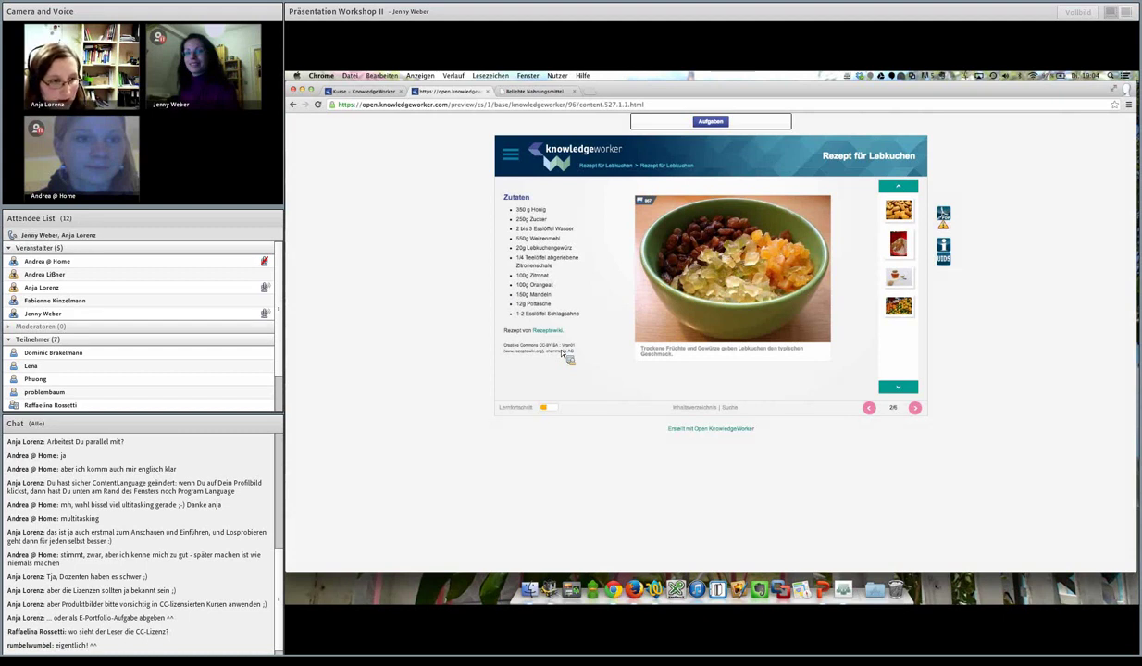
Step: Open the Meta-Informationen of the Wissensbaustein "Was sind Erdbeeren?" from the Lernziel "Obstsorten"
{"action": "left_click", "coordinate": [374, 96]}
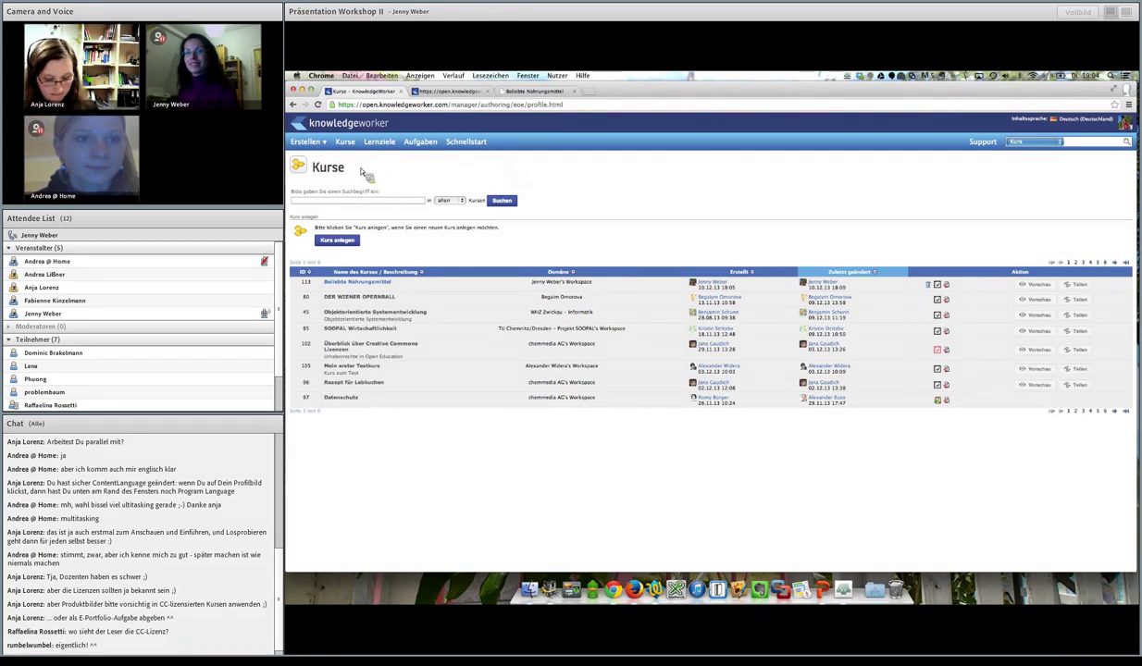
{"action": "left_click", "coordinate": [378, 146]}
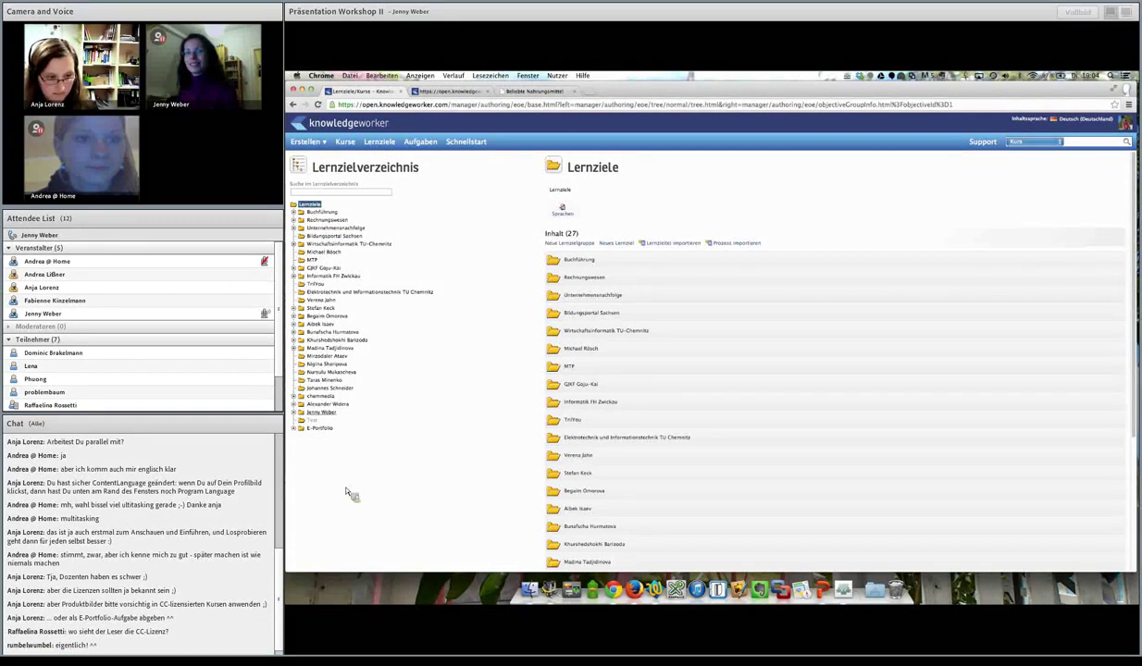
{"action": "left_click", "coordinate": [294, 413]}
{"action": "left_click", "coordinate": [328, 420]}
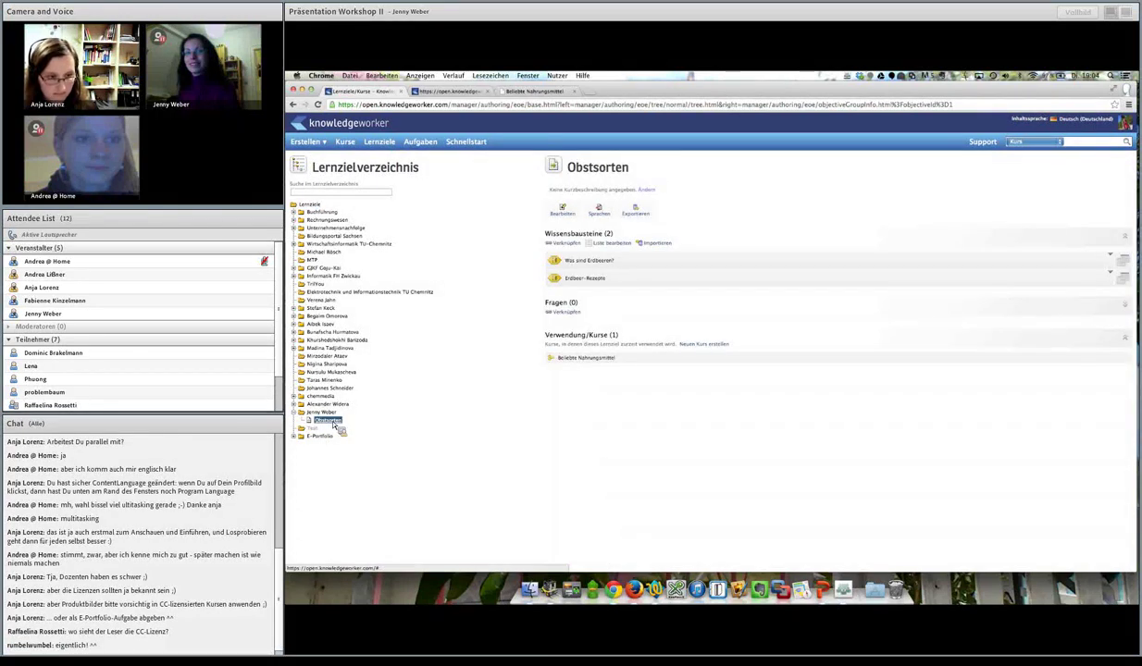
{"action": "left_click", "coordinate": [593, 267]}
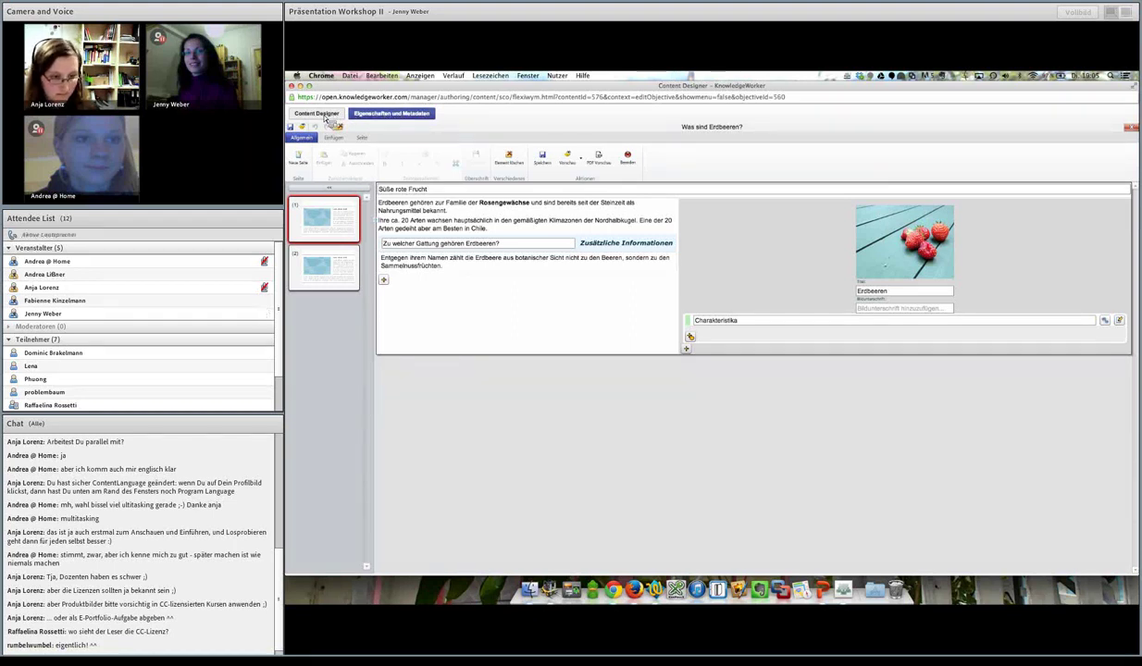
{"action": "left_click", "coordinate": [402, 115]}
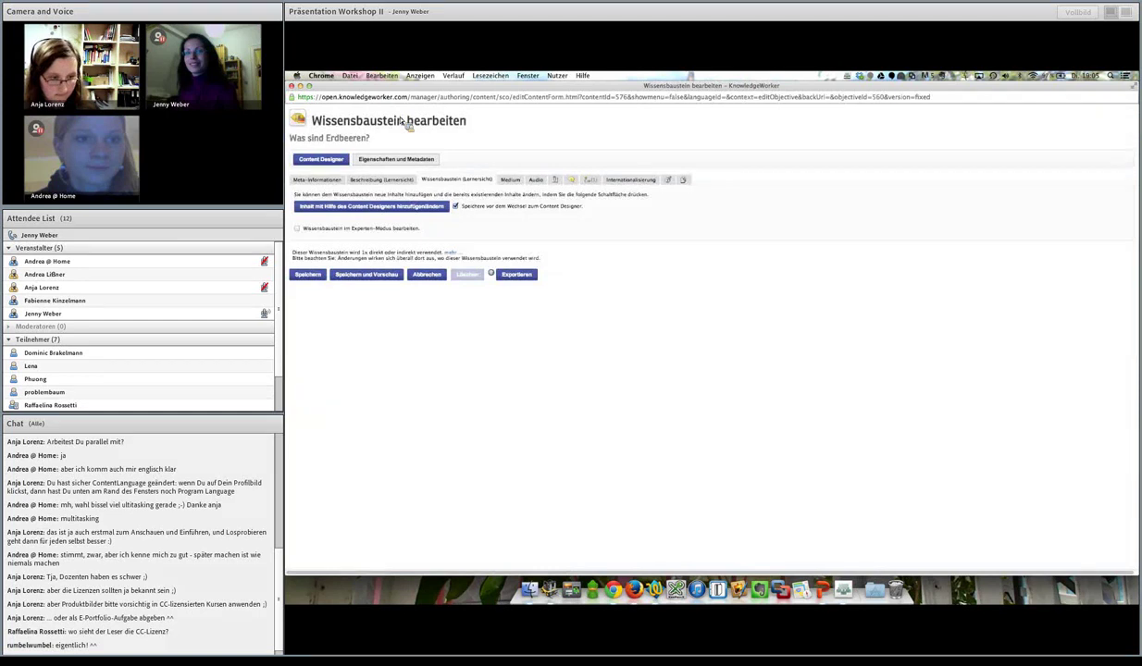
{"action": "left_click", "coordinate": [327, 182]}
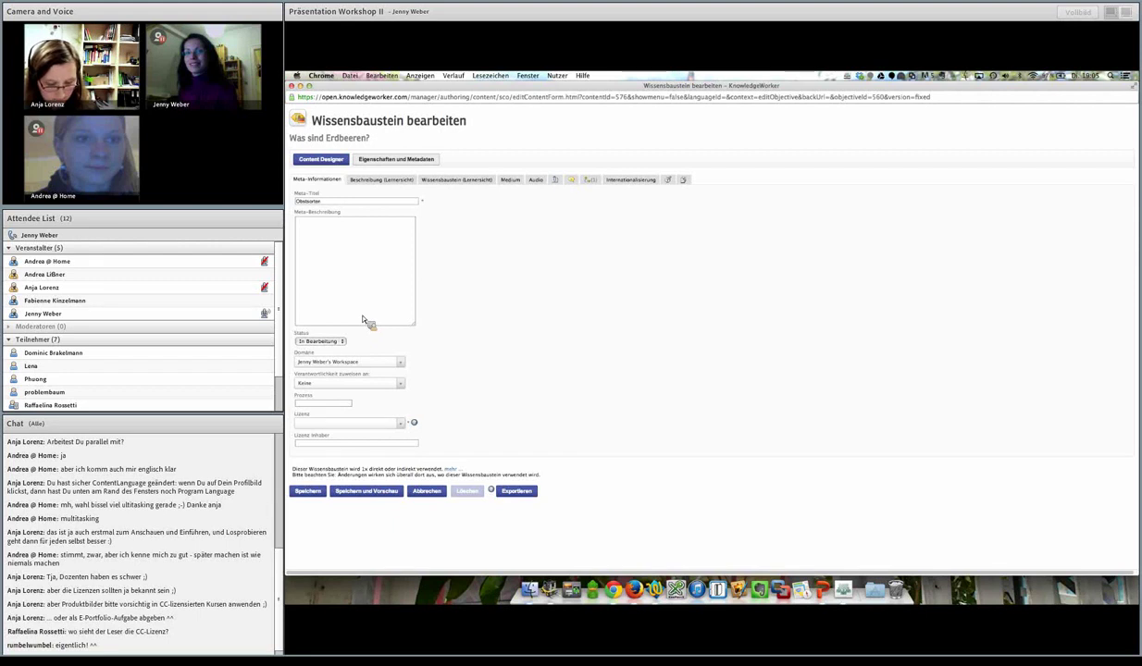
Step: Set the licence to Creative Commons CC-BY, enter the author's full name and "wikipedia" as licence holders, and save the Wissensbaustein
{"action": "left_click", "coordinate": [372, 424]}
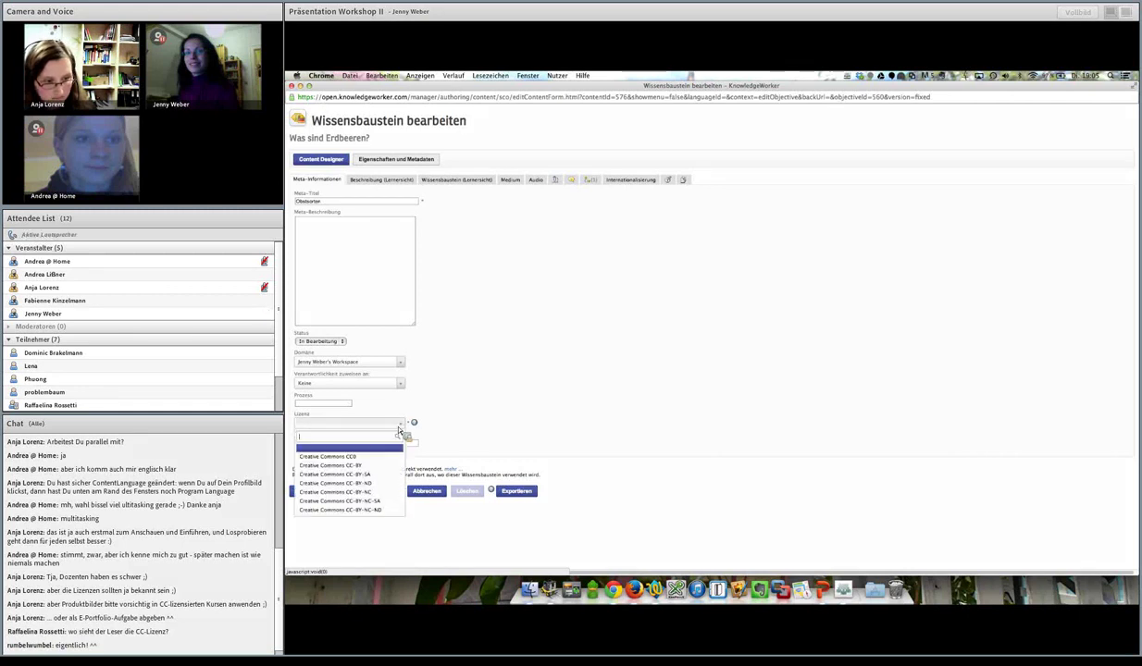
{"action": "left_click", "coordinate": [368, 465]}
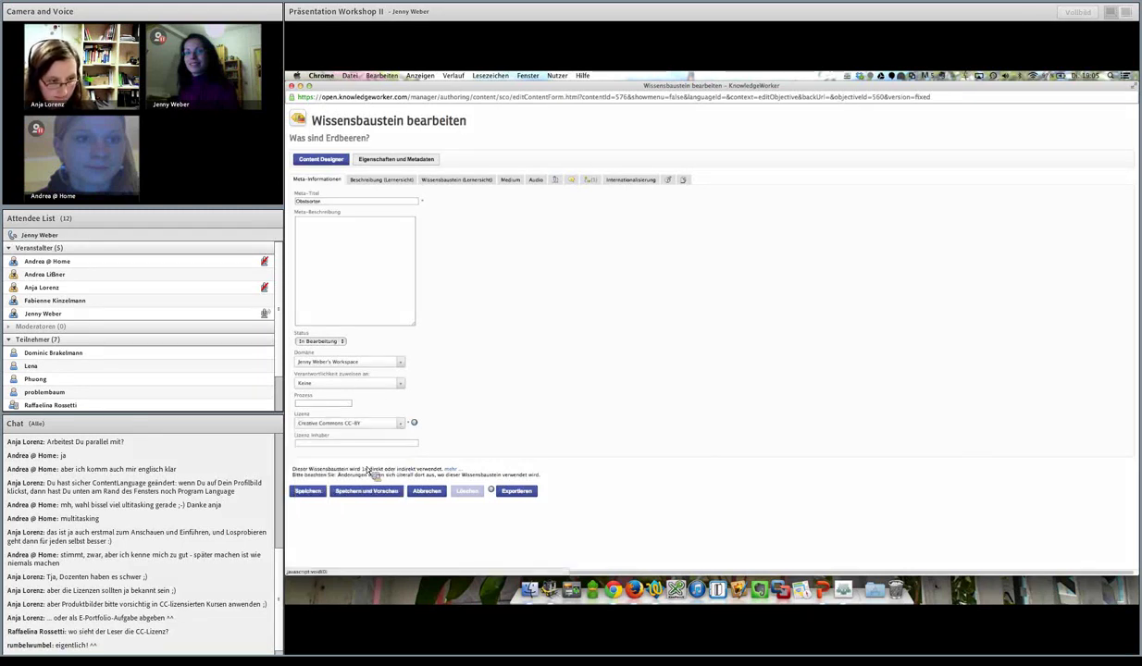
{"action": "left_click", "coordinate": [359, 445]}
{"action": "type", "text": "Jenny Weber"}
{"action": "left_click", "coordinate": [366, 451]}
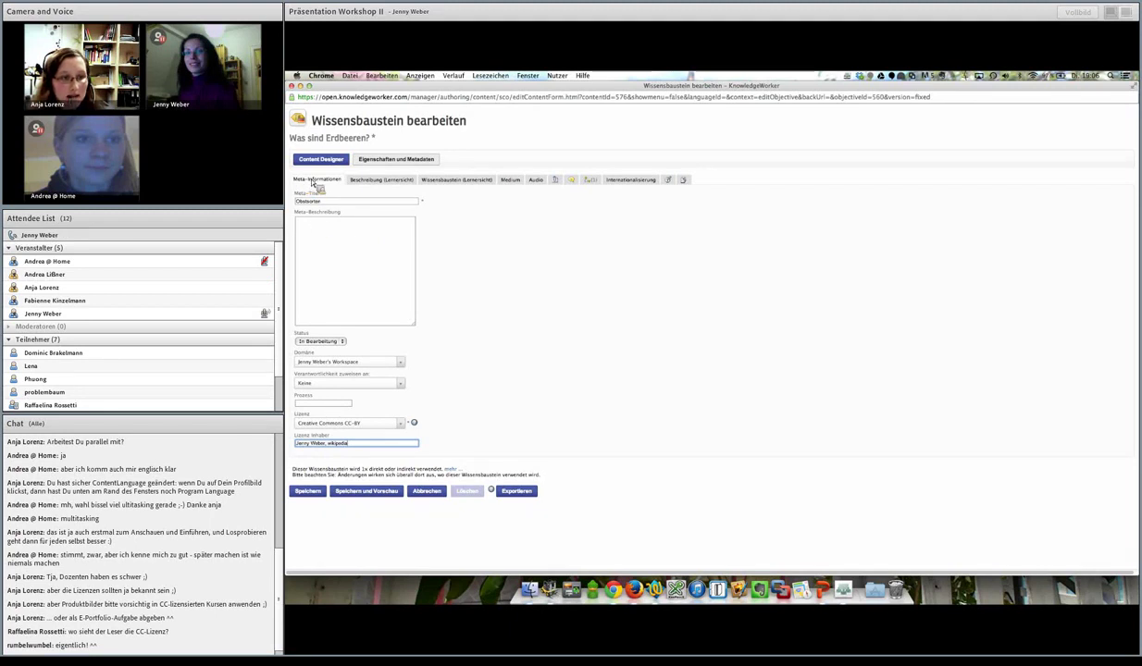
{"action": "left_click", "coordinate": [308, 491]}
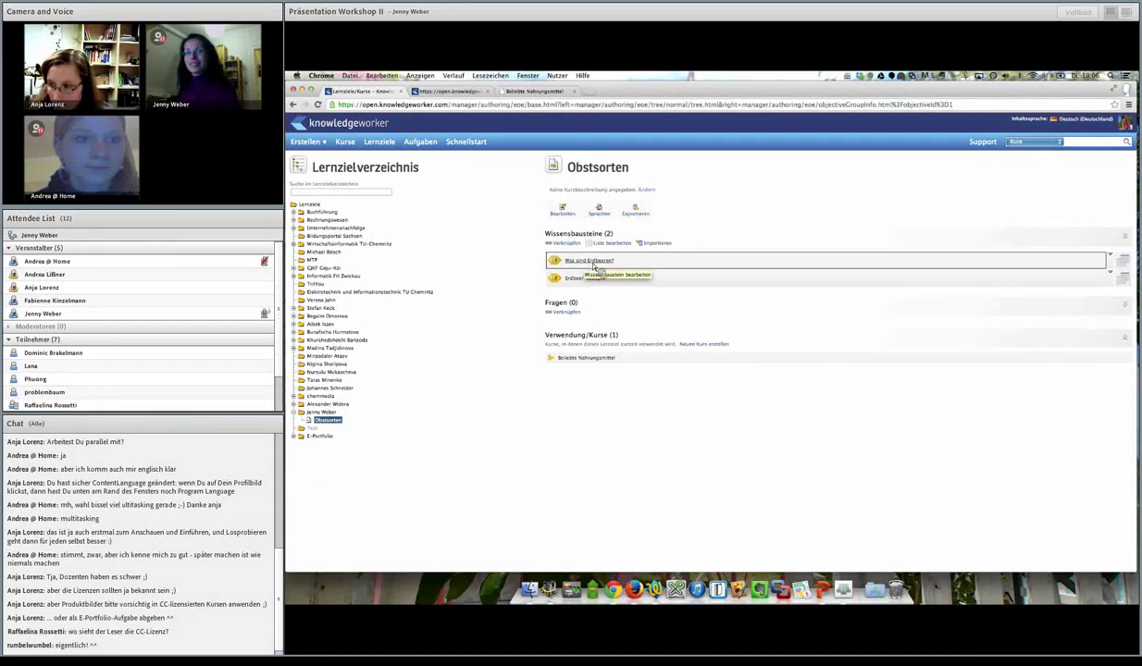
Step: Return to the course list and preview "Beliebte Nahrungsmittel" to check the licence note on the "Süße rote Frucht" page
{"action": "left_click", "coordinate": [454, 92]}
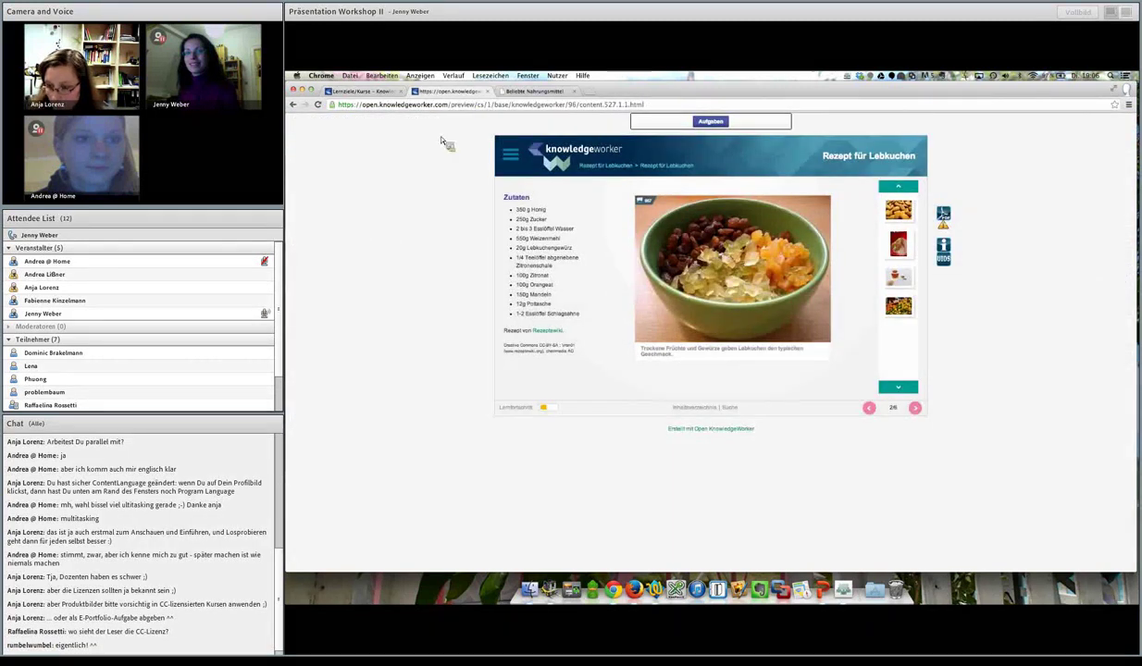
{"action": "left_click", "coordinate": [359, 90]}
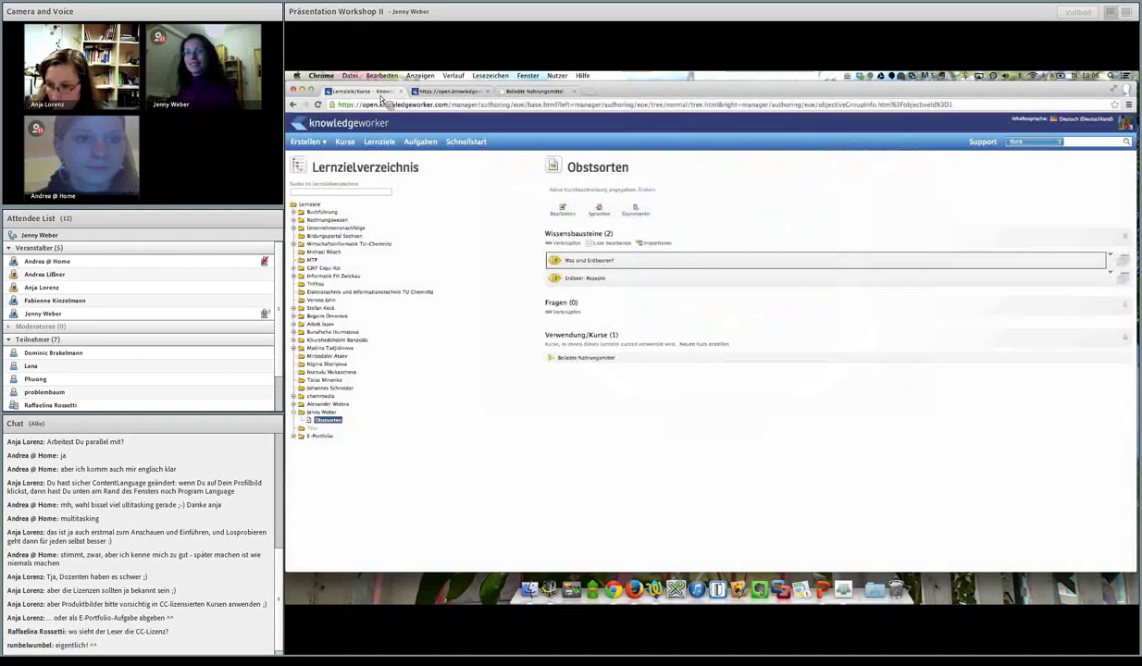
{"action": "left_click", "coordinate": [345, 144]}
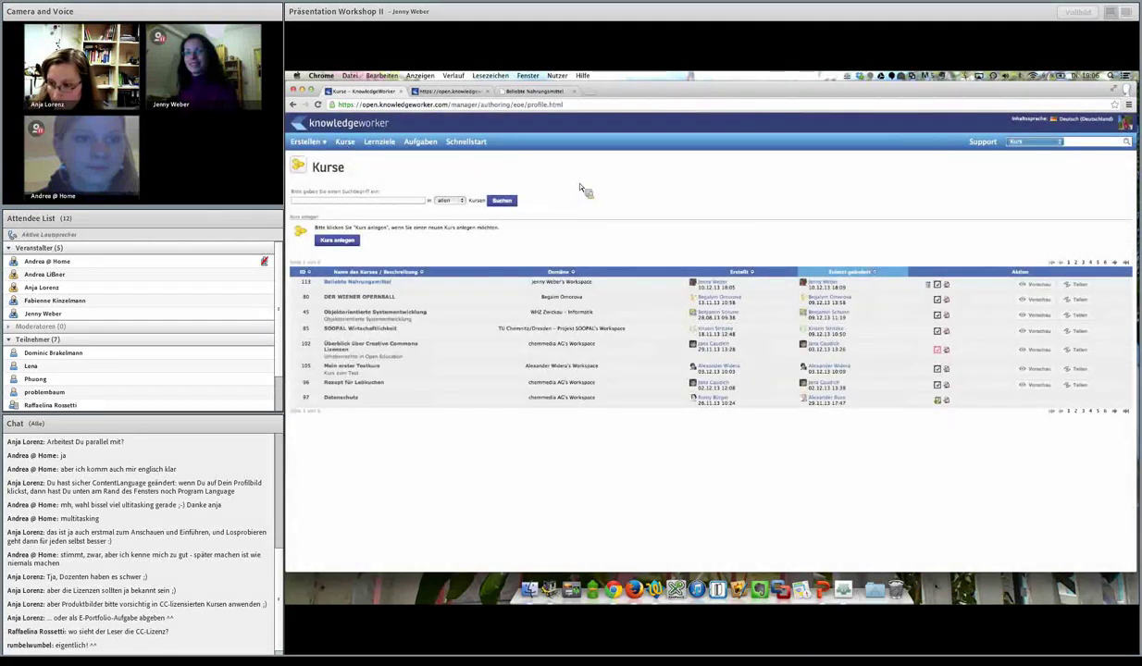
{"action": "left_click", "coordinate": [1038, 293]}
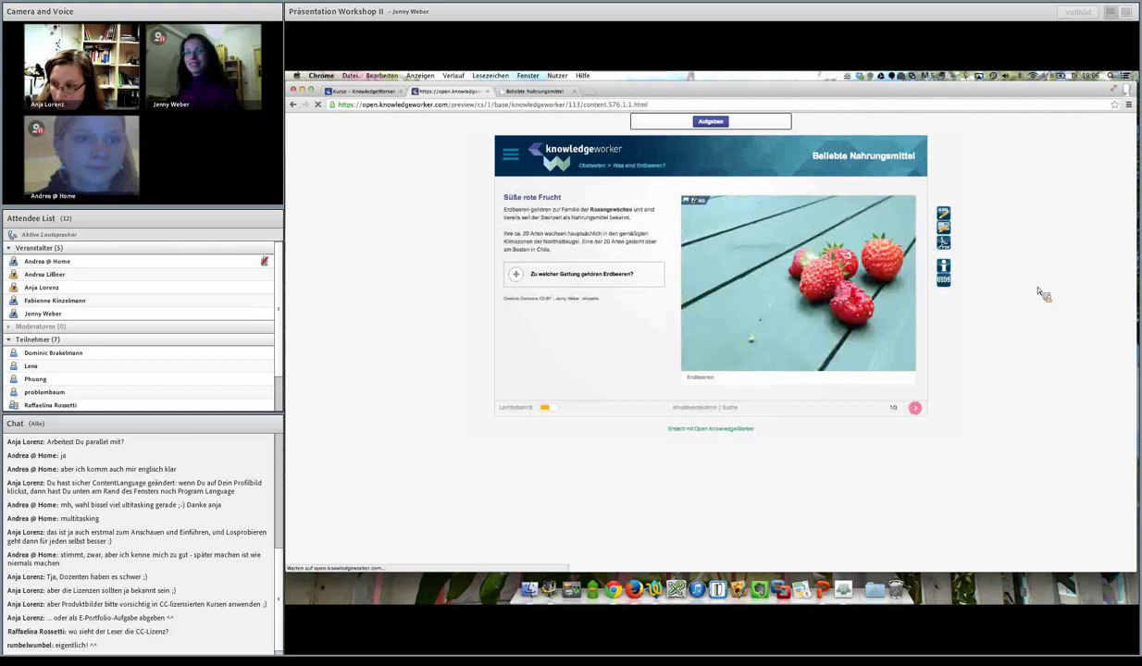
Step: Open the Meta-Informationen of the Wissensbaustein "Was sind Erdbeeren?" from the course preview, review its licence settings and save it
{"action": "left_click", "coordinate": [945, 233]}
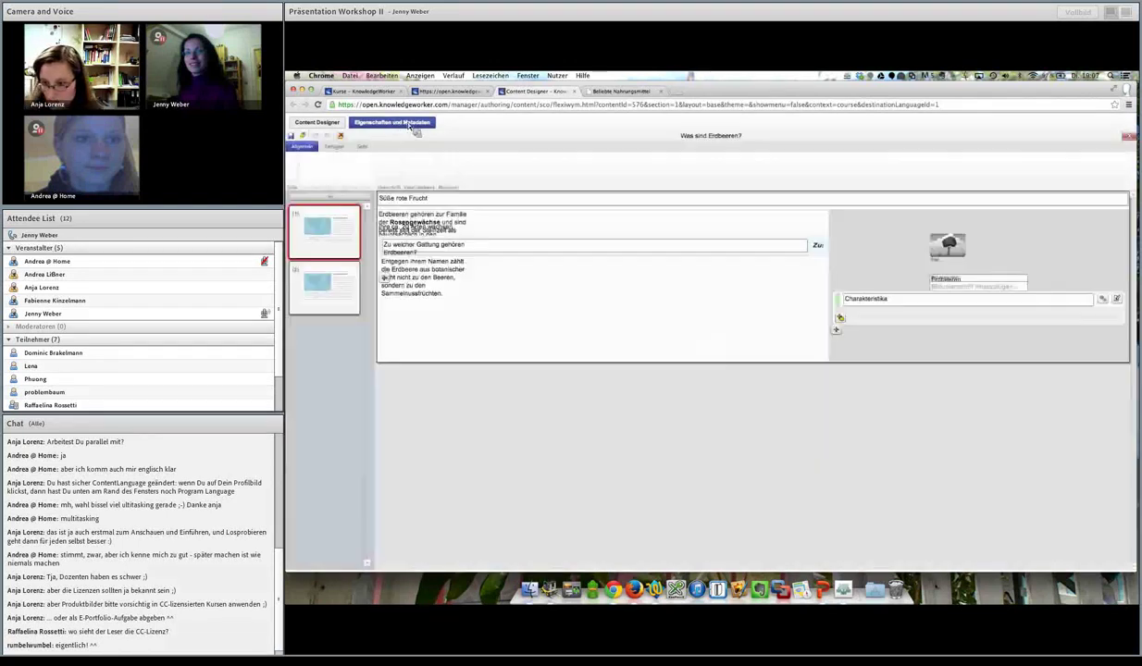
{"action": "left_click", "coordinate": [419, 130]}
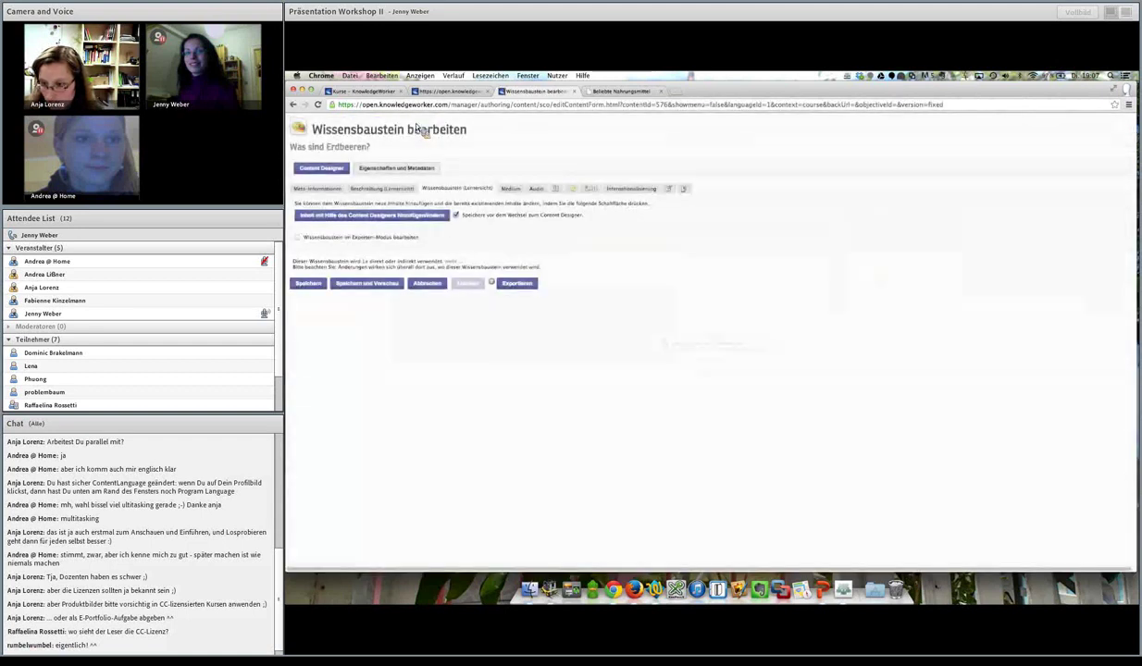
{"action": "left_click", "coordinate": [315, 190]}
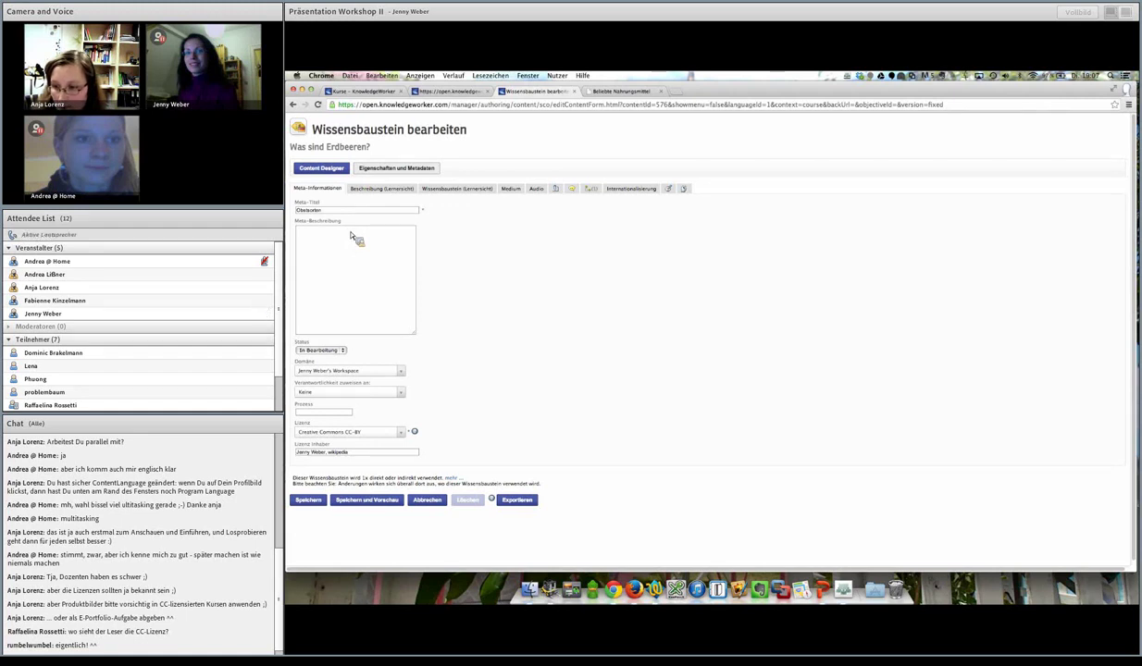
{"action": "left_click", "coordinate": [311, 501]}
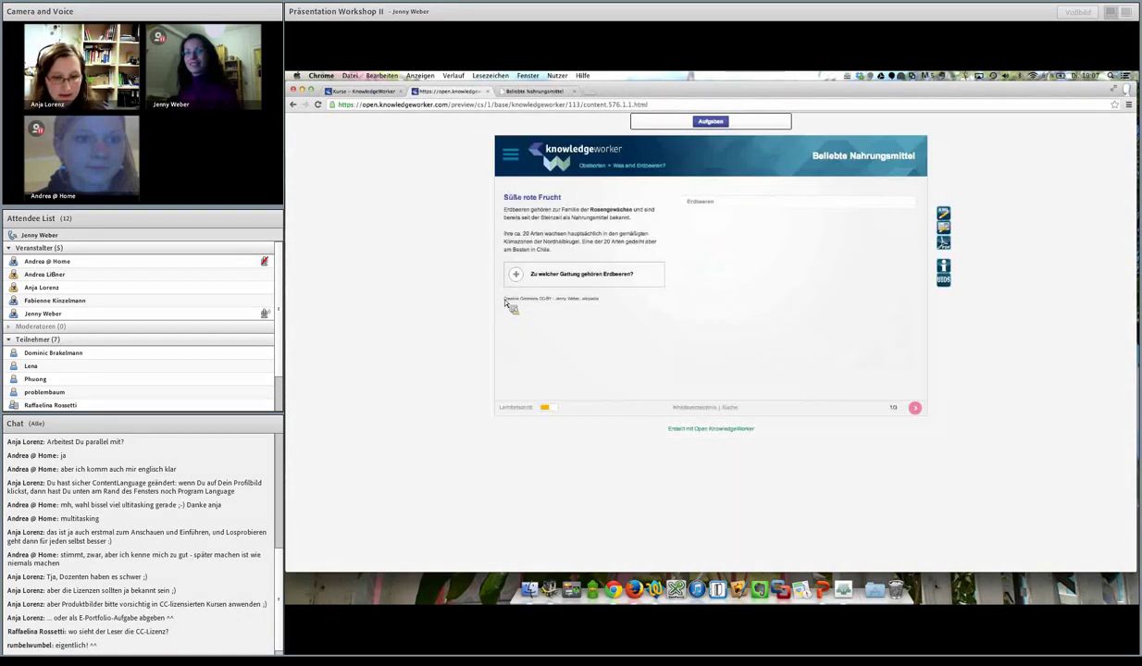
Step: Examine the licence note on the "Süße rote Frucht" preview page and view the additional information for "Zu welcher Gattung gehören Erdbeeren?"
{"action": "left_click_drag", "start_coordinate": [505, 300], "coordinate": [599, 303]}
{"action": "left_click", "coordinate": [614, 313]}
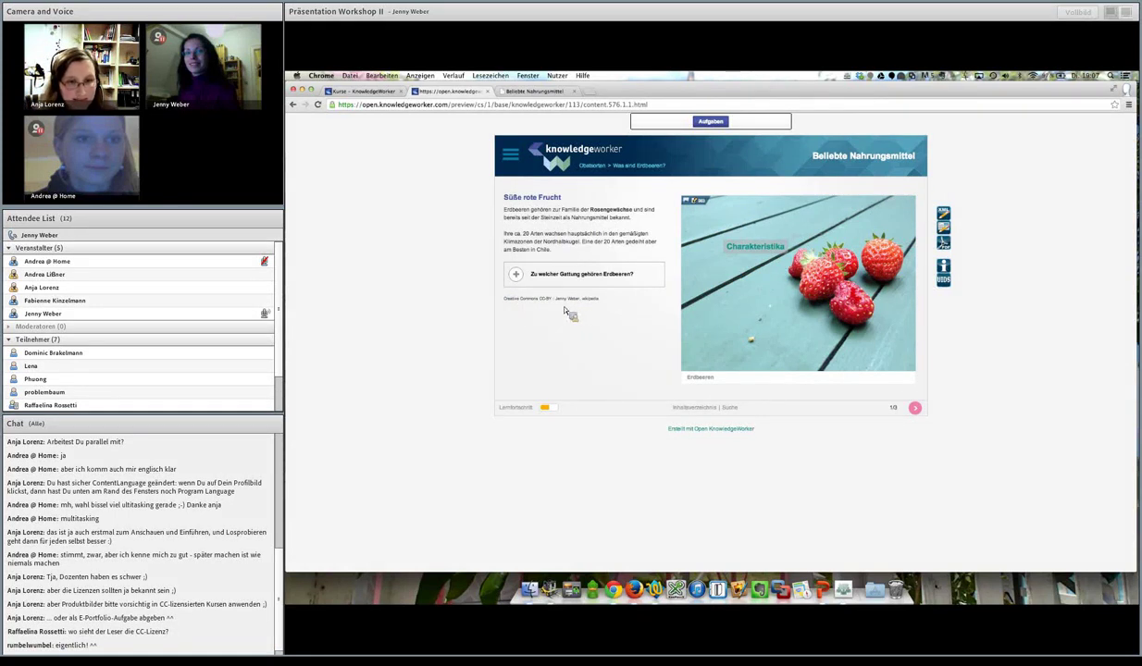
{"action": "mouse_move", "coordinate": [705, 309]}
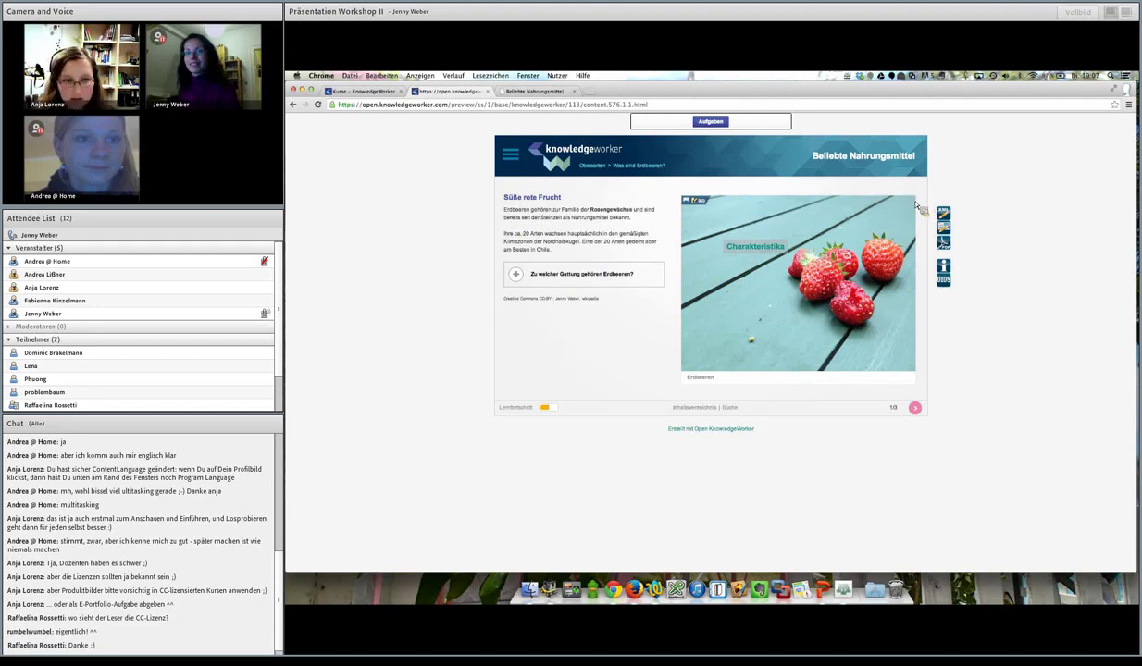
{"action": "mouse_move", "coordinate": [912, 204]}
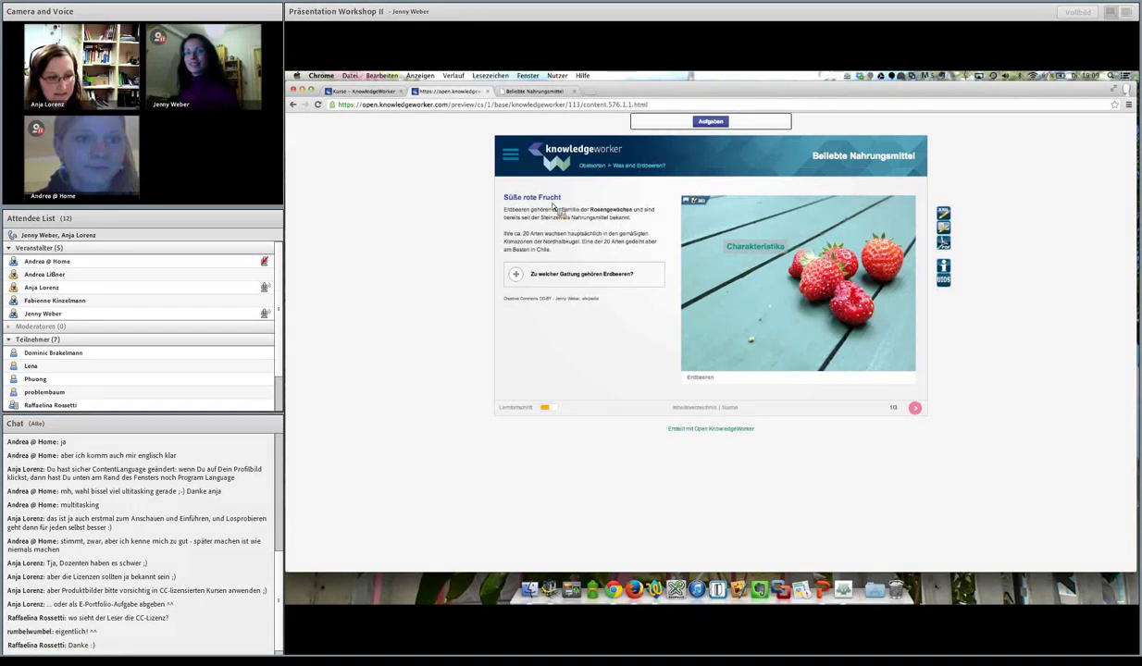
{"action": "left_click", "coordinate": [599, 282]}
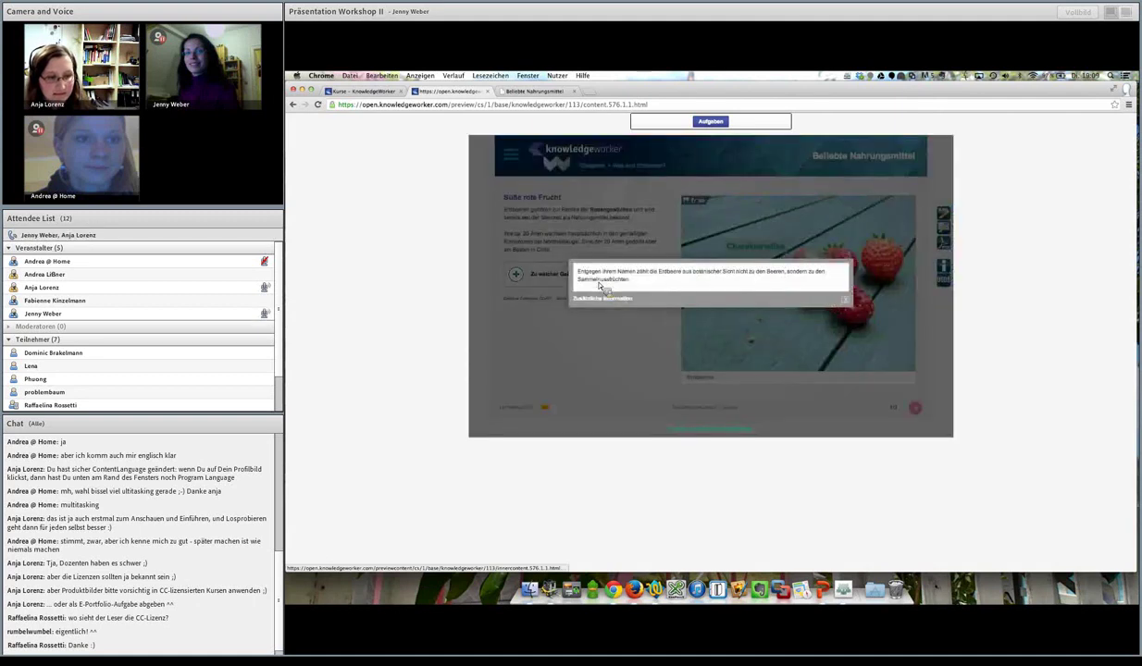
{"action": "left_click", "coordinate": [818, 292]}
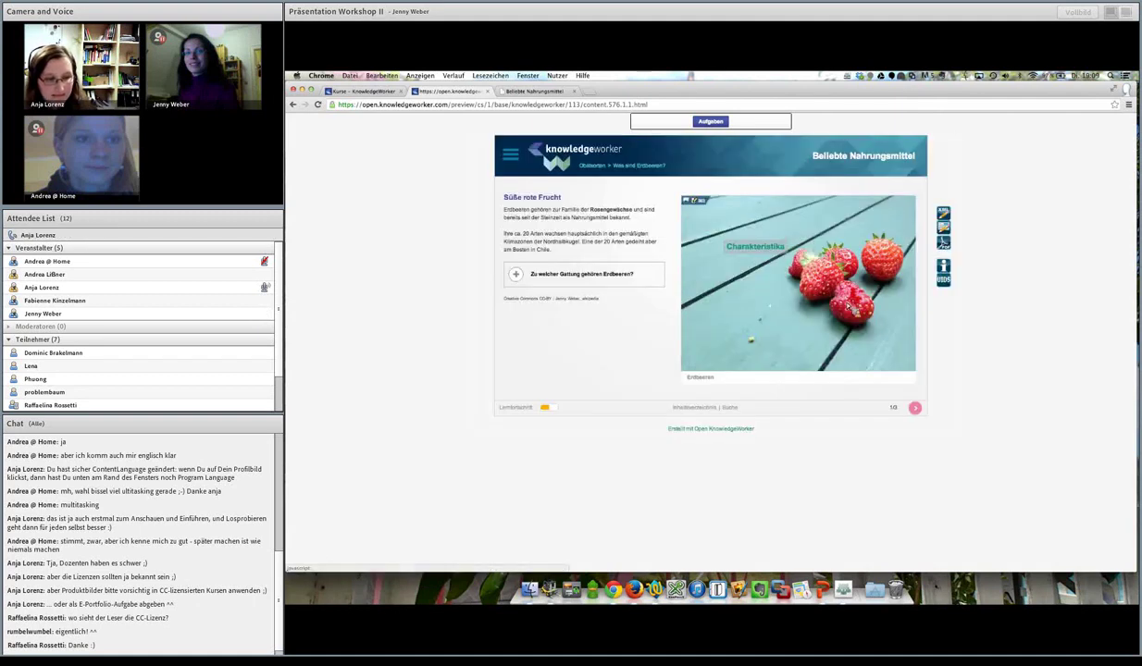
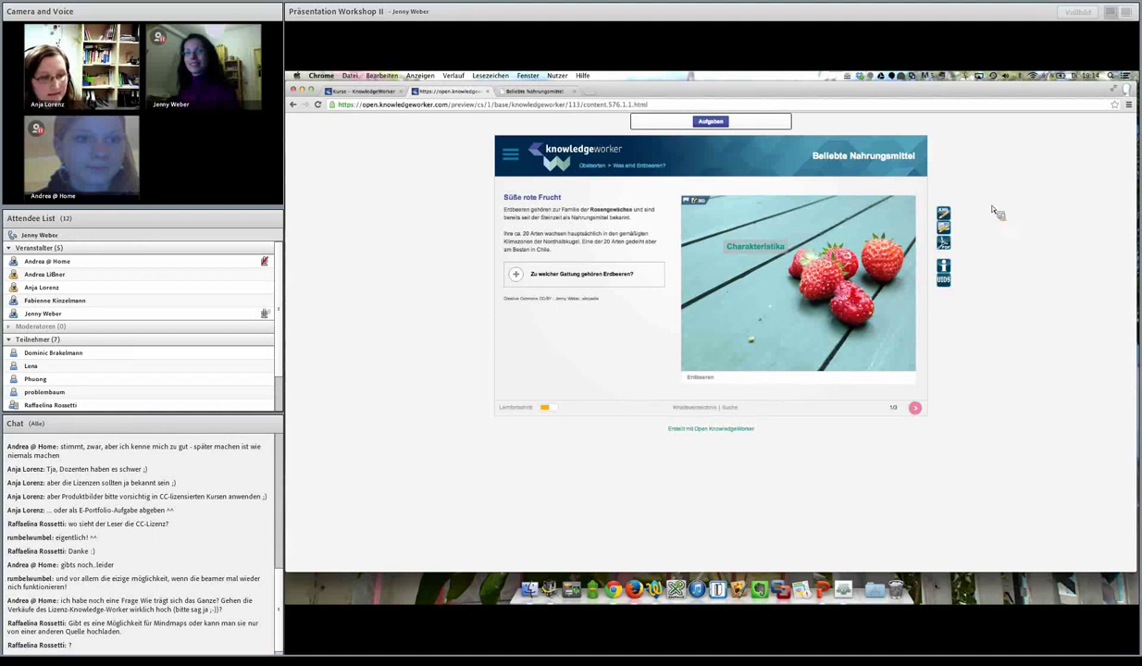
Step: Start creating a new Medium from the course list to look at the screenr and Lucidchart options, and return to the courses
{"action": "left_click", "coordinate": [383, 94]}
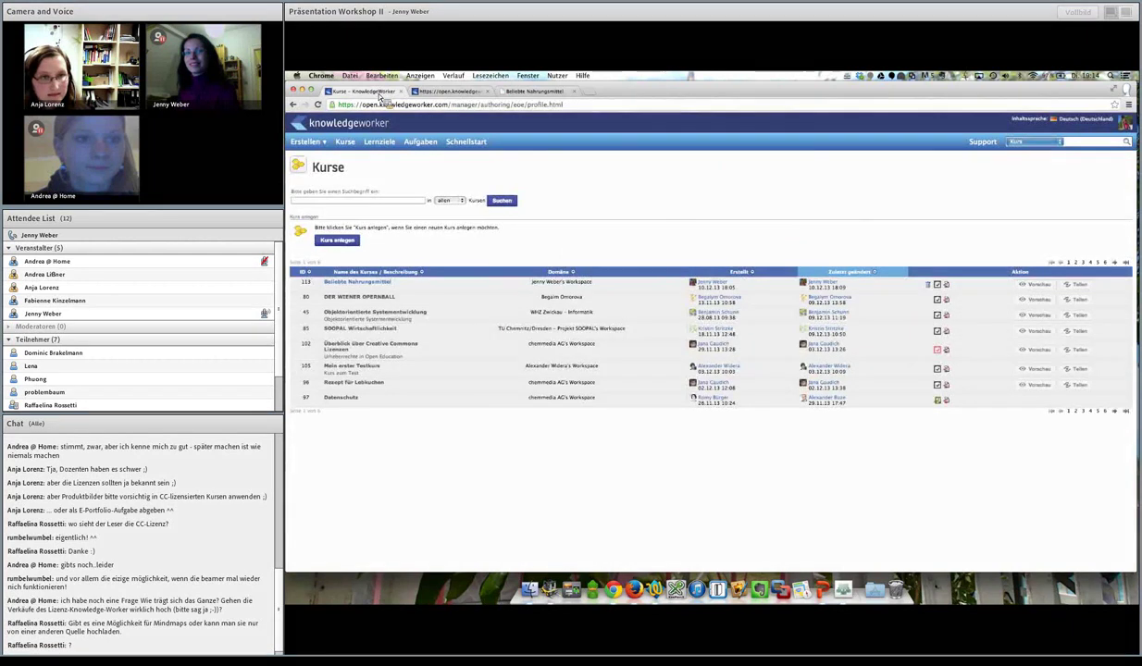
{"action": "left_click", "coordinate": [308, 142]}
{"action": "left_click", "coordinate": [311, 166]}
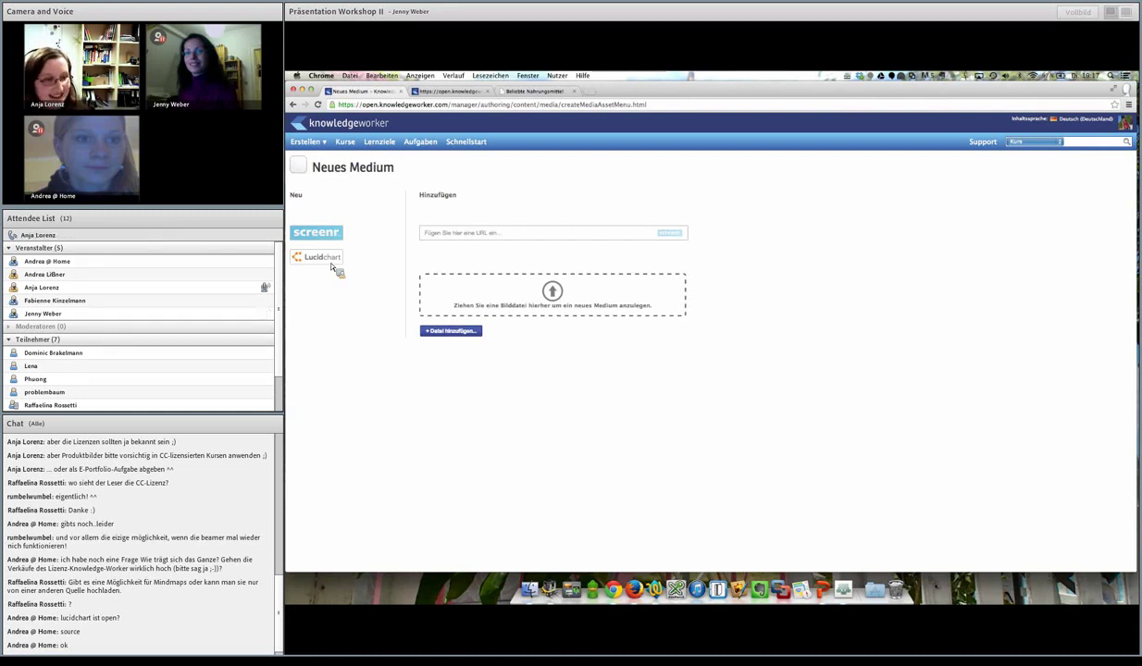
{"action": "left_click", "coordinate": [343, 141]}
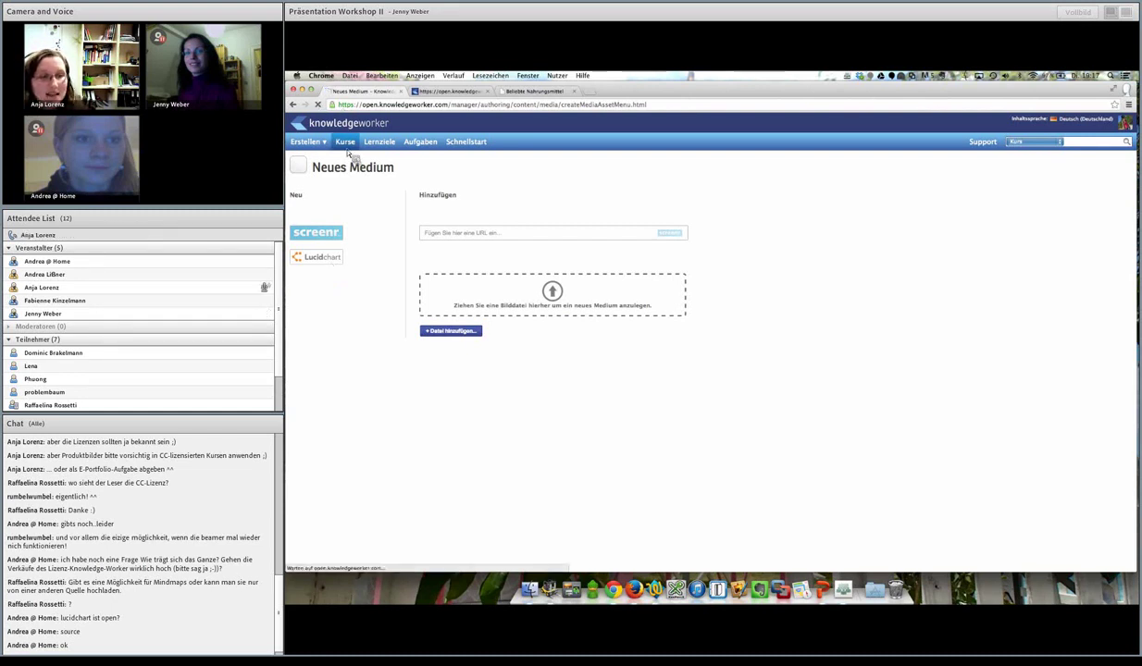